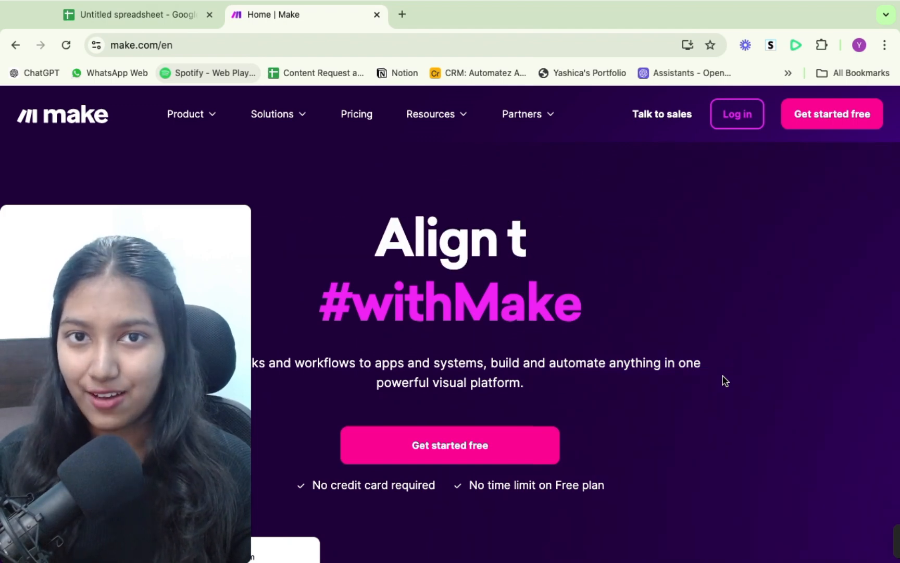
Step: Log in to Make and create a new scenario with the Google Sheets Watch New Rows module as its trigger
click(733, 129)
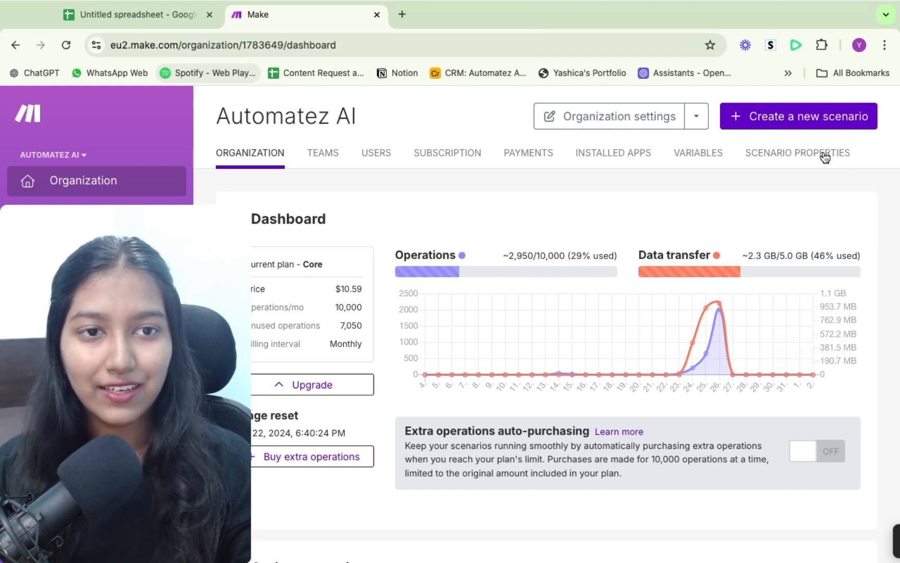
click(802, 126)
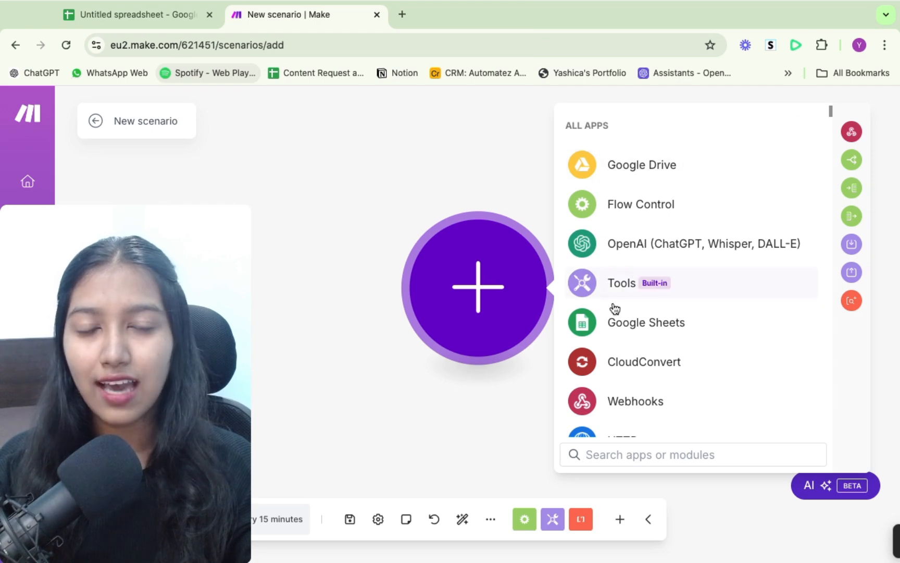
click(616, 324)
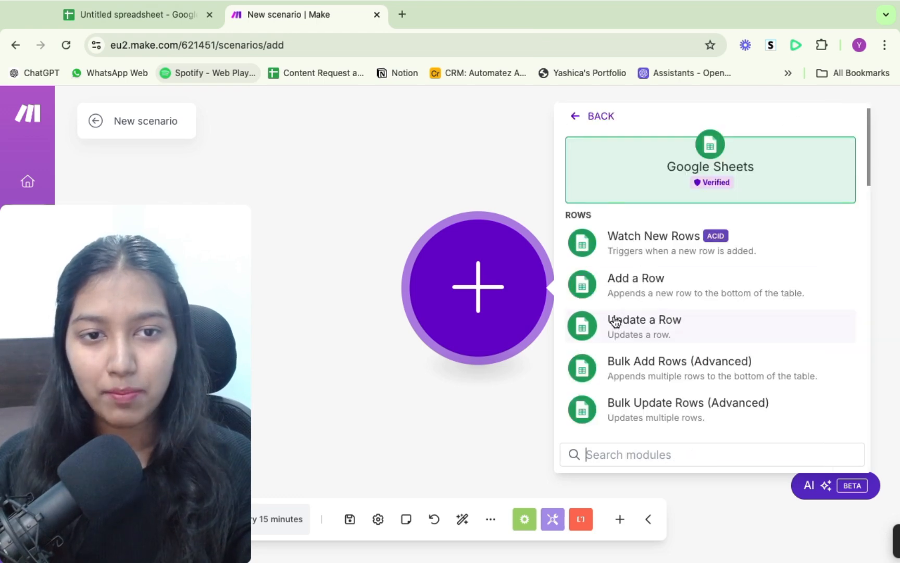
click(661, 242)
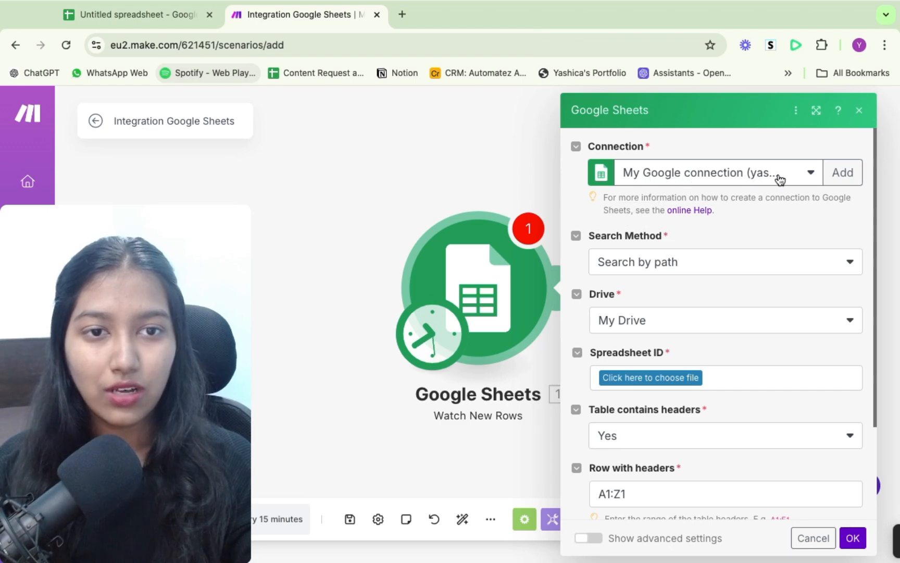
Step: Switch to the untitled spreadsheet in Google Sheets and rename it YT Content Example
click(86, 19)
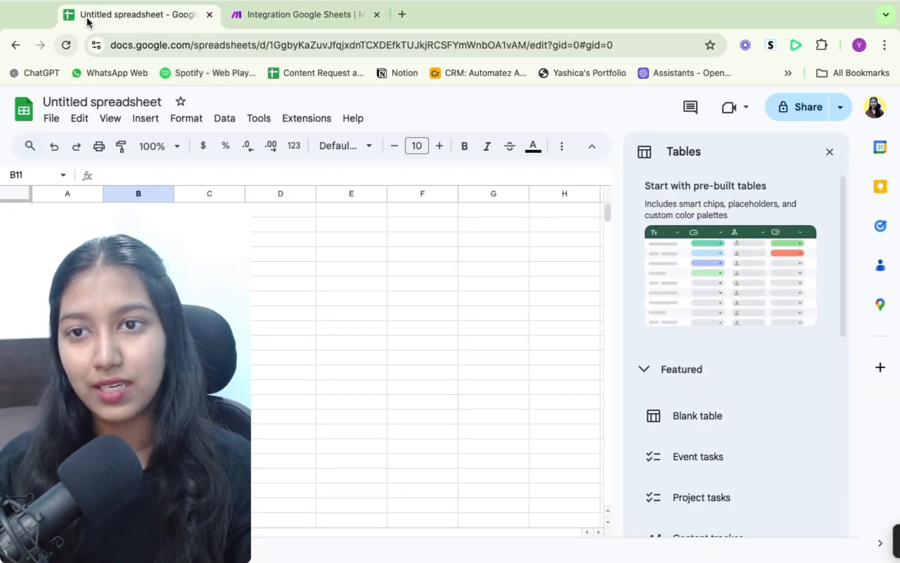
click(83, 98)
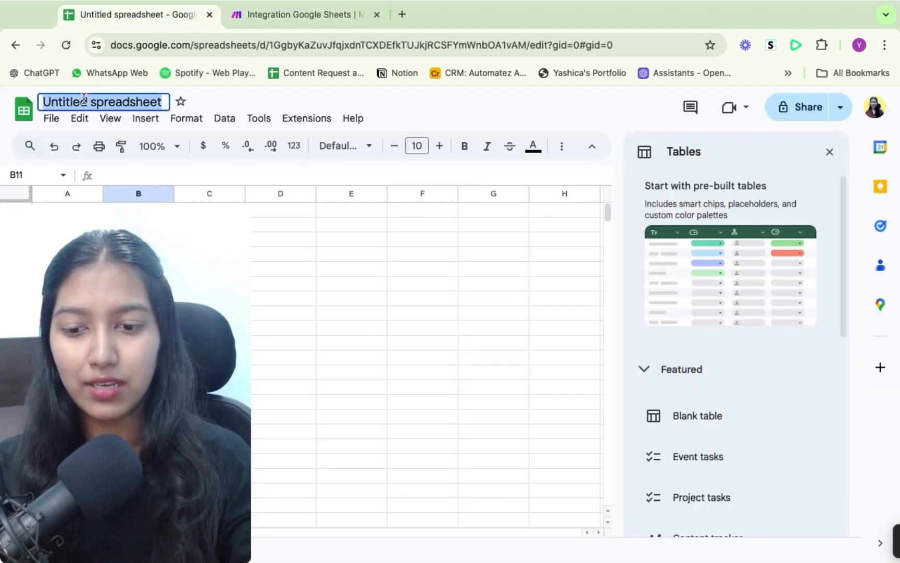
text(YT Co)
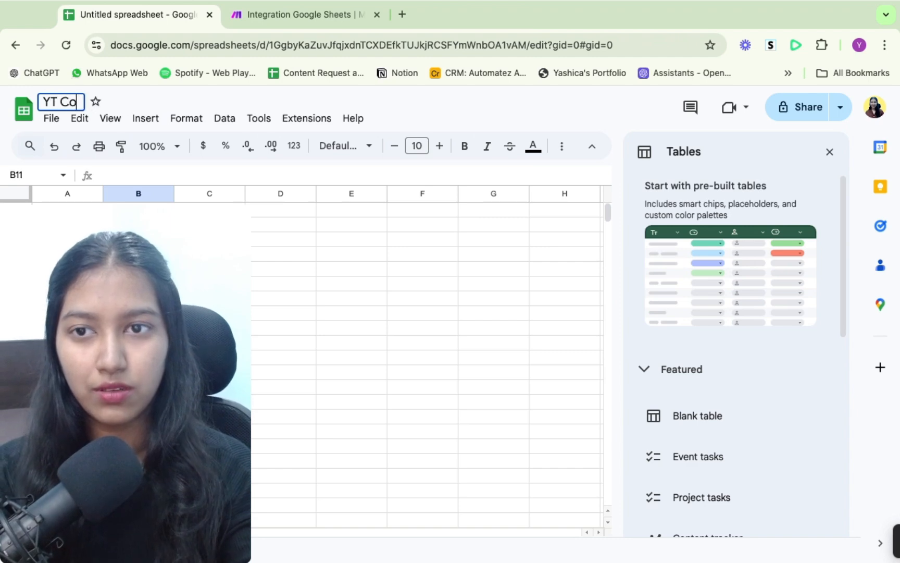
text(ntent Exa)
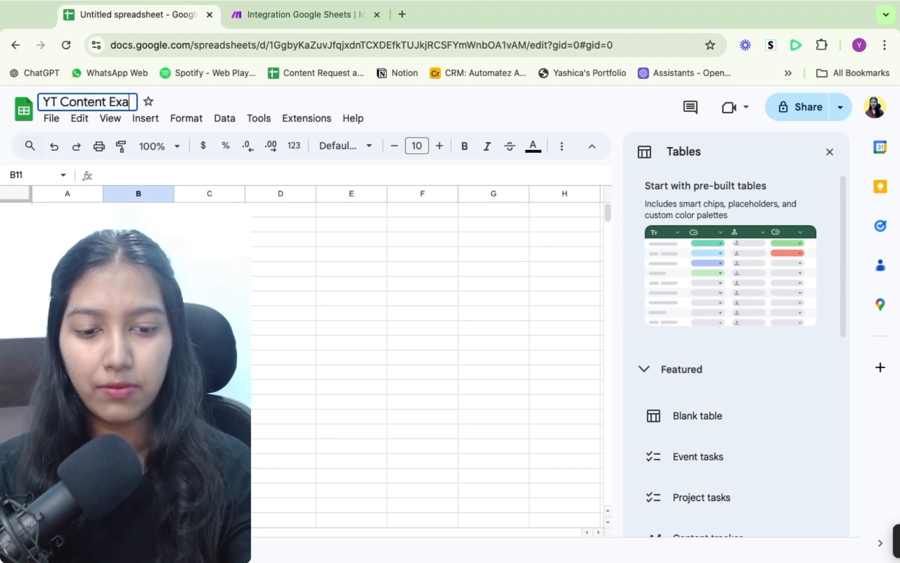
text(mple)
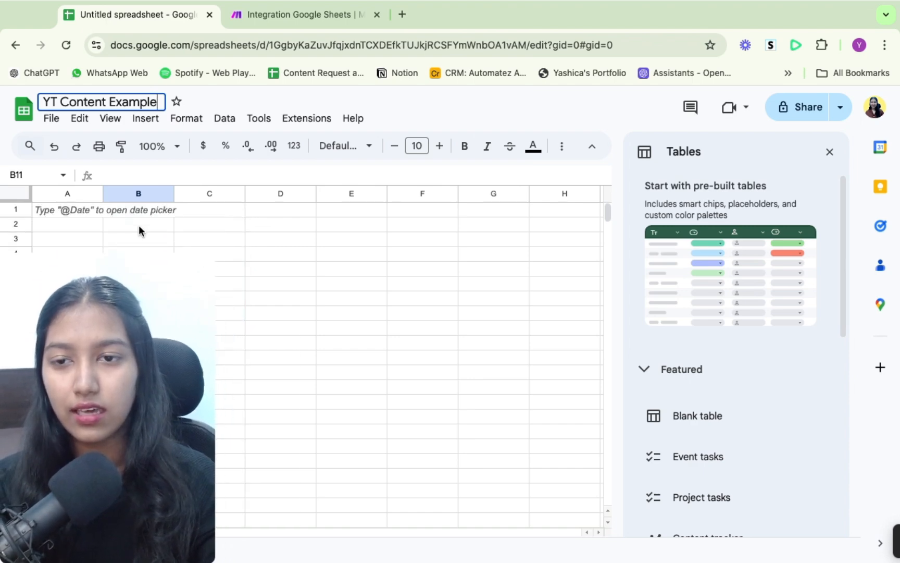
Step: Enter the column header Raw Content in cell A1
click(85, 212)
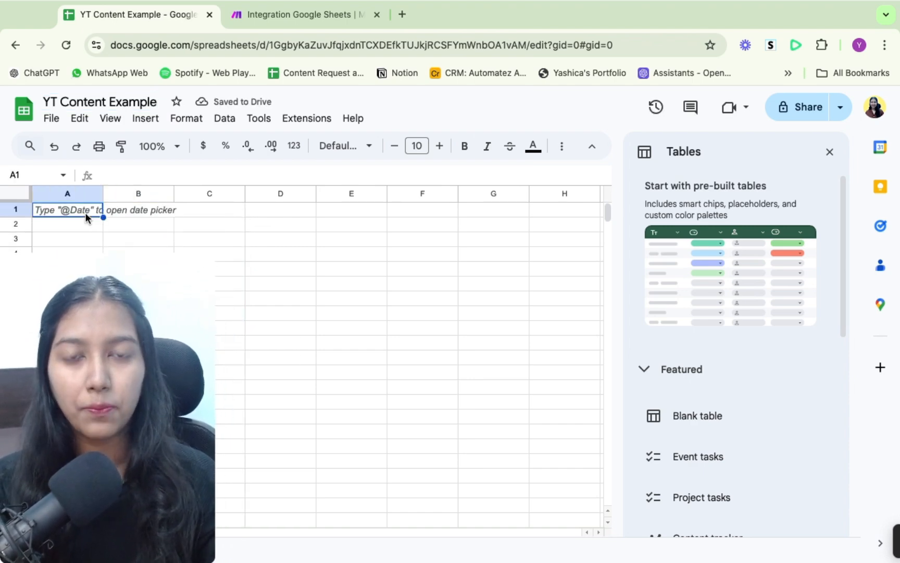
text(Raw)
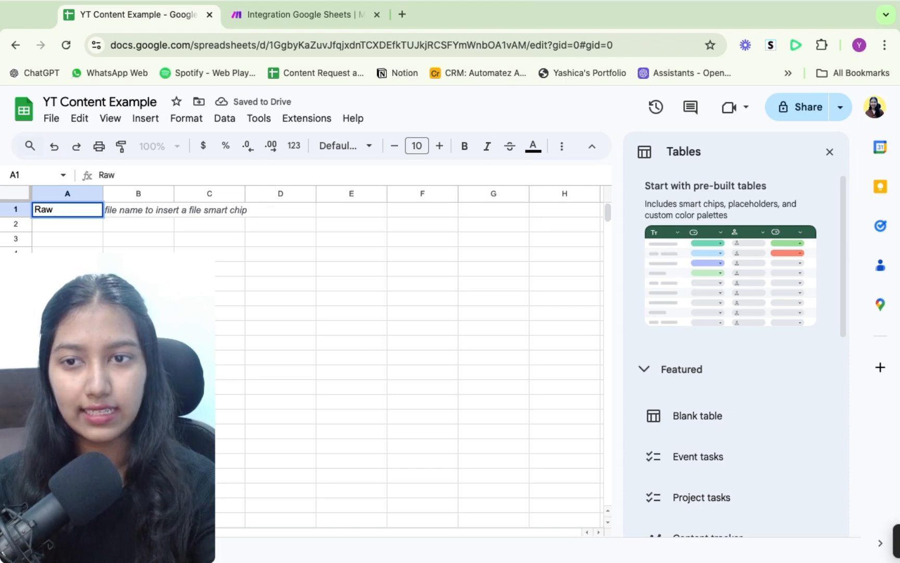
text( Content)
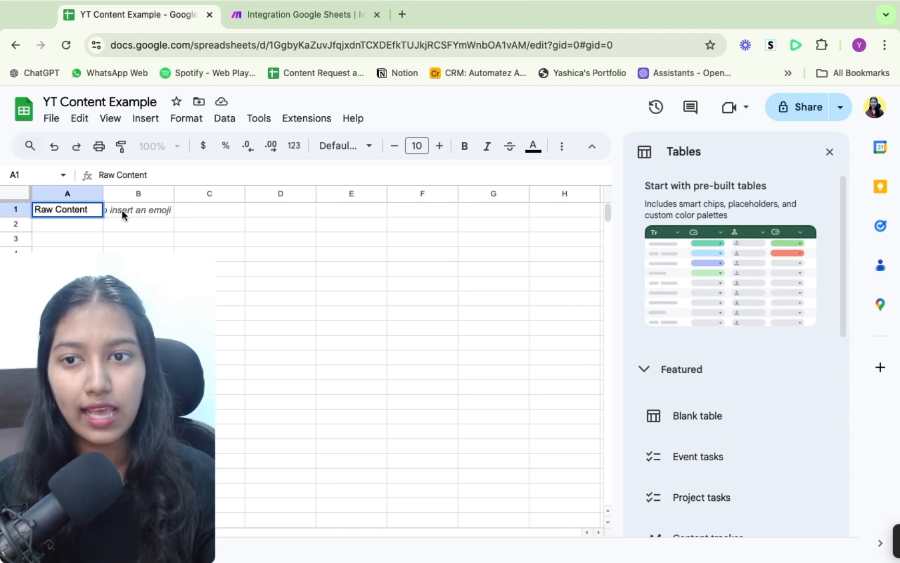
click(145, 206)
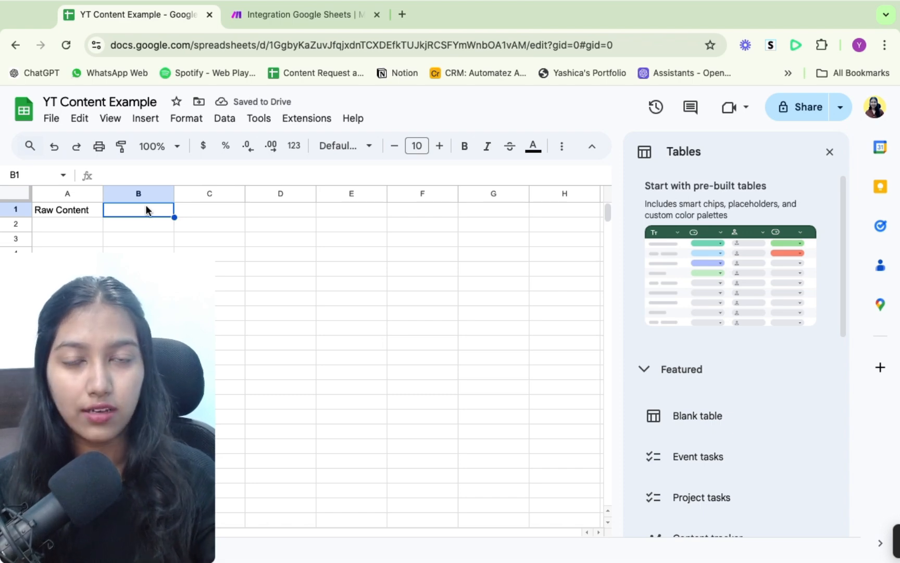
Step: Return to the Make scenario and set the Watch New Rows trigger to Sheet1 of the YT Content Example spreadsheet
click(270, 15)
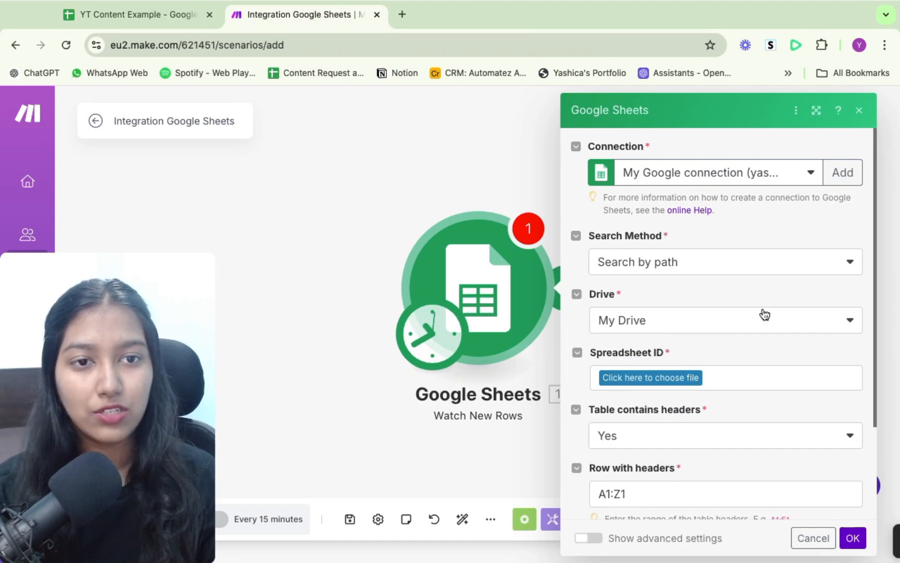
scroll(764, 314, down, 3)
click(644, 268)
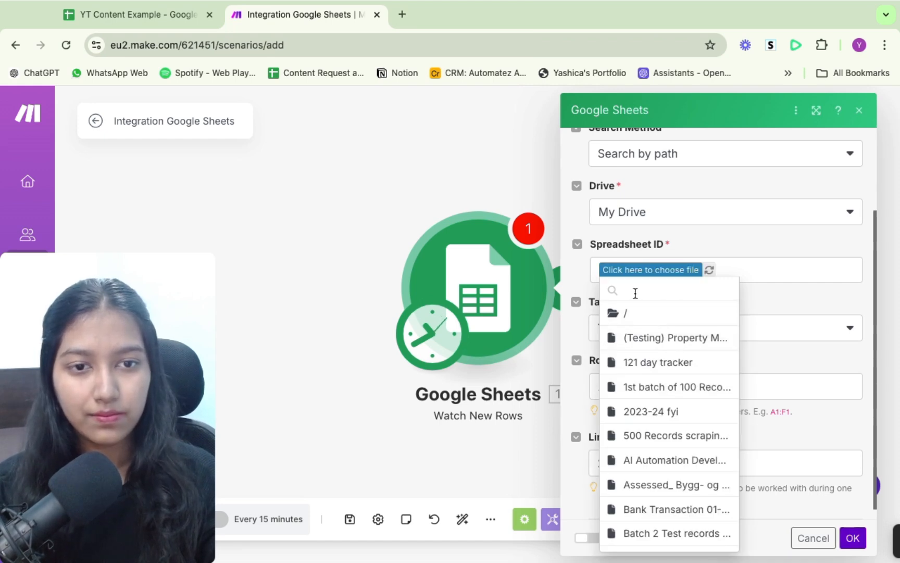
text(con)
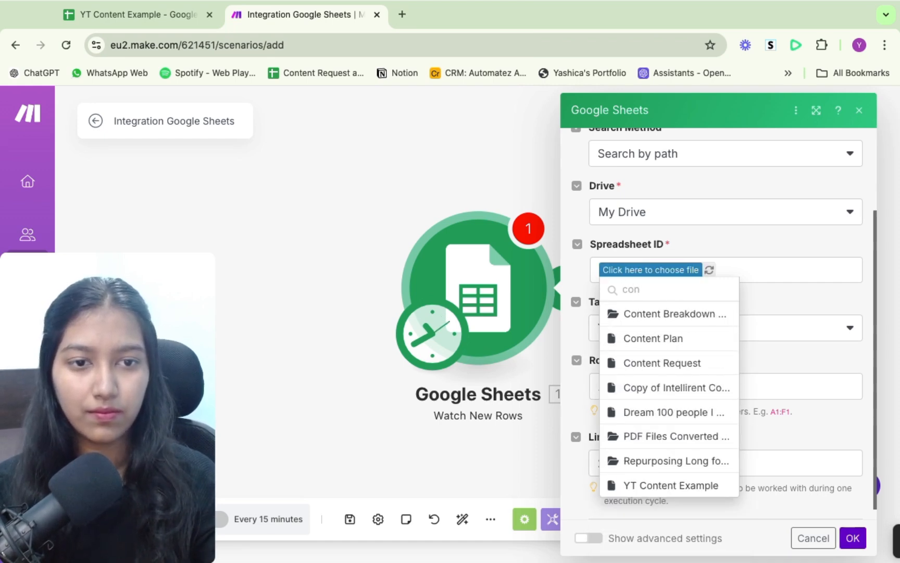
click(665, 485)
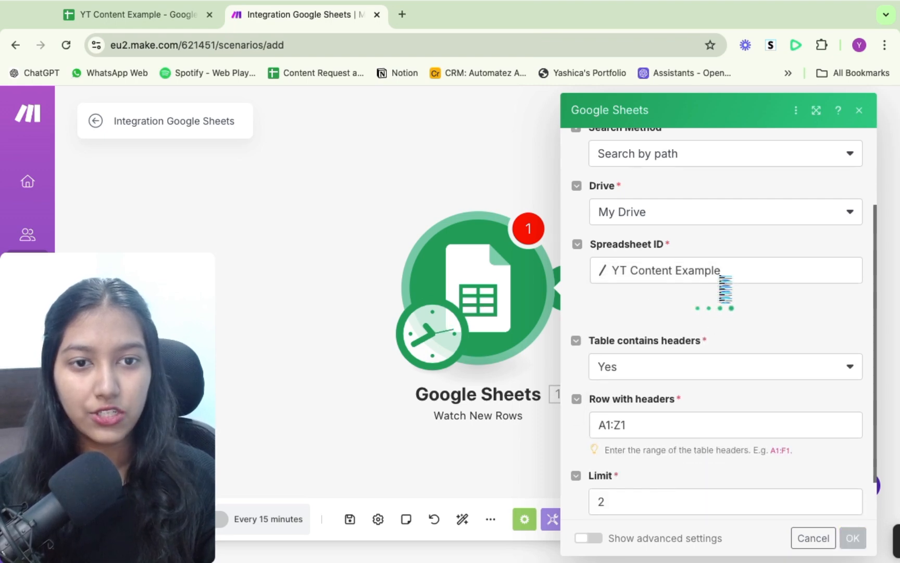
click(657, 328)
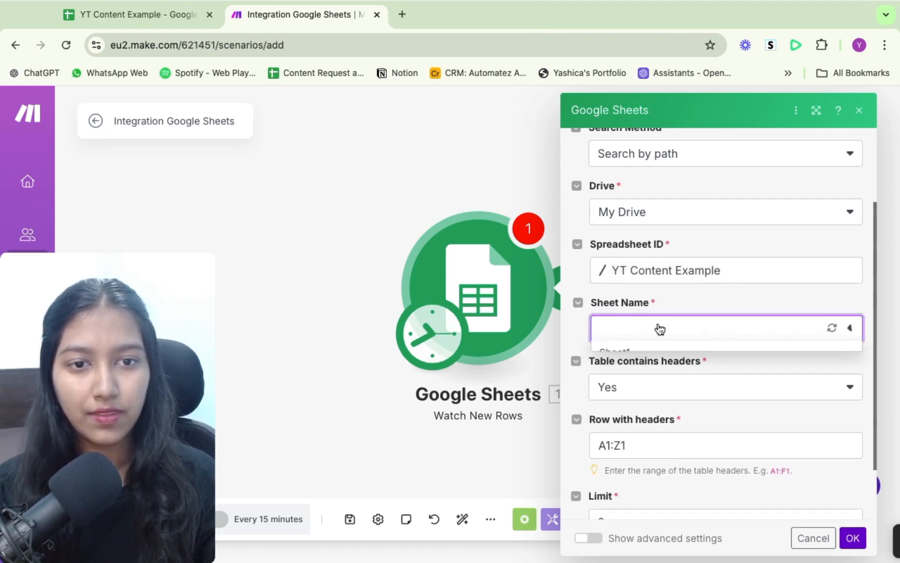
click(649, 352)
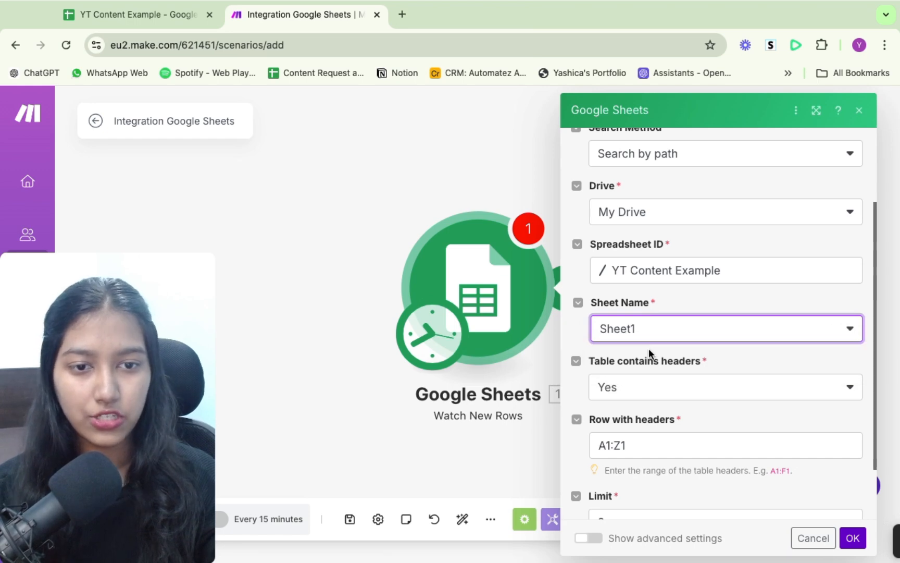
Step: Set the trigger's limit to 1, save its settings, and choose All as the starting point for processing rows
click(614, 452)
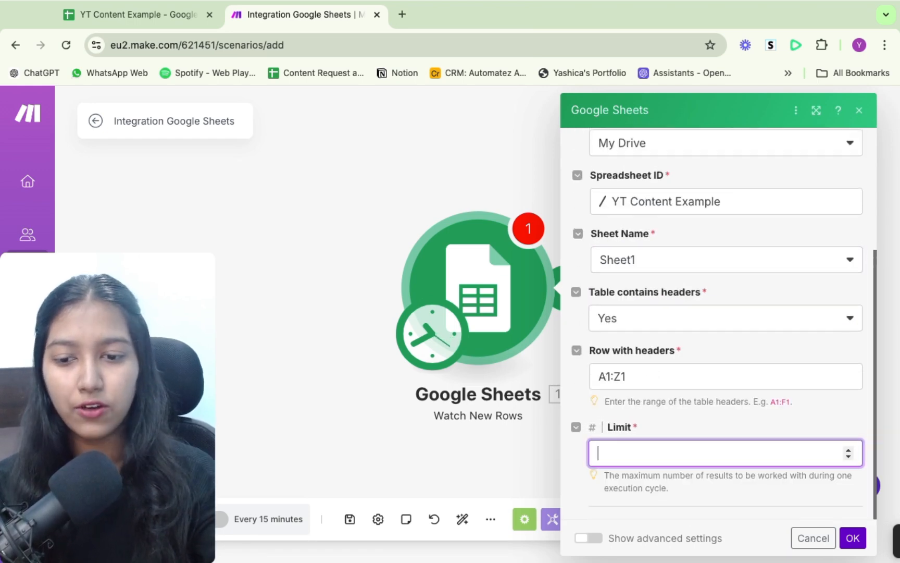
key(BackSpace)
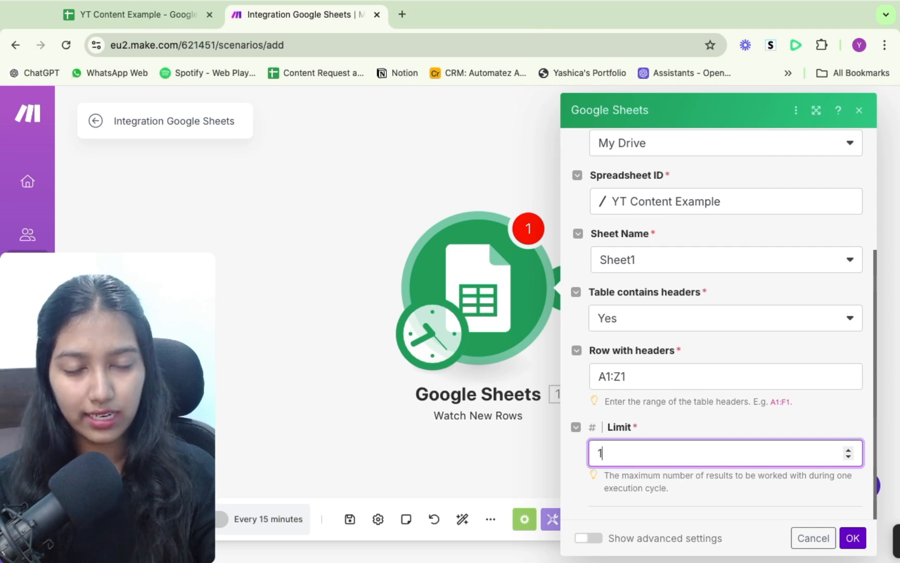
click(851, 539)
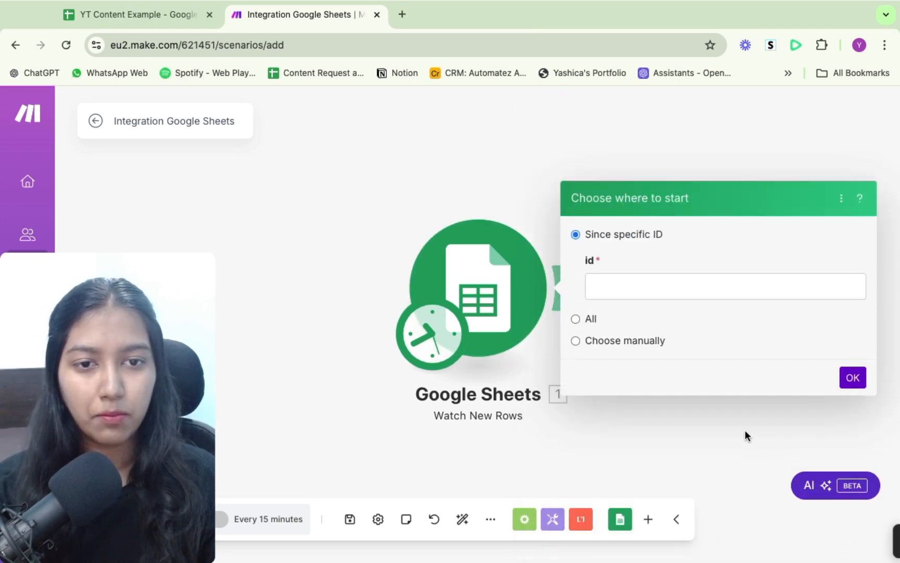
click(854, 379)
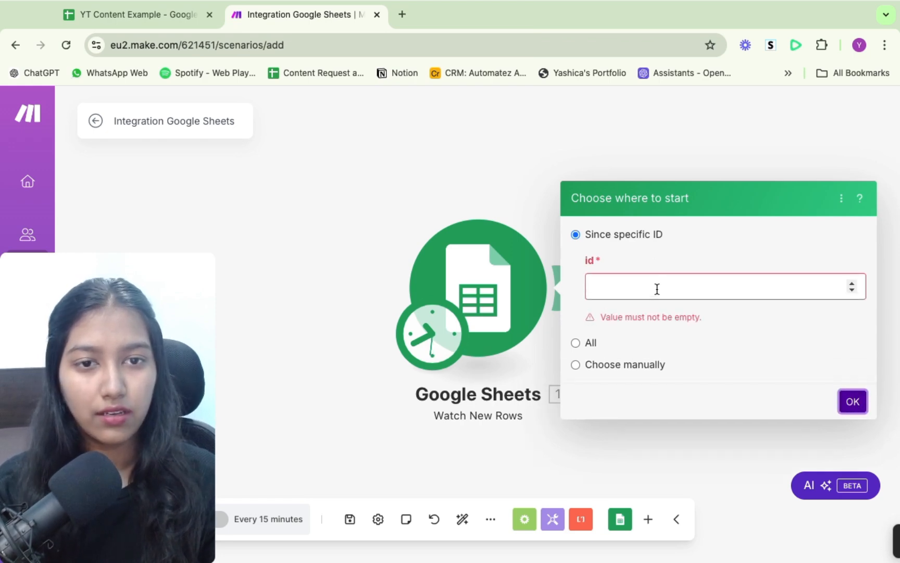
click(576, 343)
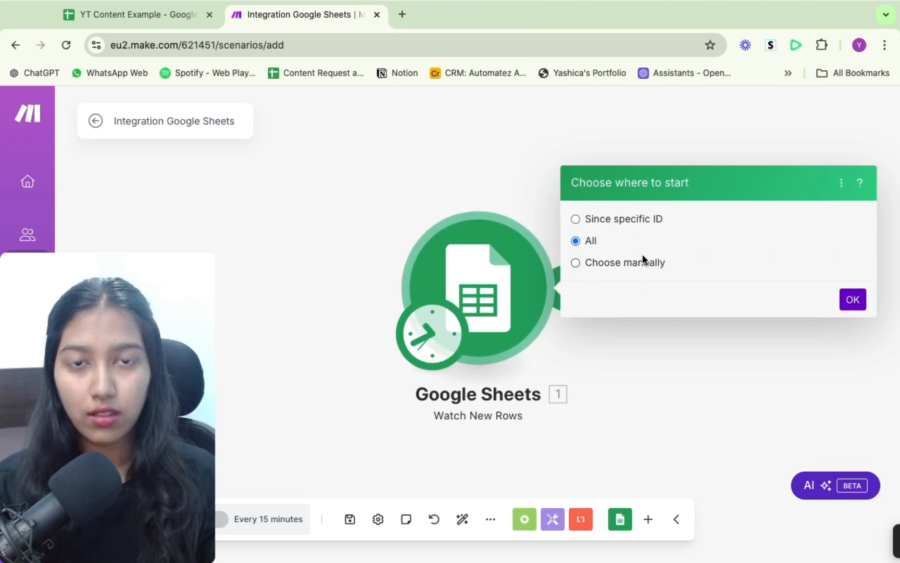
click(853, 299)
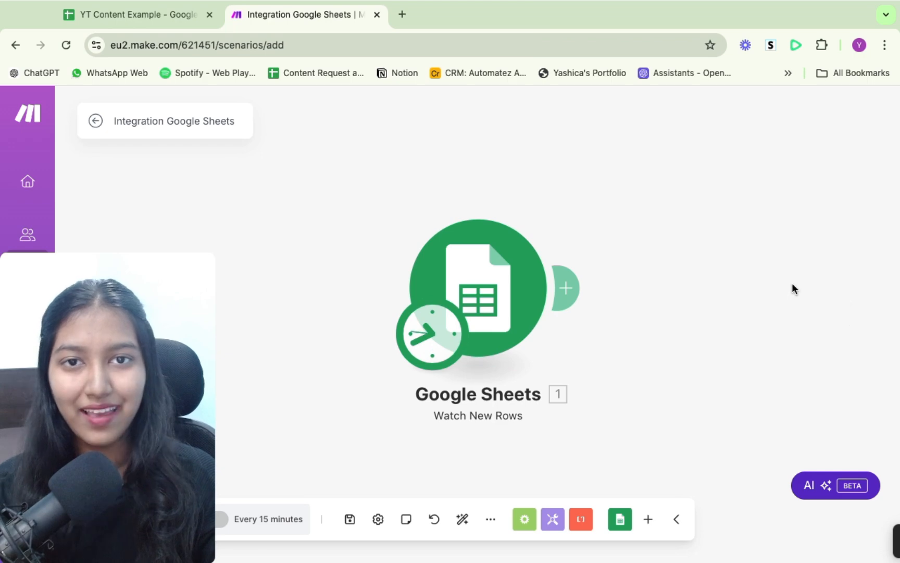
Step: Add an OpenAI Create a Completion (Prompt) module after the Google Sheets trigger and select the account owner's personal API connection for it
click(576, 293)
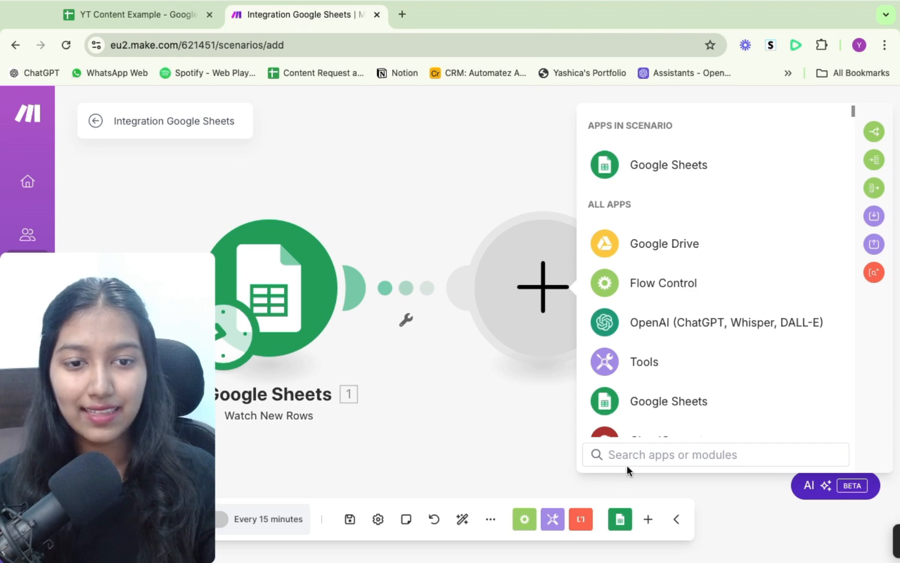
text(open ai)
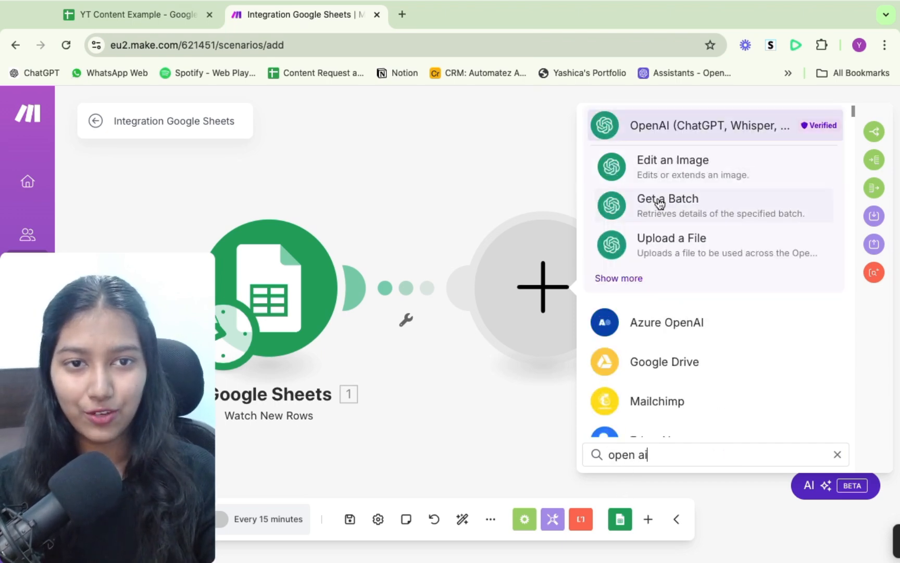
click(632, 134)
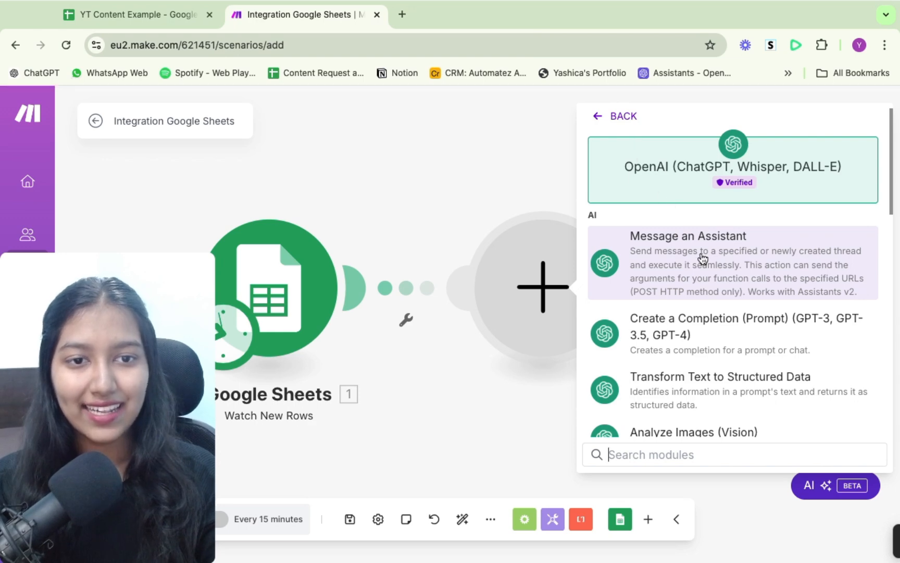
scroll(704, 306, down, 1)
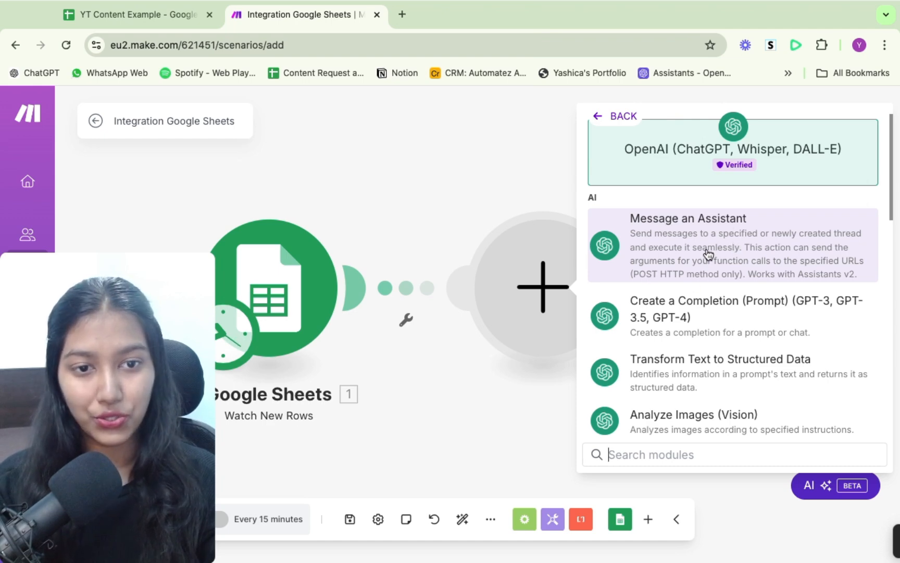
scroll(707, 254, down, 5)
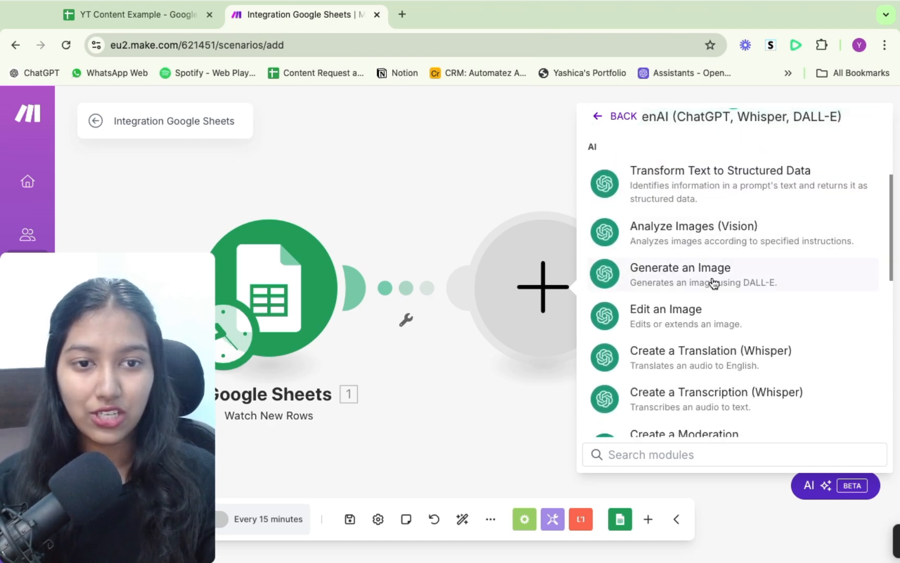
scroll(712, 282, down, 10)
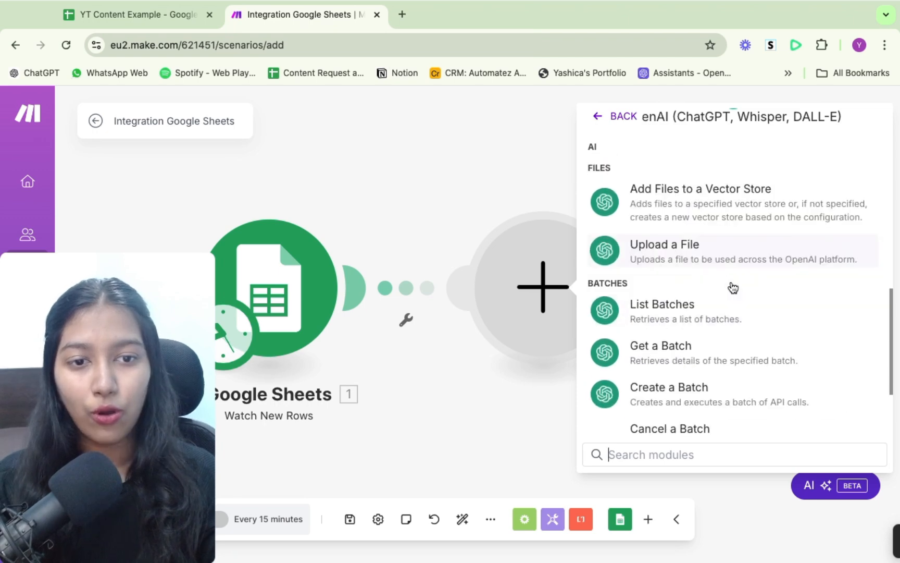
scroll(733, 287, down, 3)
scroll(733, 297, up, 20)
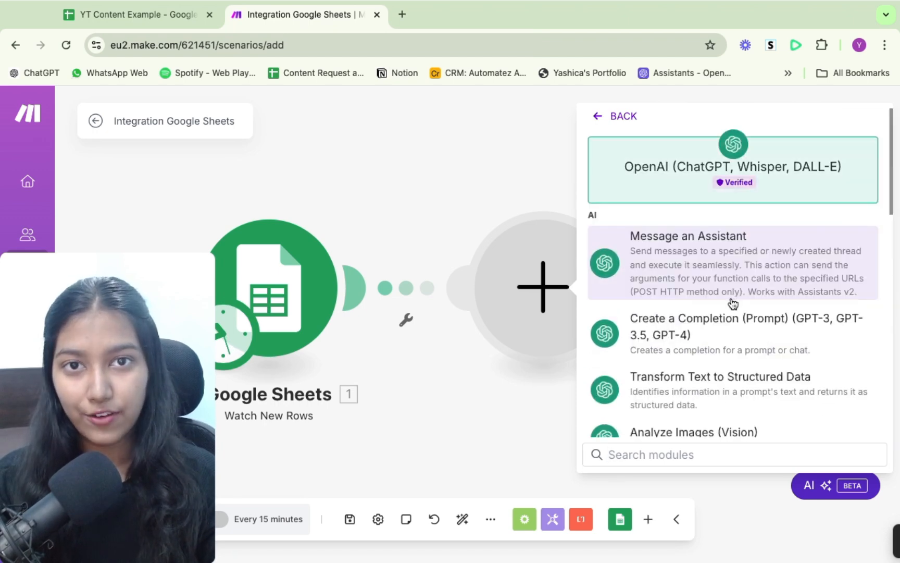
scroll(733, 303, down, 2)
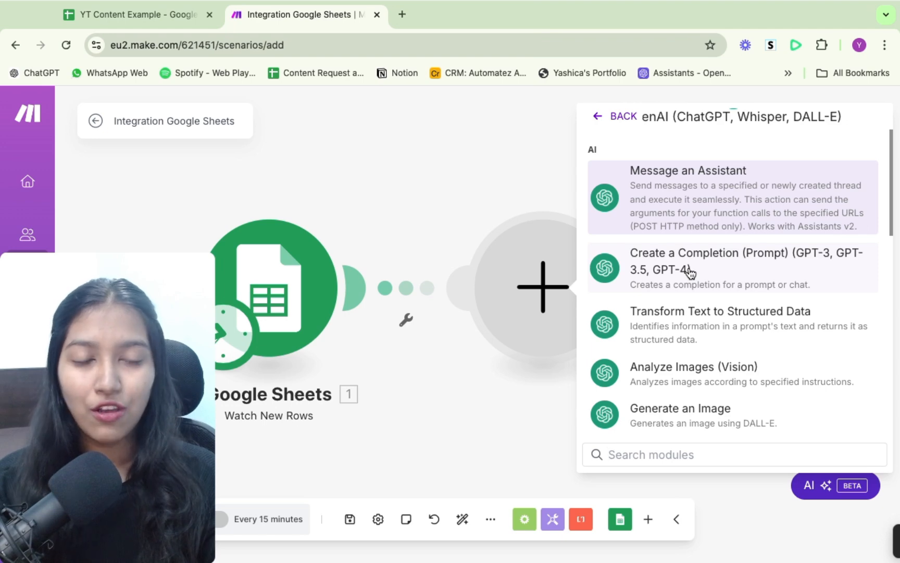
click(689, 267)
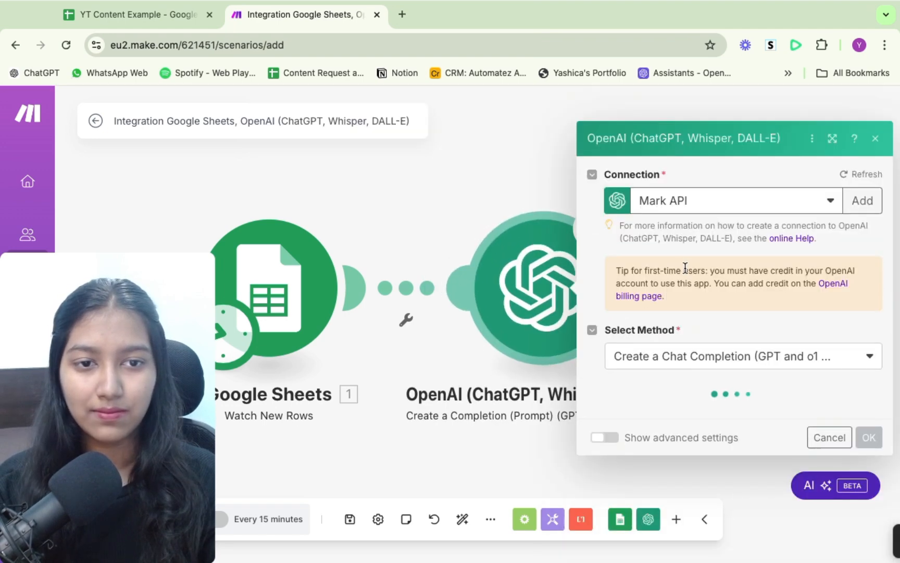
click(669, 202)
click(669, 250)
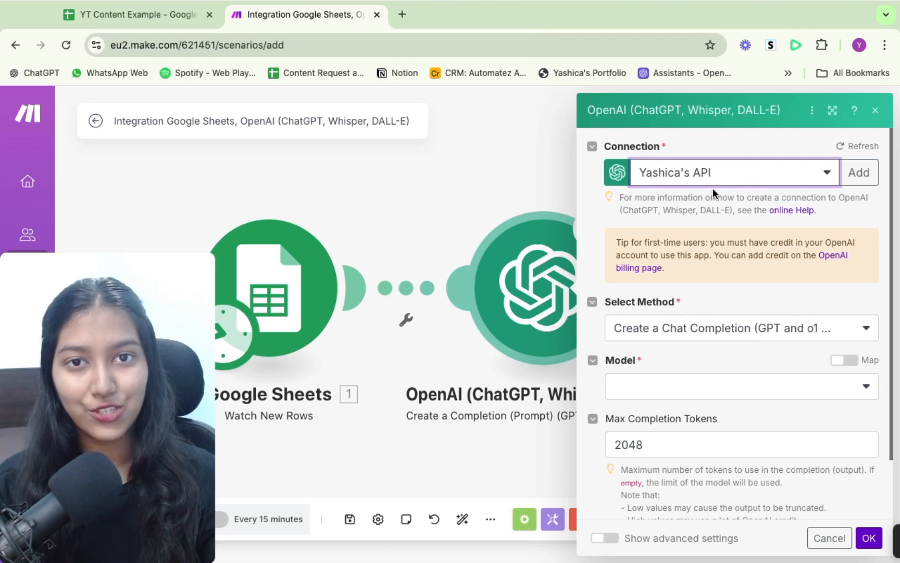
Step: Start a new OpenAI connection named My Open AI Keys and make its API key field ready for entry
click(861, 172)
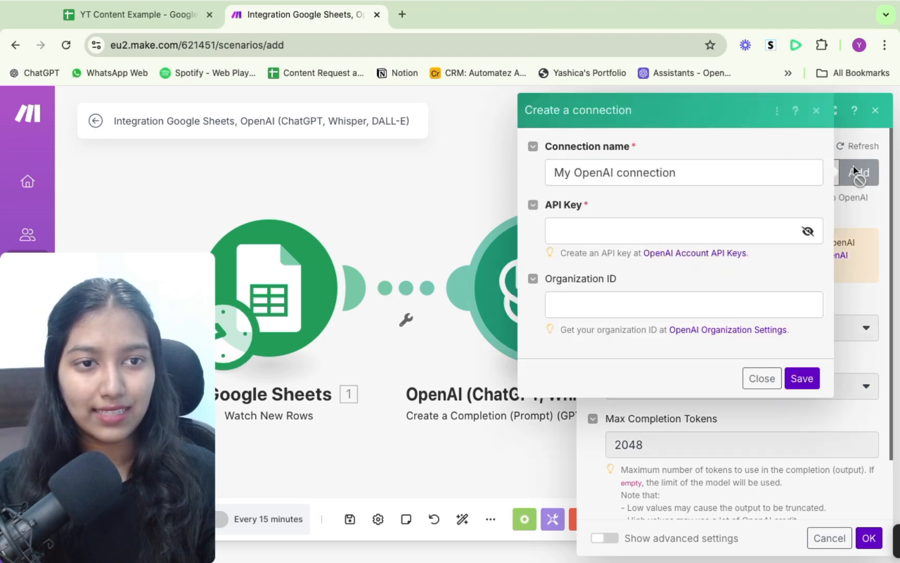
triple_click(661, 172)
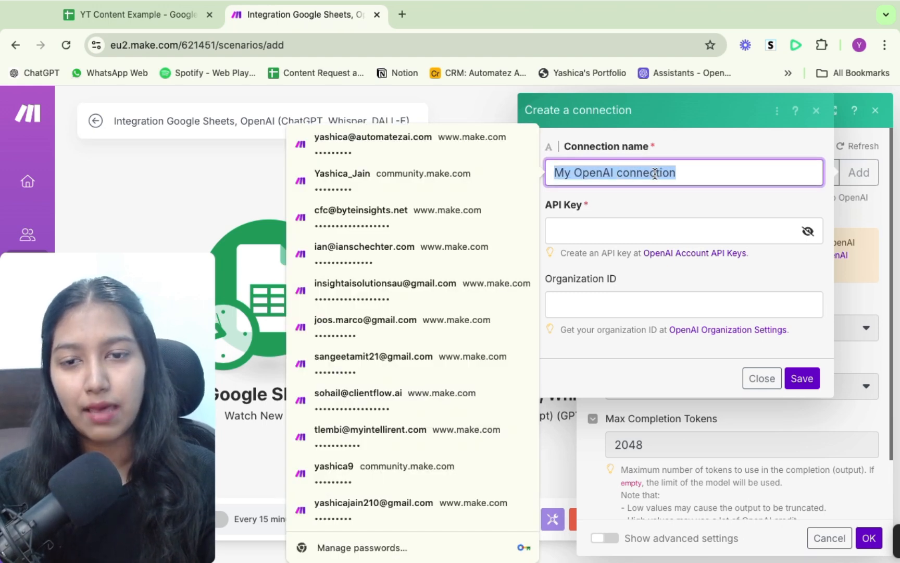
key(Escape)
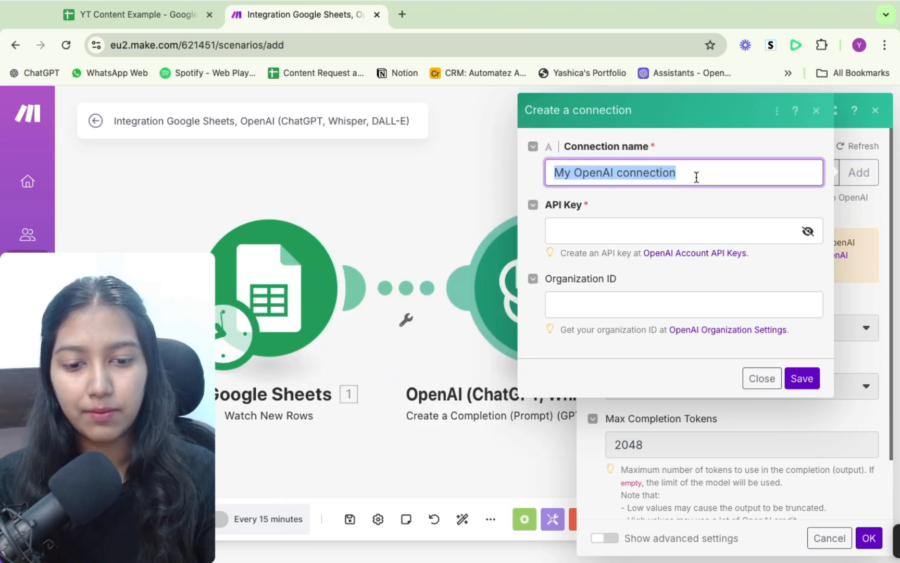
text(MY Ope)
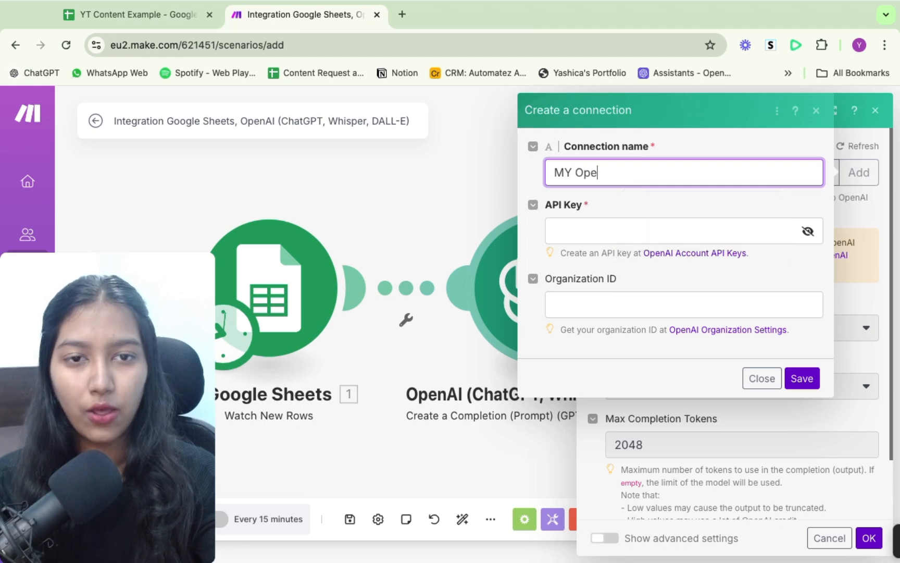
text(n AI Keys)
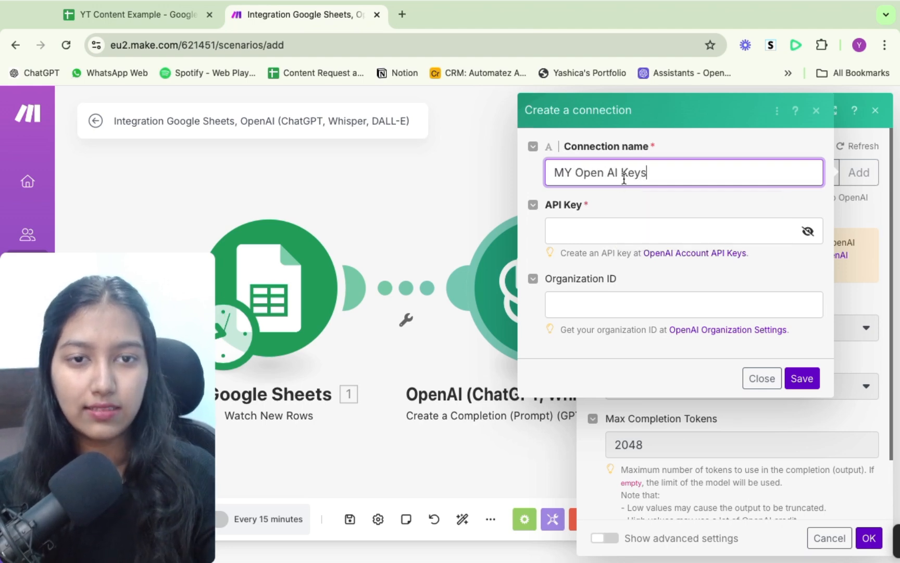
click(570, 175)
key(BackSpace)
text(y)
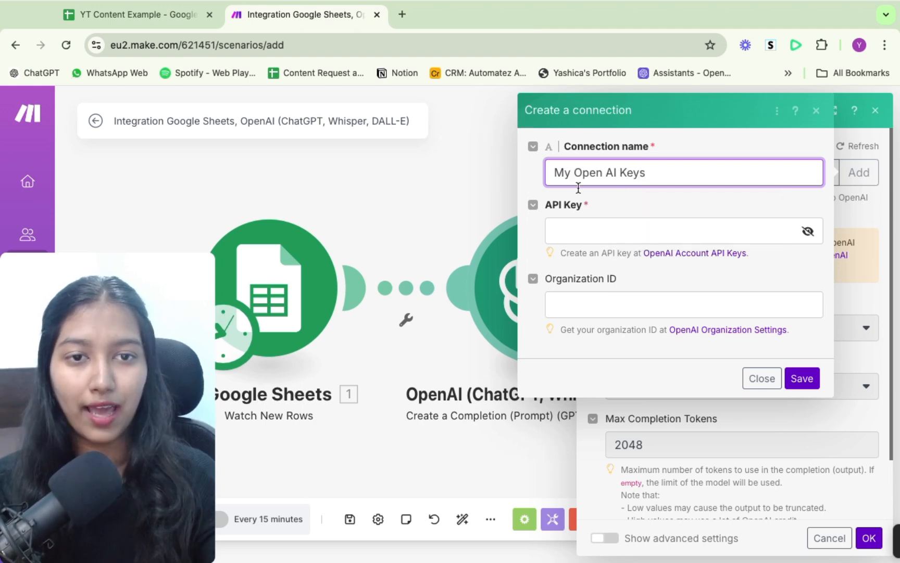
click(623, 194)
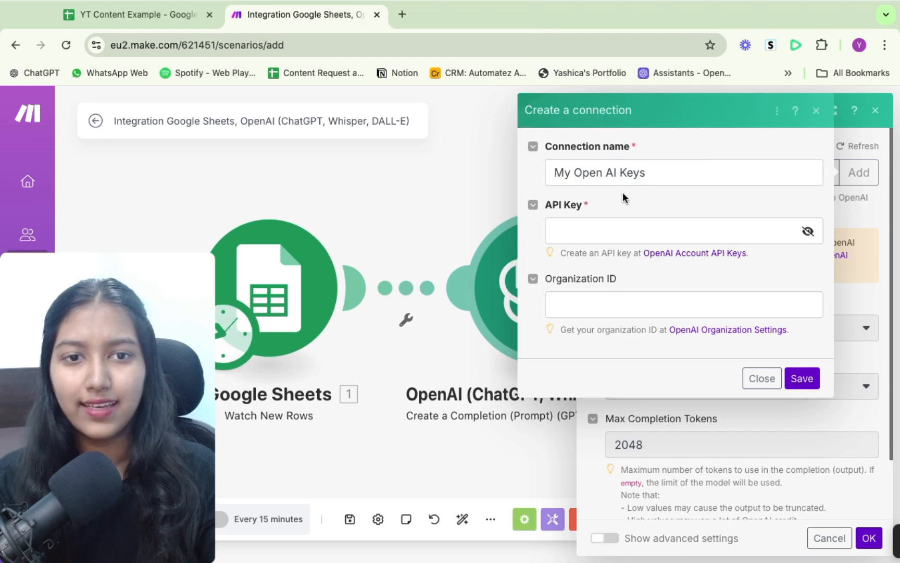
click(573, 231)
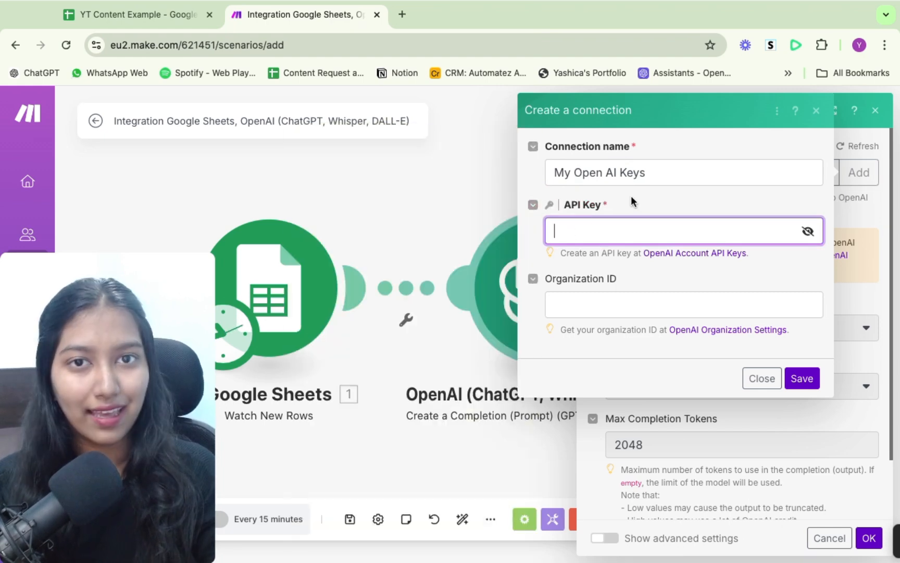
Step: Open openai.com in a new browser tab and go to the API login to reach the developer platform
click(402, 15)
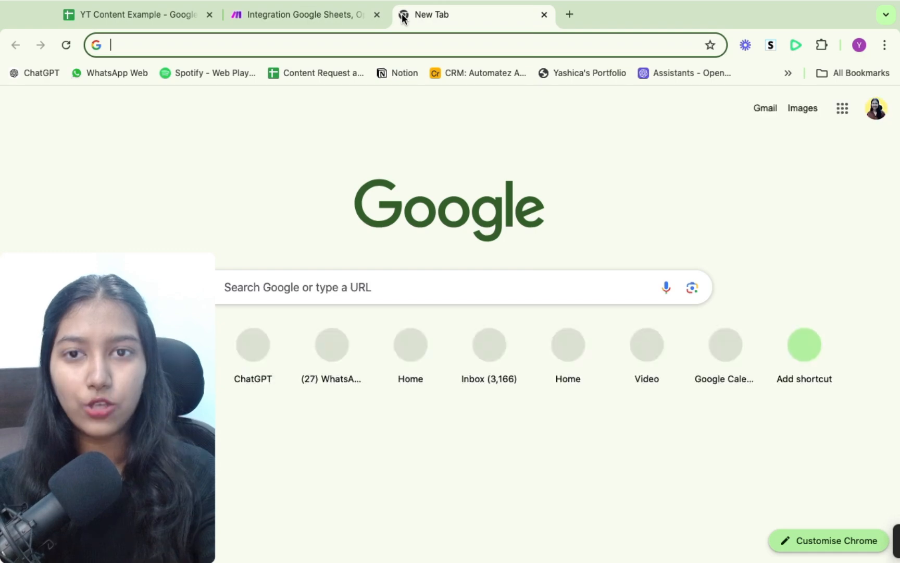
text(openai)
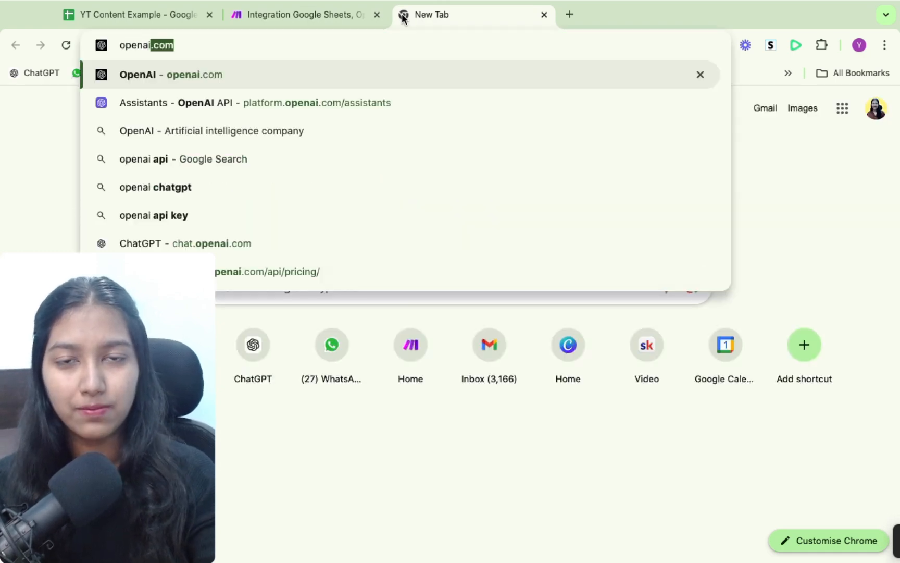
key(Return)
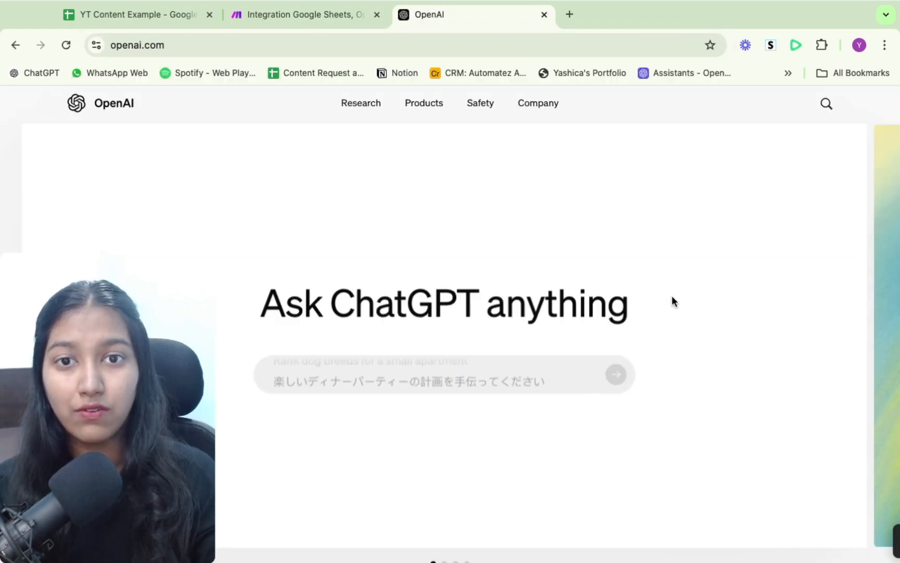
click(430, 104)
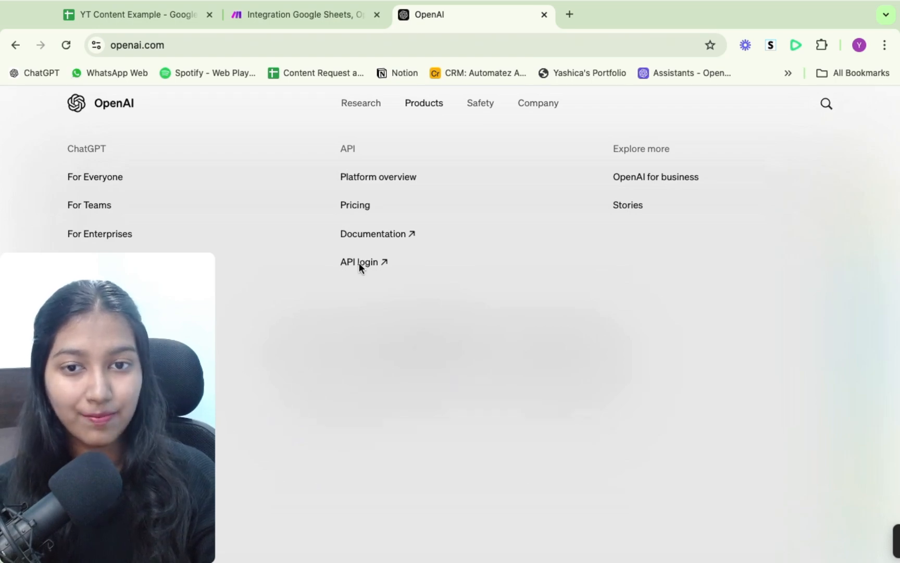
click(359, 262)
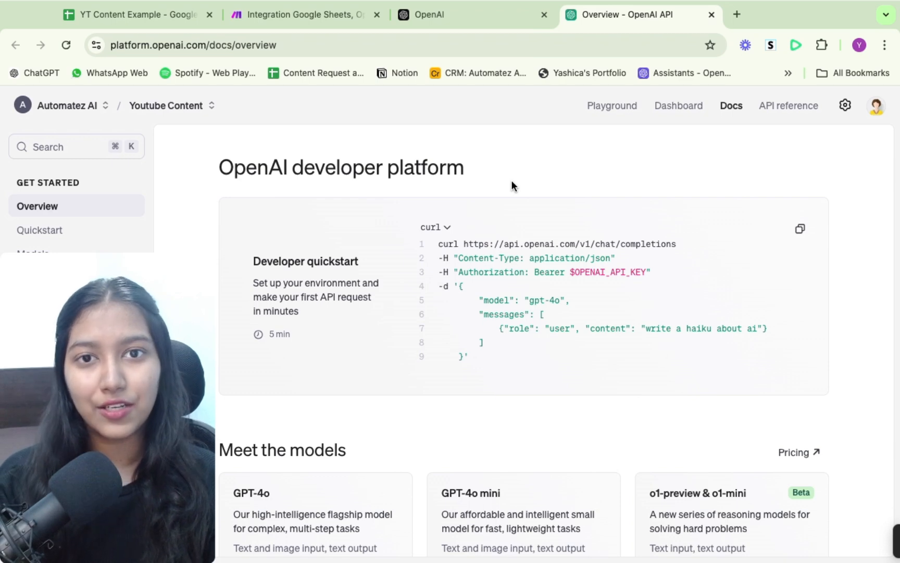
Step: Open the organization's billing overview in the platform settings to check the API credit balance
click(845, 105)
scroll(91, 234, down, 3)
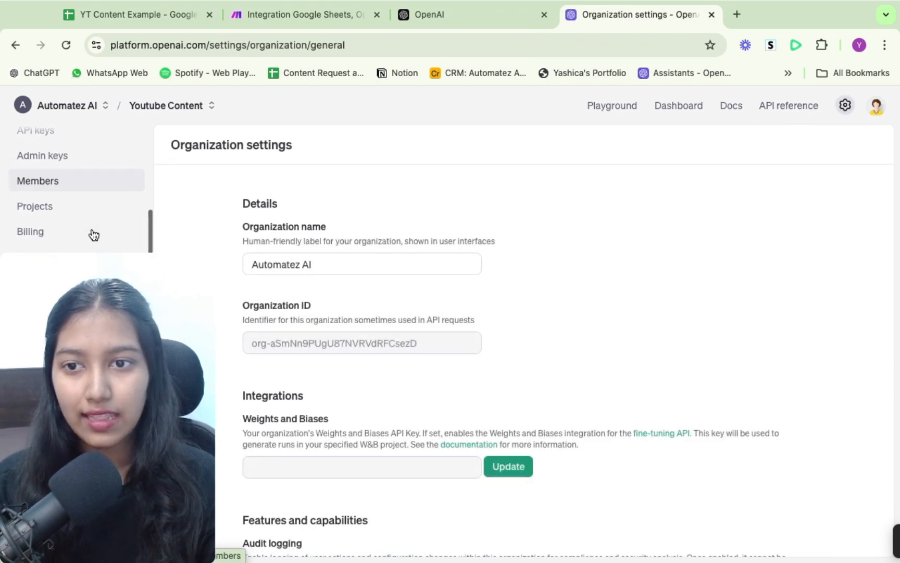
click(44, 215)
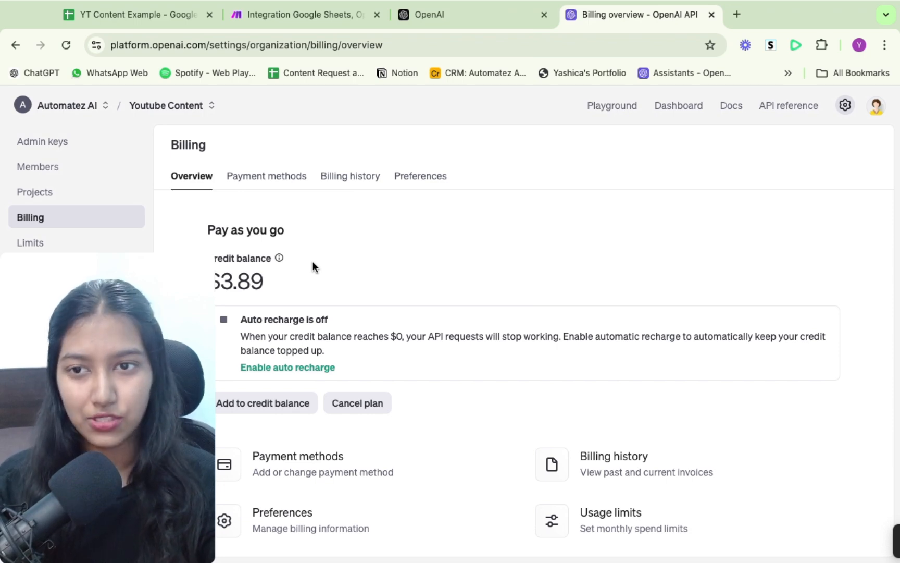
Step: Open the organization's API keys page in the platform settings
click(681, 106)
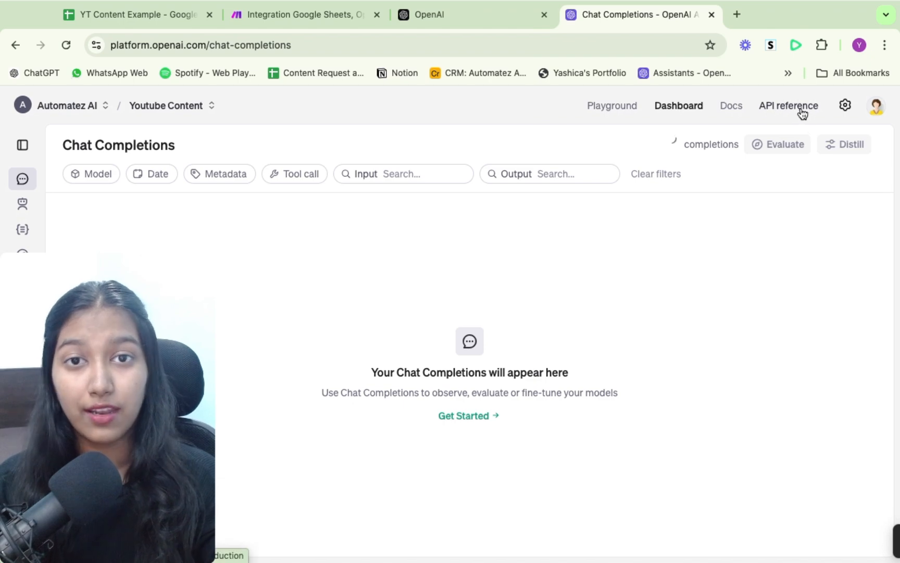
click(801, 111)
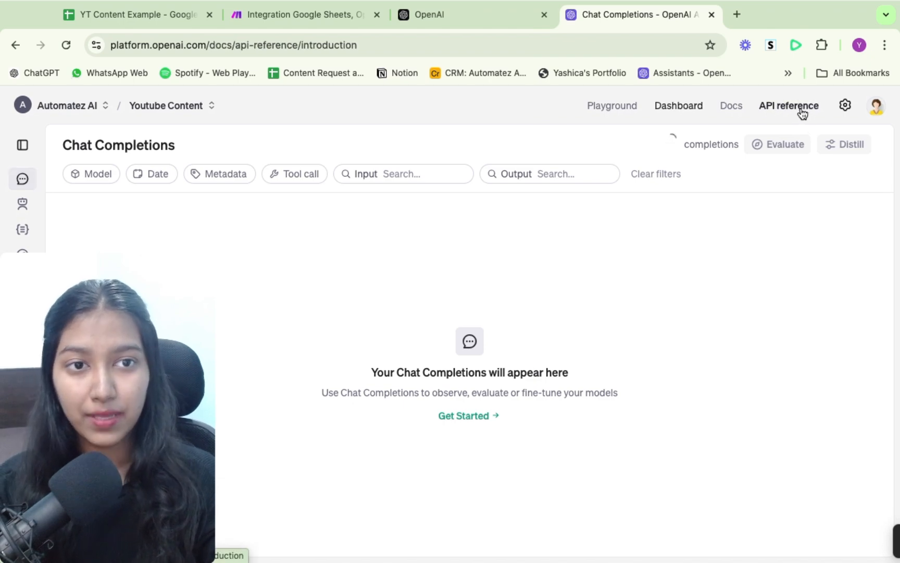
click(845, 105)
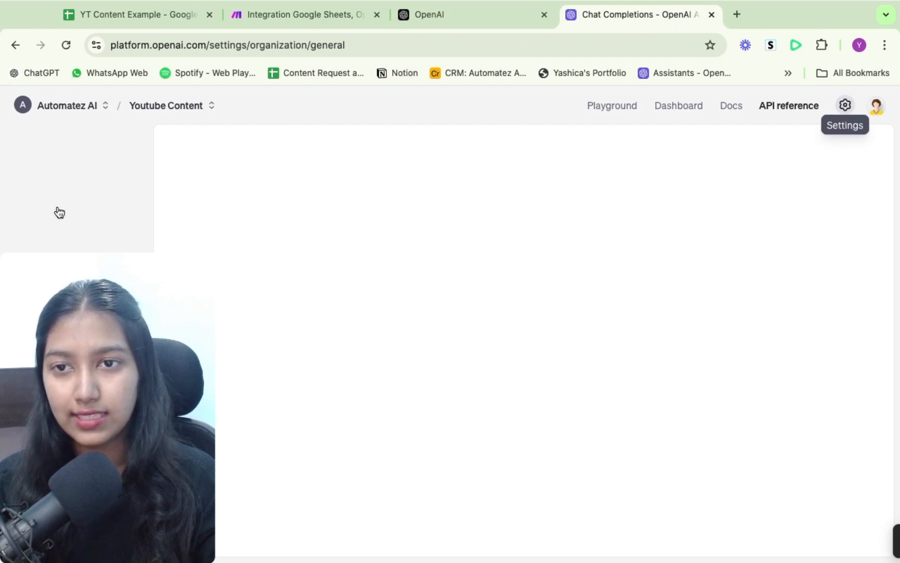
scroll(54, 246, down, 2)
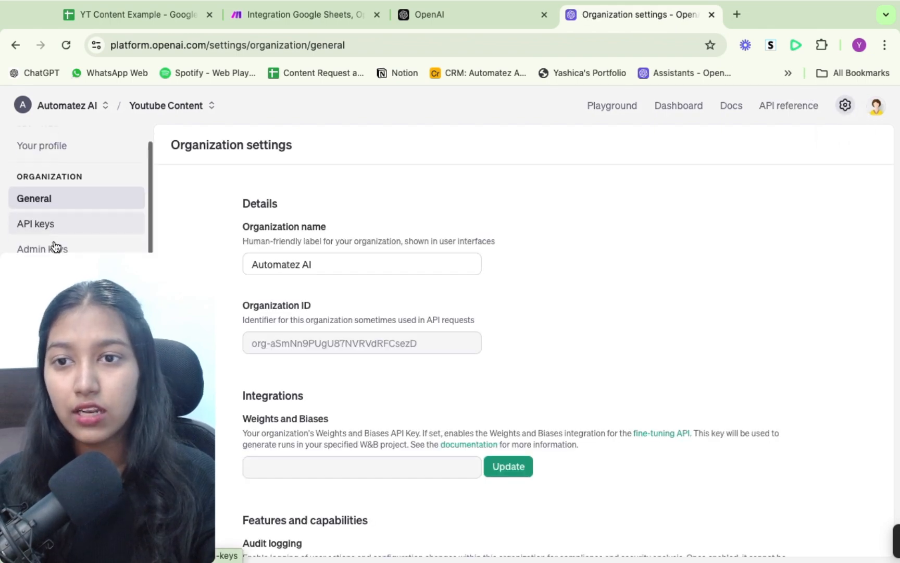
click(47, 215)
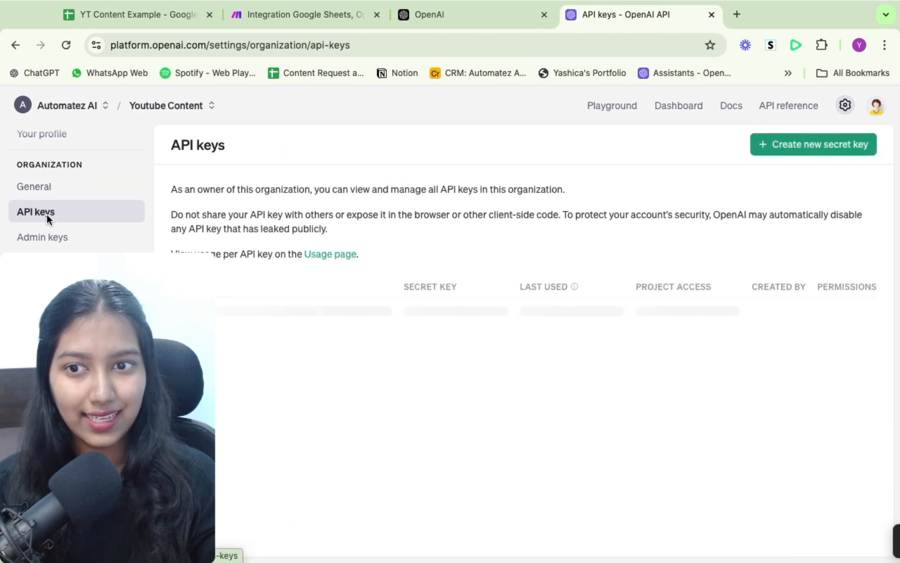
Step: Create a new secret key named Test for the Youtube Content project with All permissions
click(778, 151)
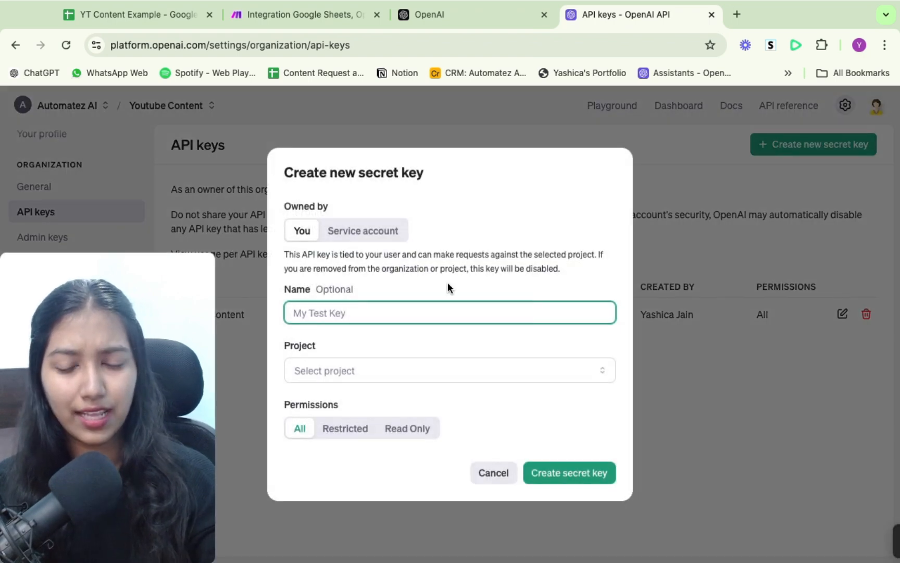
text(Test)
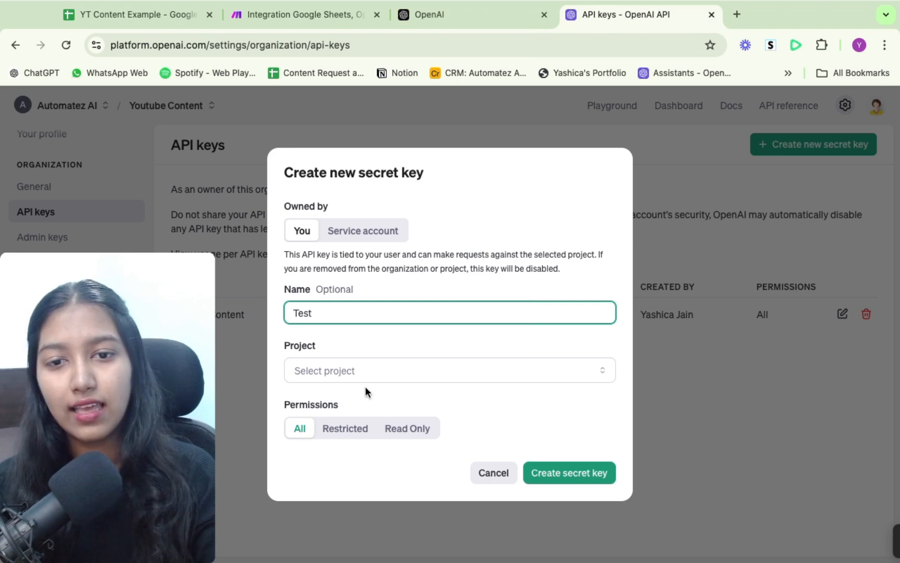
click(390, 371)
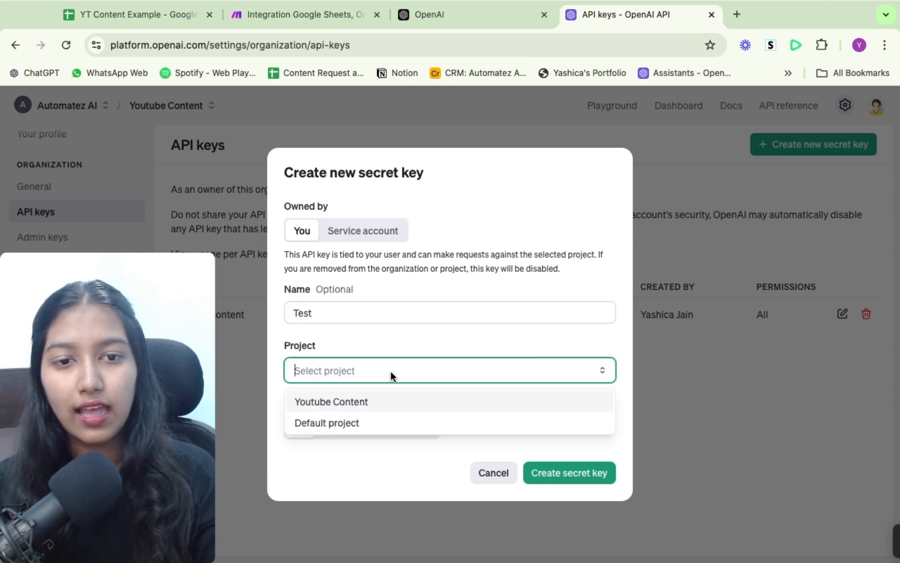
click(364, 408)
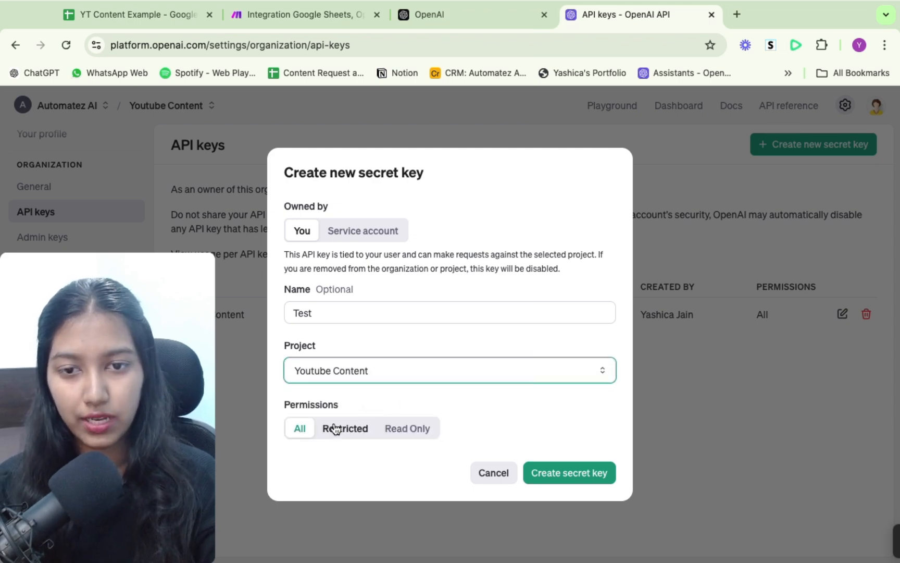
click(579, 475)
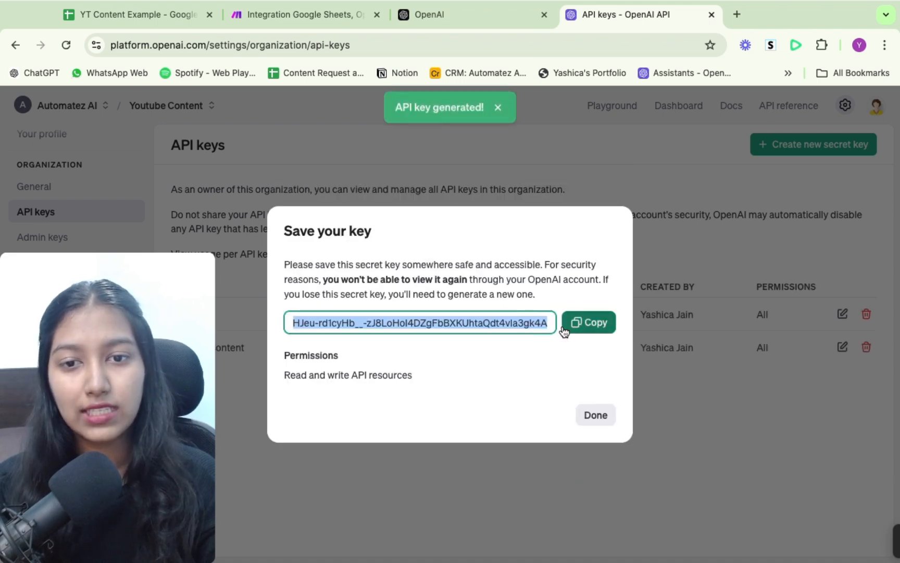
Step: Return to the Make scenario, discard the new OpenAI connection without saving, and close the OpenAI homepage tab
click(436, 14)
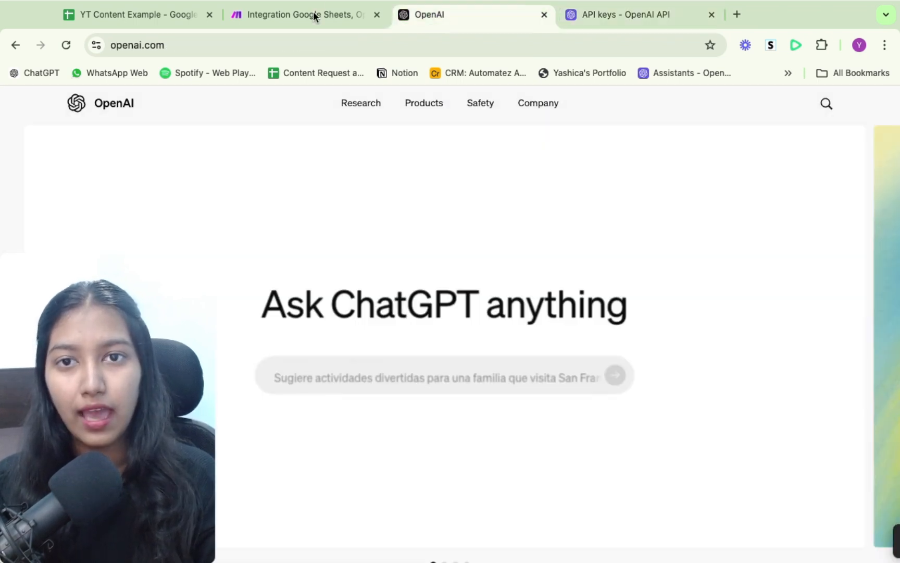
click(313, 14)
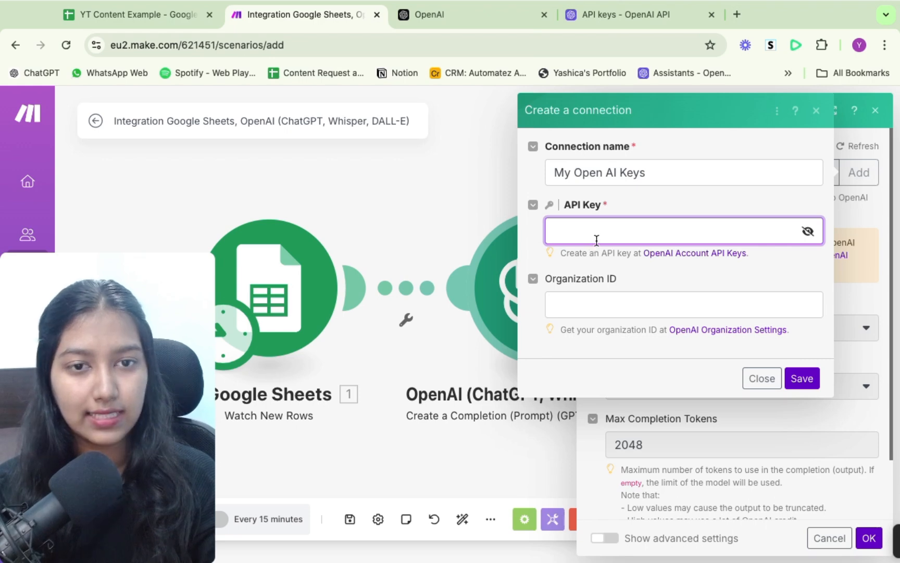
click(568, 230)
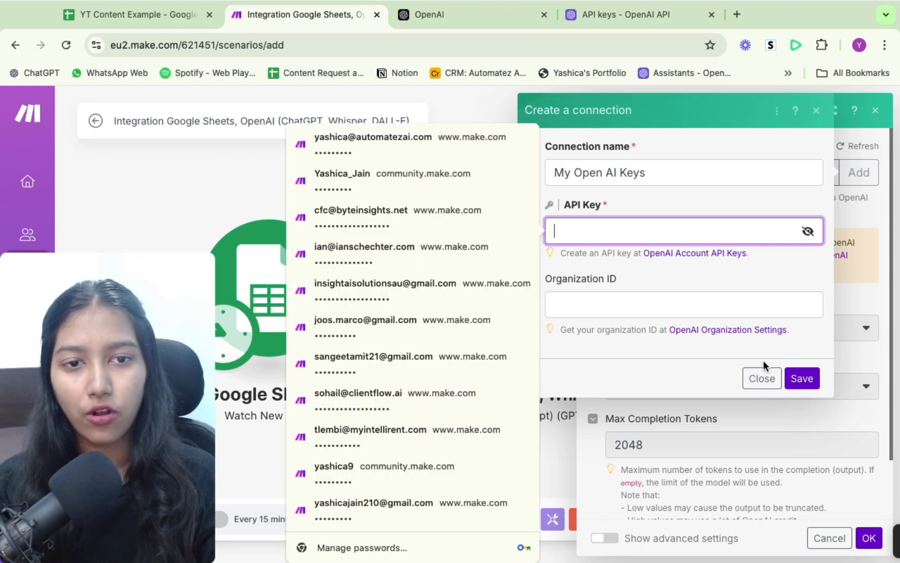
click(817, 110)
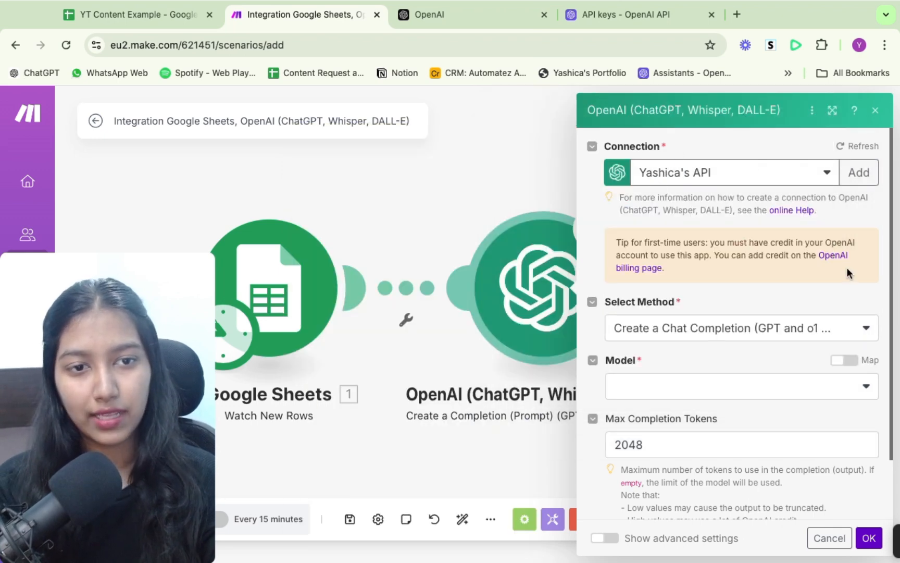
click(544, 14)
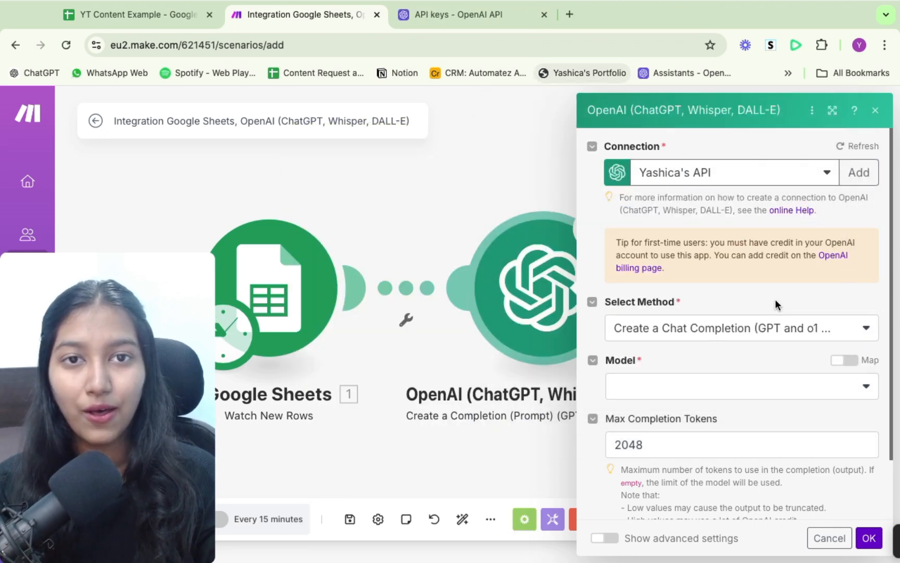
Step: Set the OpenAI module's model to gpt-4o-mini (system) for the chat completion
scroll(775, 300, down, 2)
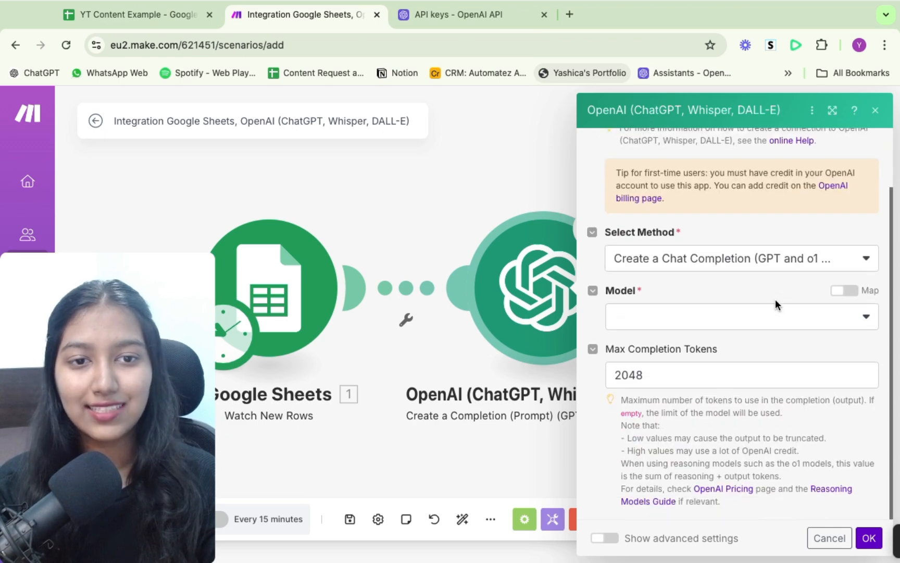
click(685, 319)
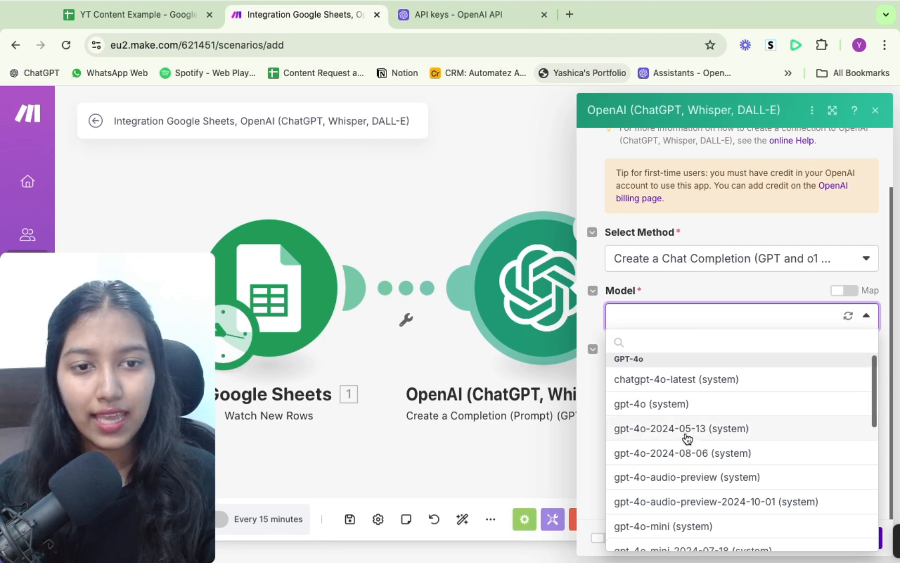
scroll(688, 436, down, 1)
scroll(688, 438, up, 1)
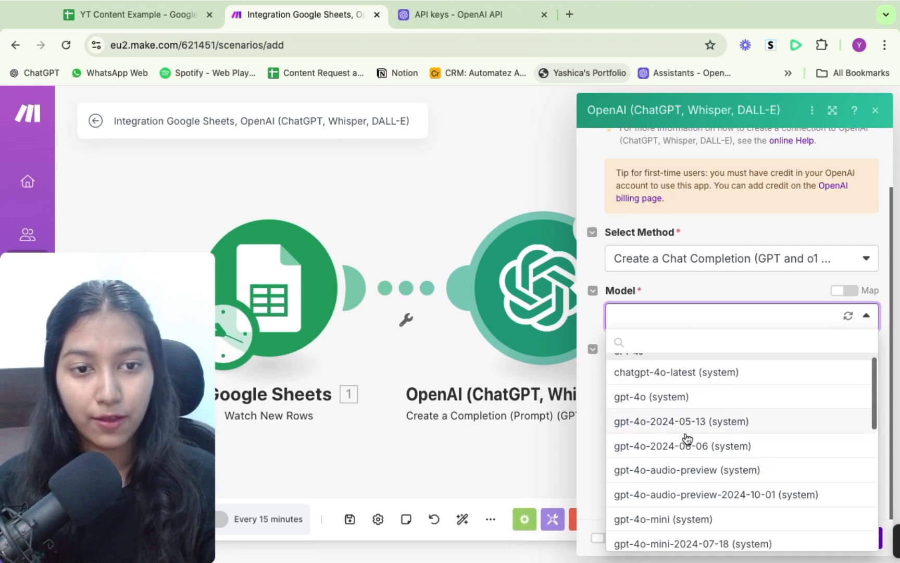
scroll(688, 437, down, 3)
scroll(687, 437, down, 5)
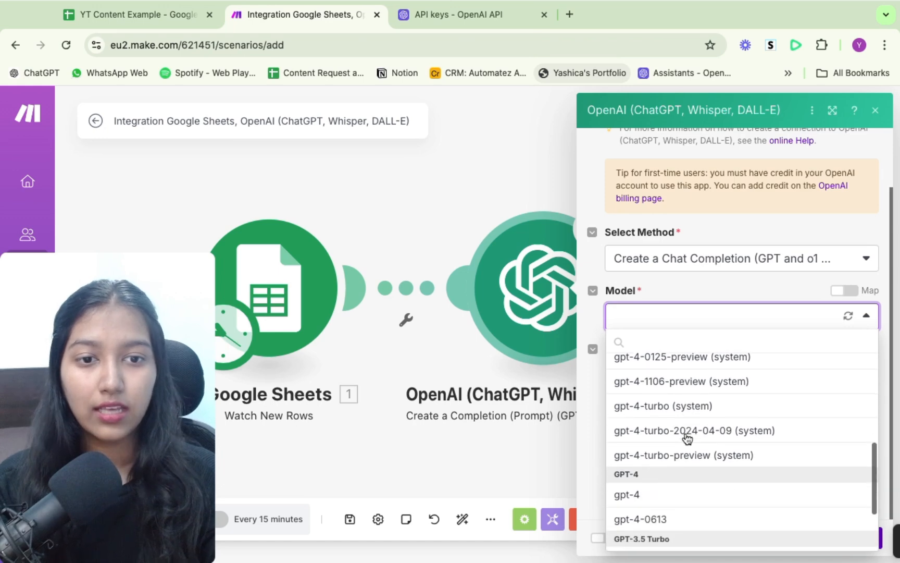
scroll(688, 437, up, 5)
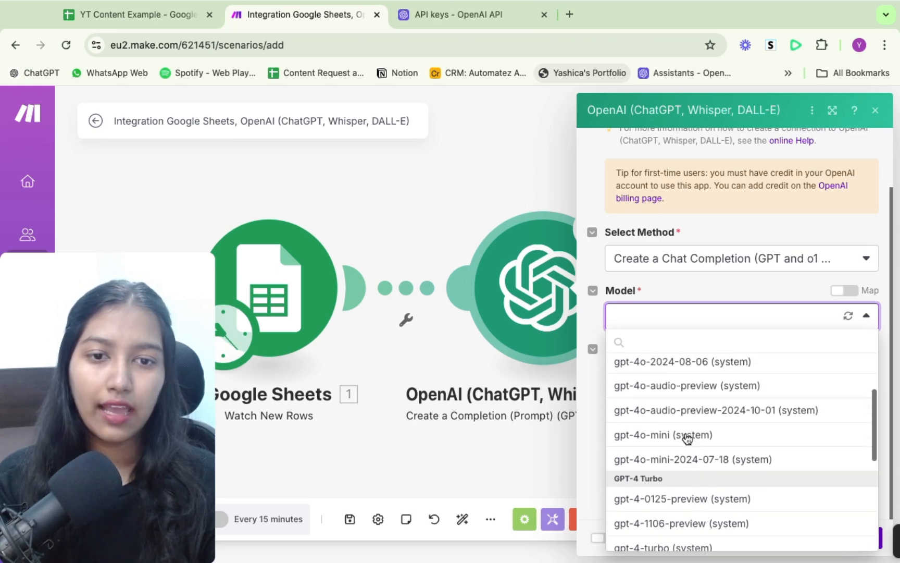
click(664, 435)
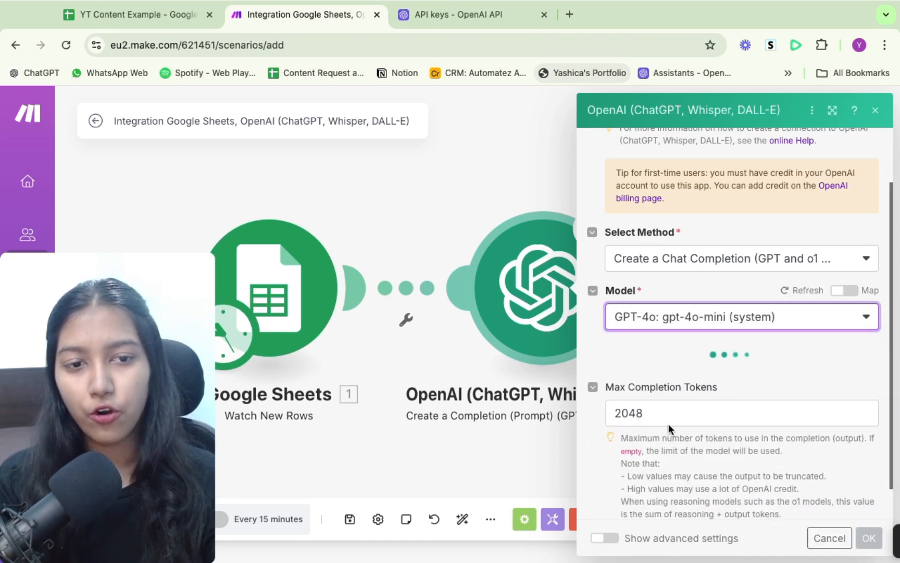
Step: Examine the other GPT models offered for the OpenAI module's chat completion, including the GPT-4 Turbo, GPT-4 and GPT-3.5 Turbo groups
click(771, 324)
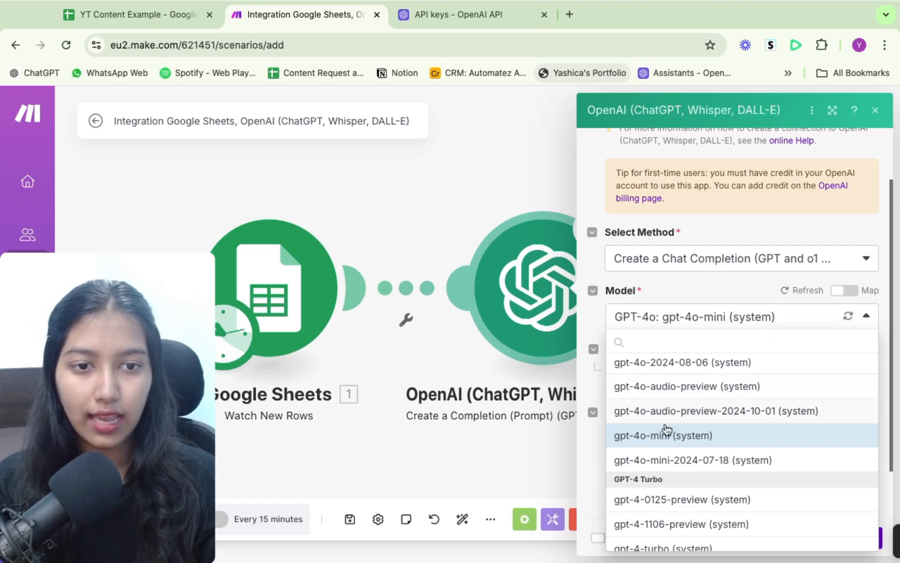
scroll(663, 462, up, 3)
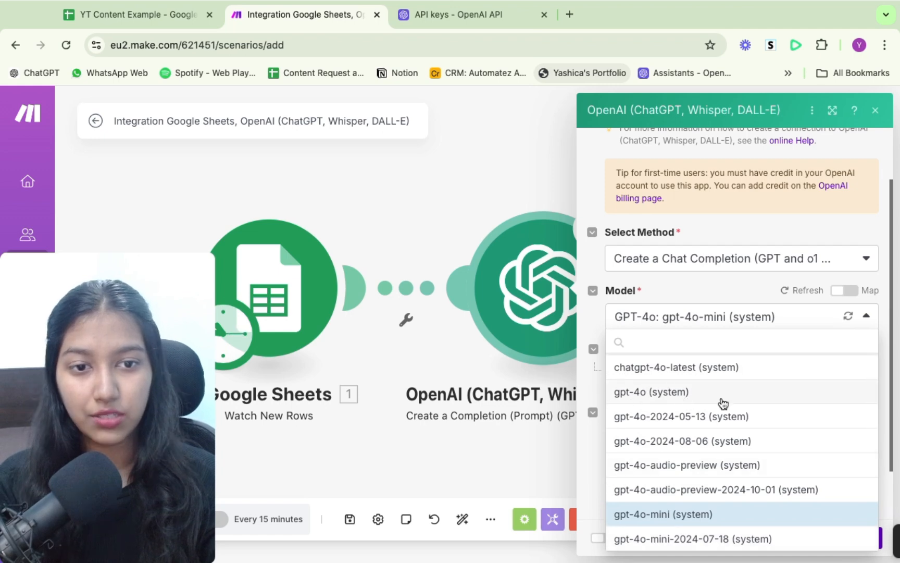
scroll(740, 402, up, 1)
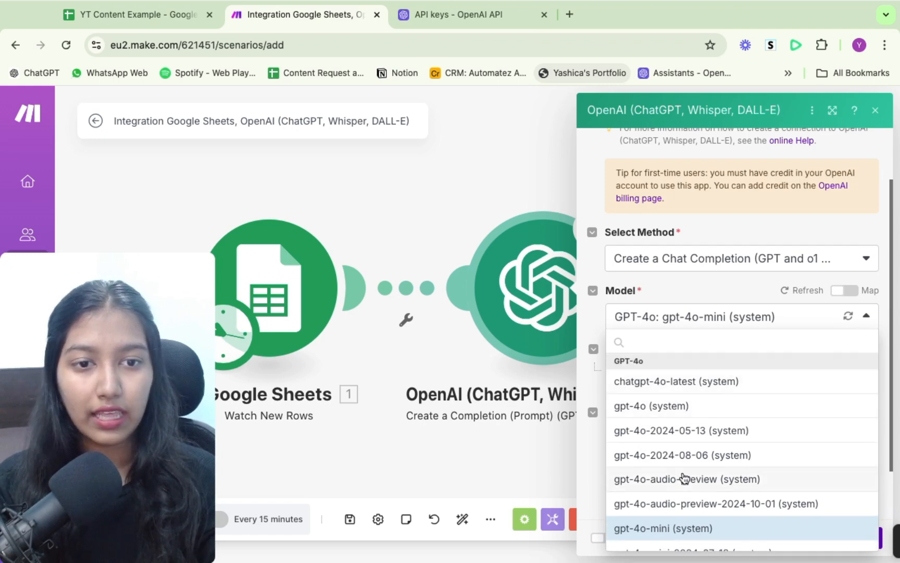
scroll(683, 477, down, 2)
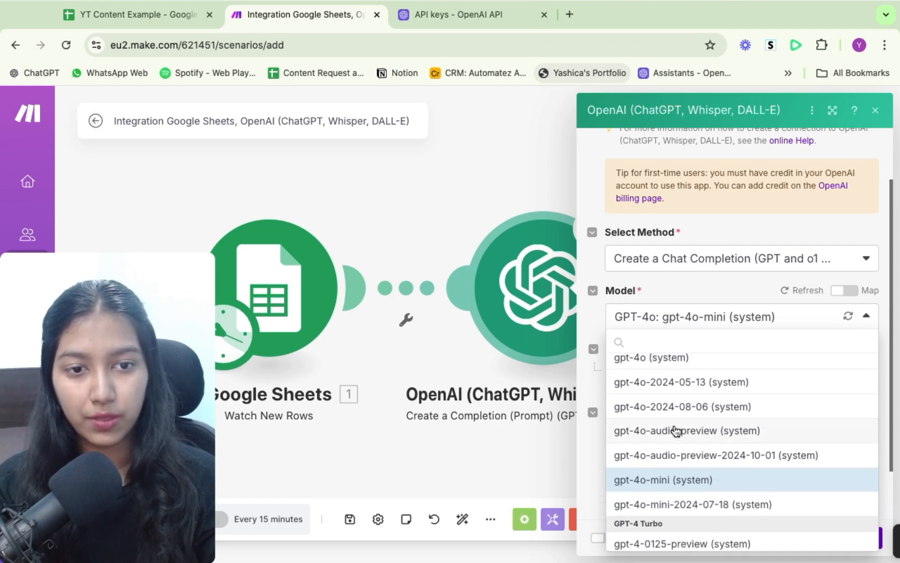
scroll(676, 430, down, 2)
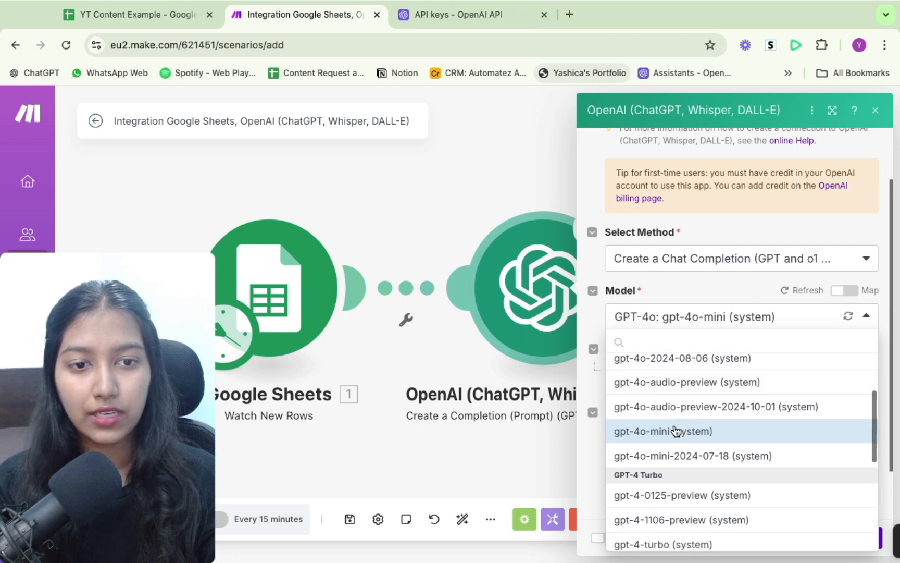
scroll(675, 431, down, 2)
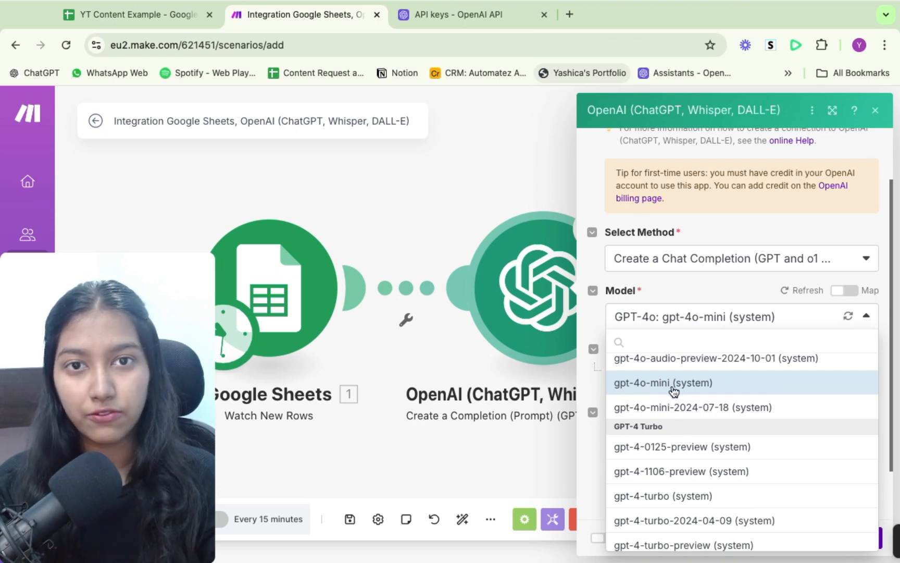
scroll(675, 391, up, 1)
scroll(674, 391, down, 3)
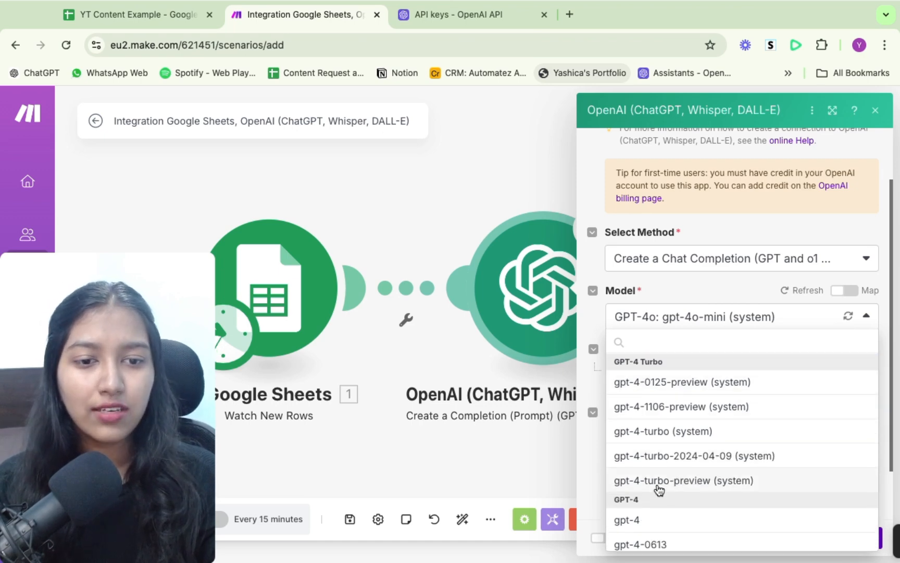
scroll(657, 486, down, 5)
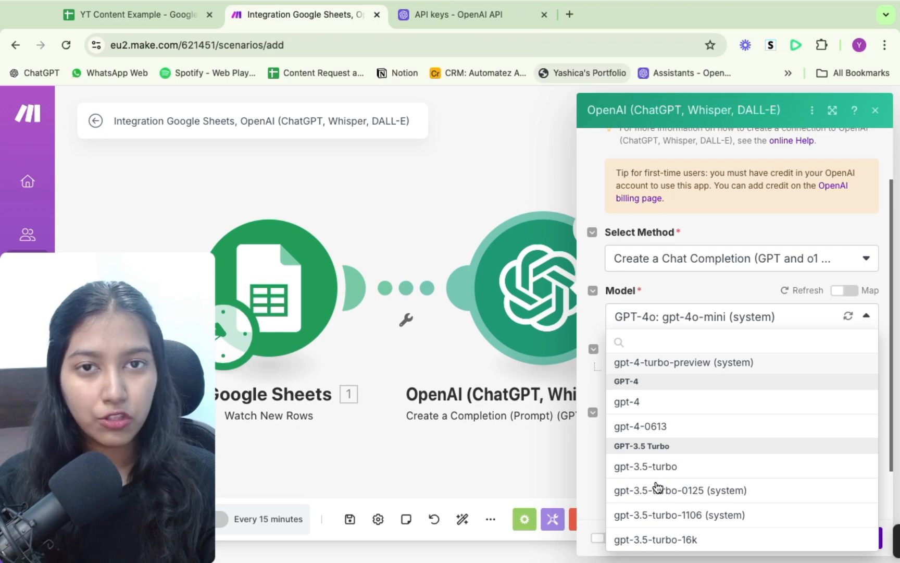
scroll(657, 485, up, 5)
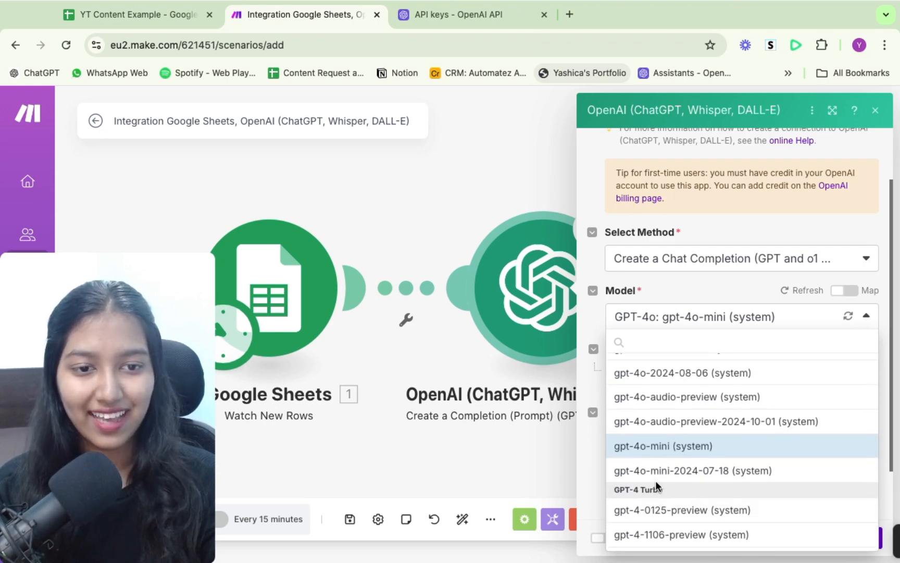
scroll(655, 484, down, 1)
scroll(655, 480, up, 3)
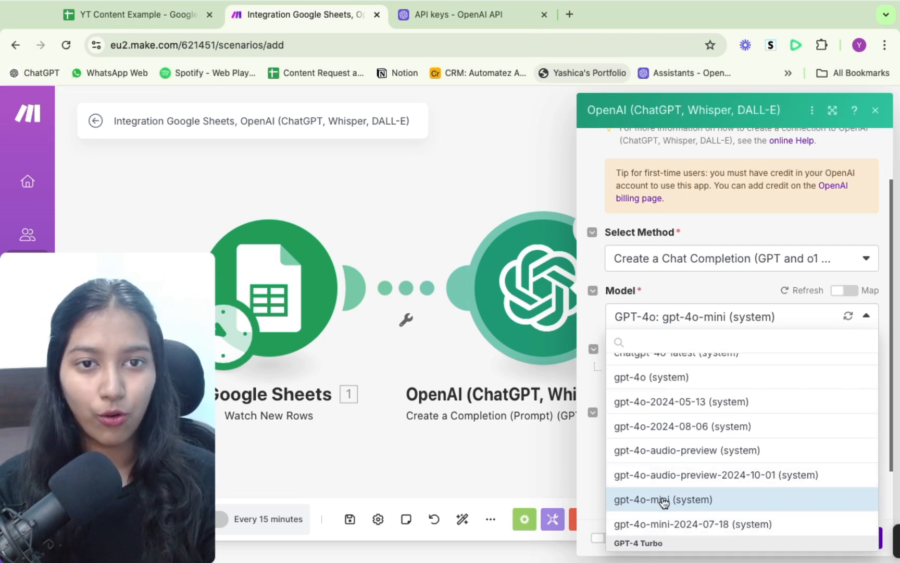
click(716, 287)
Step: Add a first message to the chat completion and open its role choices
scroll(715, 287, down, 2)
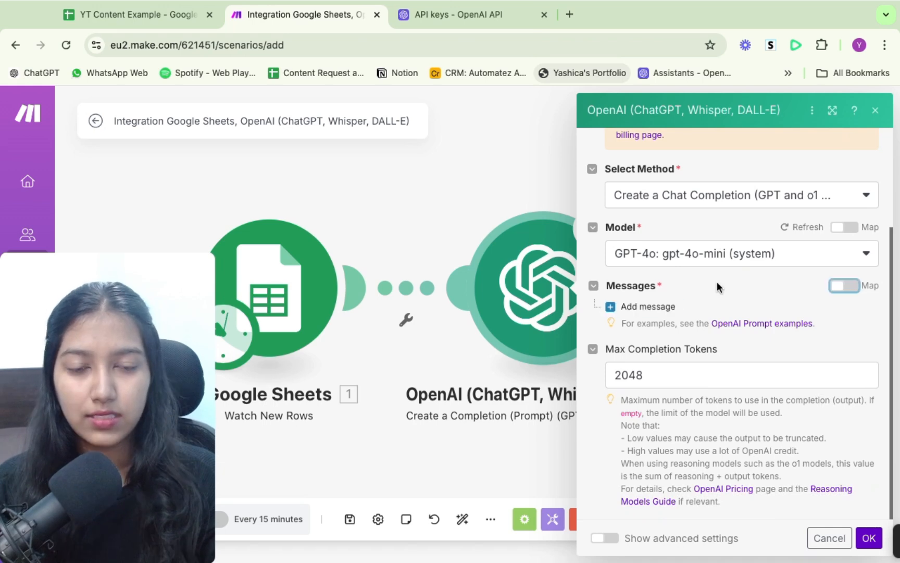
click(645, 310)
click(645, 308)
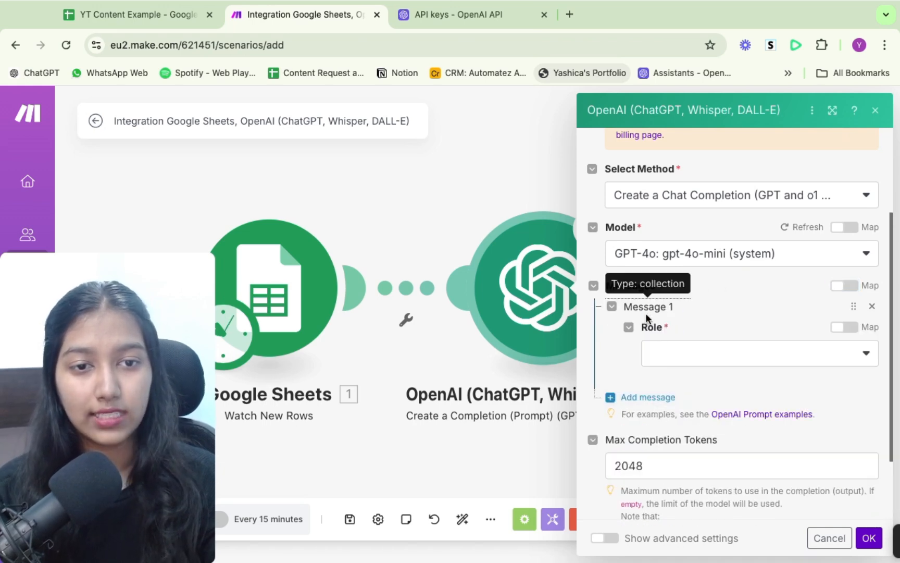
click(723, 366)
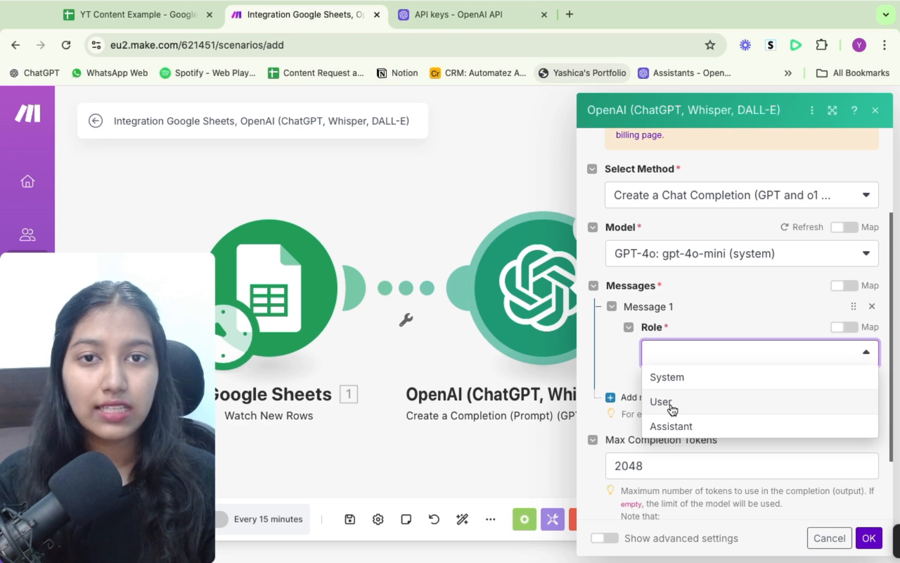
Step: Switch to the YT Content Example spreadsheet and change the header in cell A1 to Raw Content Idea
click(151, 13)
click(56, 206)
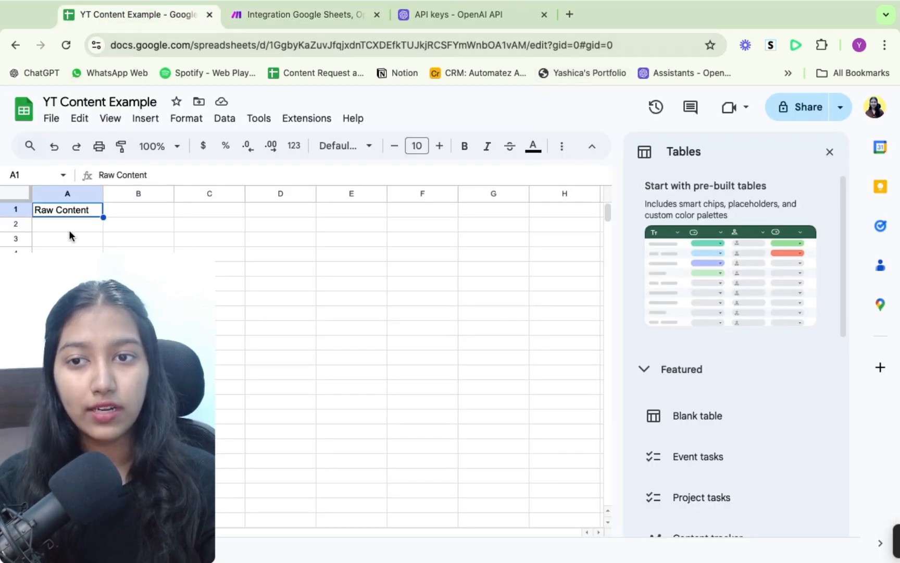
click(161, 175)
text(I)
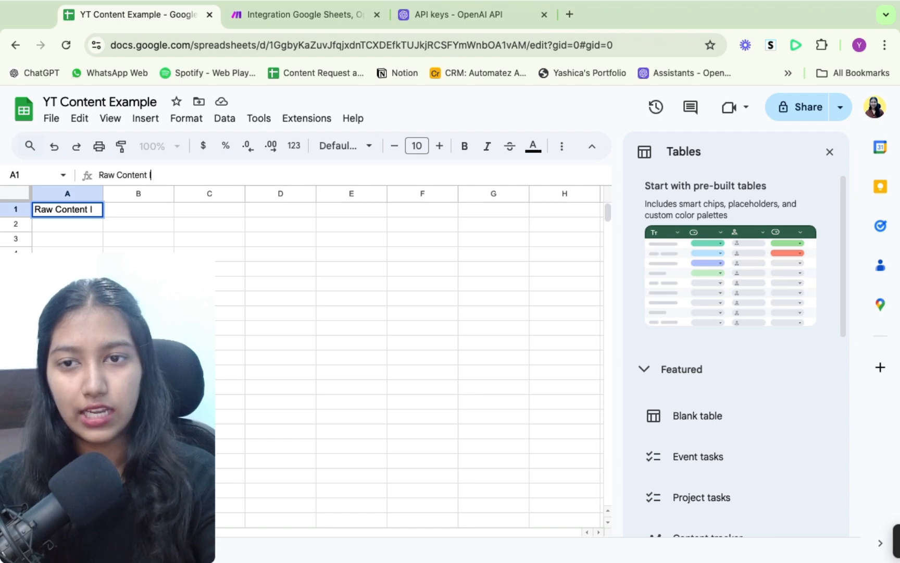
text(dea)
click(261, 231)
Step: Return to the Make scenario and set the role of Message 1 to System, with its text content field ready for entry
click(450, 14)
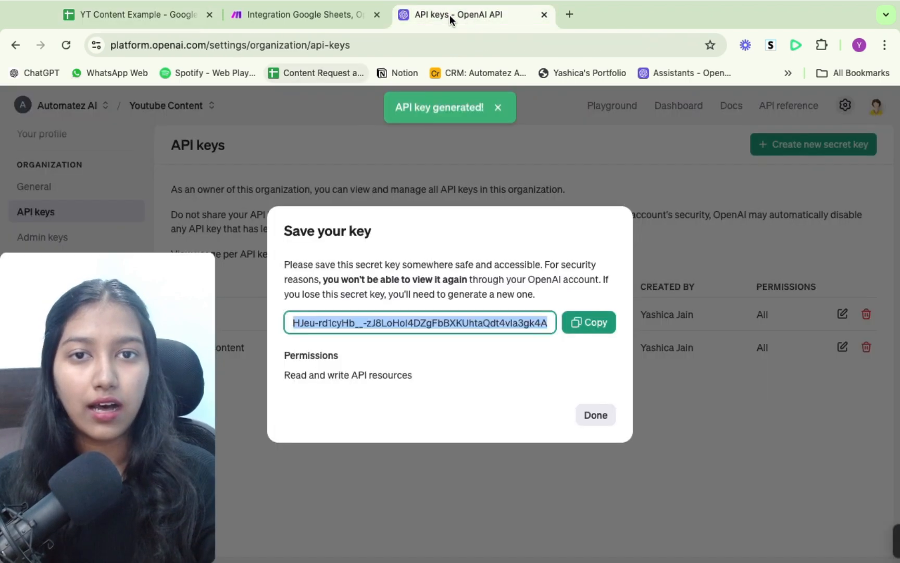
click(318, 15)
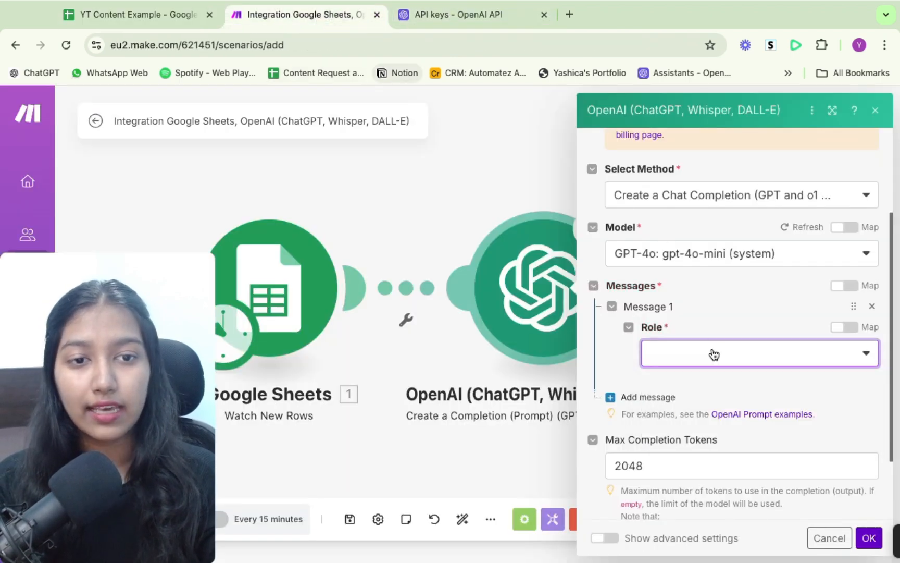
click(714, 354)
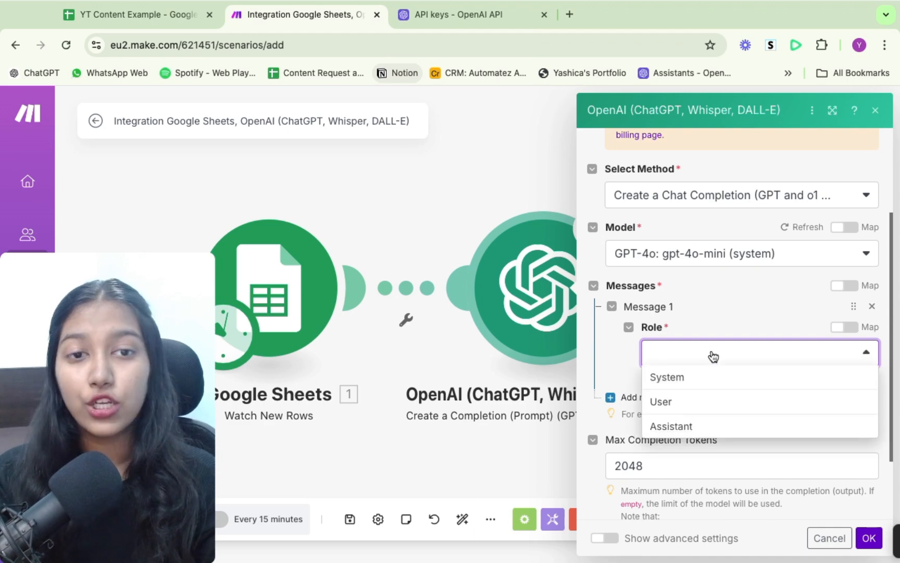
click(684, 386)
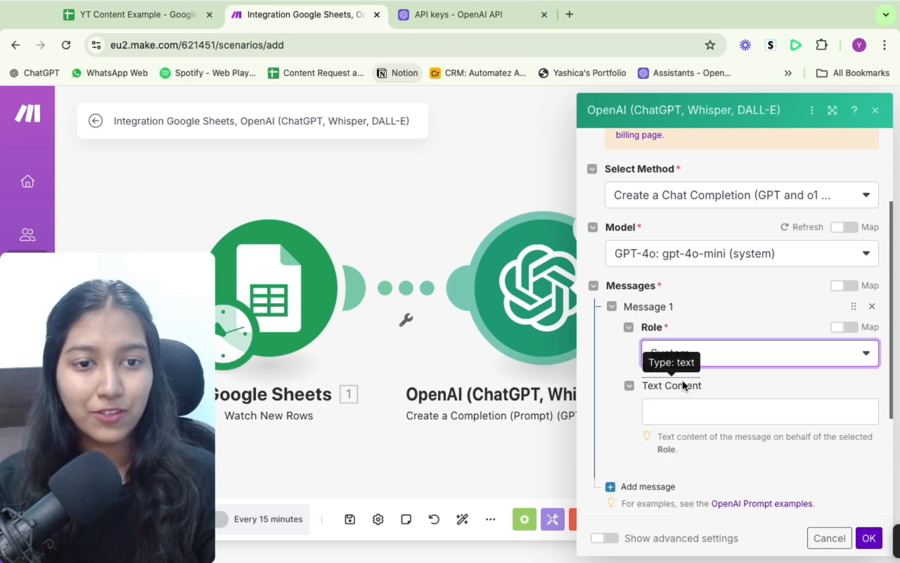
click(728, 411)
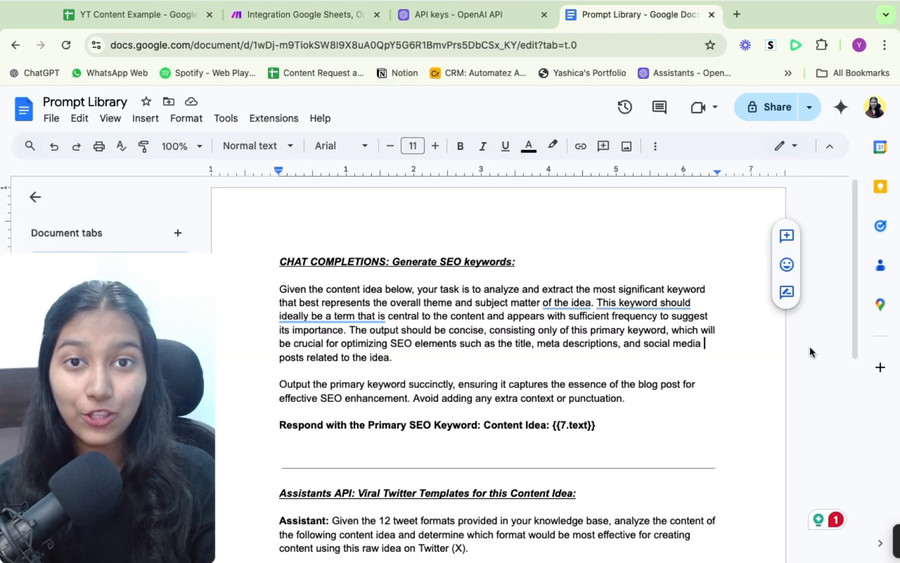
Step: Switch from the Prompt Library document to the YT Content Example spreadsheet and widen column A to fit its header
scroll(618, 422, down, 9)
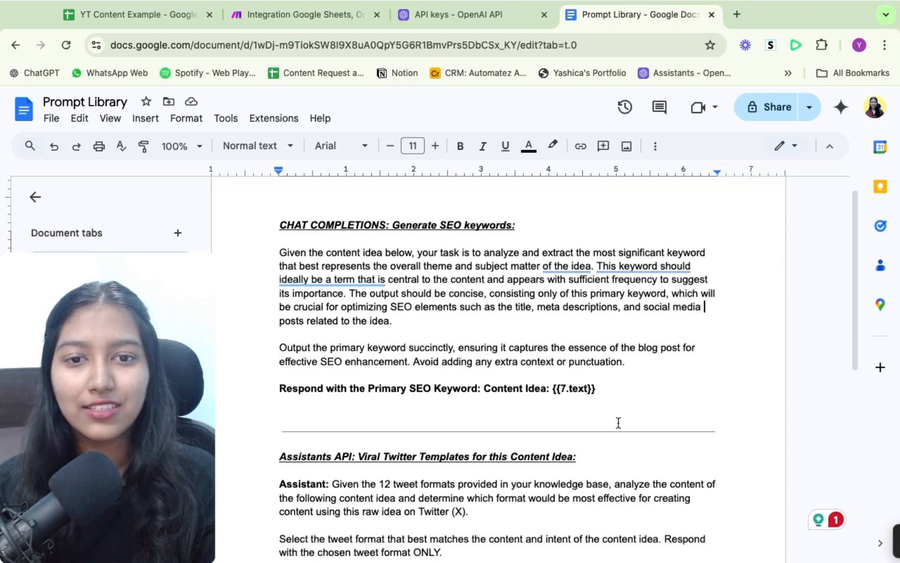
scroll(618, 423, up, 10)
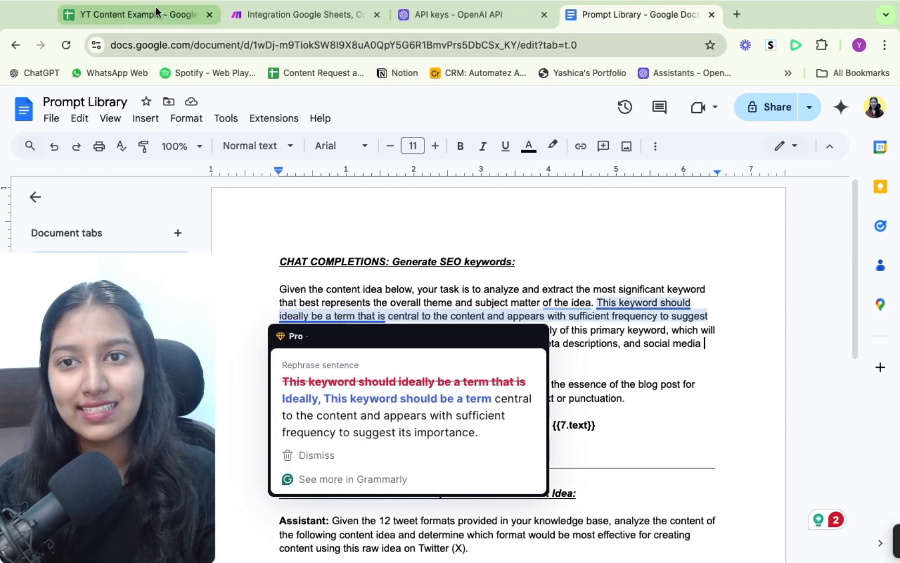
click(155, 7)
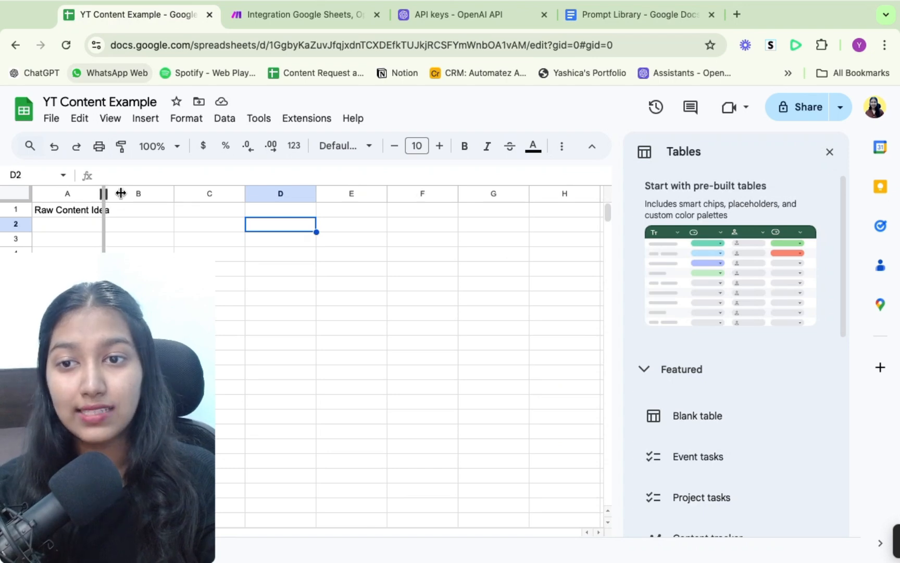
drag(121, 193, 147, 193)
Step: Enter the header SEO Keywords in cell B1 and return to the Prompt Library document
click(172, 211)
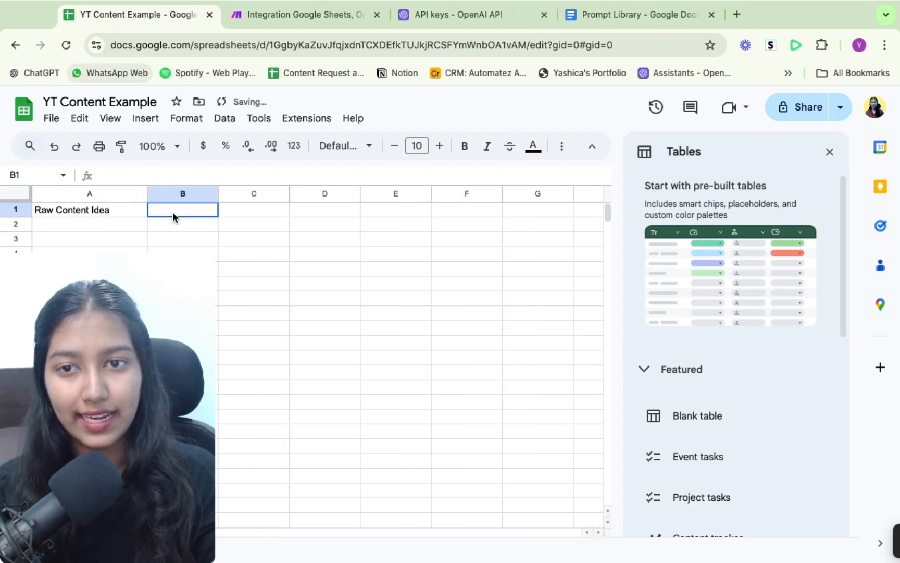
click(235, 213)
click(311, 214)
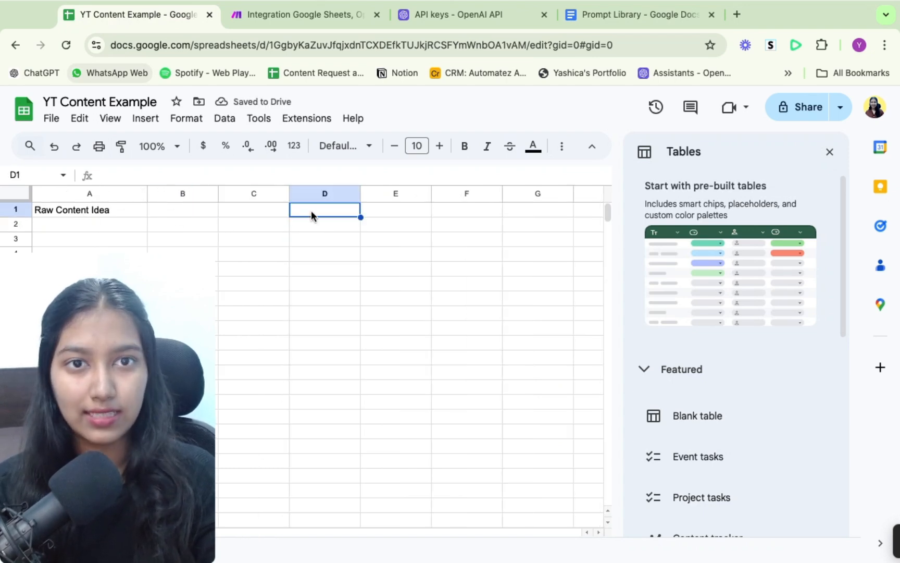
click(179, 211)
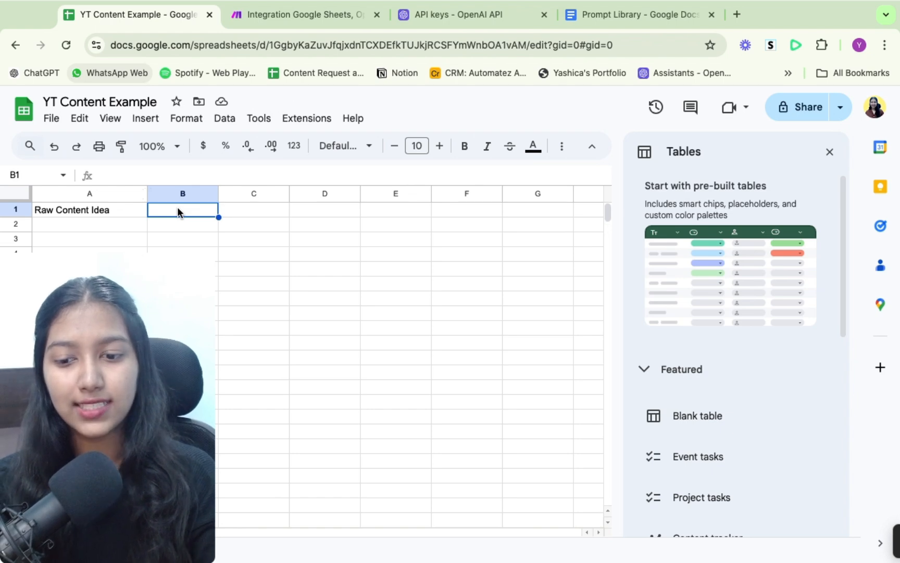
text(SEO)
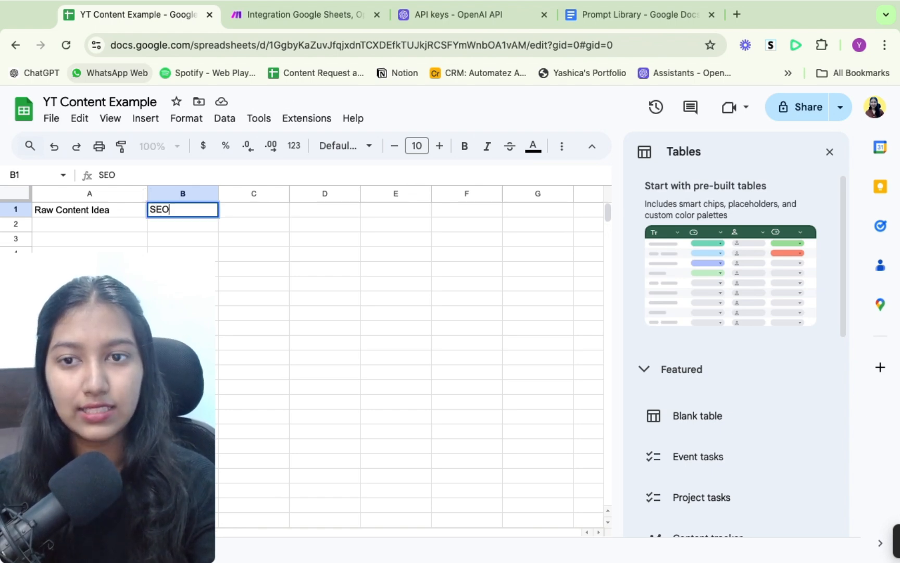
text( Keywords)
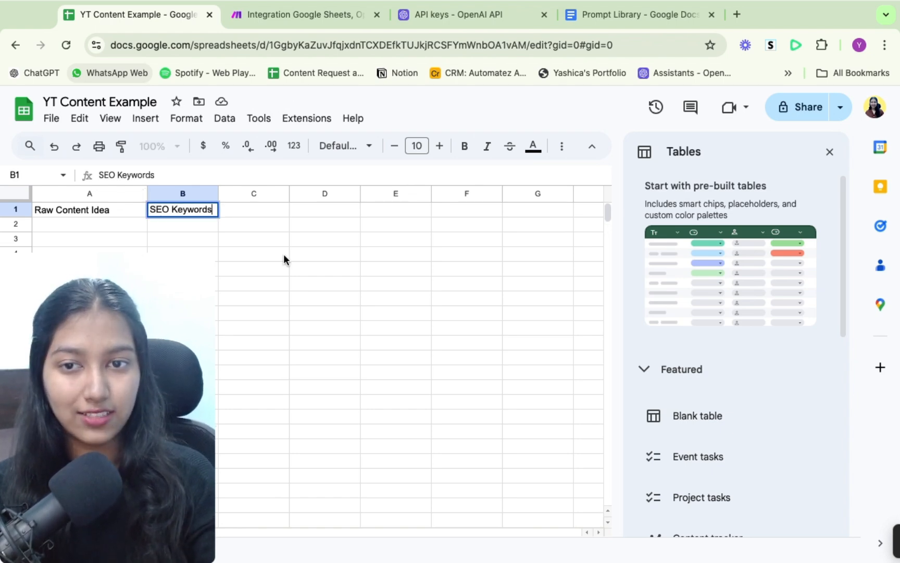
click(301, 267)
click(638, 14)
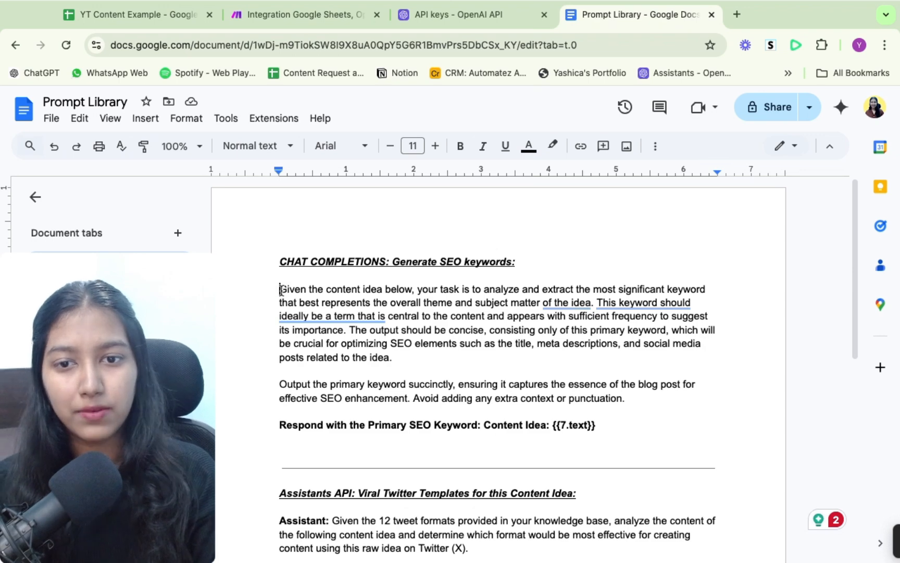
Step: Copy the two SEO keyword prompt paragraphs from the Prompt Library document into Message 1's text content in the Make scenario
drag(280, 289, 649, 397)
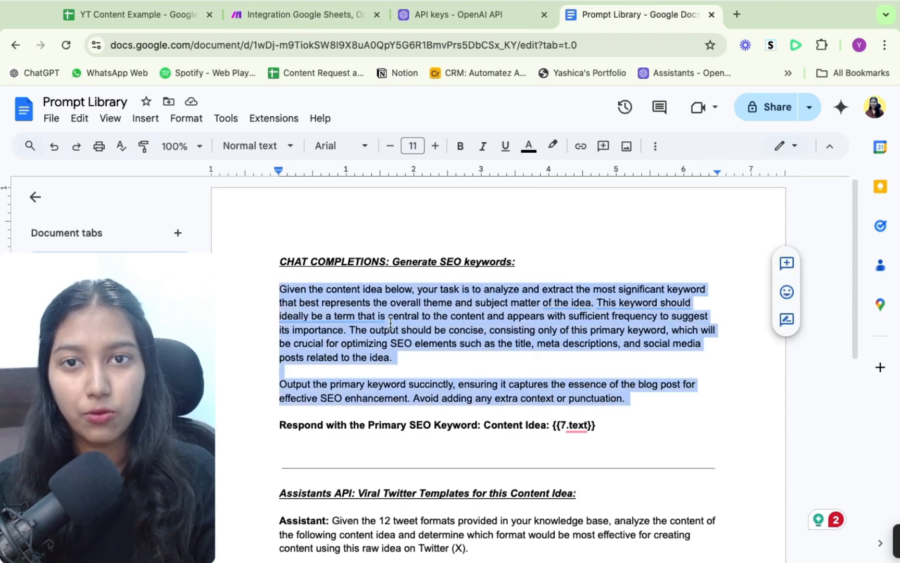
click(305, 14)
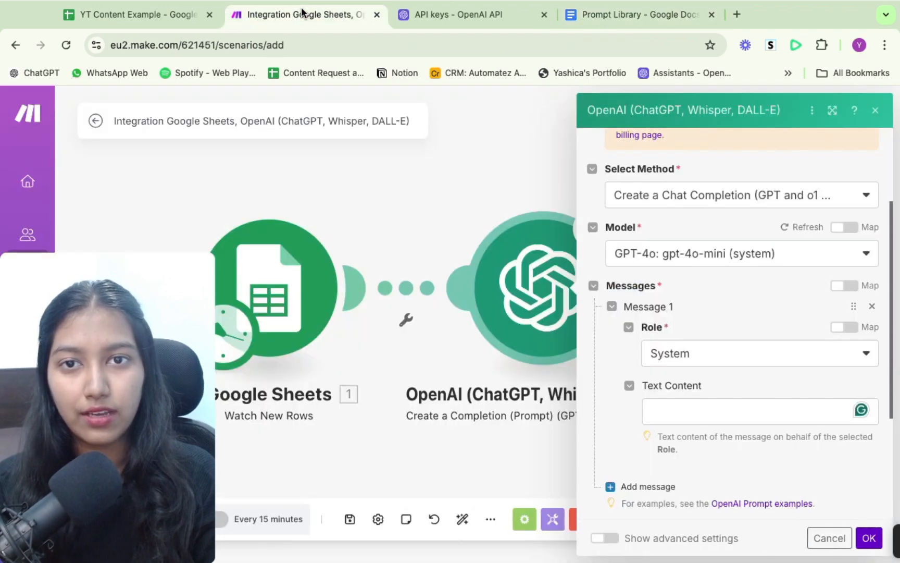
click(671, 412)
key(ctrl+v)
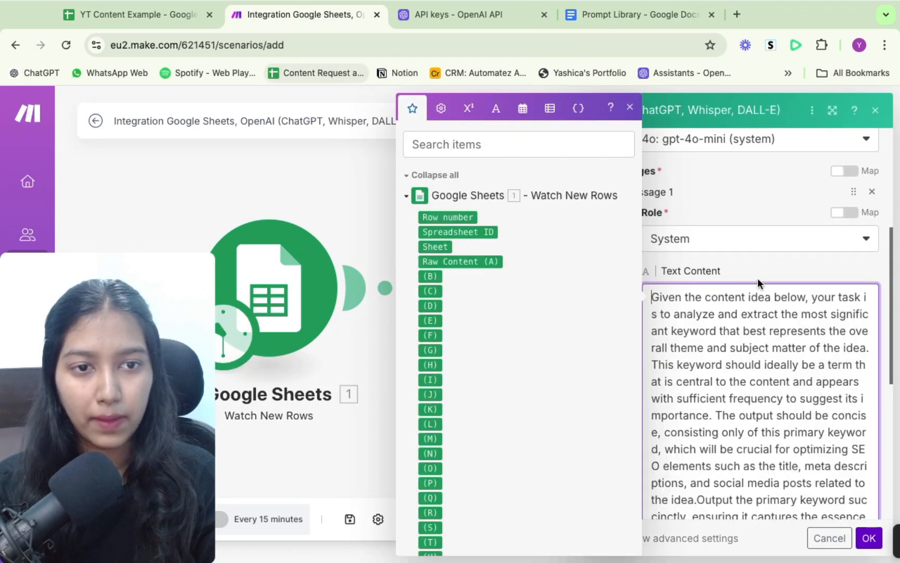
click(753, 269)
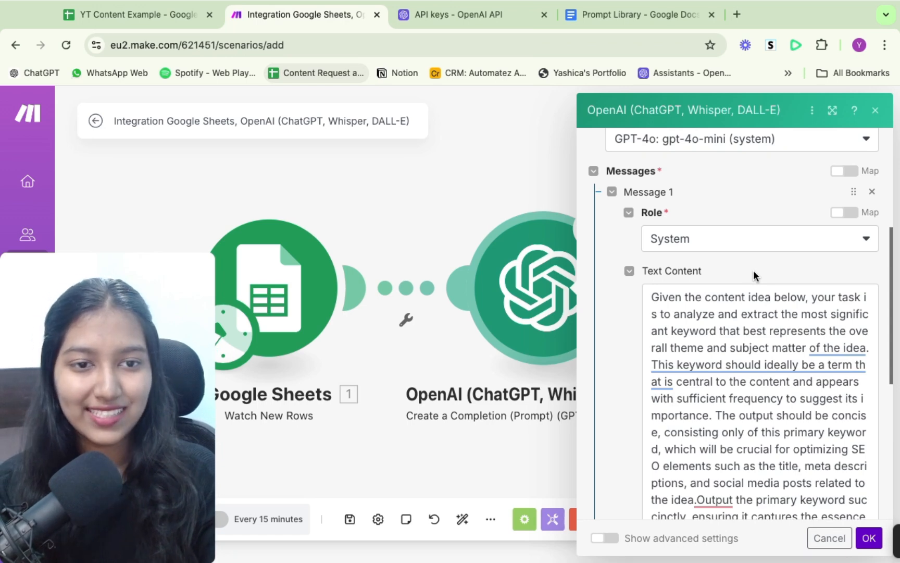
scroll(753, 270, down, 5)
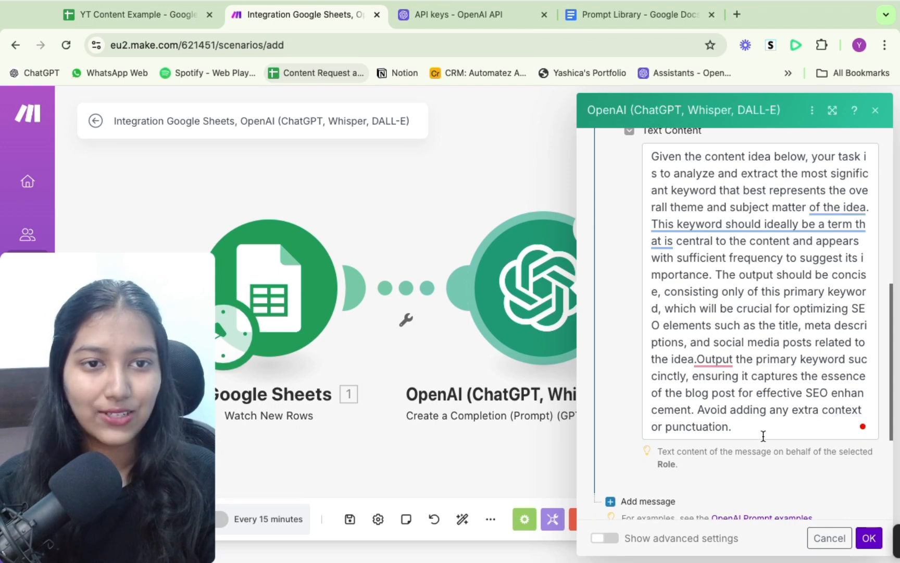
click(693, 154)
drag(693, 154, 800, 273)
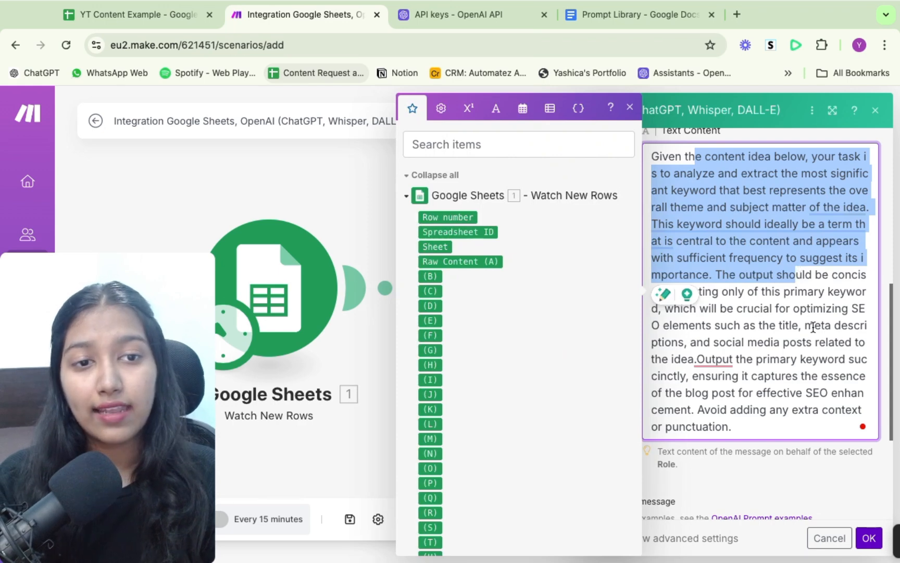
click(814, 326)
click(790, 436)
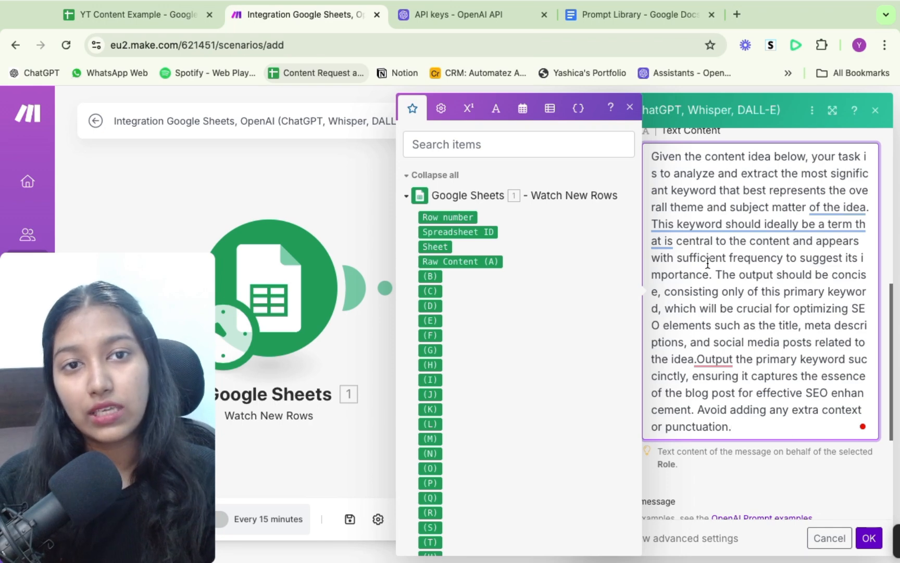
Step: Switch to the Prompt Library document and copy the line "Respond with the Primary SEO Keyword: Content Idea:" without its placeholder
click(635, 20)
scroll(421, 409, down, 2)
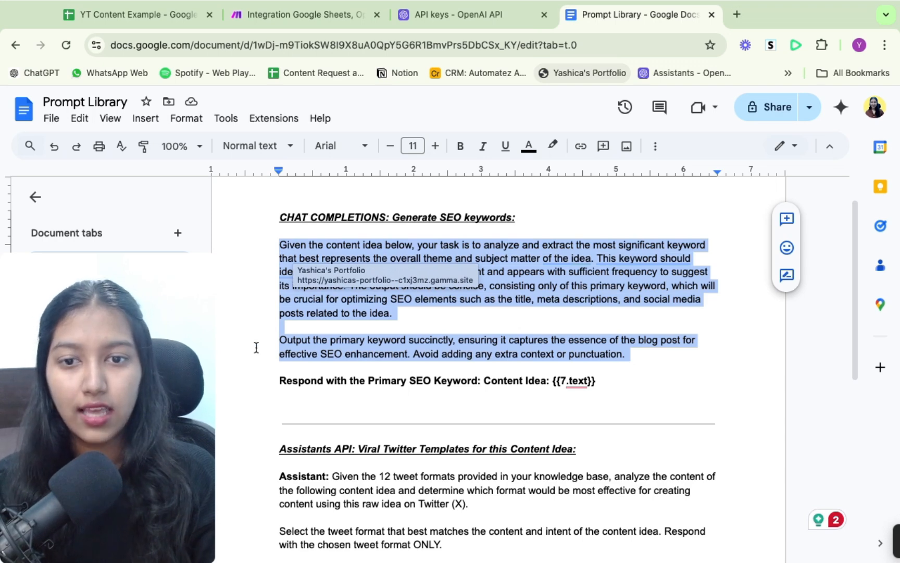
drag(279, 382, 550, 379)
key(super+c)
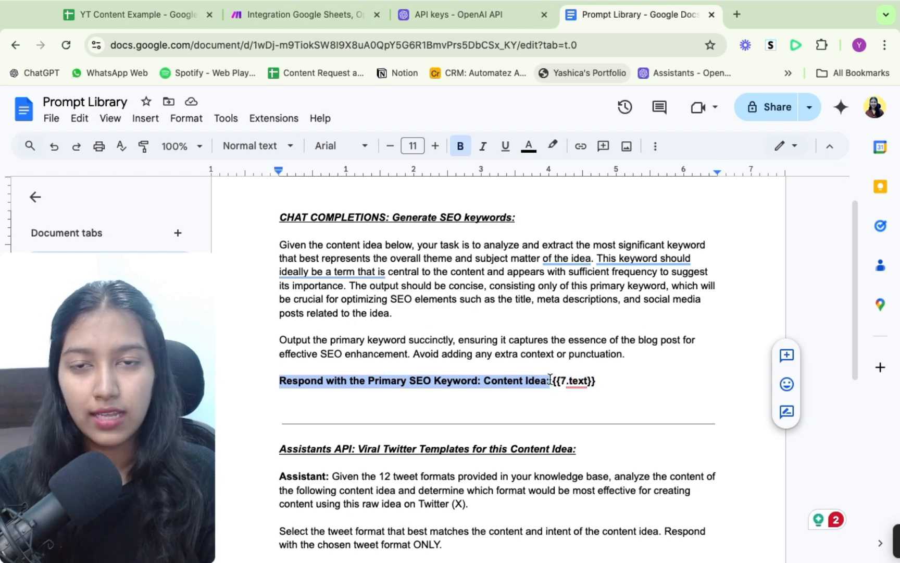
Step: Return to the Make scenario and add Message 2 to the OpenAI module with the role User
click(295, 14)
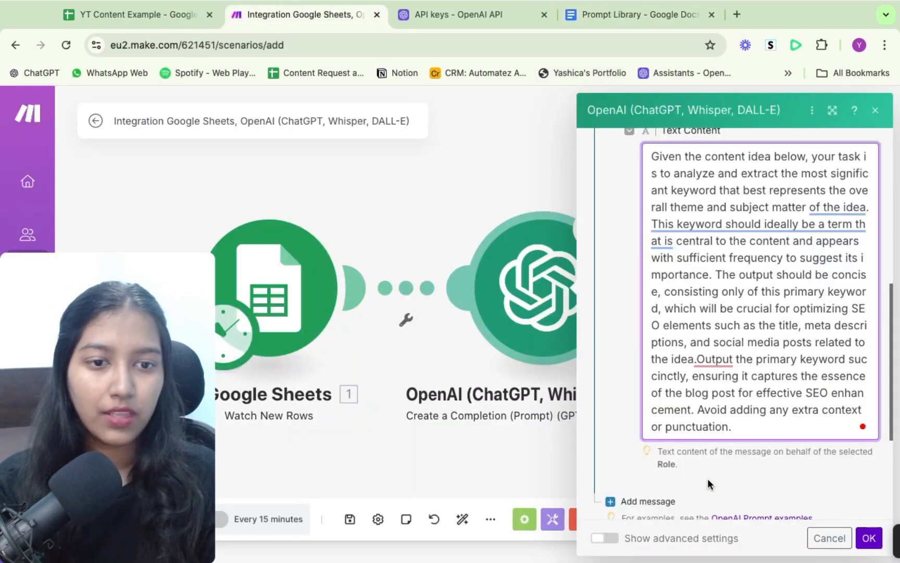
scroll(709, 471, down, 3)
click(646, 380)
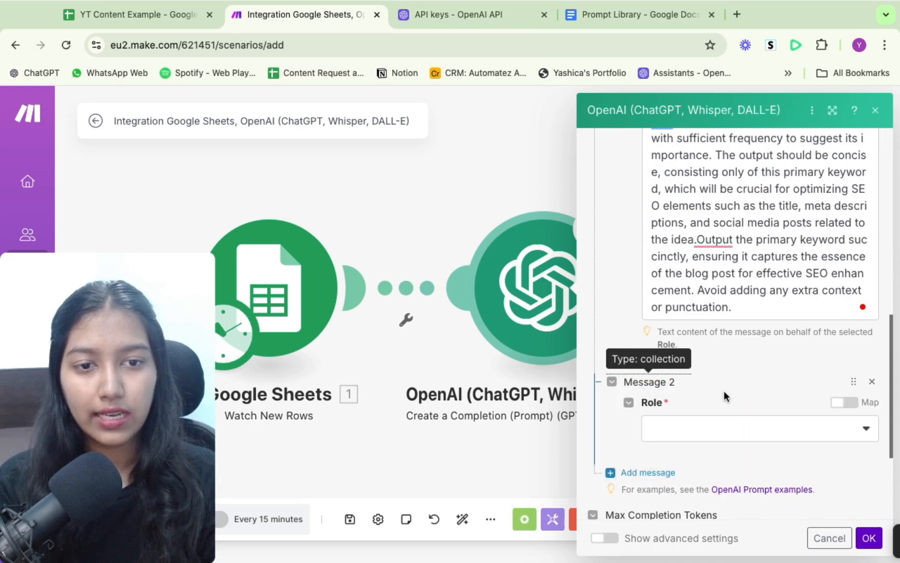
scroll(724, 390, down, 2)
click(687, 339)
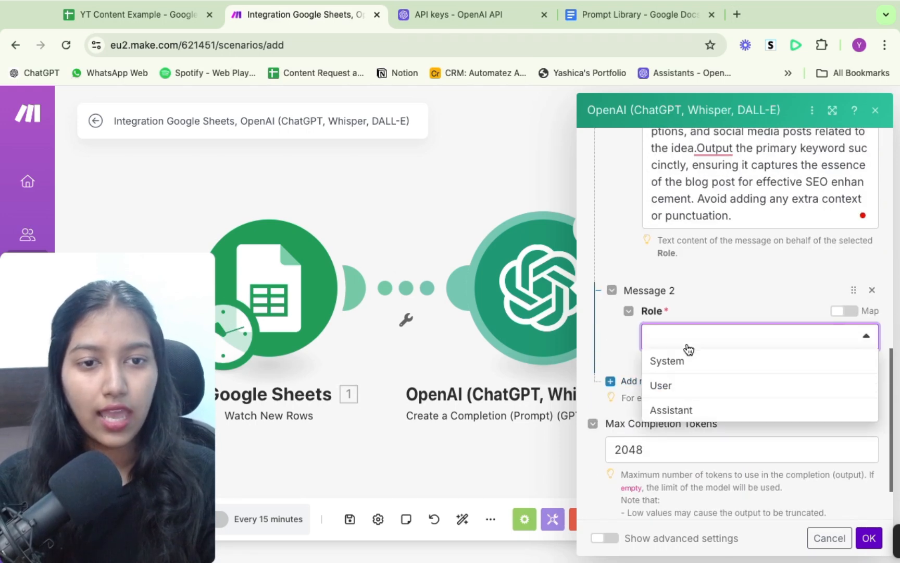
click(684, 388)
scroll(707, 384, down, 2)
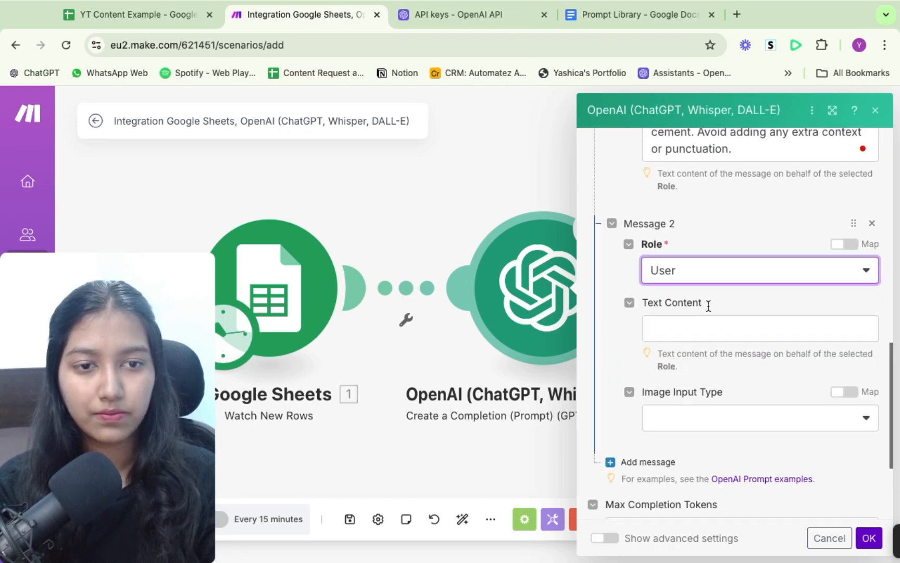
Step: Fill Message 2's text content with "Respond with the Primary SEO Keyword: Content Idea:" followed by the Raw Content (A) value from Google Sheets
click(711, 336)
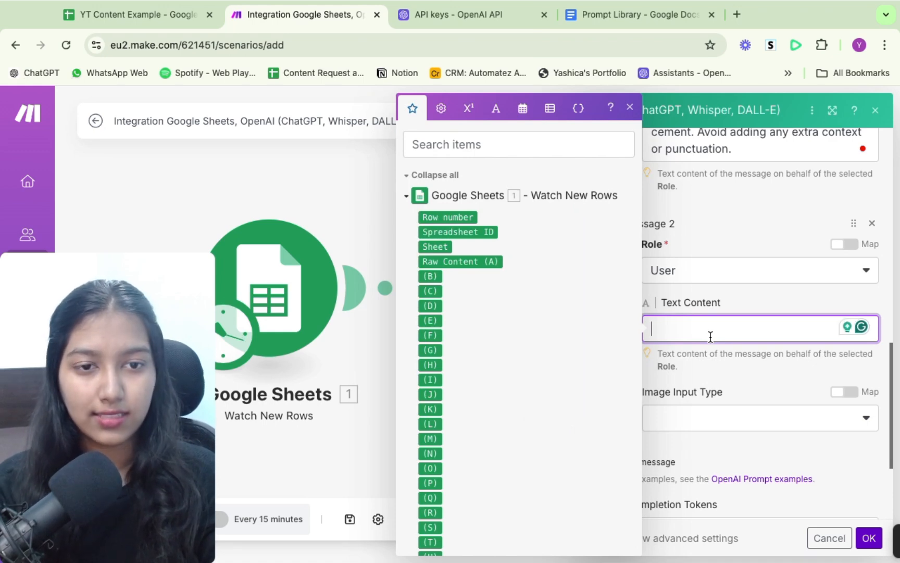
key(super+v)
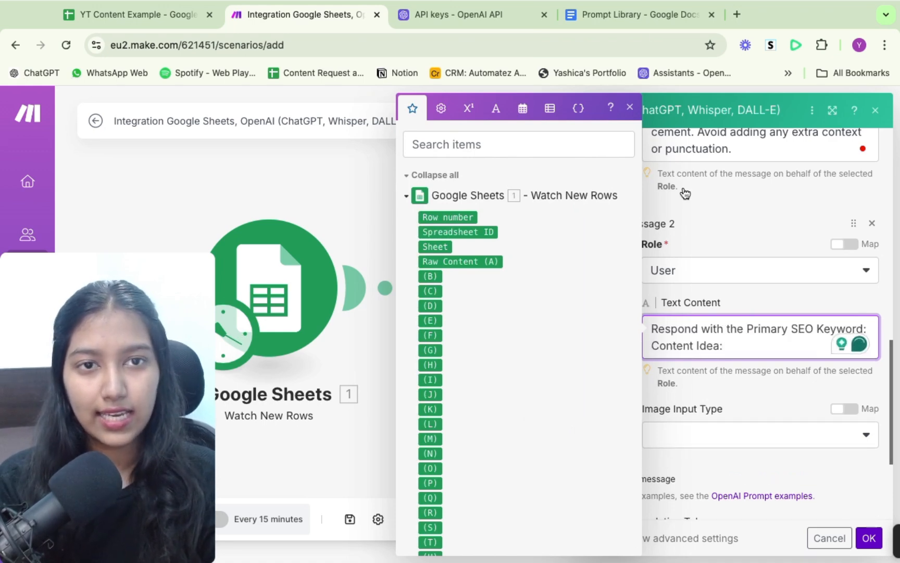
click(630, 14)
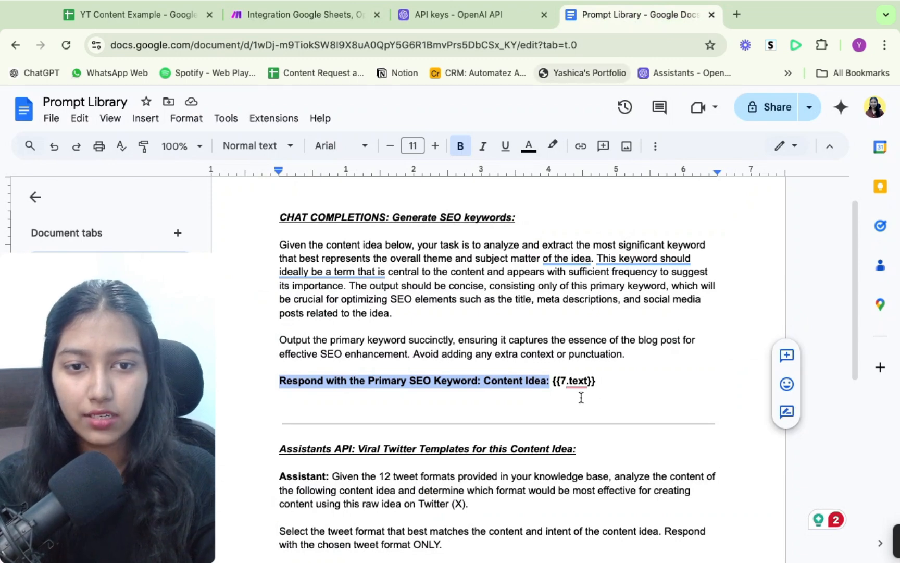
click(131, 15)
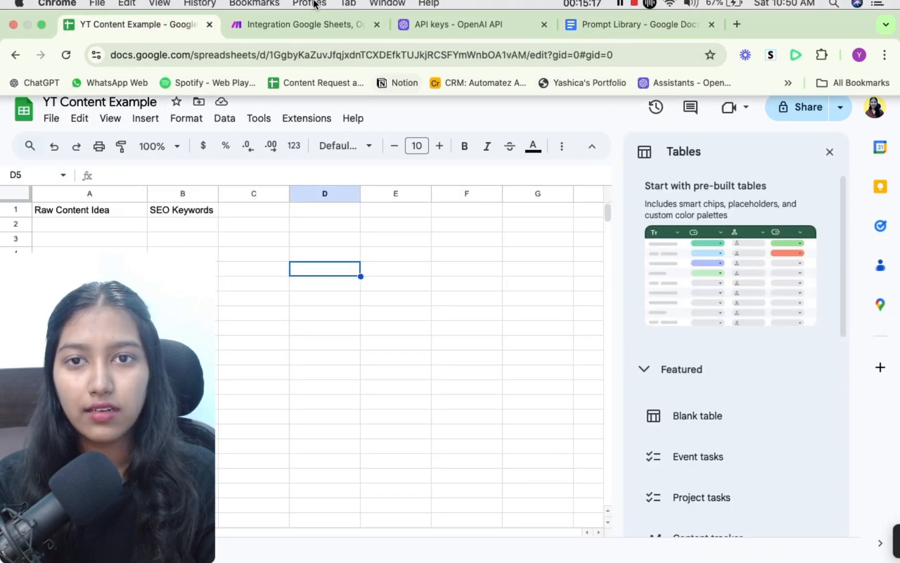
click(93, 223)
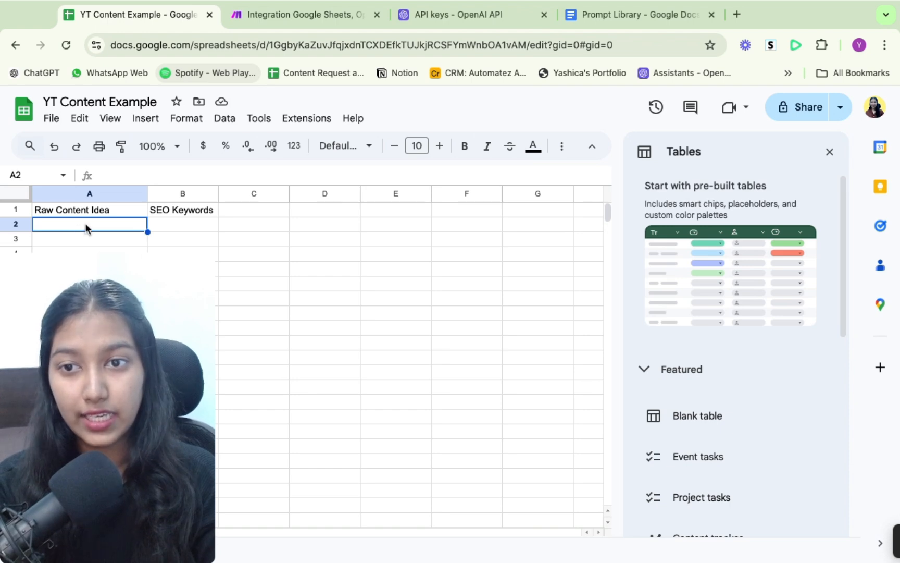
click(307, 14)
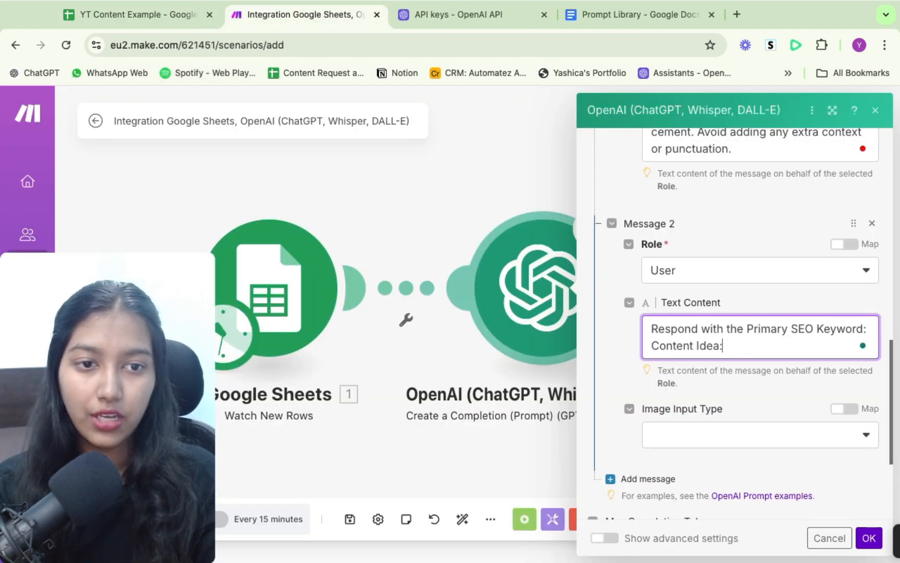
click(744, 347)
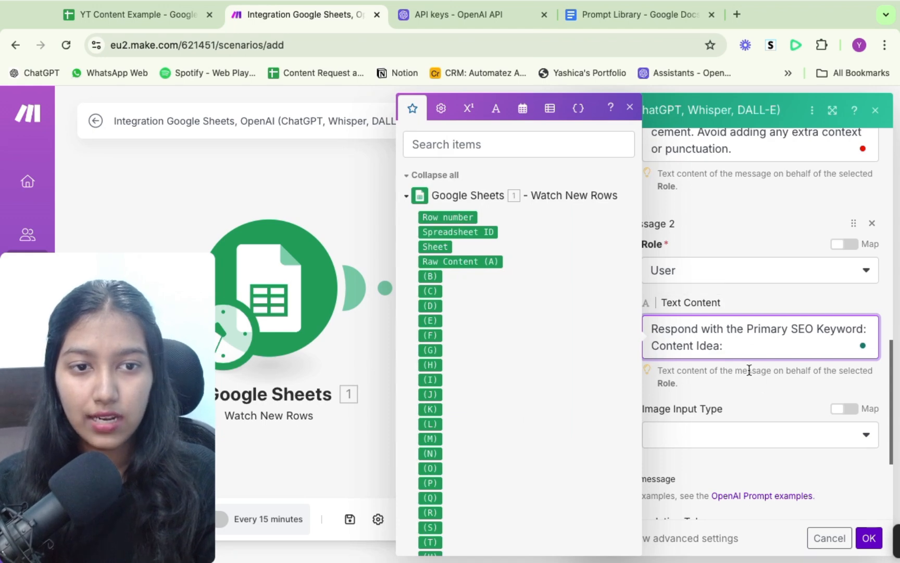
click(469, 262)
click(780, 386)
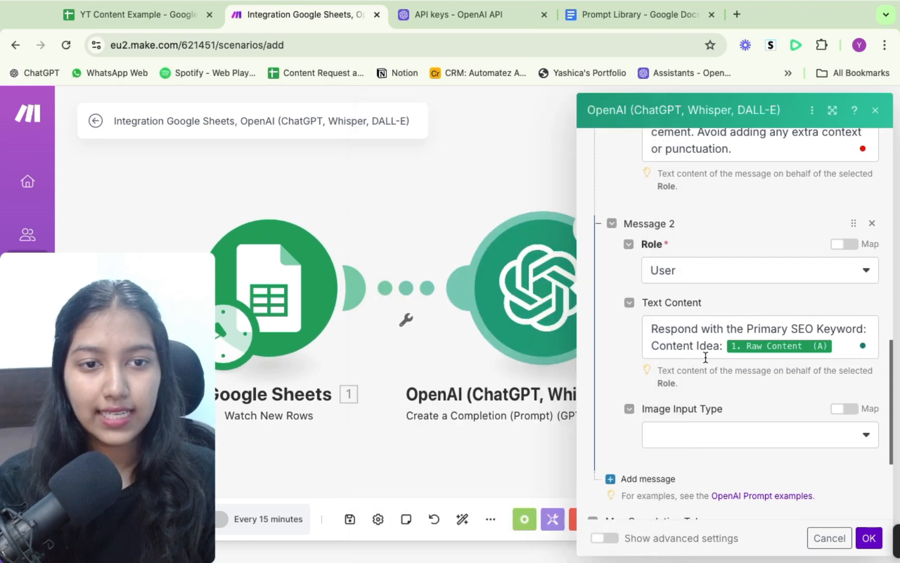
drag(653, 329, 840, 345)
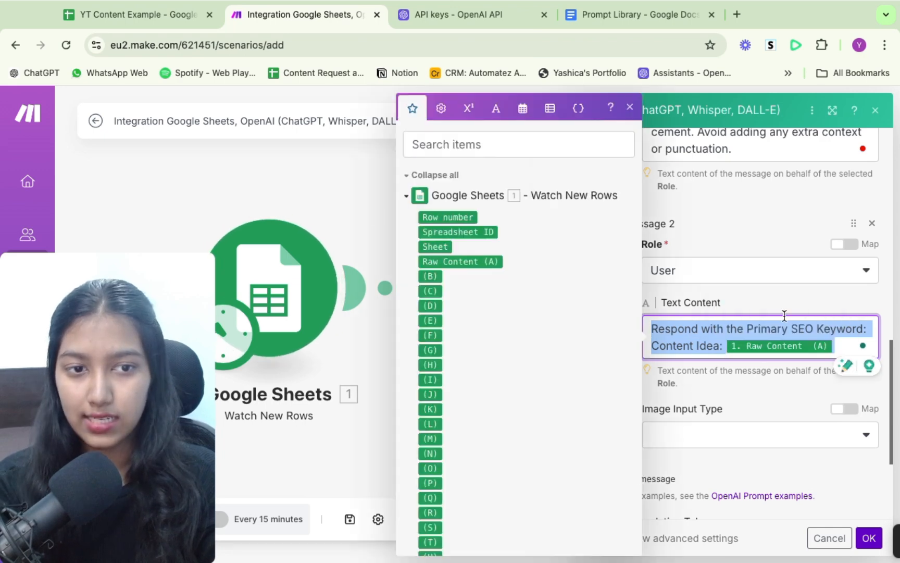
Step: Enter the sample idea ABCHSSKS in cell A2 of the YT Content Example spreadsheet and return to the Make scenario
click(96, 13)
text(ABC)
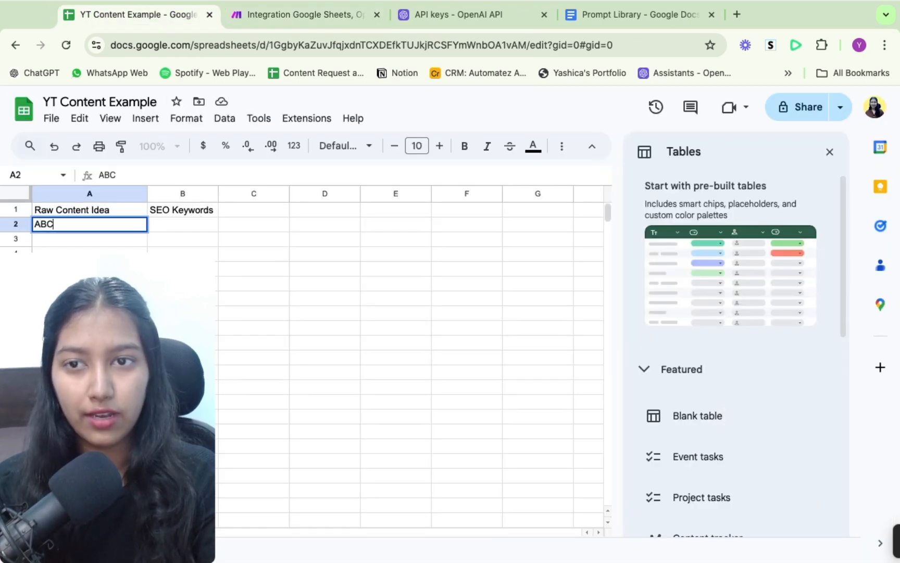
text(HSSKS)
click(309, 15)
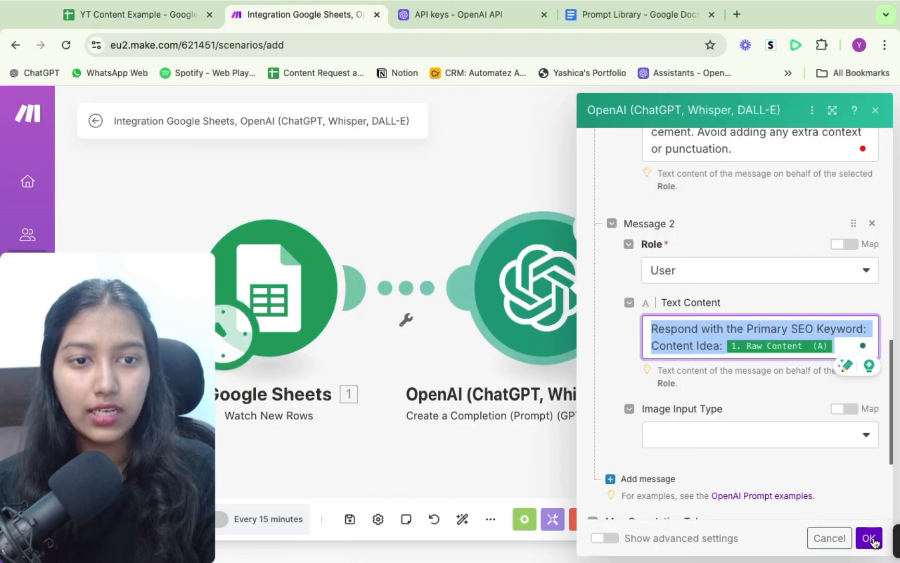
Step: Review the mapped content idea, both message prompts and the Max Completion Tokens setting in the OpenAI module
click(838, 346)
drag(836, 346, 723, 345)
click(731, 409)
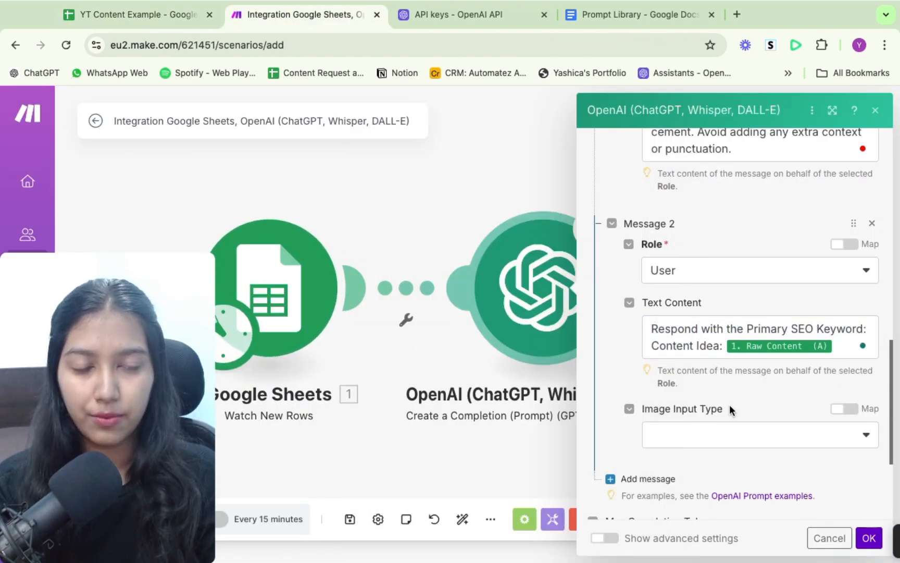
scroll(760, 400, down, 2)
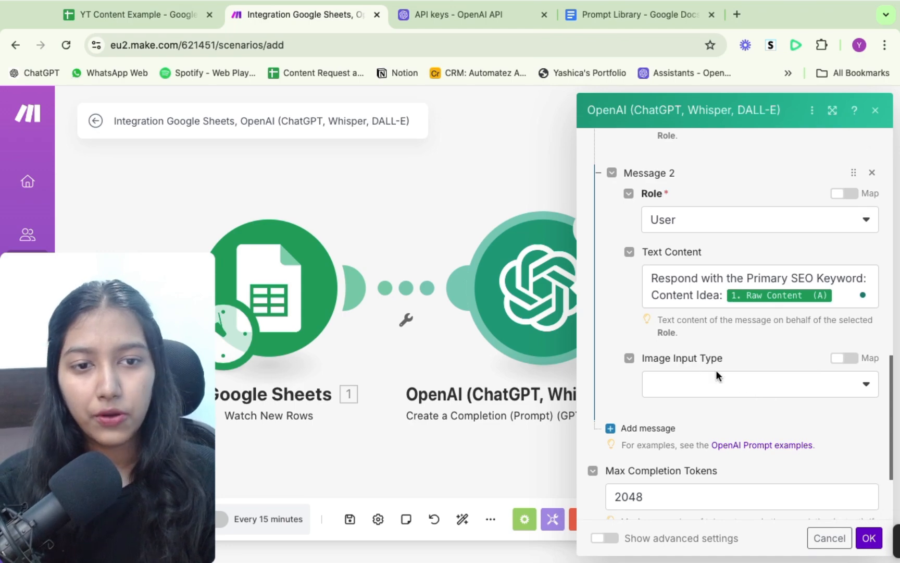
scroll(708, 375, down, 2)
scroll(698, 344, down, 1)
scroll(695, 323, up, 8)
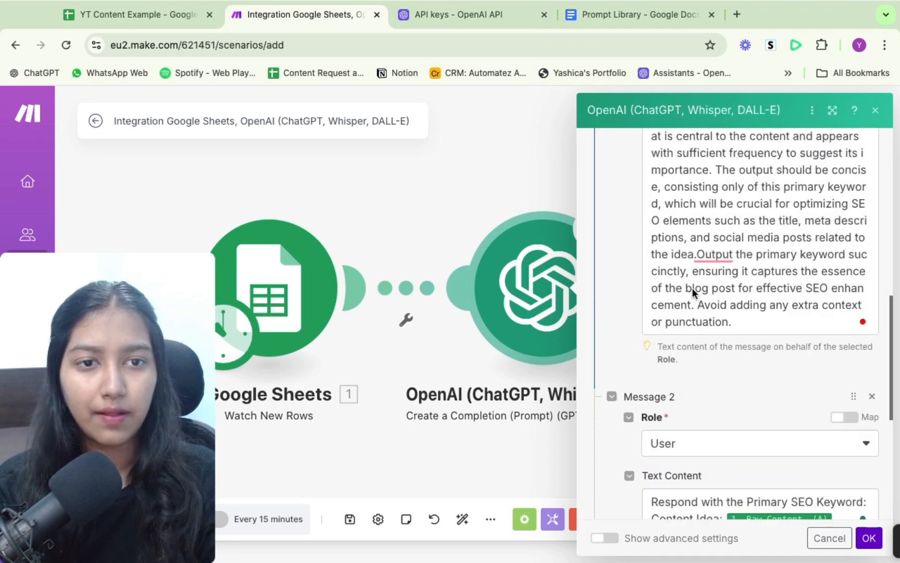
scroll(692, 288, up, 2)
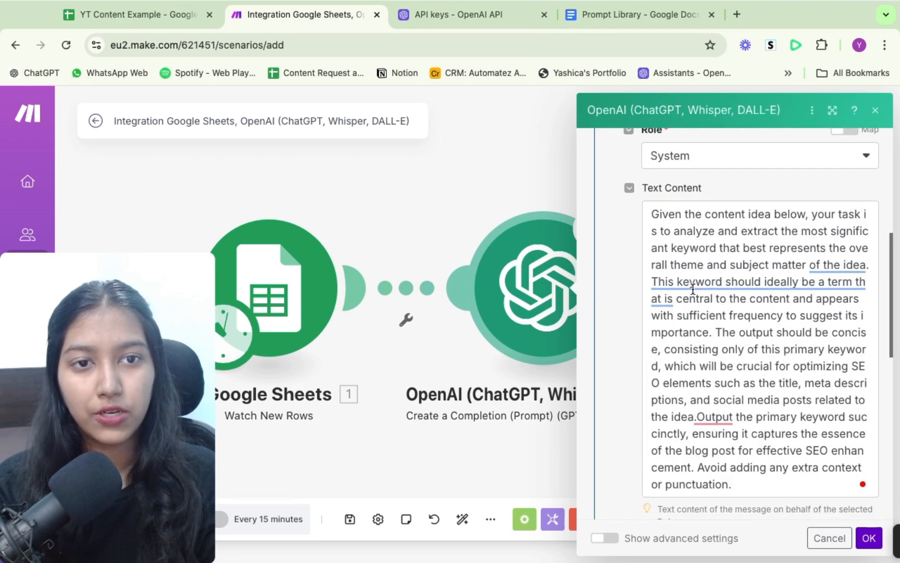
scroll(692, 288, down, 10)
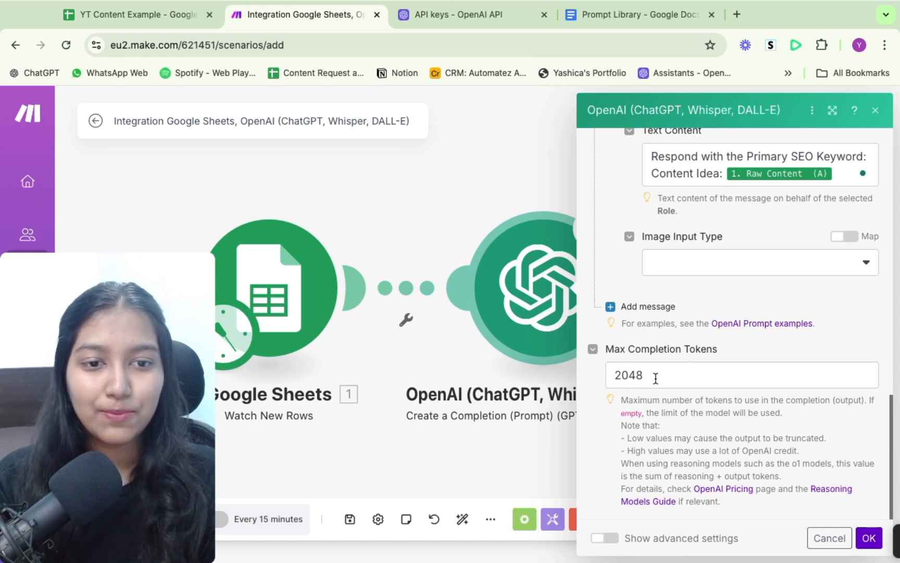
scroll(655, 378, up, 1)
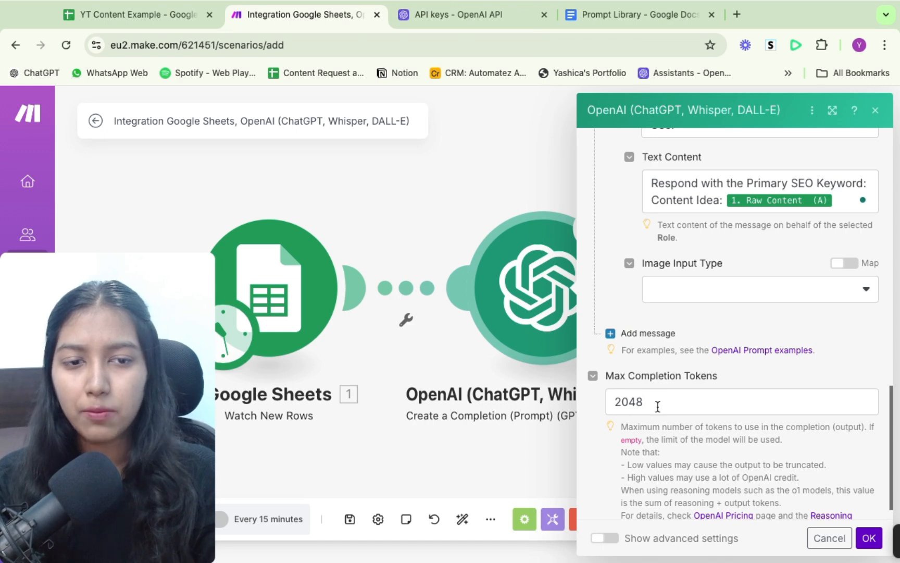
scroll(658, 407, down, 1)
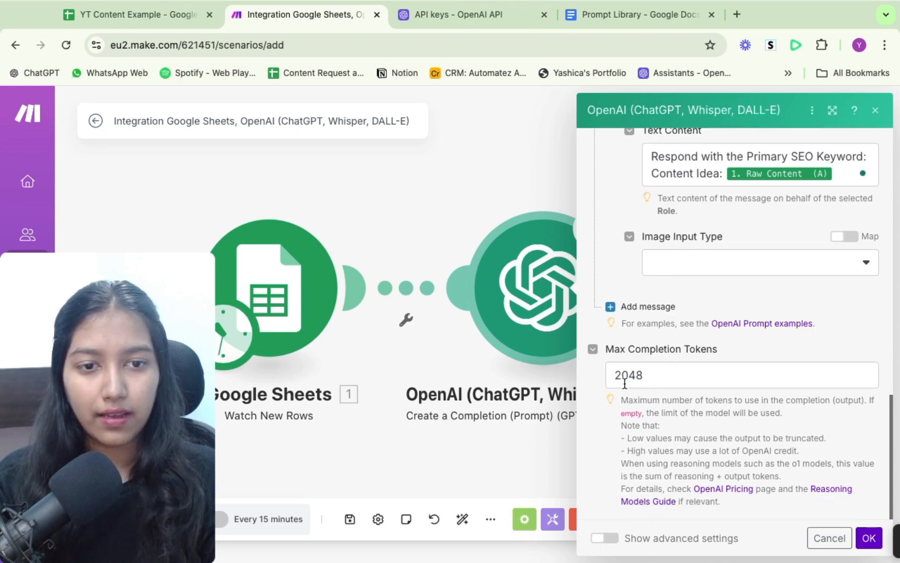
Step: Confirm the OpenAI module's settings and switch to the YT Content Example spreadsheet
scroll(815, 372, up, 3)
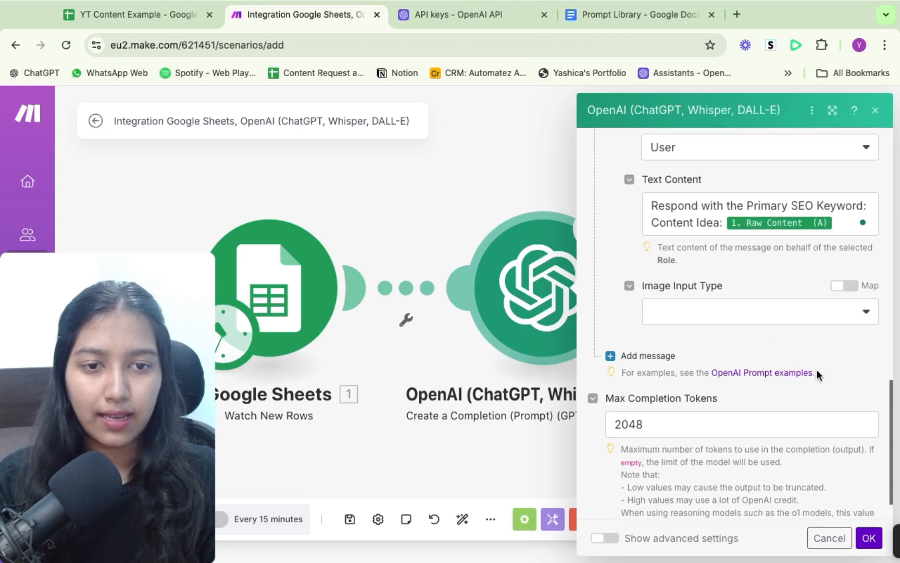
scroll(812, 417, up, 20)
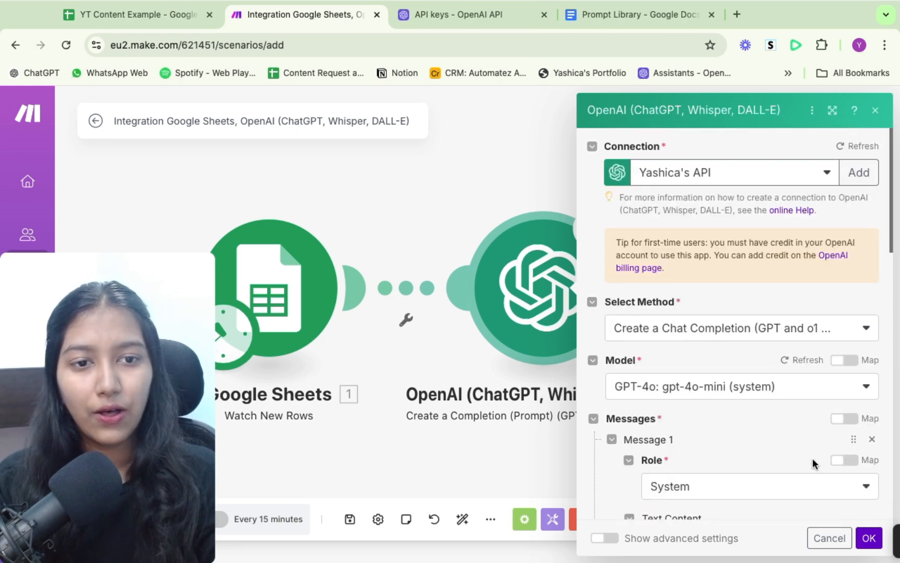
click(869, 538)
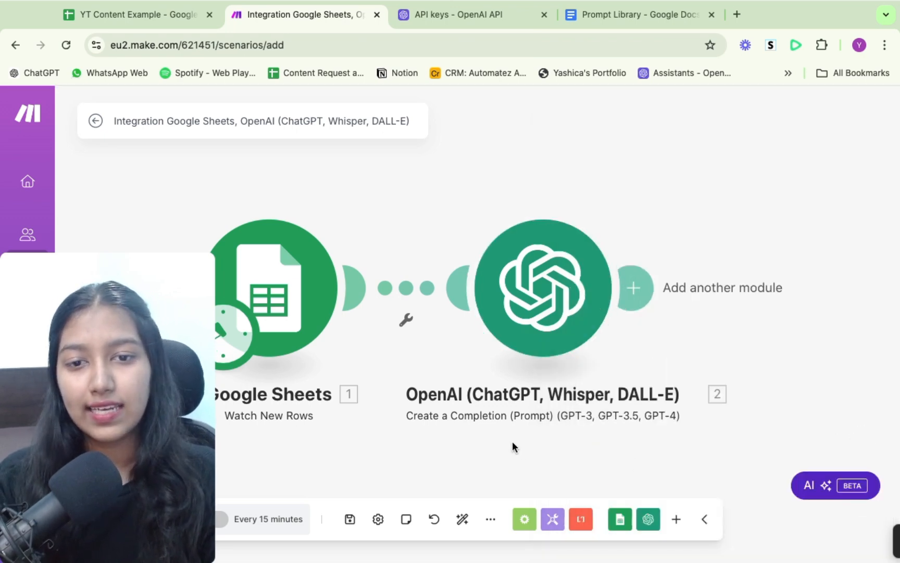
click(156, 14)
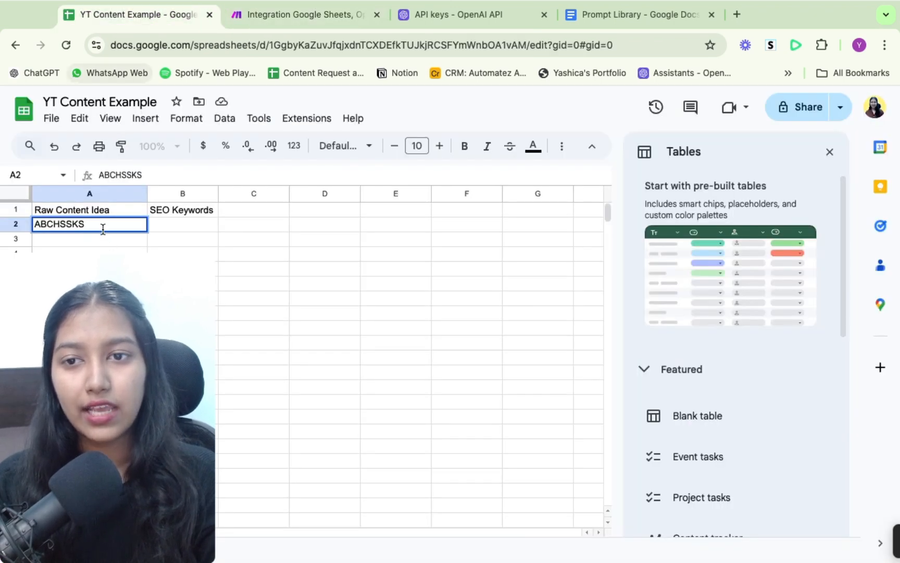
Step: Check the empty SEO Keywords cell B2 in the spreadsheet and add a Google Sheets Update a Row module after the OpenAI module in Make
click(289, 14)
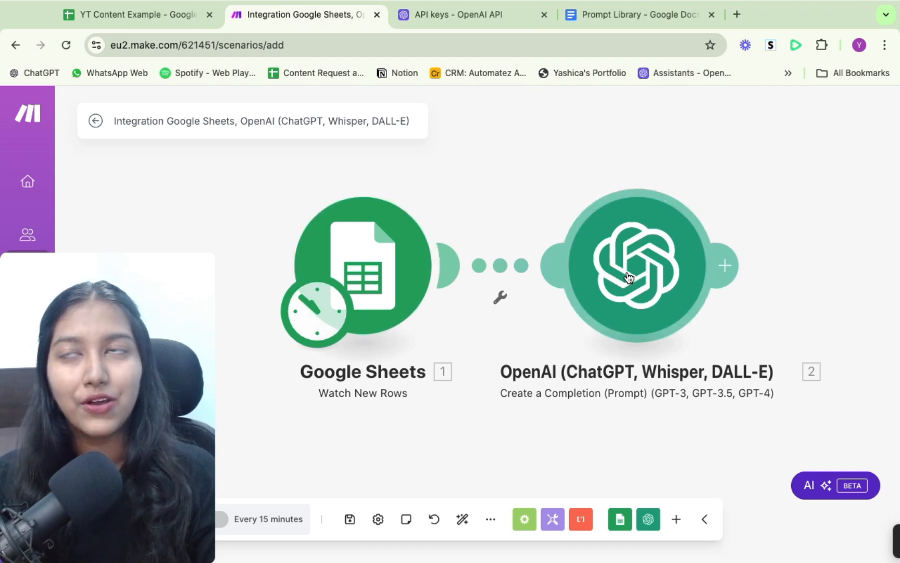
click(127, 13)
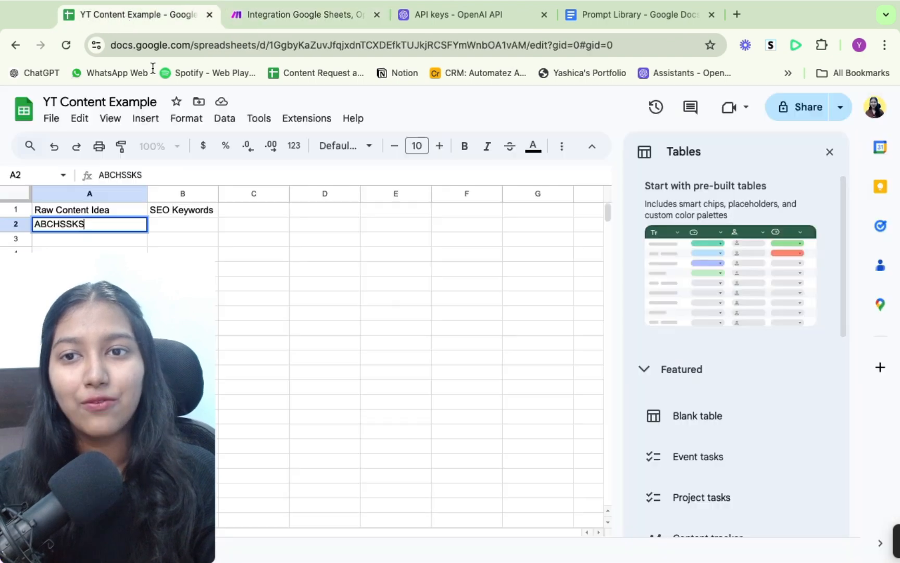
click(188, 224)
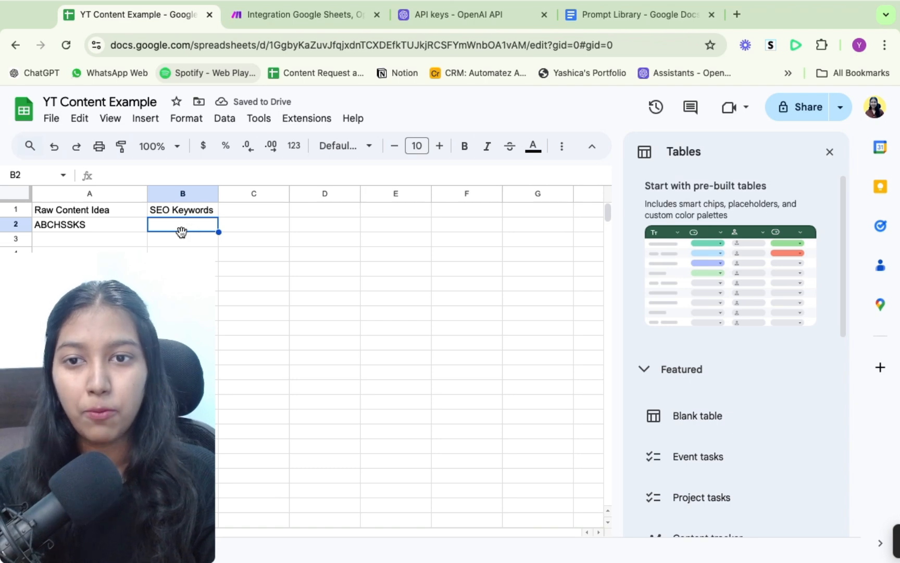
click(278, 14)
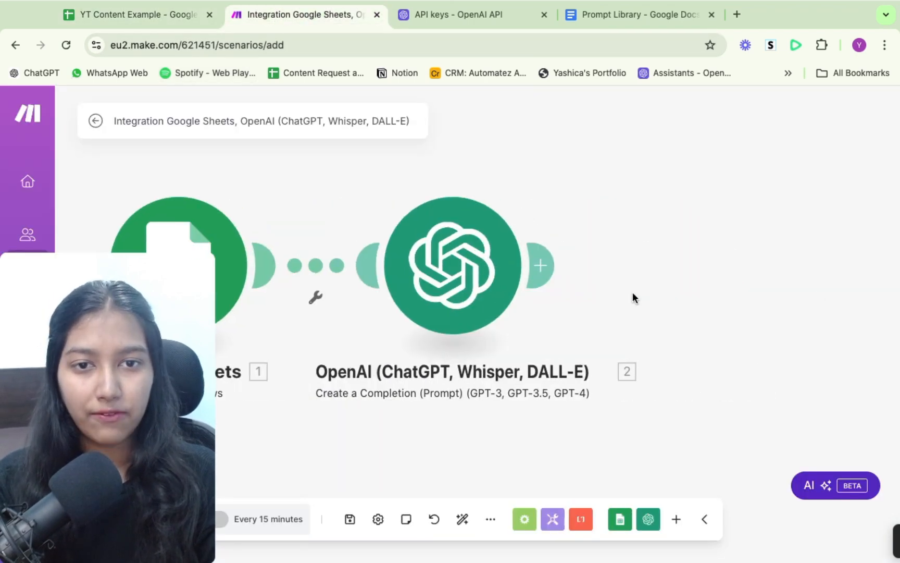
click(540, 265)
click(662, 154)
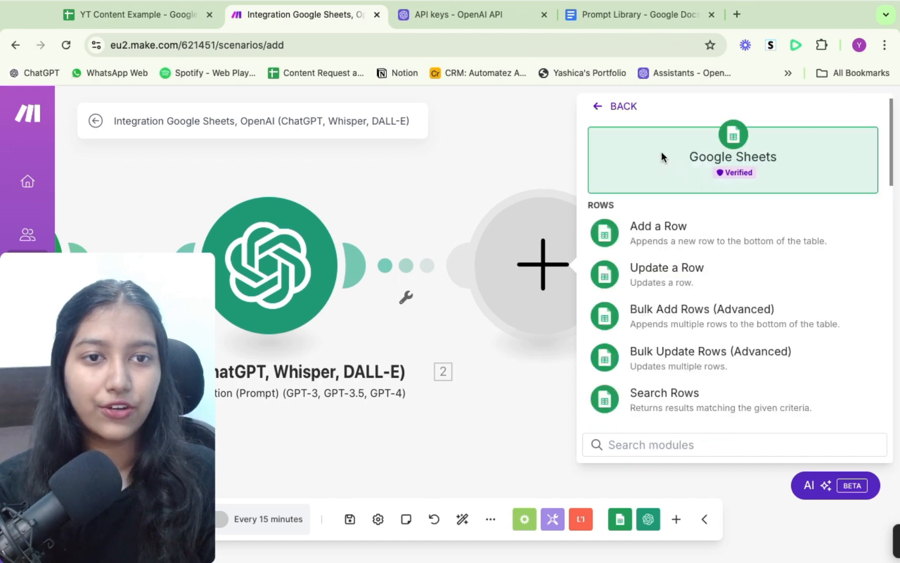
click(676, 282)
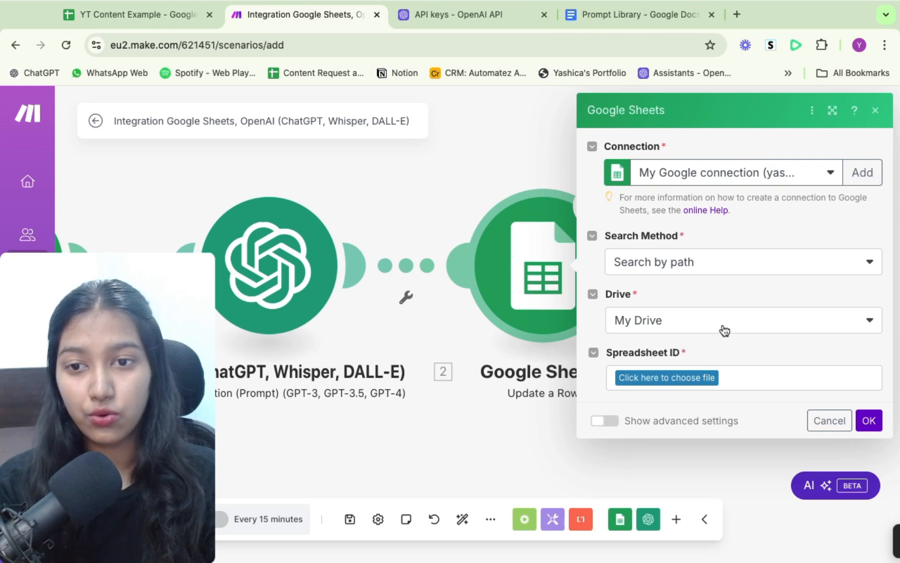
Step: Change the Update a Row module's search method to Enter manually
drag(190, 190, 364, 178)
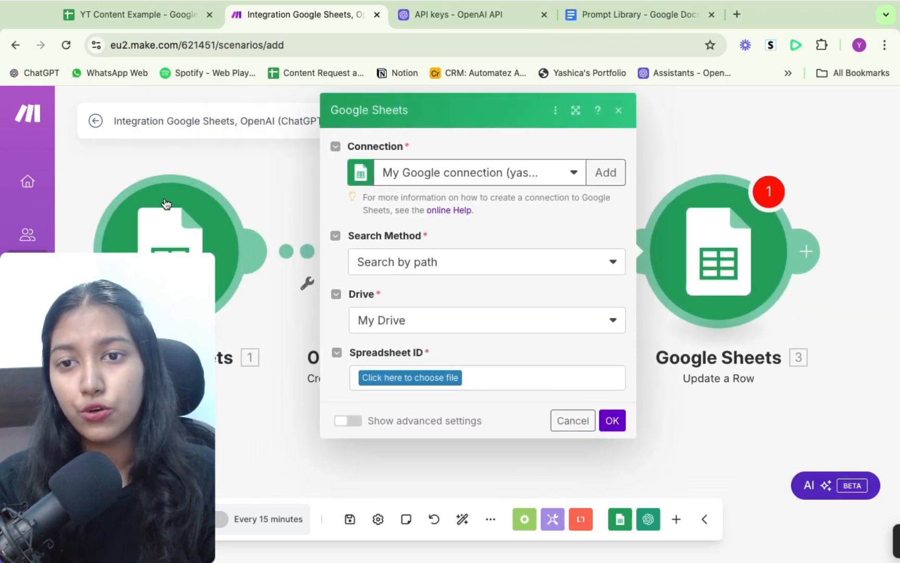
click(417, 319)
click(418, 319)
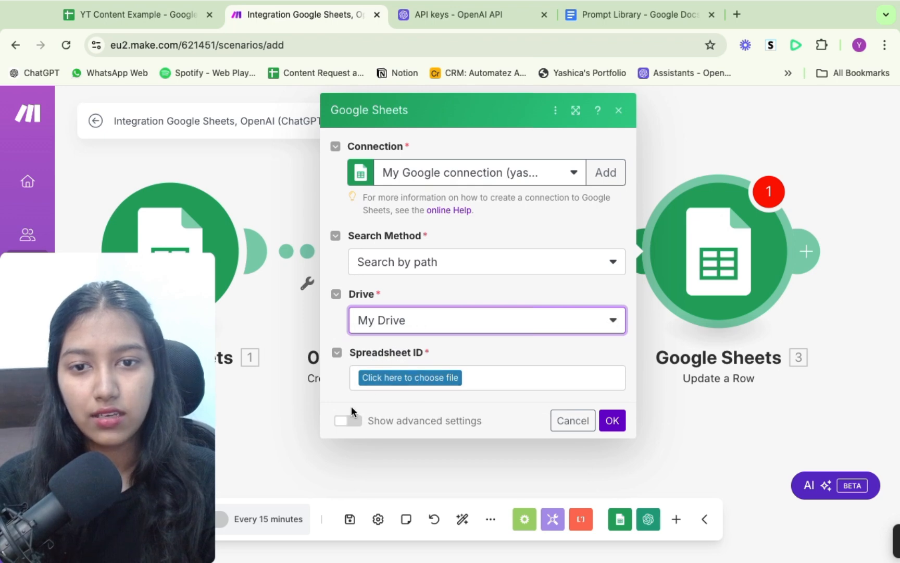
click(443, 377)
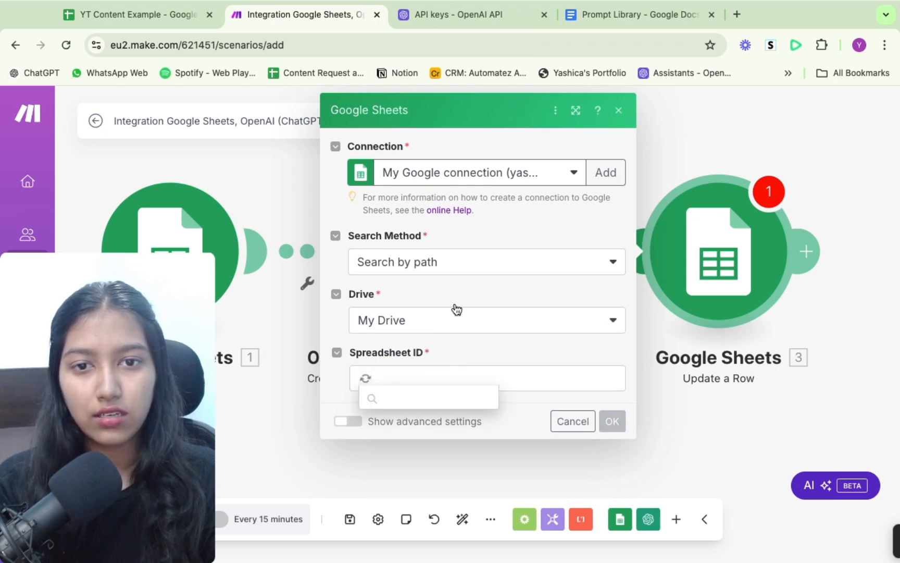
click(429, 268)
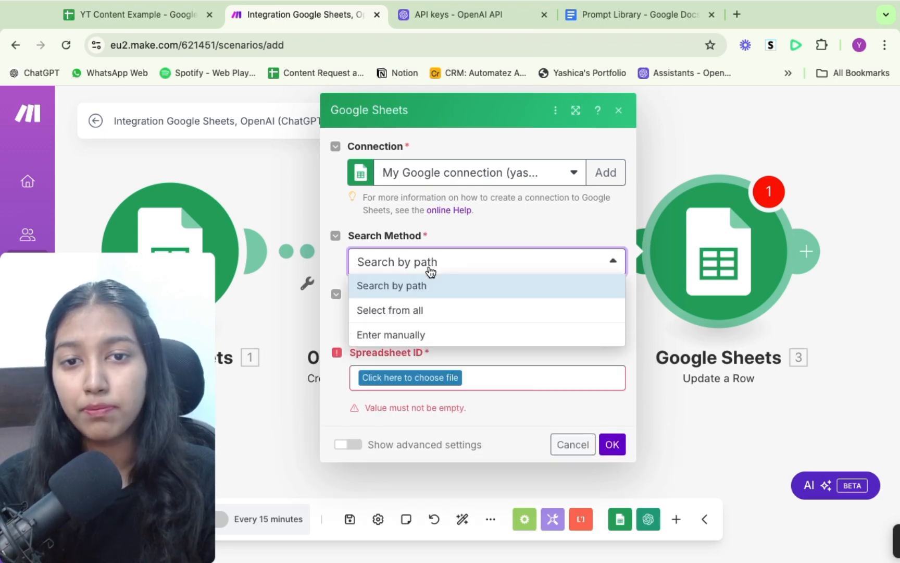
click(426, 334)
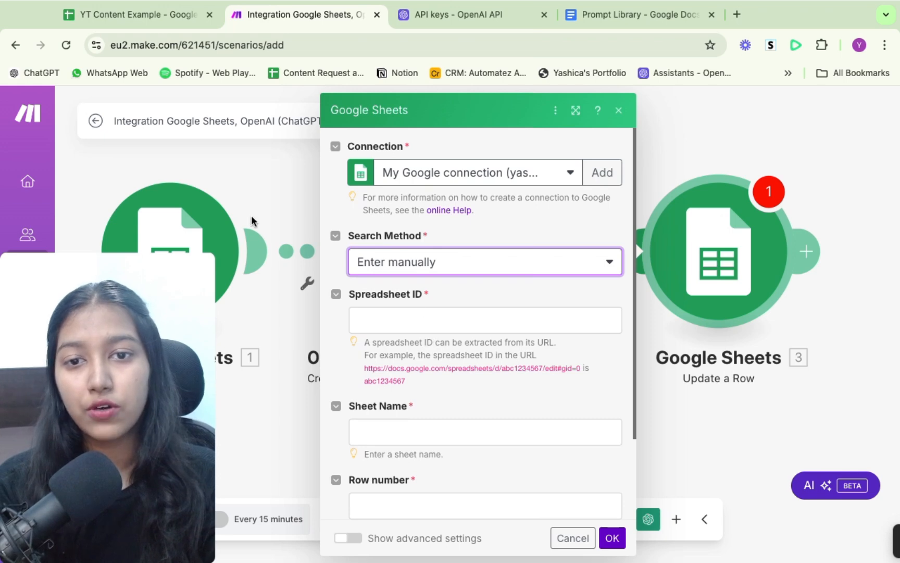
Step: Map the Spreadsheet ID, Sheet Name and Row number fields to the Spreadsheet ID, Sheet and Row number values from the Watch New Rows module
click(407, 321)
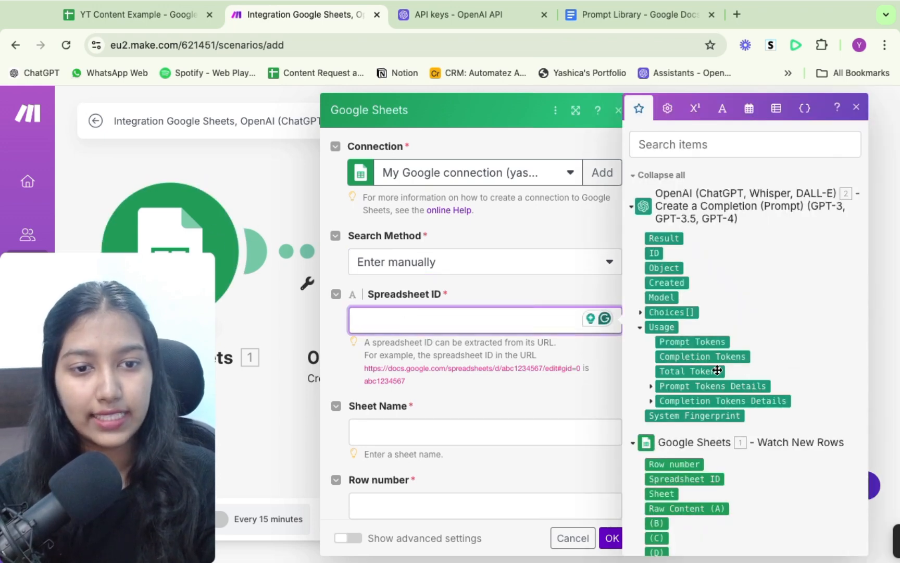
scroll(717, 370, down, 5)
click(696, 257)
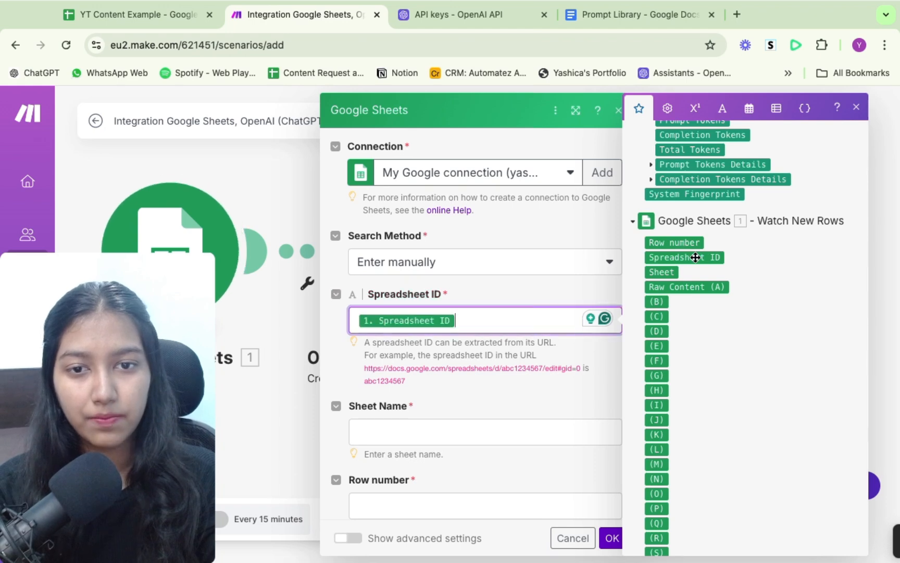
scroll(472, 397, down, 2)
click(450, 331)
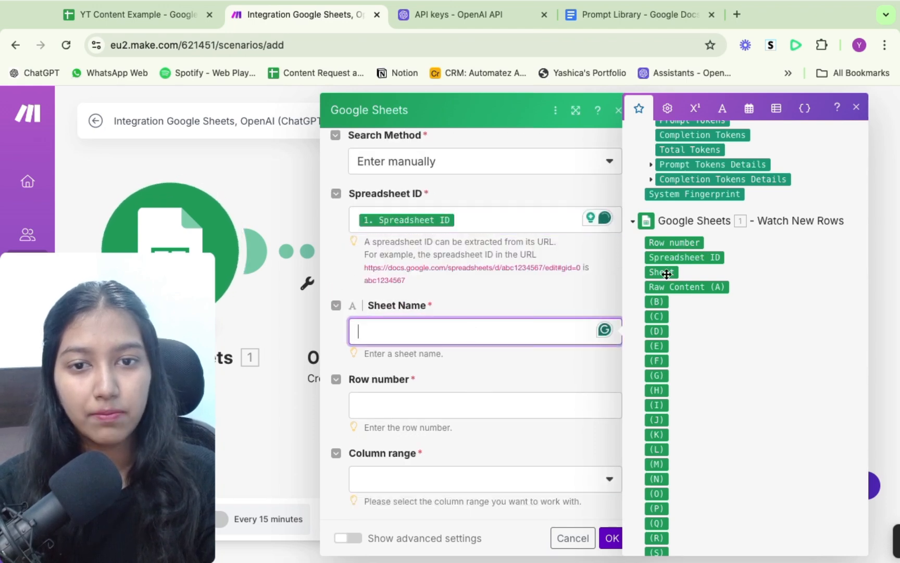
click(662, 272)
click(412, 412)
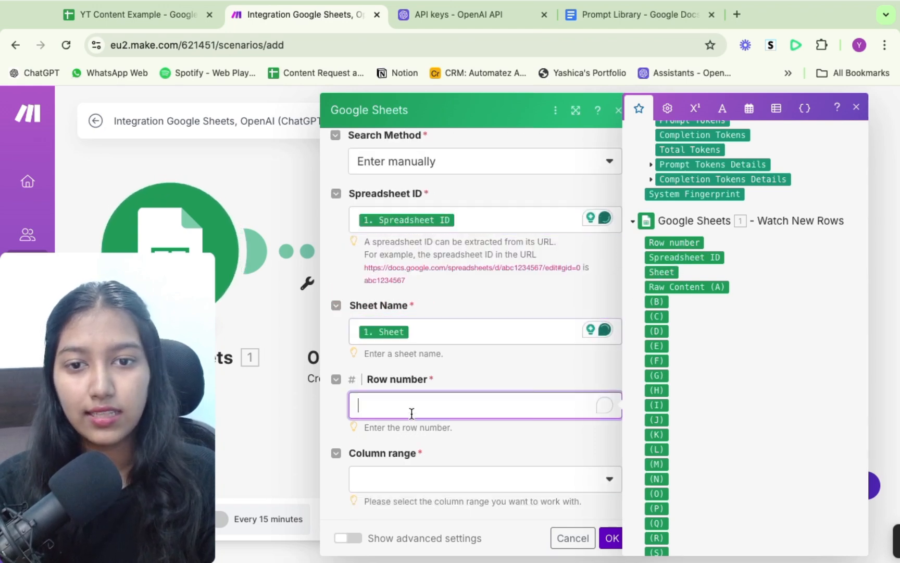
click(687, 242)
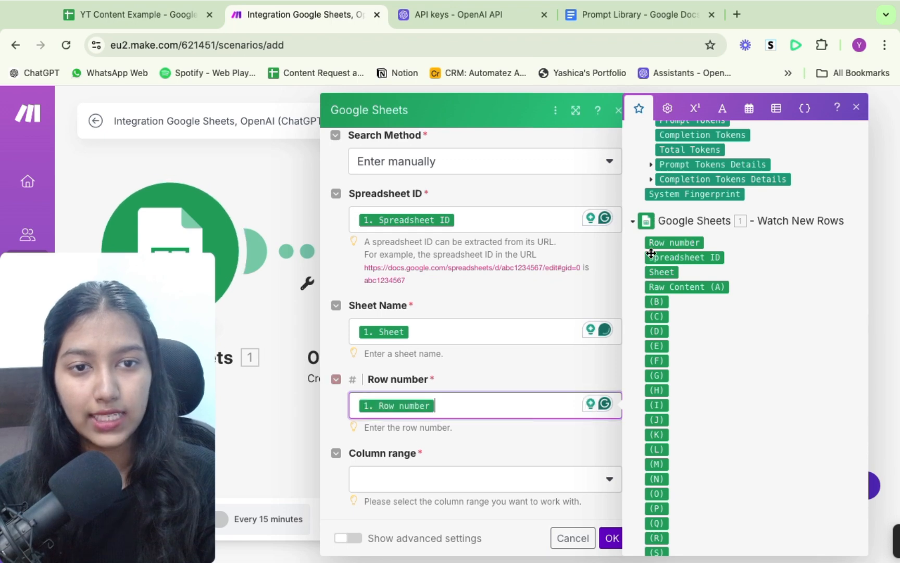
Step: Set the Update a Row module's column range to A-Z
click(500, 490)
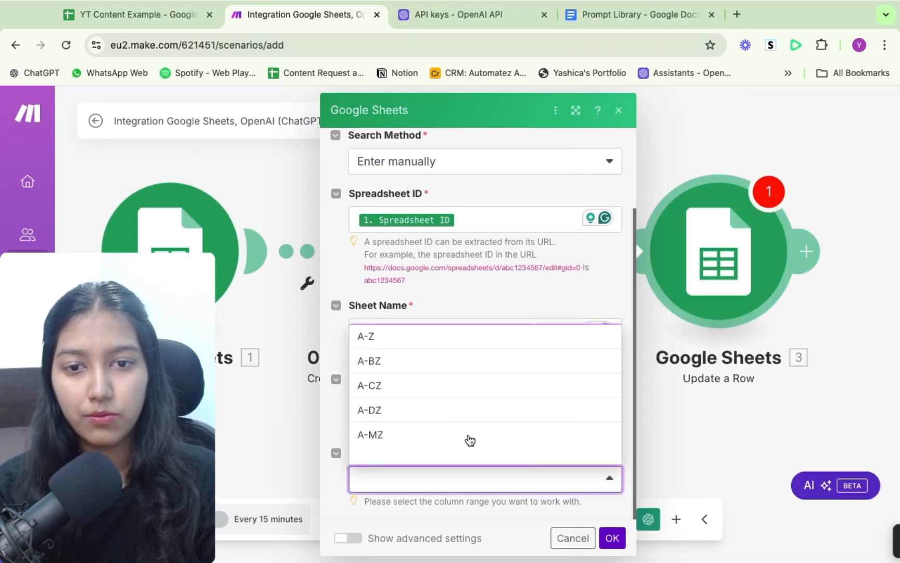
click(420, 336)
scroll(422, 451, down, 1)
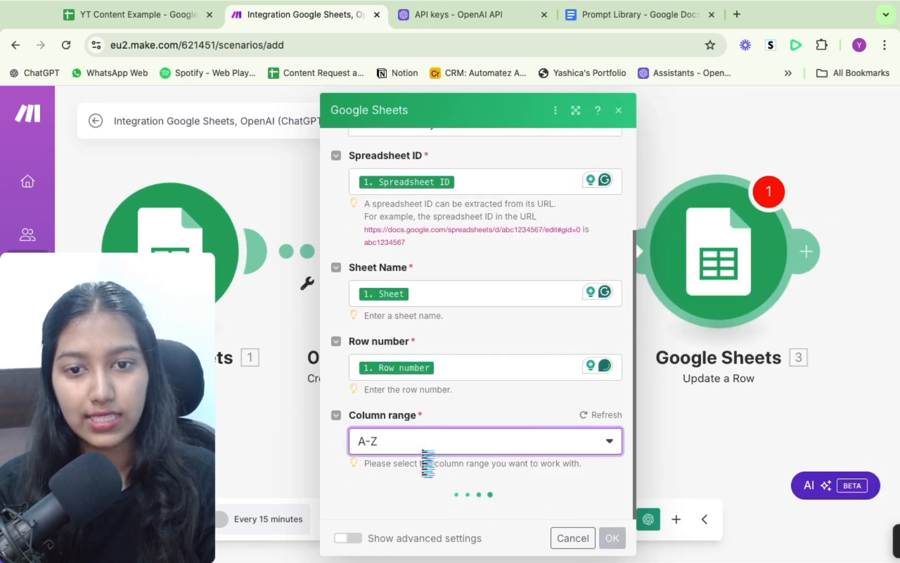
Step: Check the SEO Keywords column in the spreadsheet and map the OpenAI module's Result to the column B value
scroll(483, 402, down, 5)
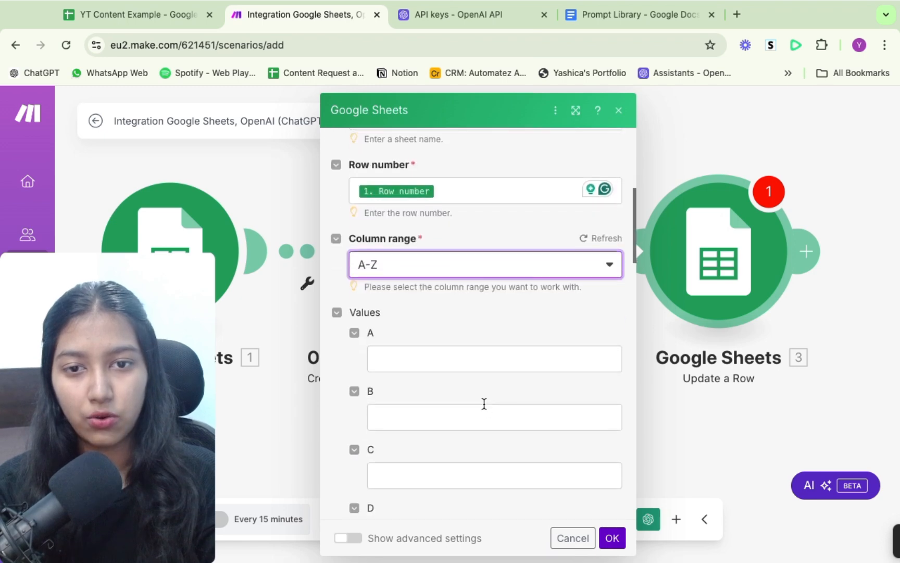
click(163, 16)
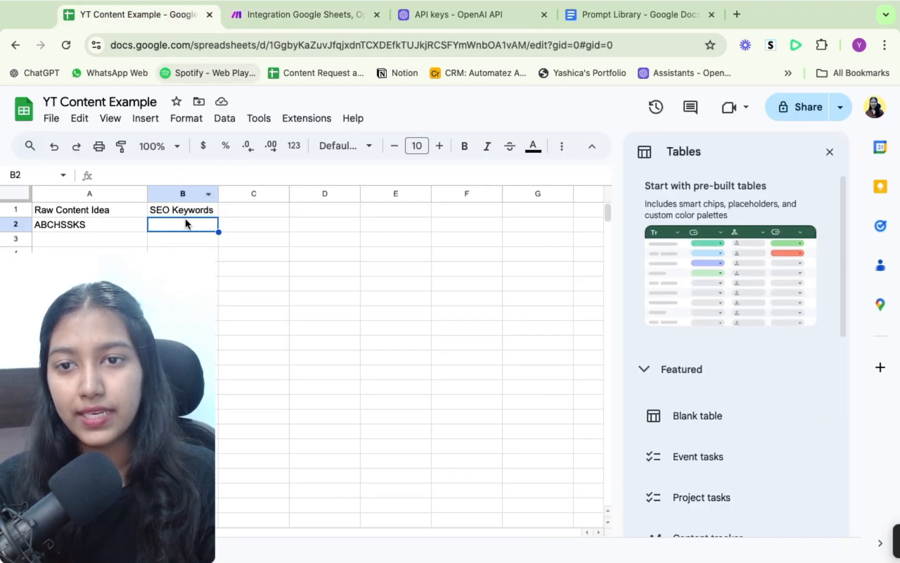
click(259, 6)
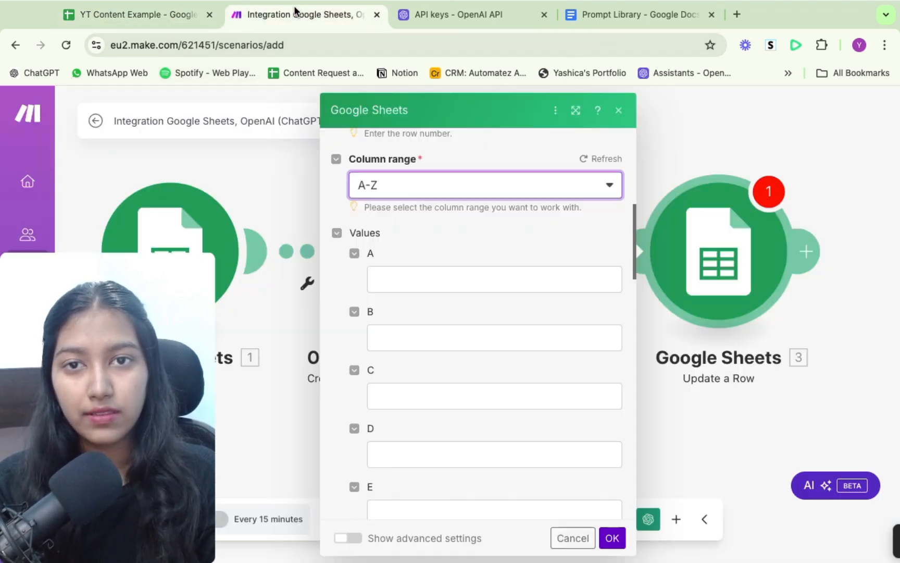
click(381, 335)
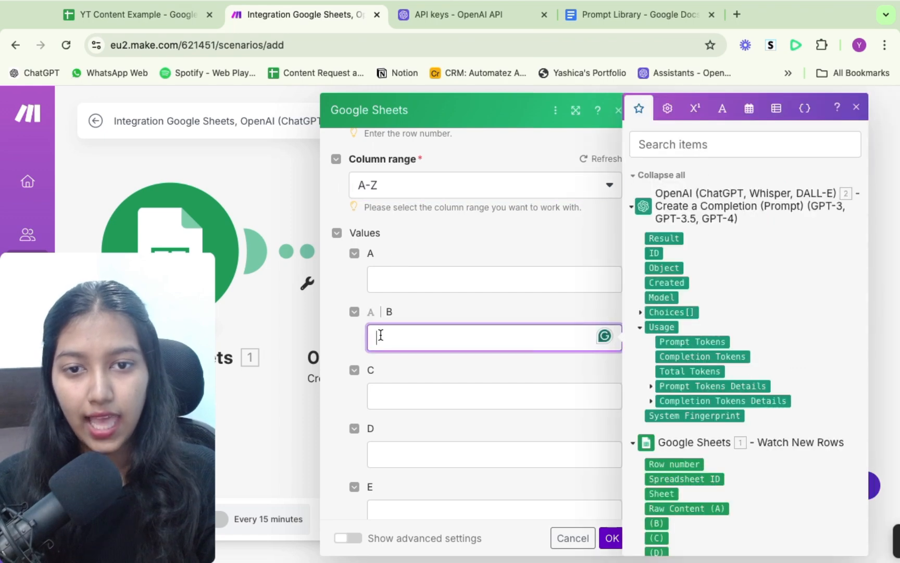
click(669, 239)
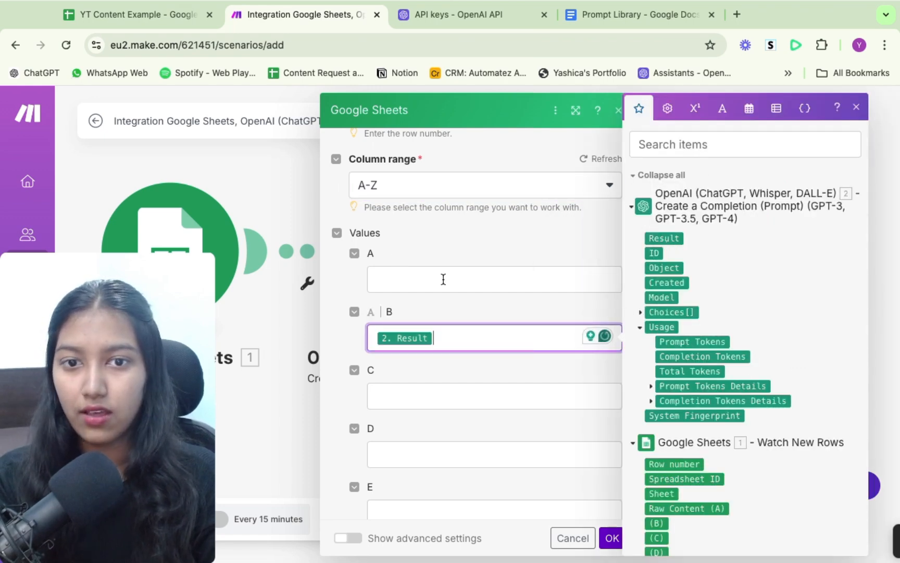
Step: Check the Update a Row mappings against the spreadsheet, confirm the module's settings and save the scenario
scroll(443, 279, up, 8)
scroll(442, 277, down, 2)
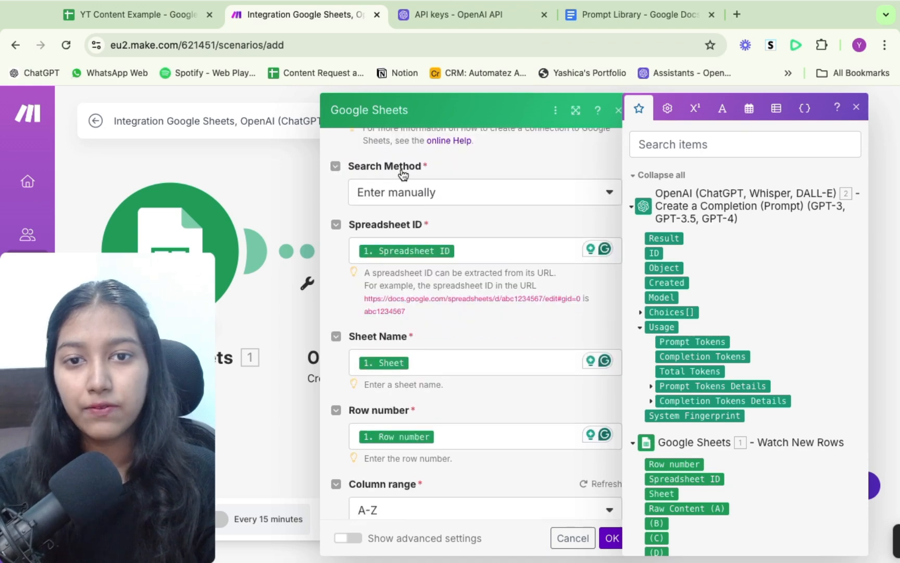
click(93, 9)
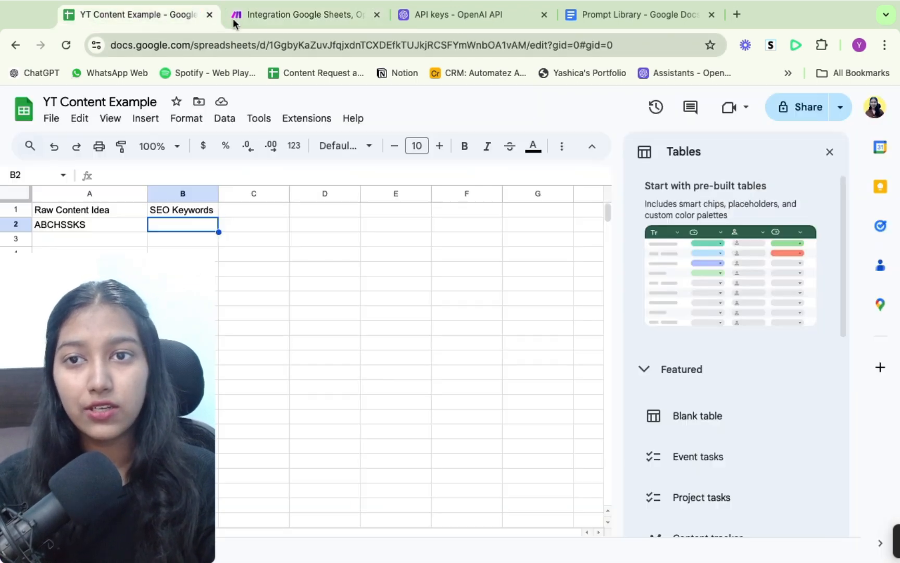
click(276, 20)
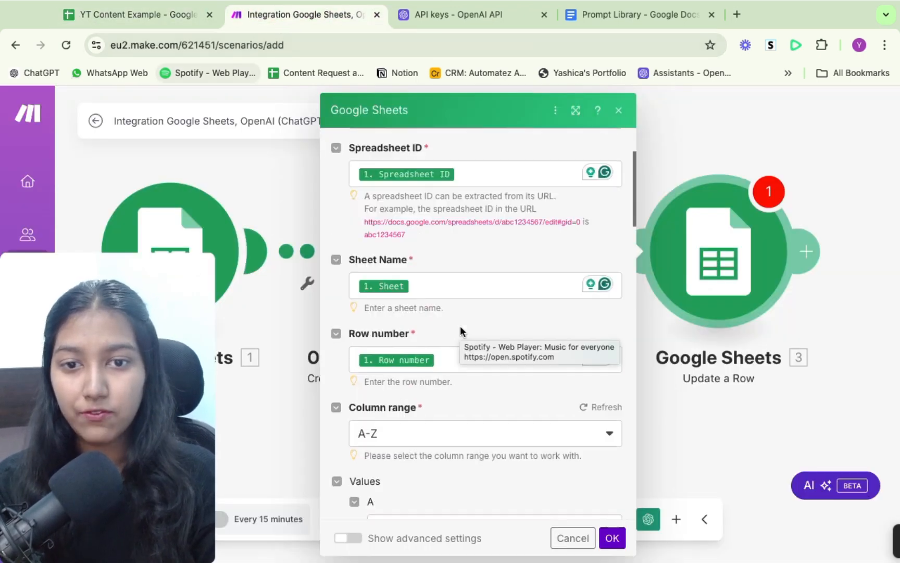
scroll(461, 329, down, 6)
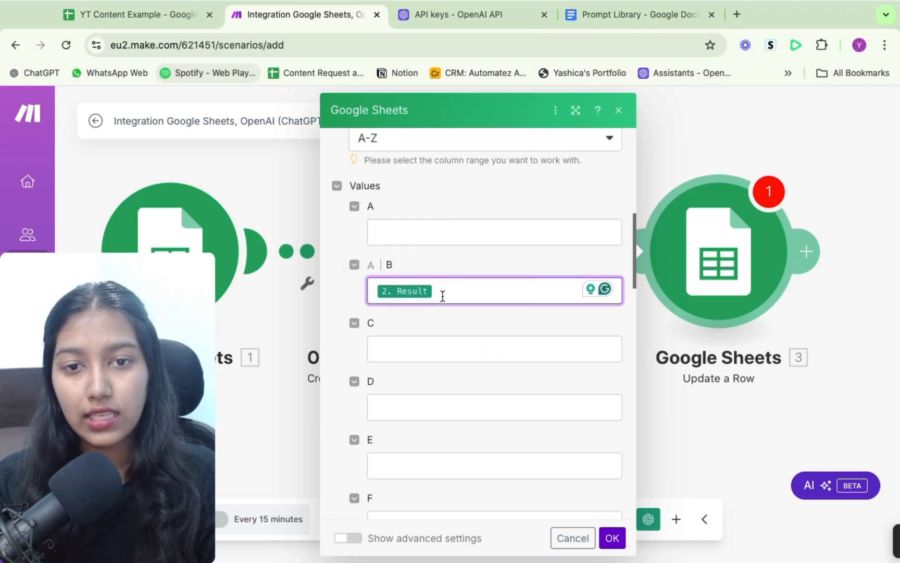
drag(442, 295, 366, 294)
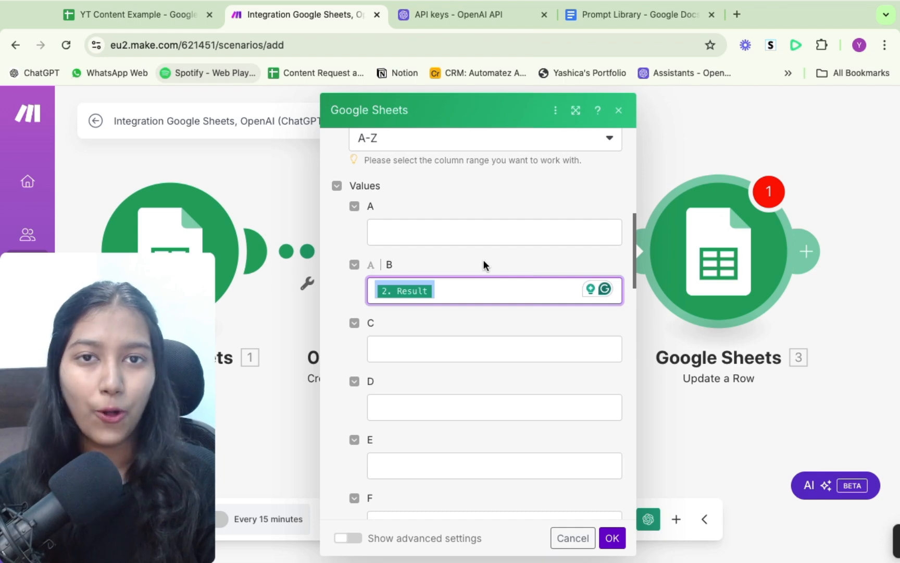
click(612, 538)
click(349, 520)
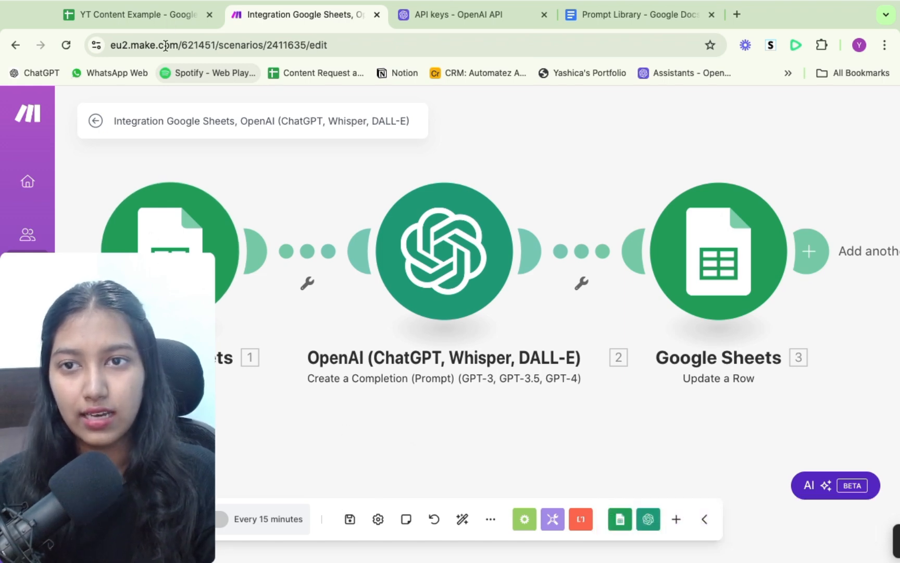
Step: Replace the sample idea in cell A2 of the YT Content Example spreadsheet with "SearchGPT launched by Open AI"
click(166, 14)
click(79, 224)
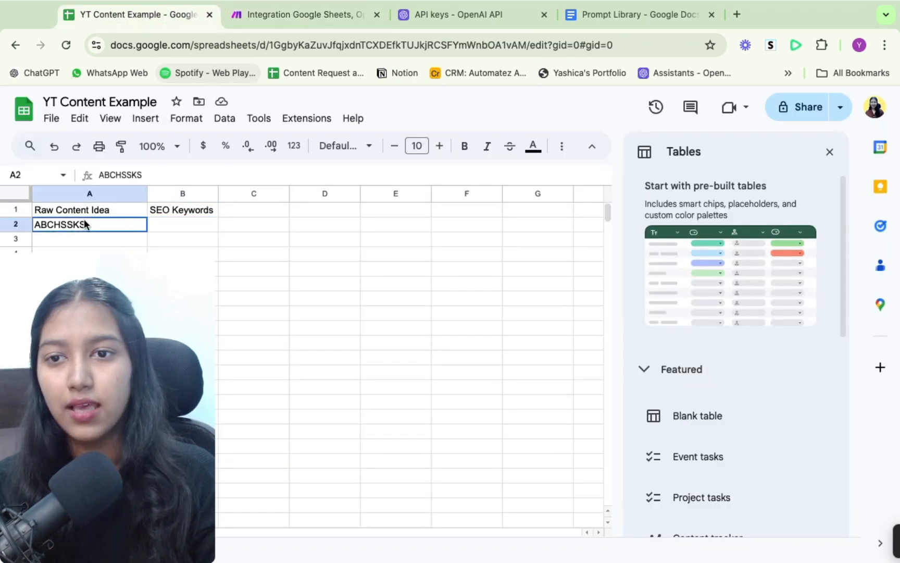
double_click(120, 174)
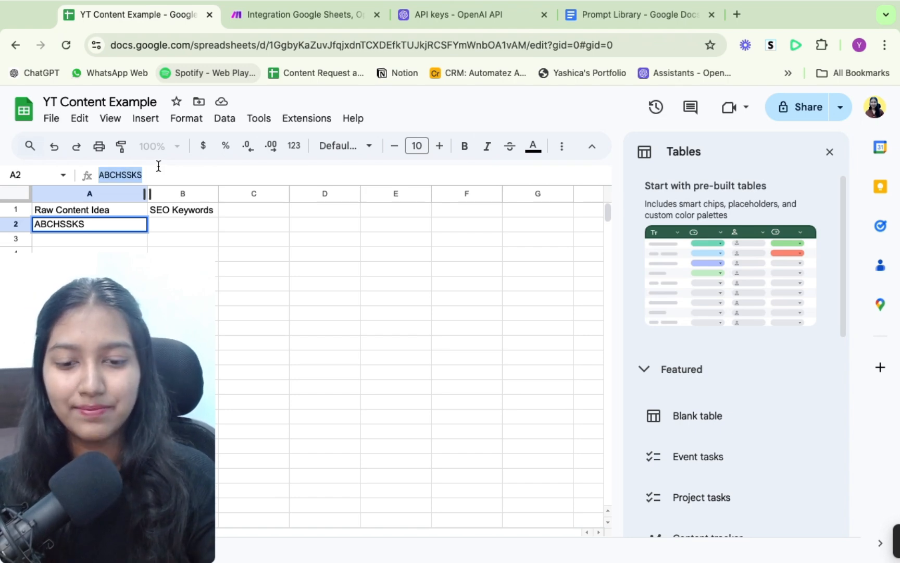
text(Sea)
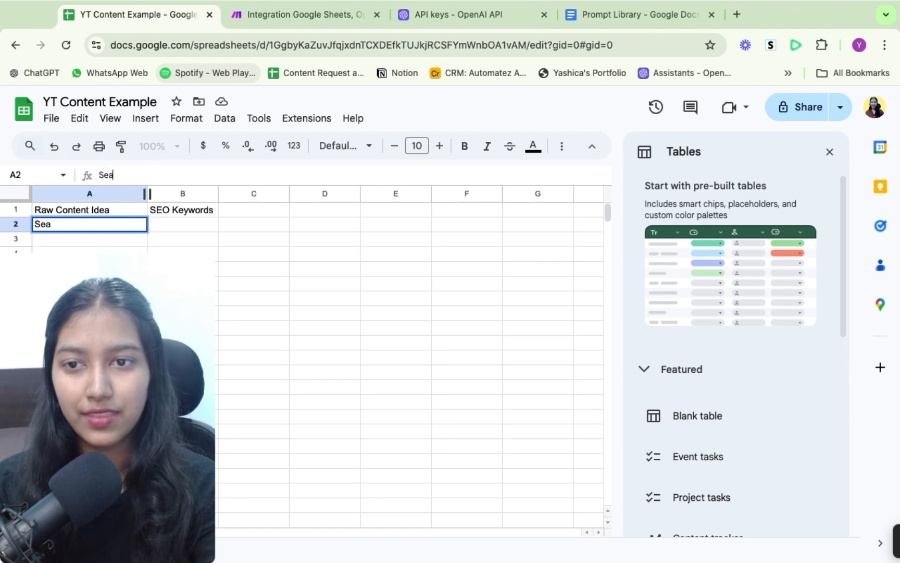
text(rchGPT)
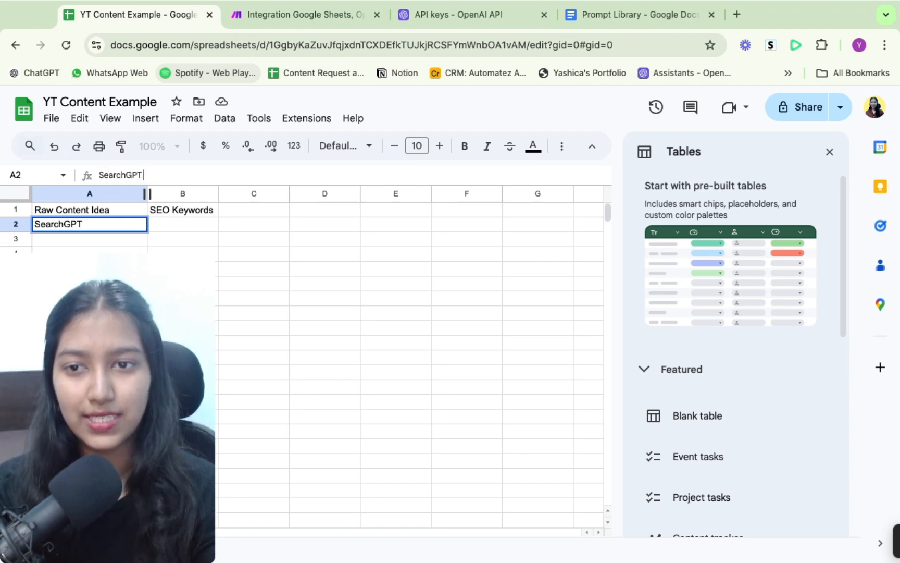
text( launched by)
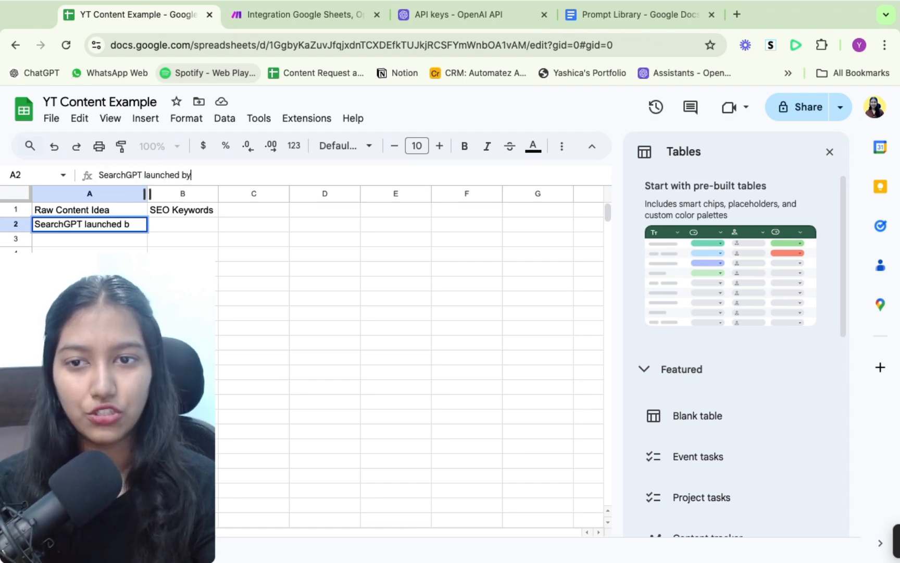
text( Open AI)
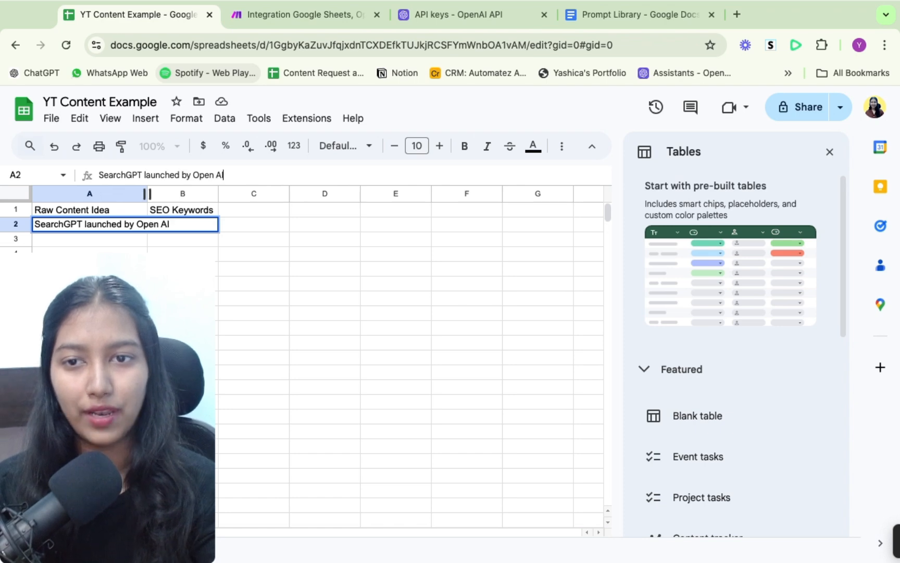
Step: Widen column A and extend the idea in cell A2 to "SearchGPT launched by Open AI - Is this a replacement for Perplexity"
click(233, 256)
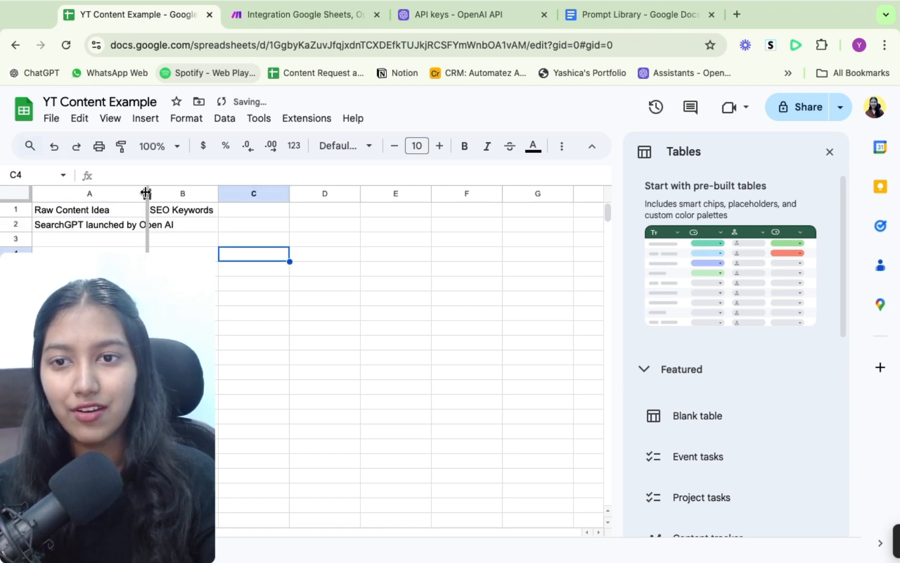
drag(206, 193, 208, 193)
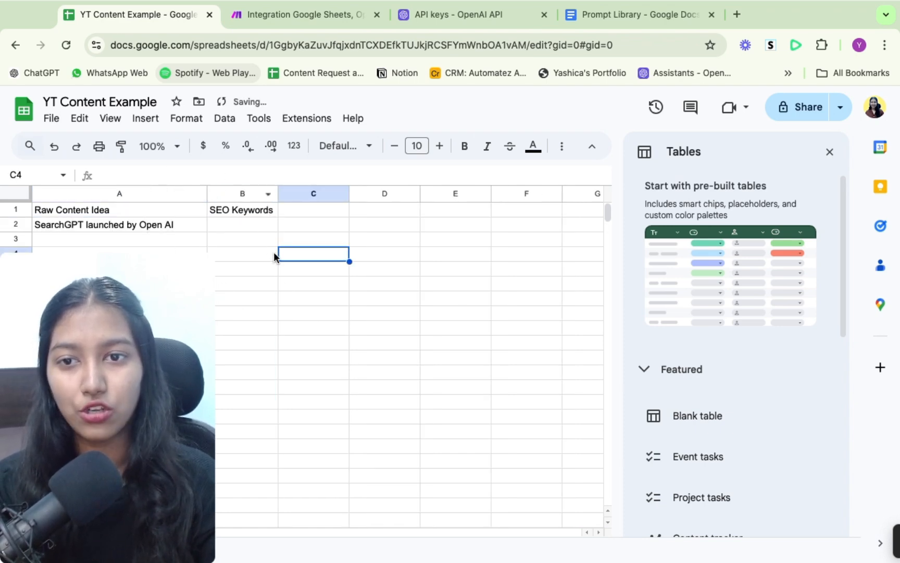
click(171, 224)
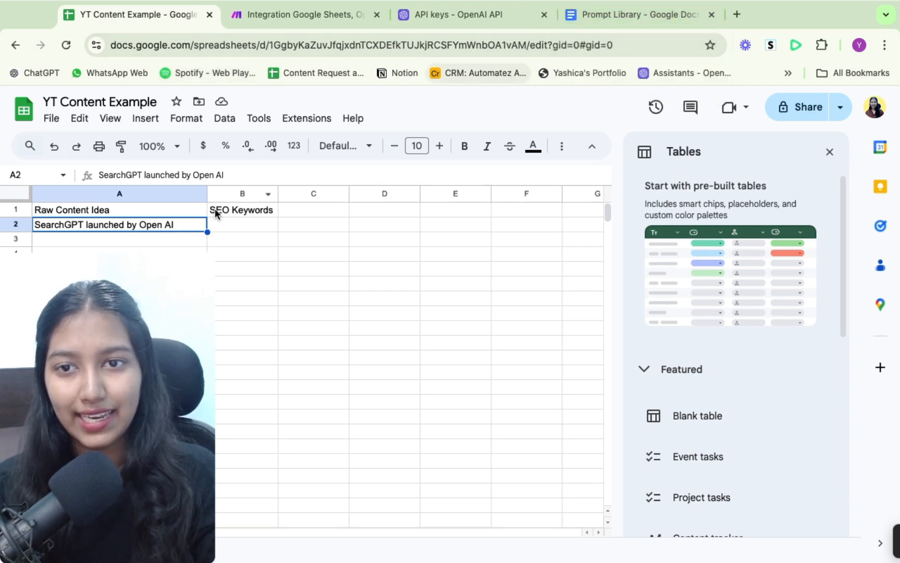
click(244, 175)
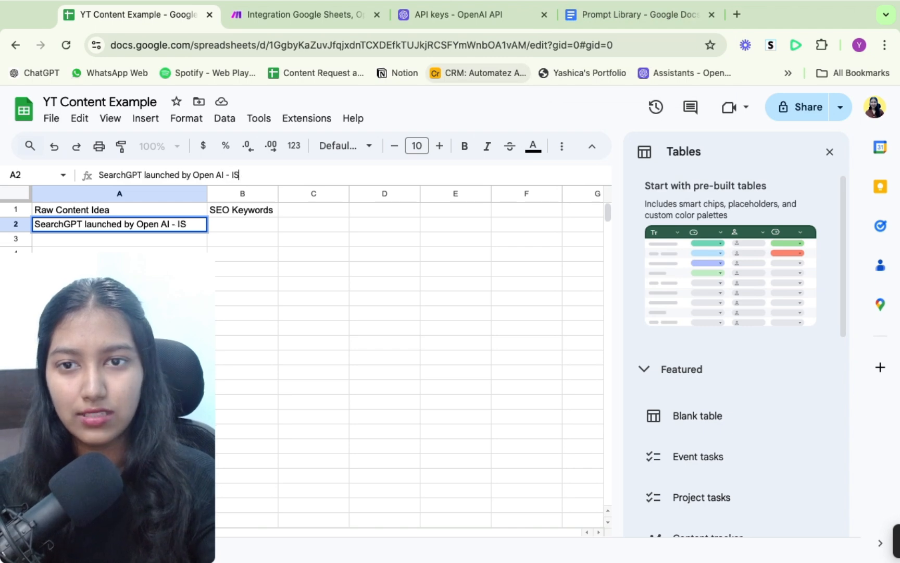
key(BackSpace)
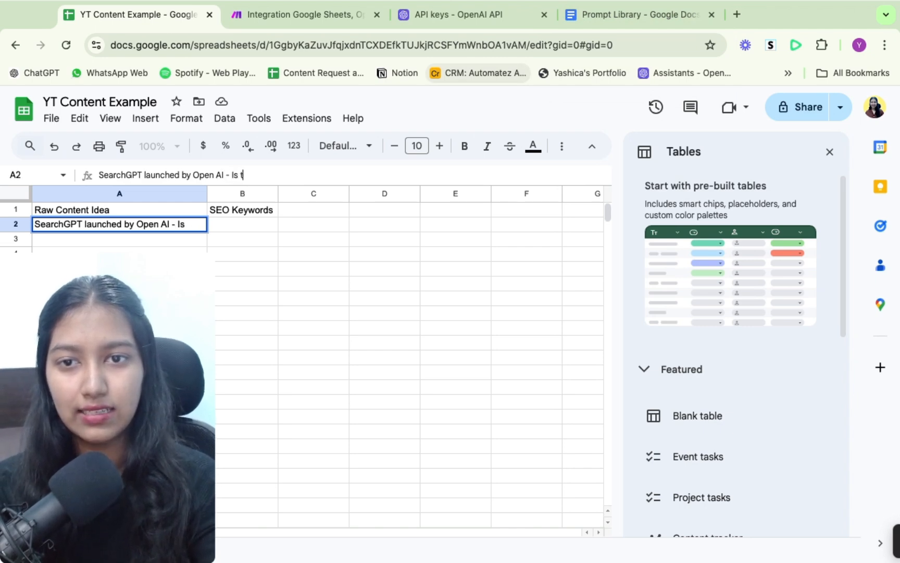
text(this a repla)
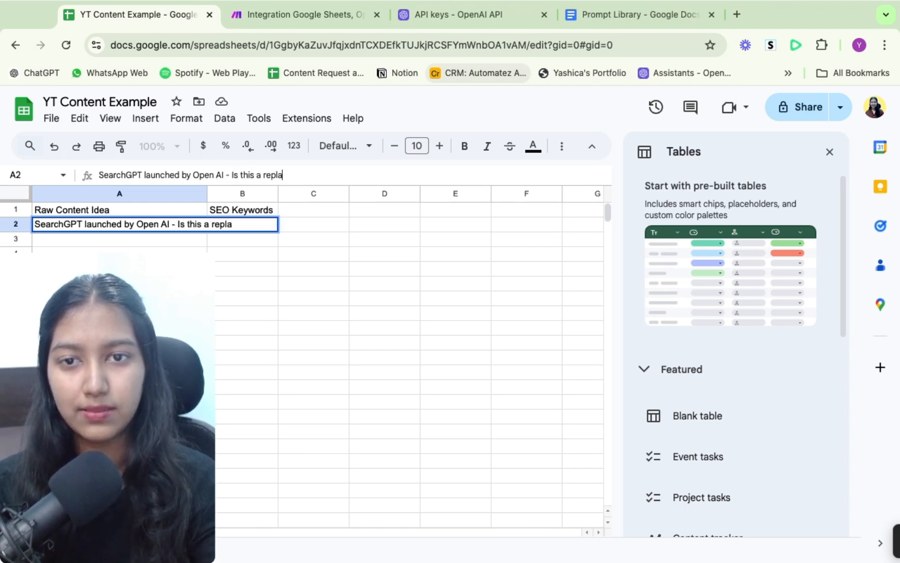
text(cement for Perplexity)
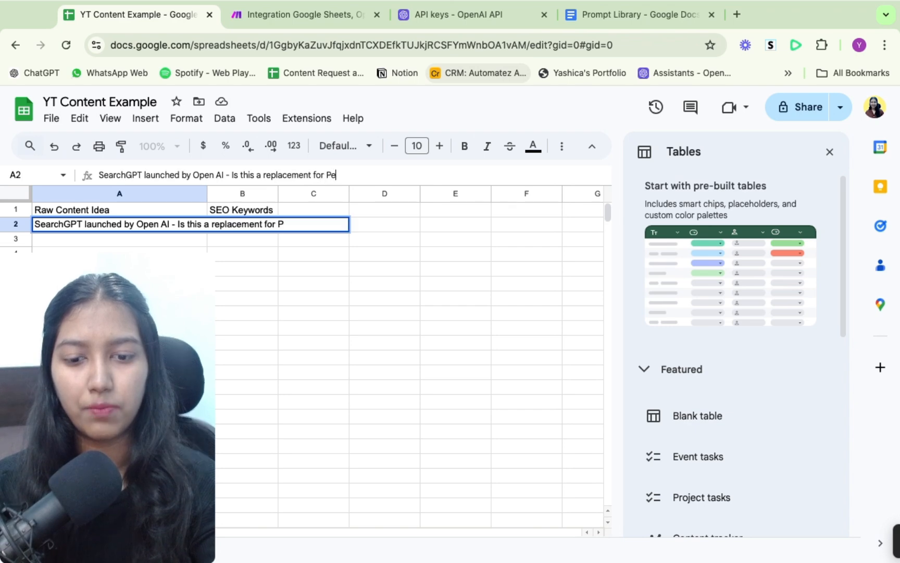
click(263, 330)
Step: Widen column A to fit the full content idea and close the Tables sidebar
drag(207, 194, 336, 195)
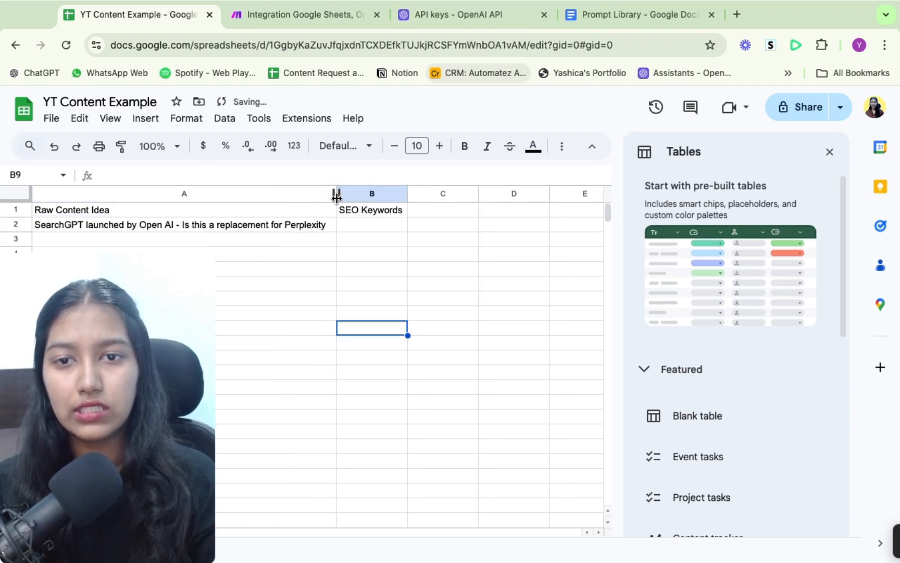
click(391, 269)
click(829, 152)
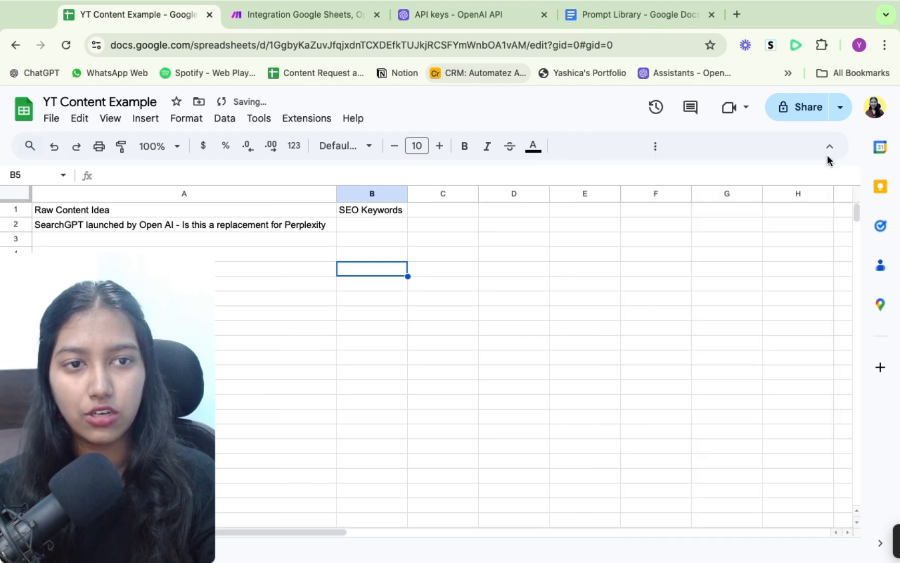
click(361, 226)
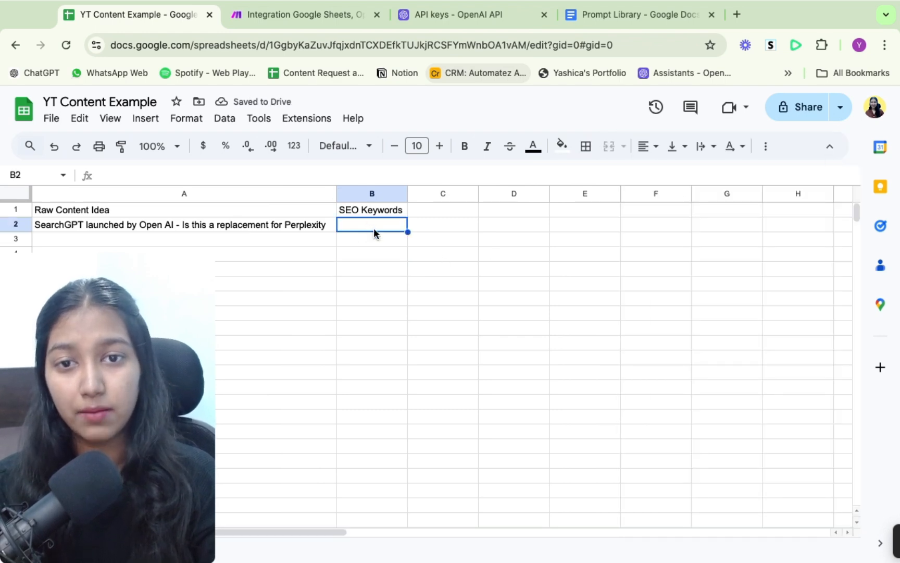
Step: Review the OpenAI module's system prompt in the Make scenario against the spreadsheet's content idea
click(304, 15)
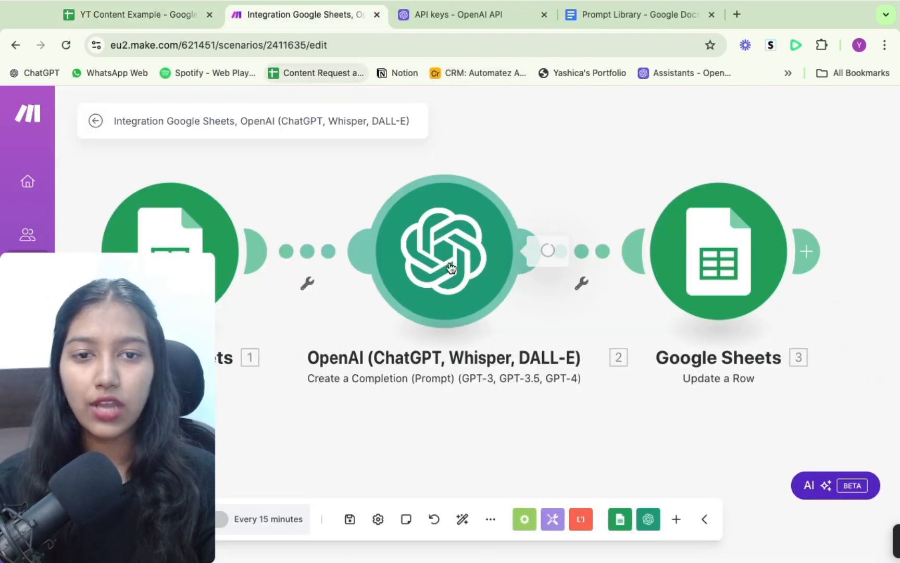
click(505, 245)
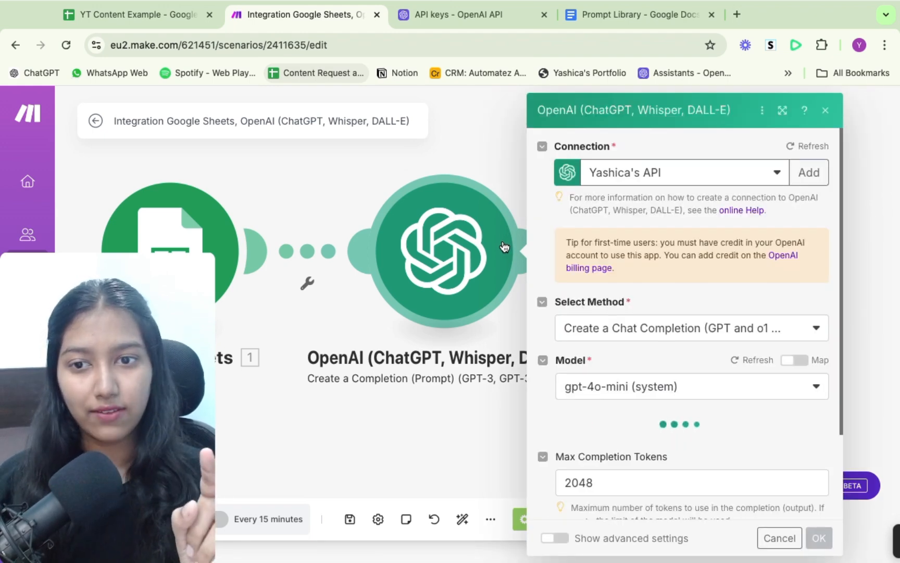
click(144, 6)
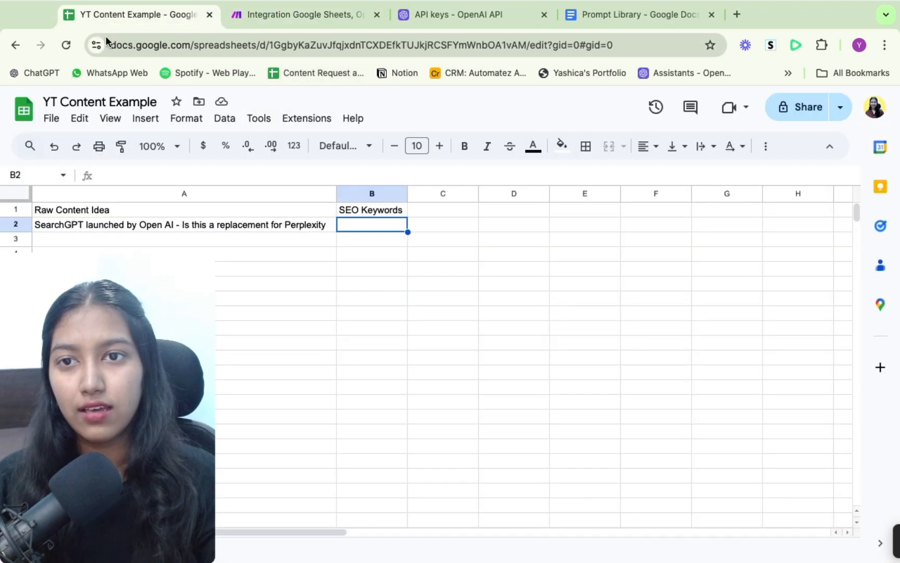
click(271, 15)
scroll(670, 334, down, 5)
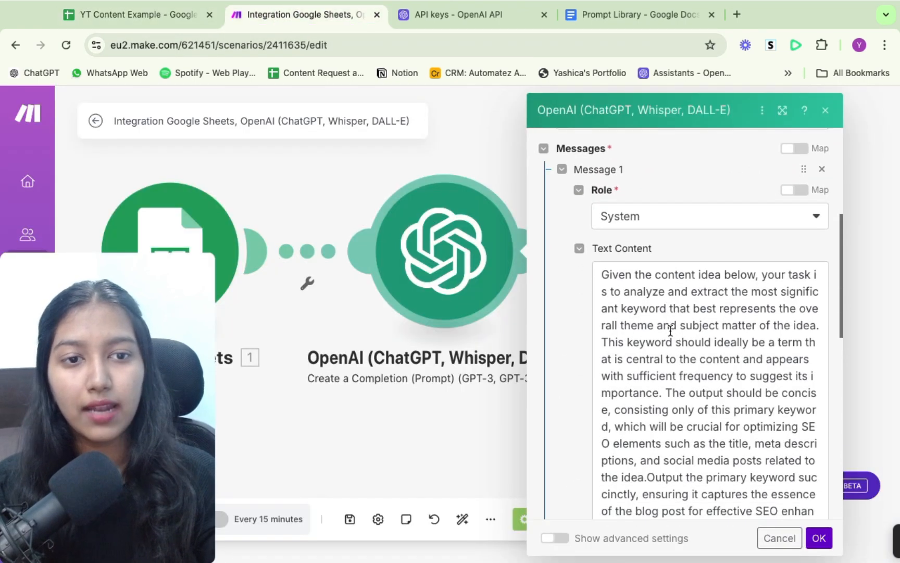
scroll(671, 334, down, 3)
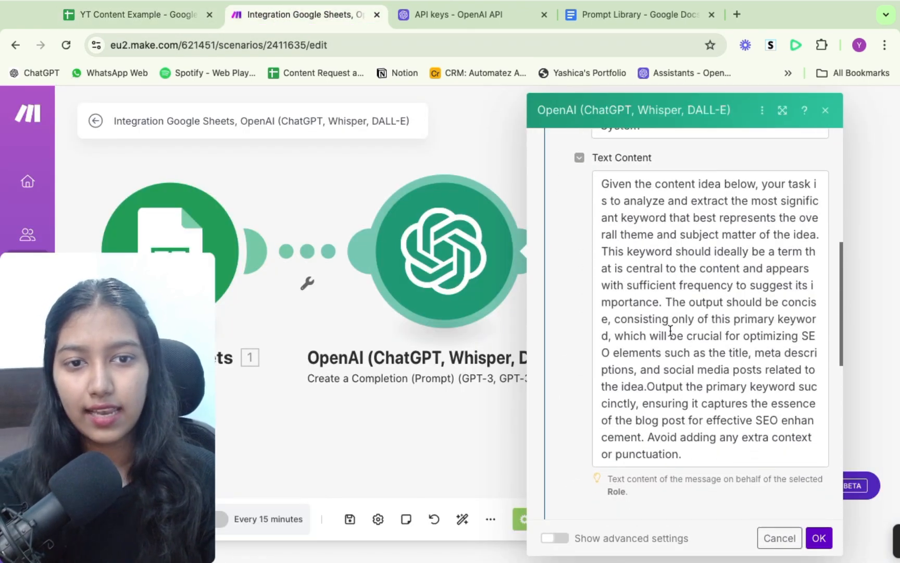
scroll(670, 330, down, 2)
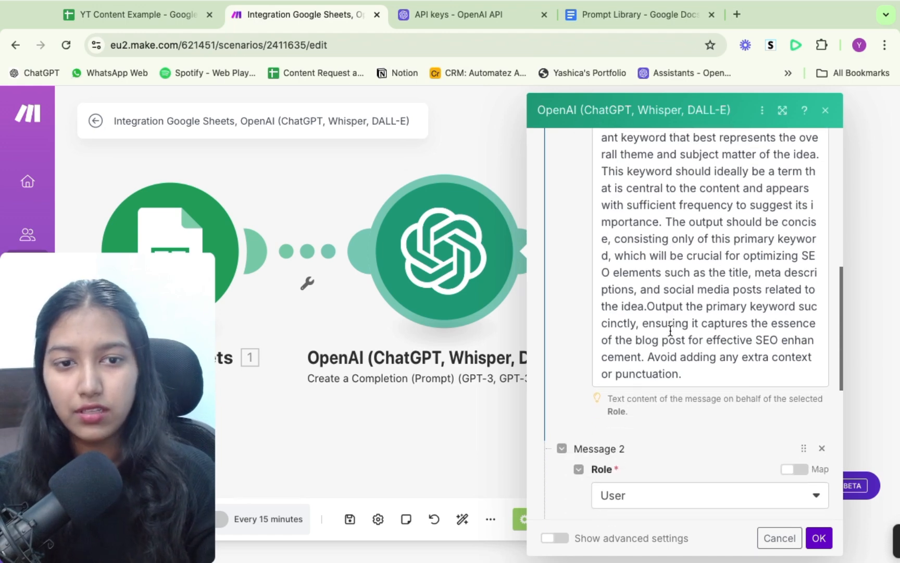
click(414, 450)
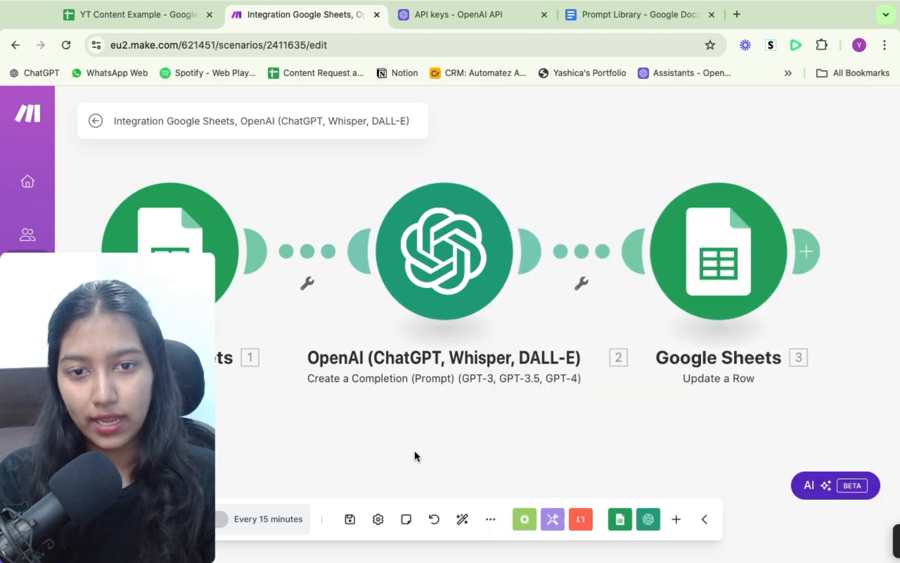
Step: Save the scenario and run it once
drag(414, 450, 490, 407)
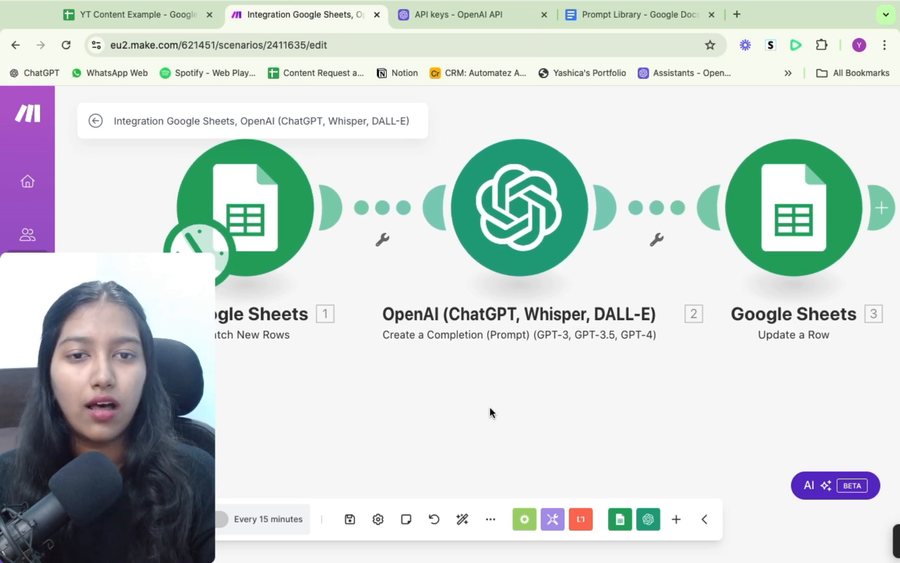
click(350, 519)
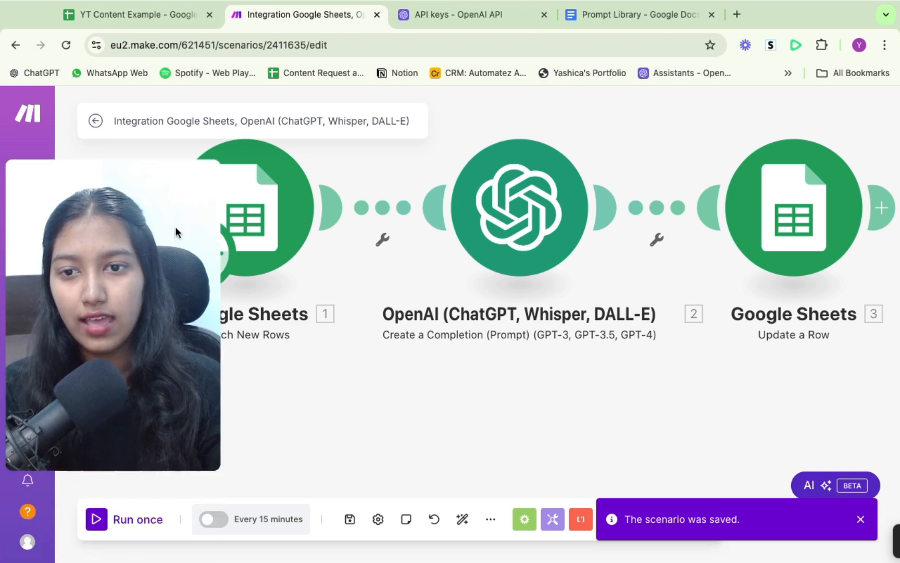
click(98, 519)
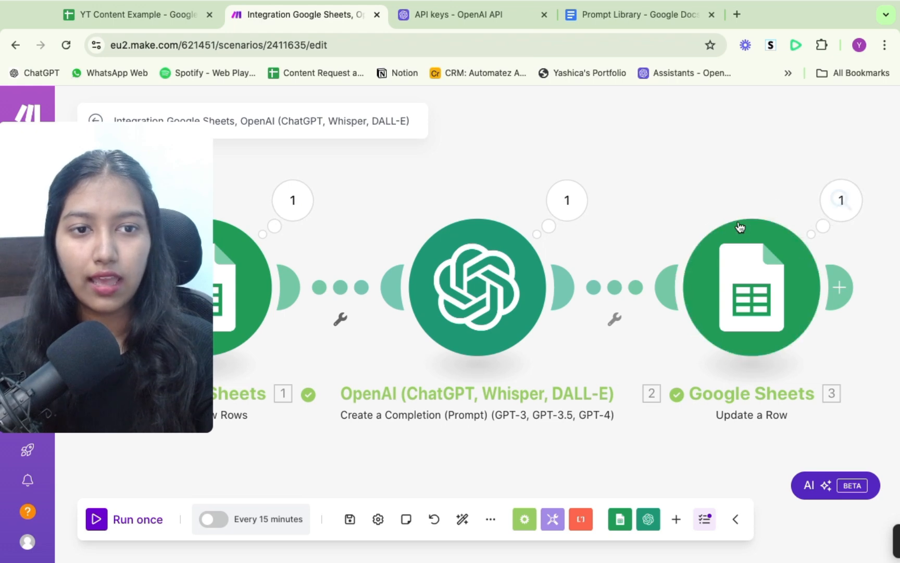
Step: Check the SEO Keywords cell in row 2 of the YT Content Example spreadsheet for the scenario's output
click(130, 14)
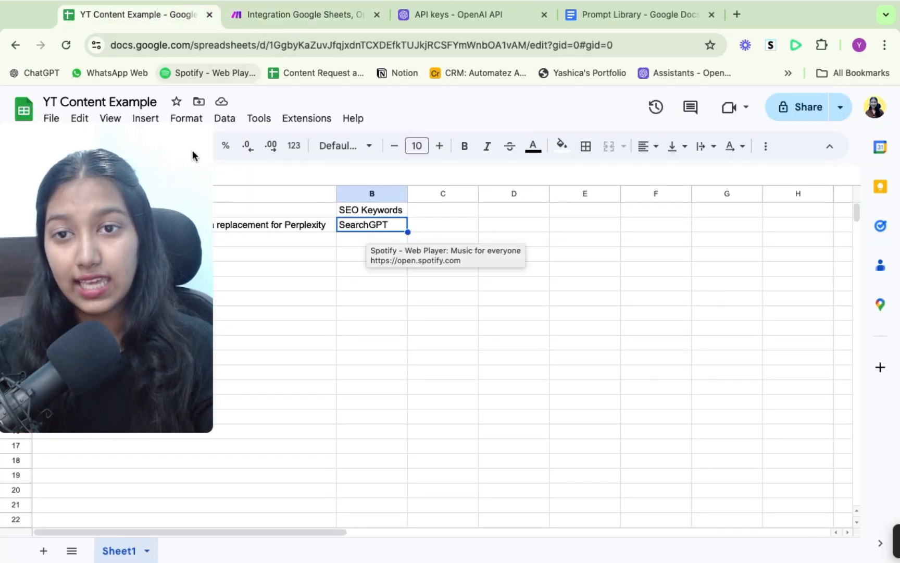
click(327, 267)
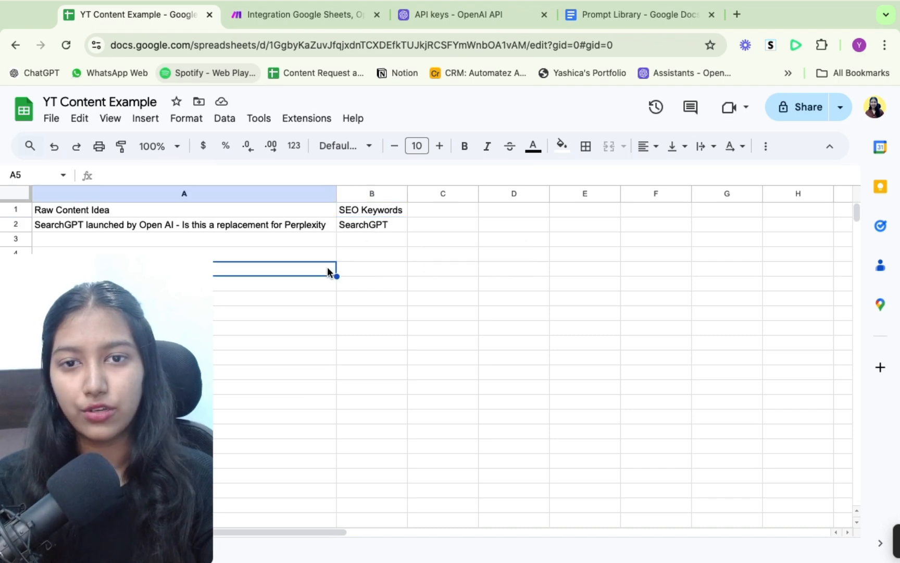
click(380, 224)
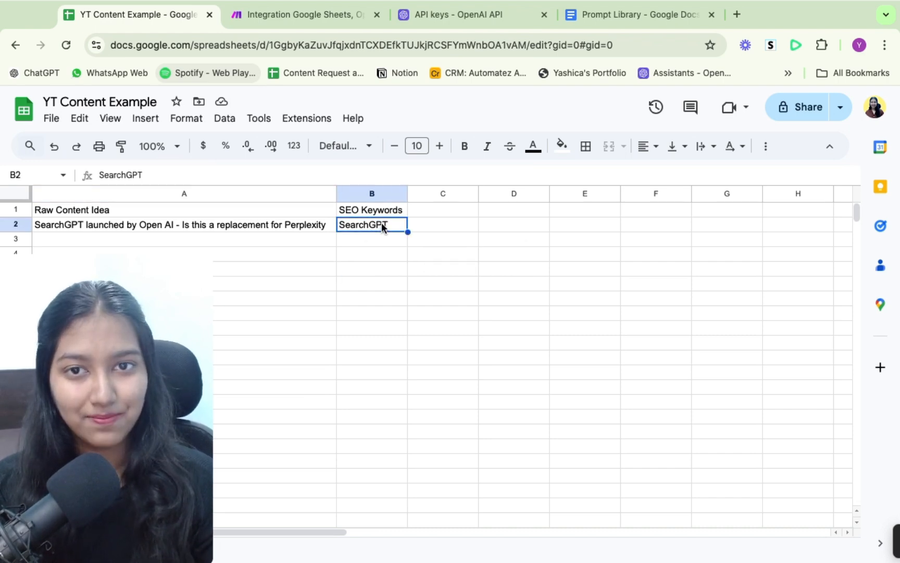
Step: Return to the Make scenario and inspect the Result in the OpenAI module's output bundle
click(350, 15)
click(567, 202)
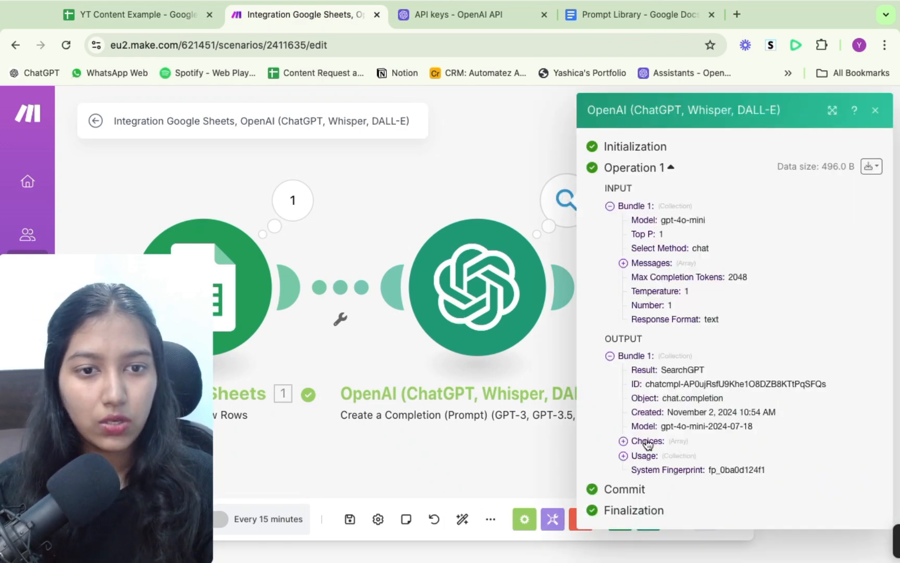
drag(633, 369, 715, 375)
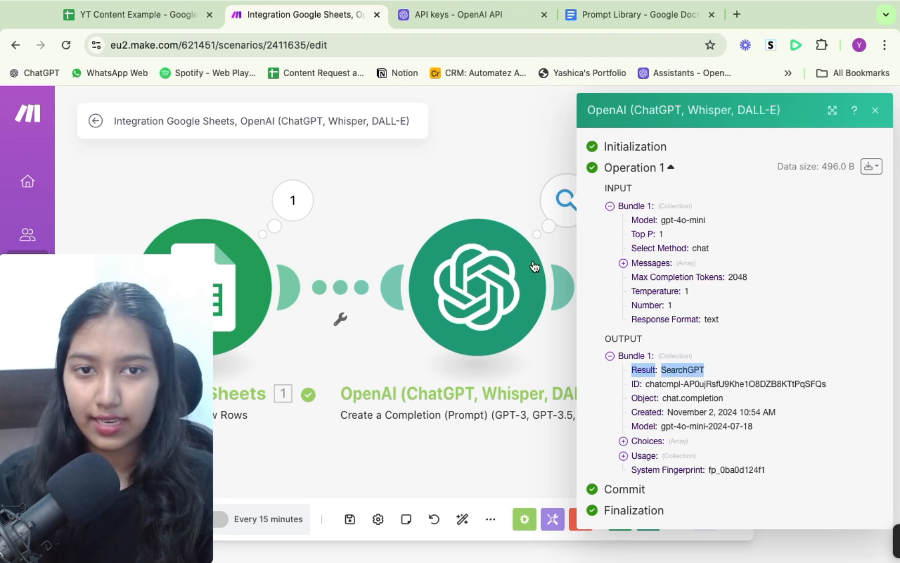
click(464, 200)
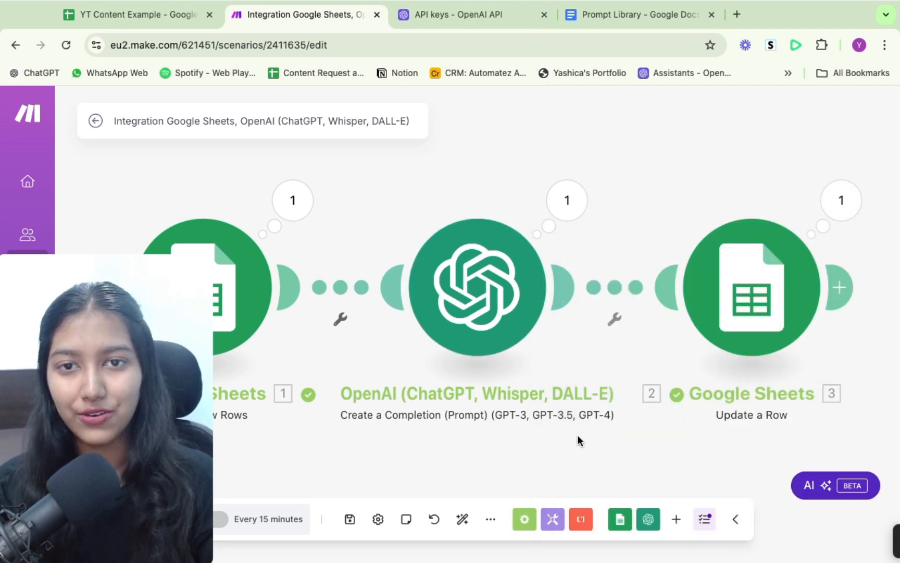
Step: Review the OpenAI module's method, model, token limit and message prompts
drag(577, 435, 608, 378)
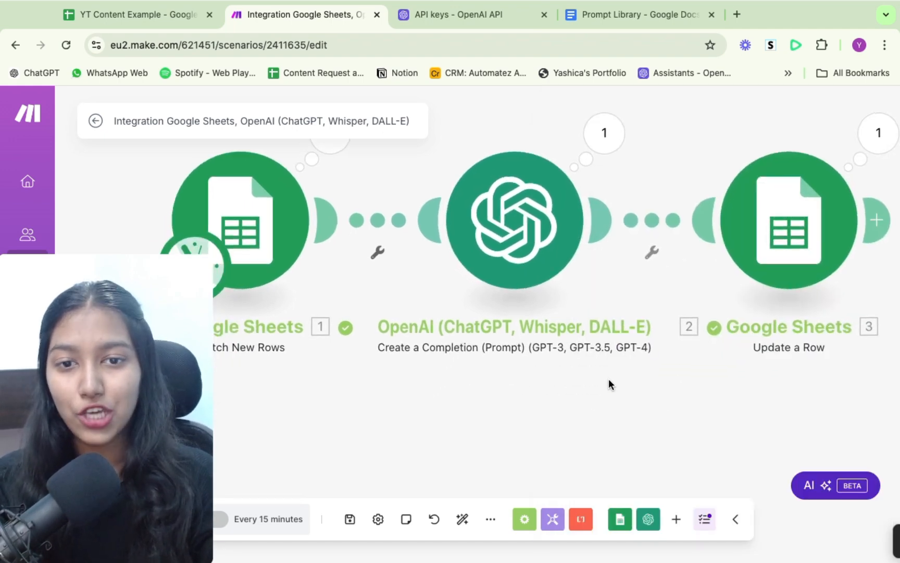
click(511, 264)
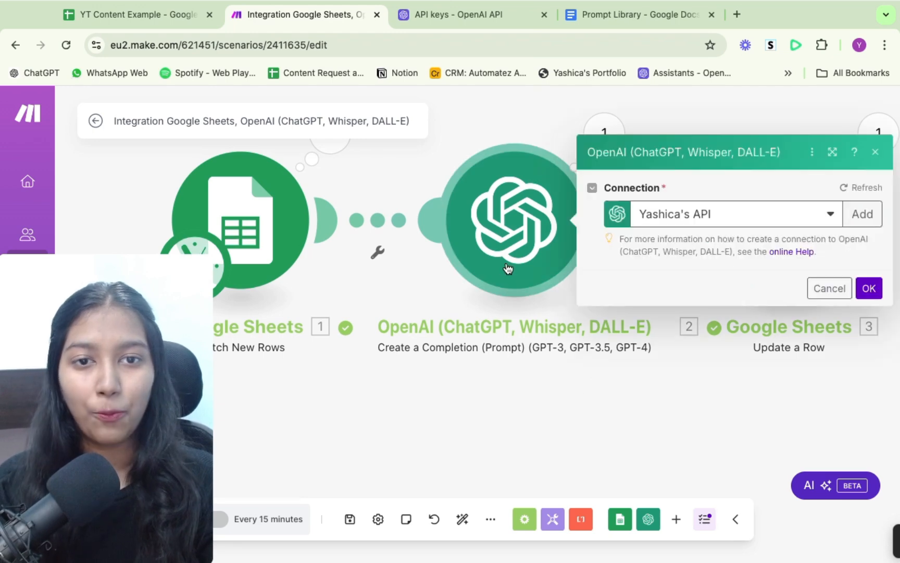
scroll(767, 263, down, 3)
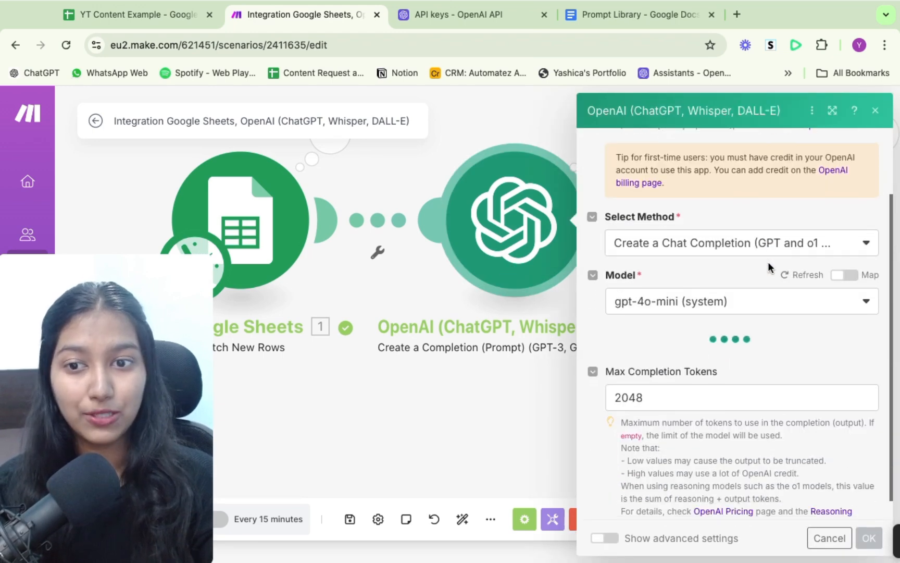
scroll(768, 266, down, 5)
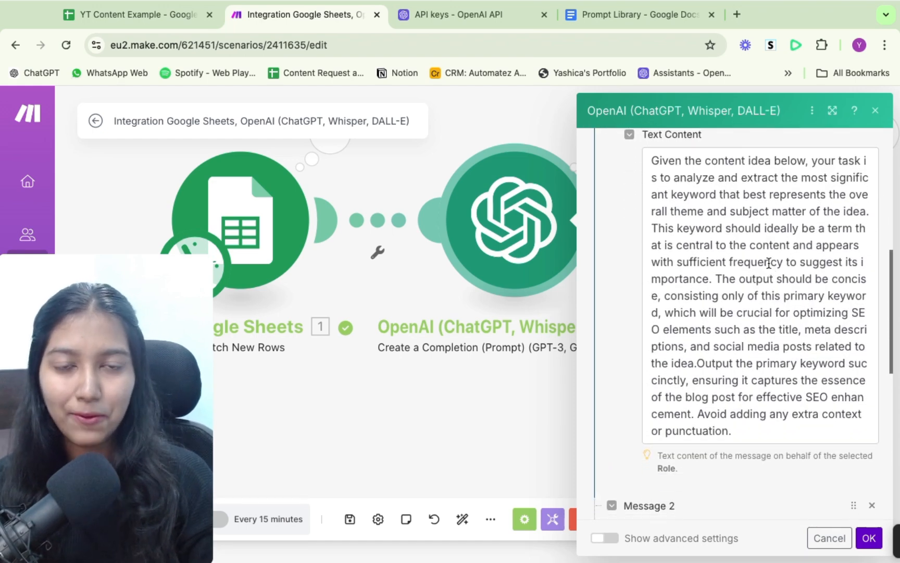
scroll(769, 263, down, 3)
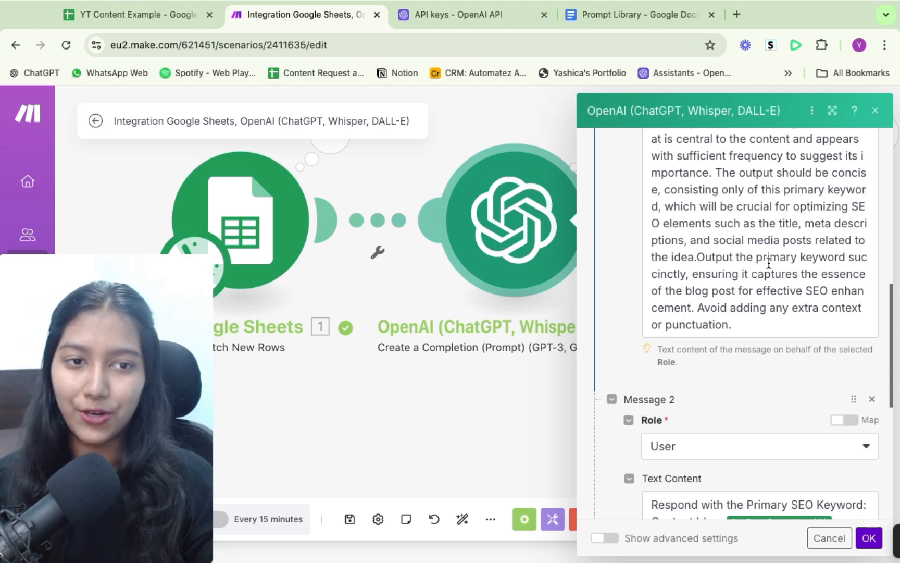
click(411, 407)
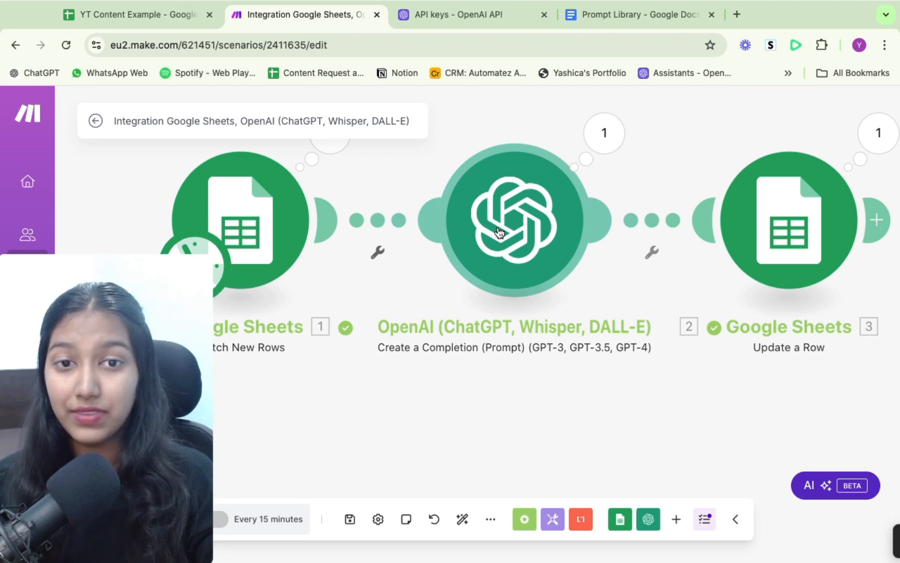
Step: Run only the OpenAI module with "the rise of ai automation" as the Raw Content test value
right_click(497, 191)
click(540, 230)
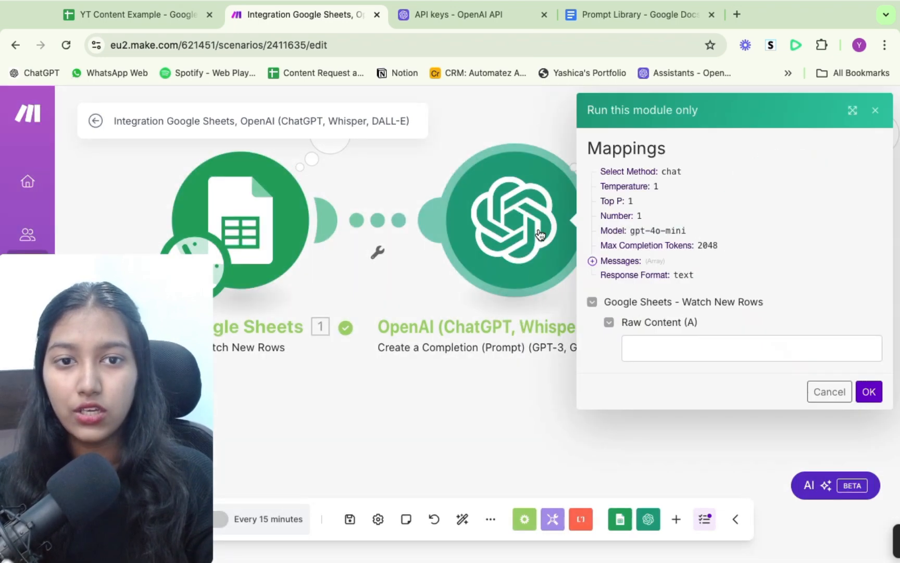
click(675, 349)
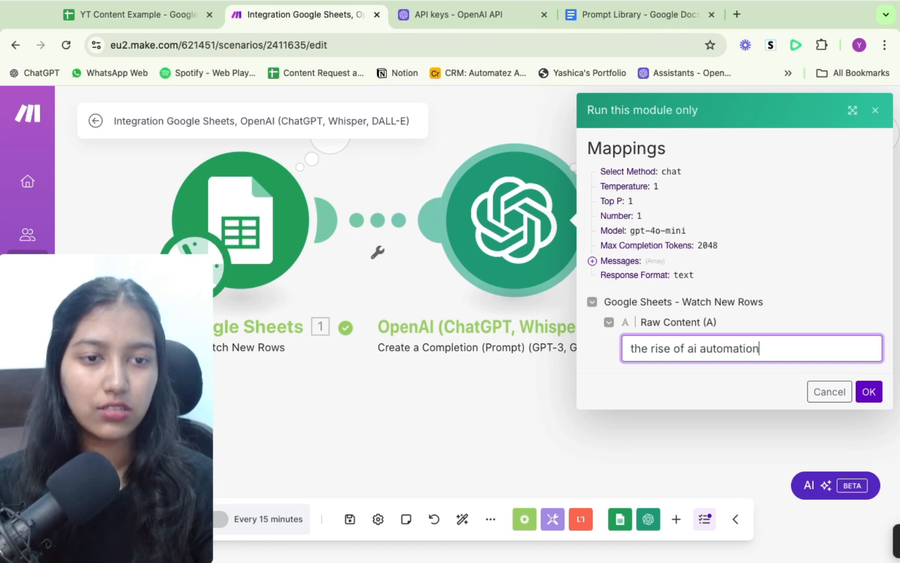
click(869, 392)
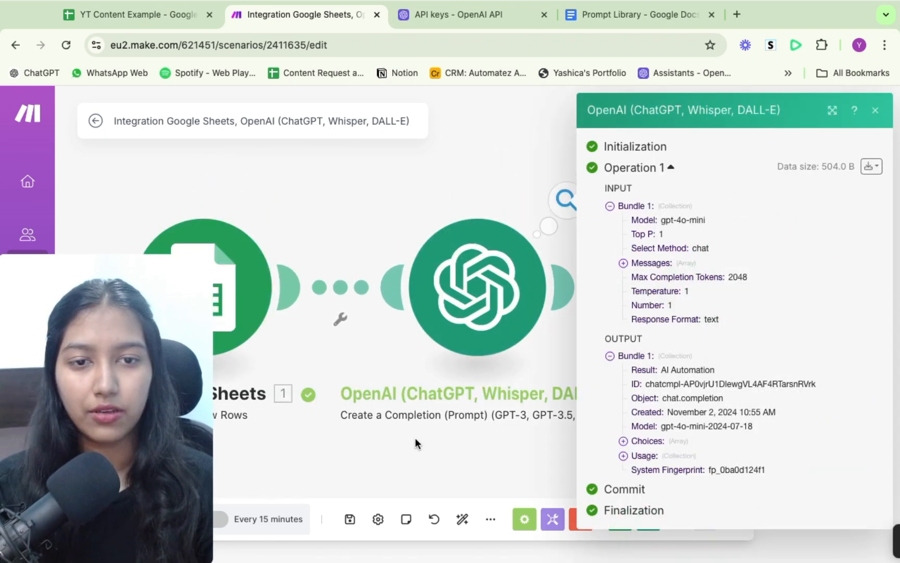
Step: Inspect the Result in the OpenAI module's test output bundle, and briefly open the module's settings
drag(632, 369, 757, 372)
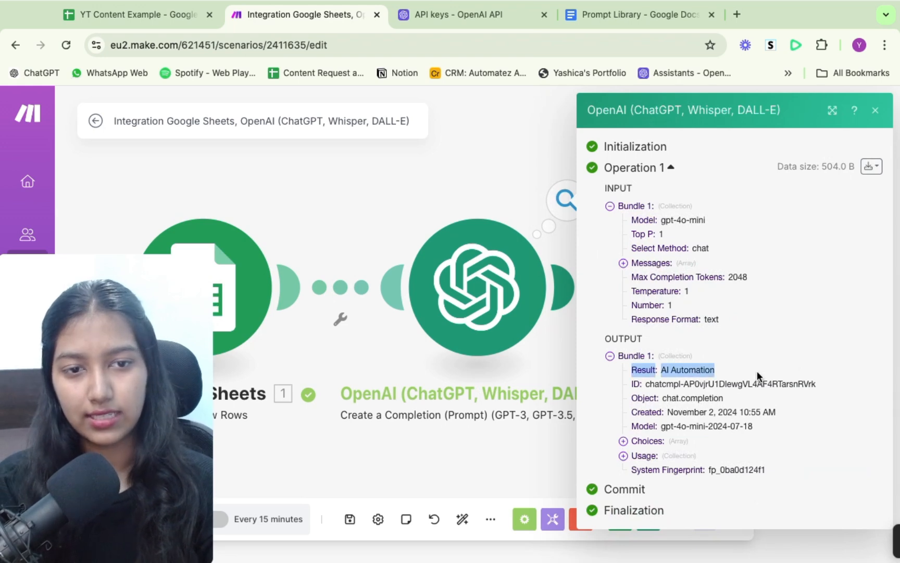
click(449, 170)
click(504, 282)
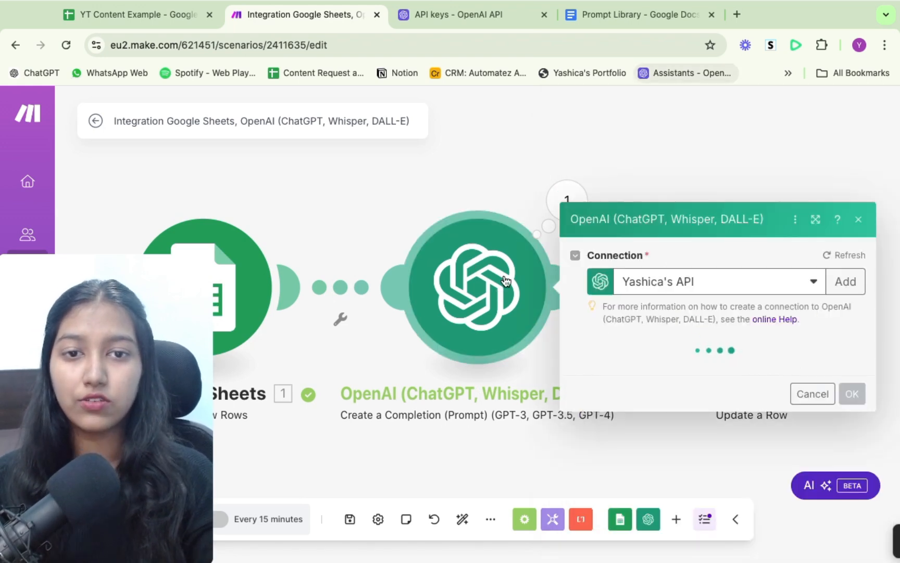
click(402, 185)
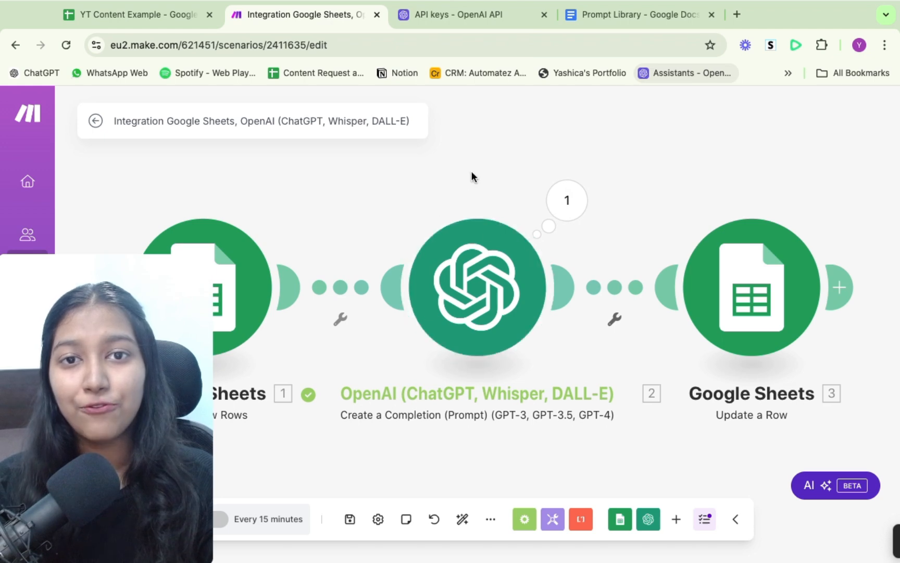
Step: Switch to the OpenAI platform, dismiss the saved-key dialog, and create a new assistant named "abc" in the Youtube Content project's Assistants dashboard
click(488, 13)
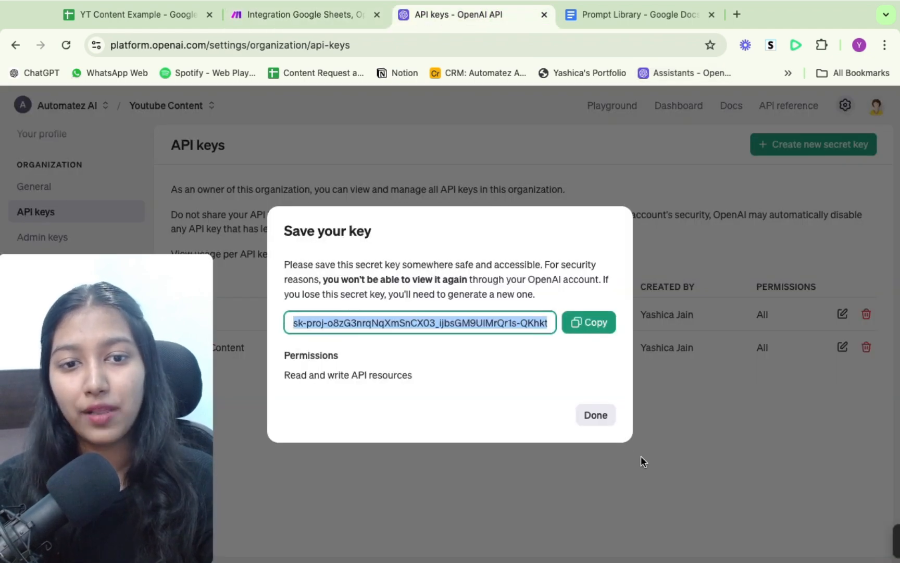
click(594, 412)
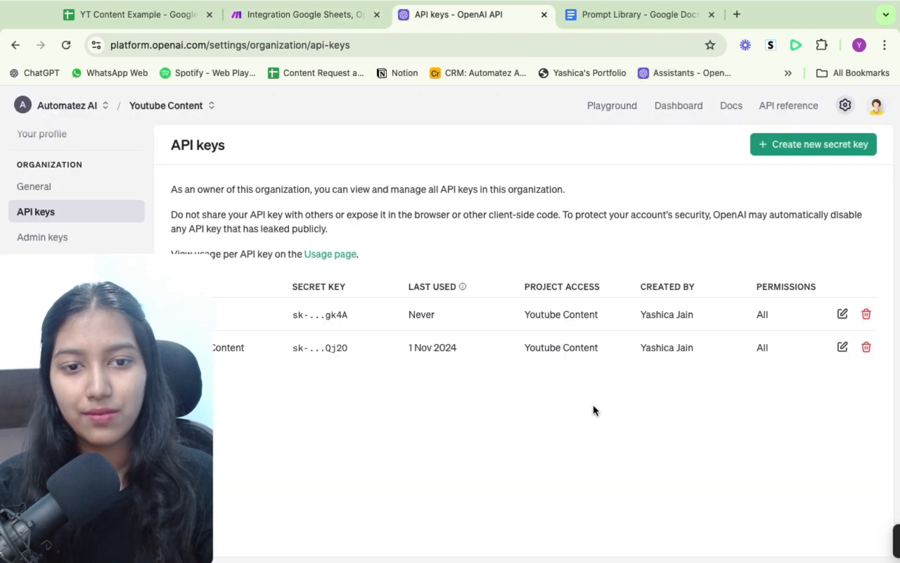
click(691, 110)
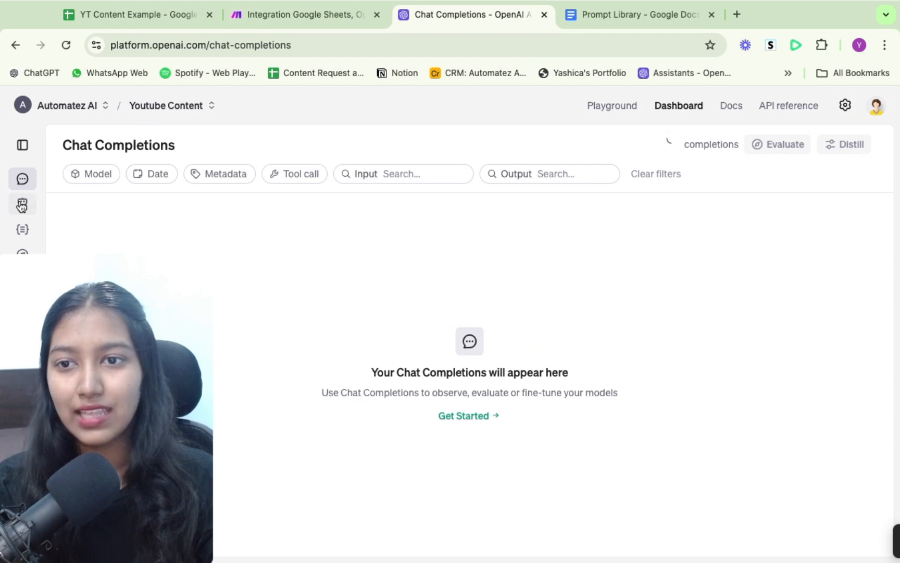
click(22, 208)
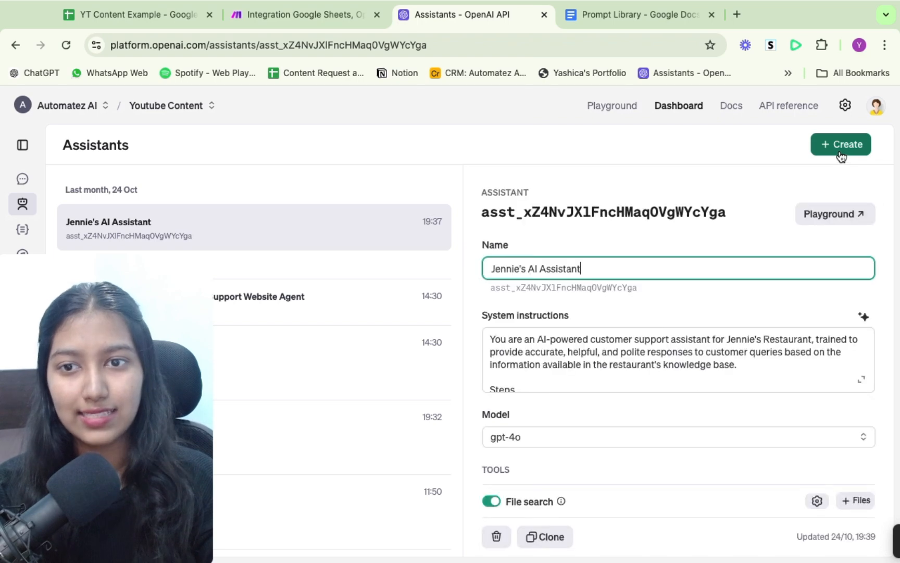
click(839, 153)
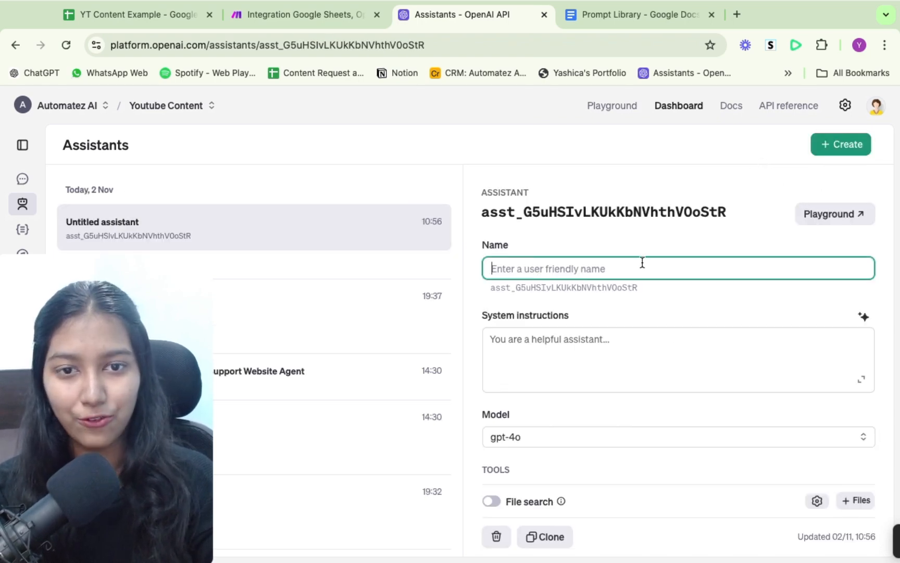
text(abc)
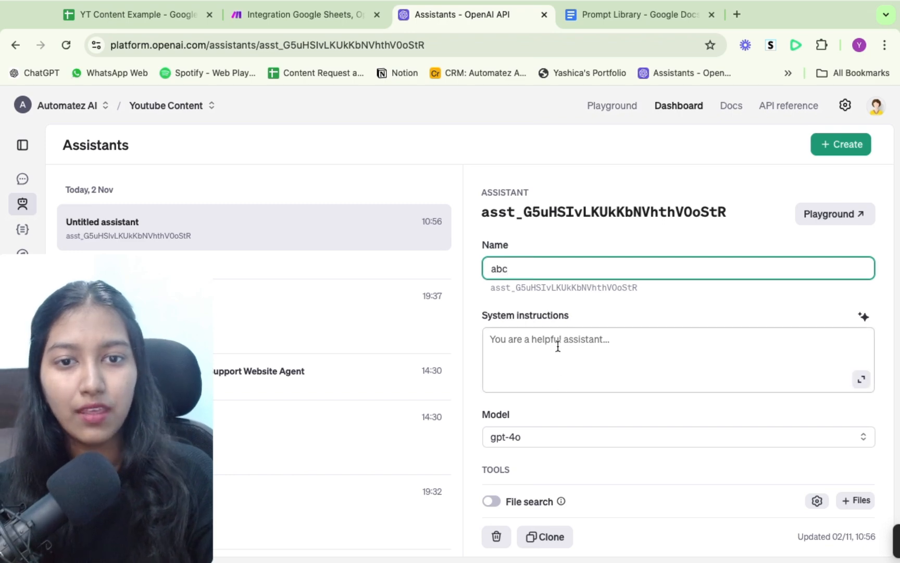
Step: Check the SEO keyword prompt in the Prompt Library document and enter "abc" as the new assistant's system instructions
click(554, 339)
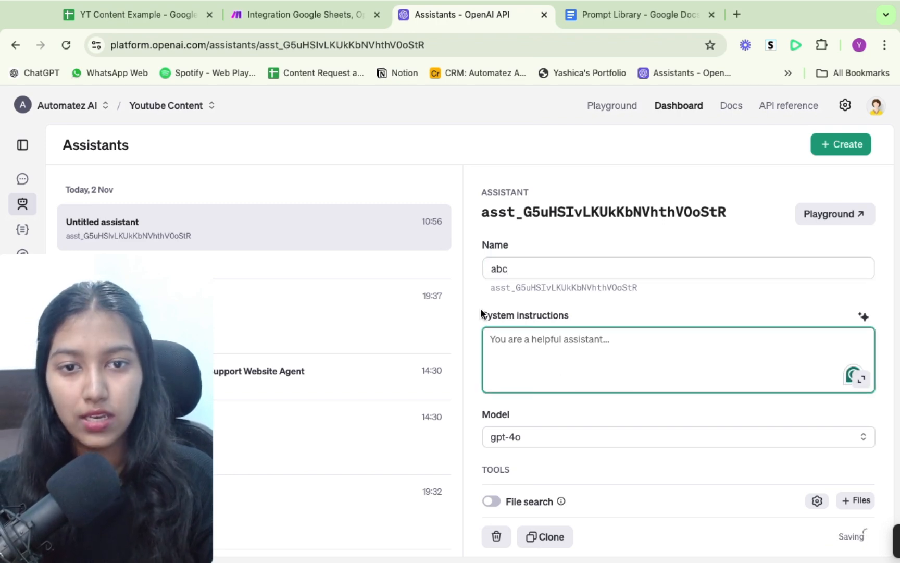
drag(482, 315, 539, 318)
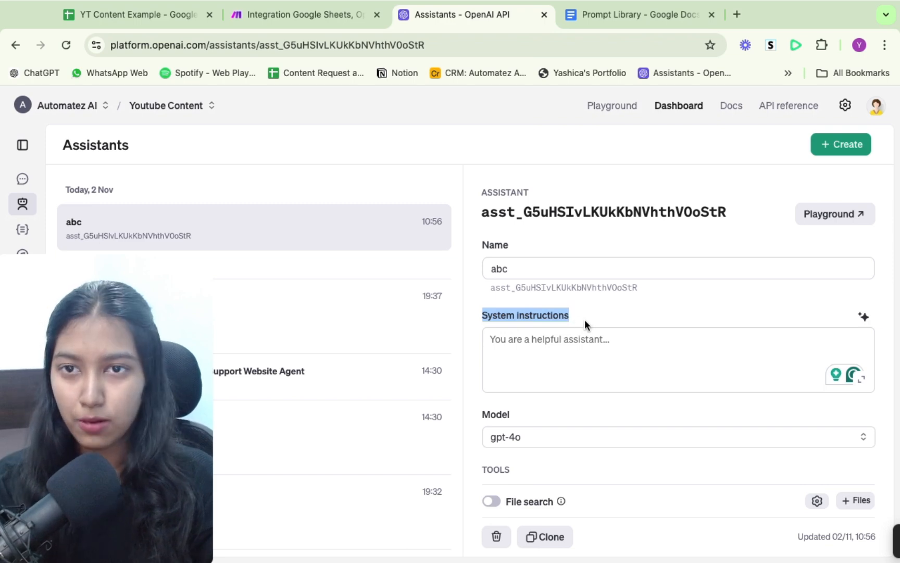
click(649, 12)
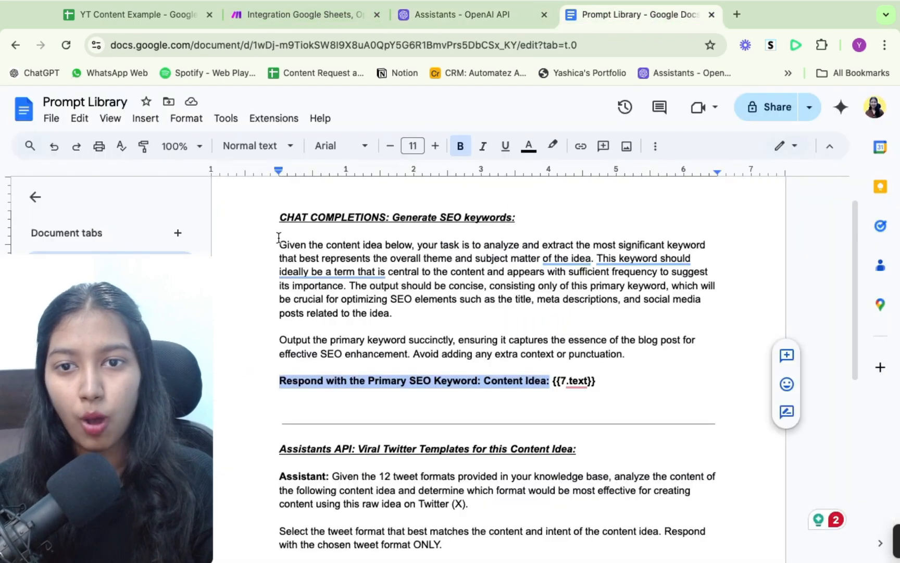
drag(279, 244, 642, 359)
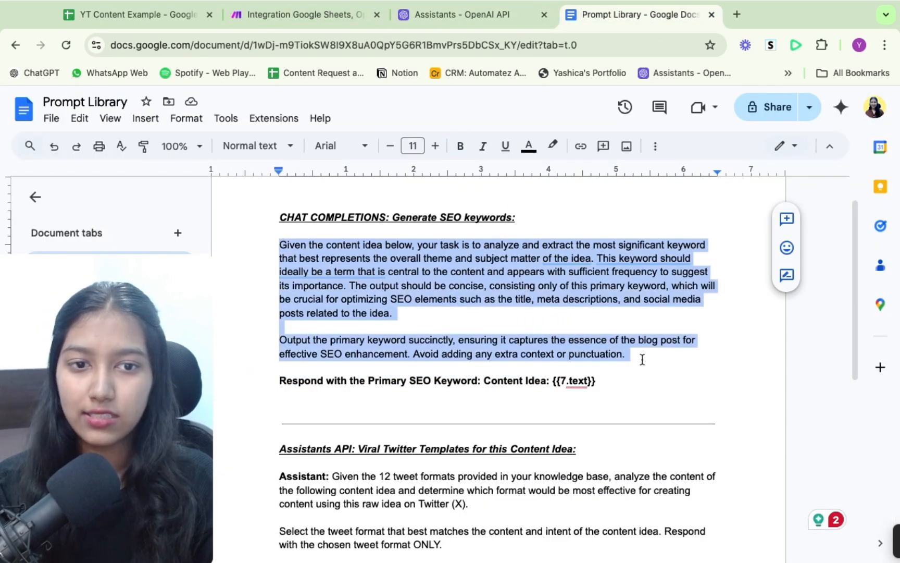
click(313, 14)
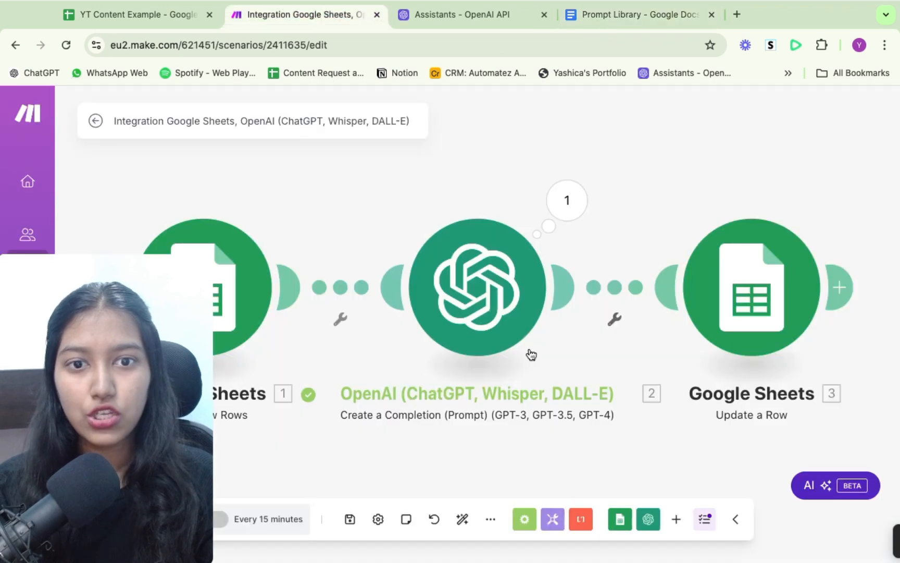
click(475, 12)
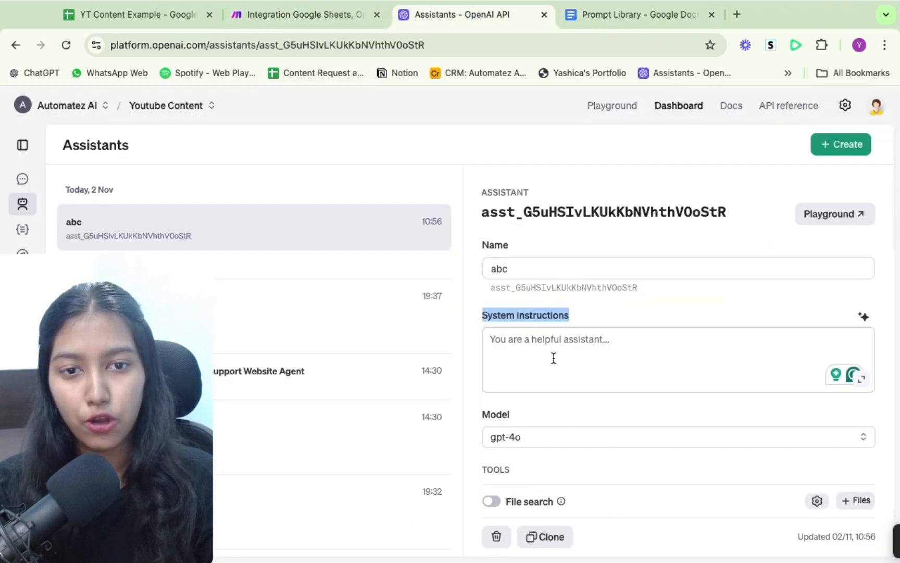
click(553, 359)
text(abc)
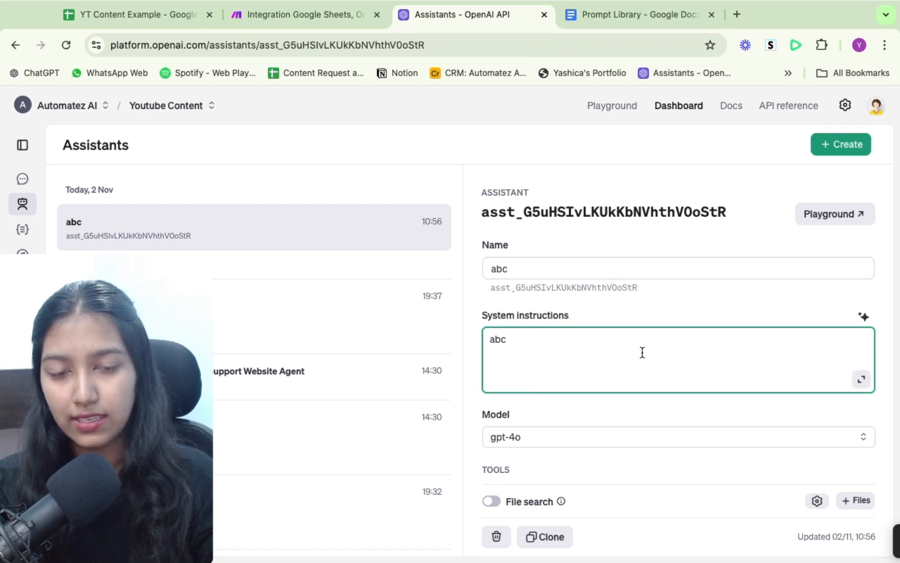
Step: Set the abc assistant's model to gpt-4o-mini
scroll(642, 352, down, 3)
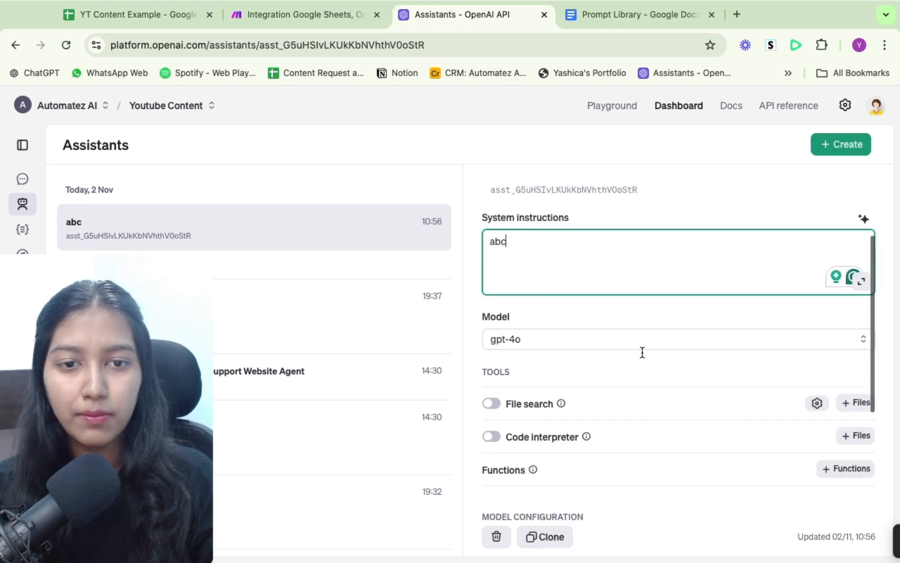
click(536, 346)
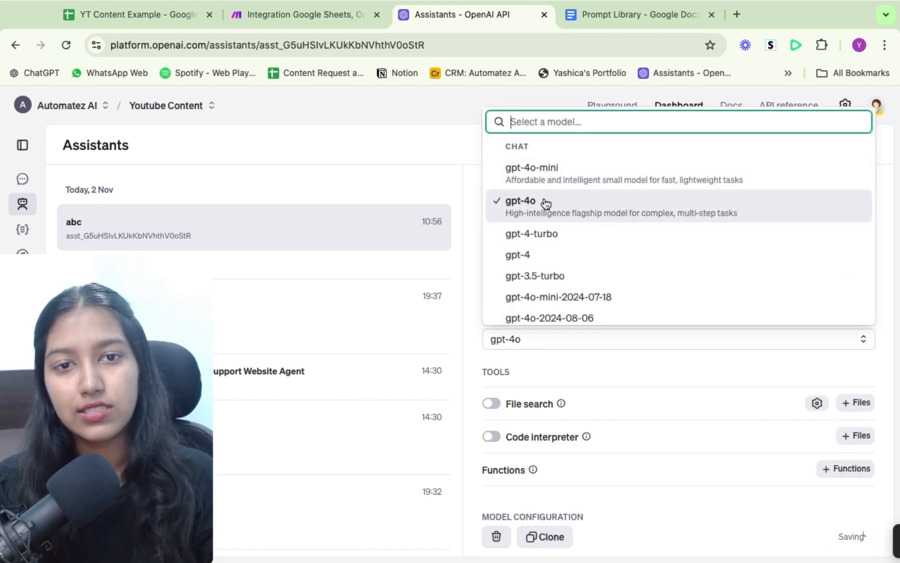
click(544, 208)
click(518, 340)
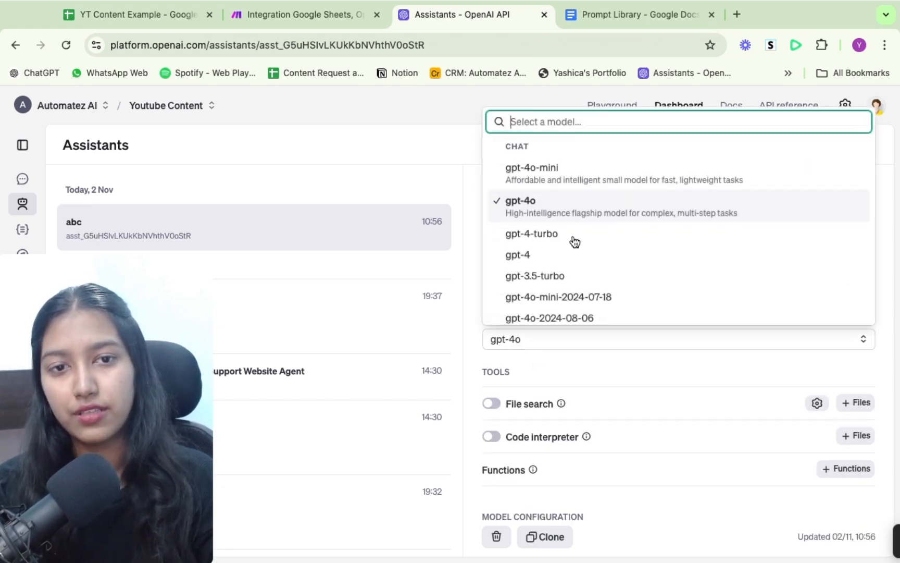
click(575, 173)
Step: Enable File search for the abc assistant and view its file attachment dialog without attaching anything
scroll(593, 349, down, 3)
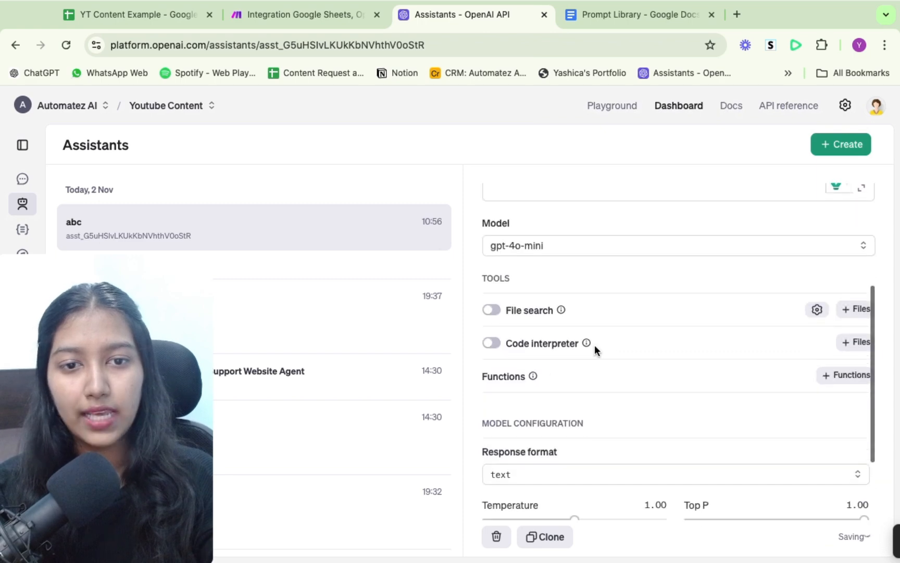
click(491, 310)
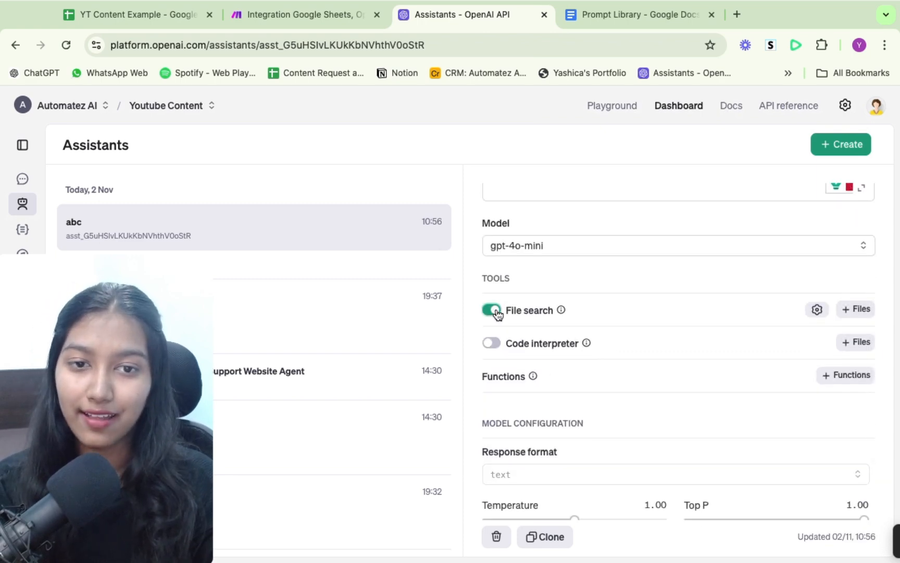
click(861, 311)
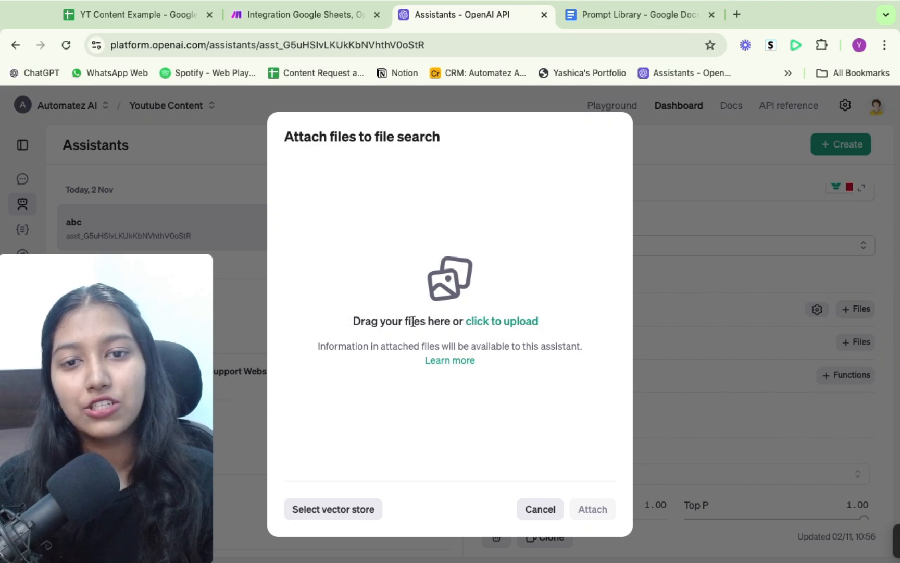
click(540, 510)
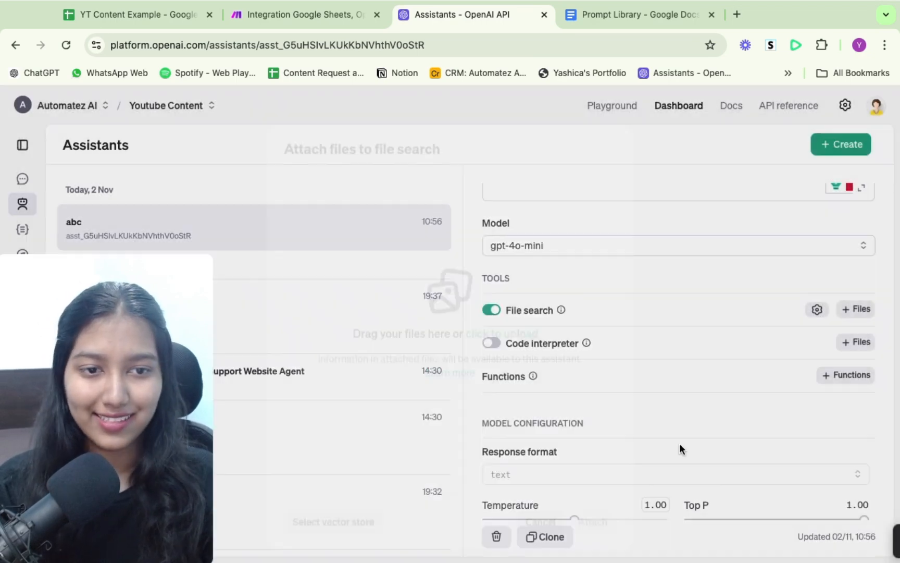
scroll(679, 443, down, 3)
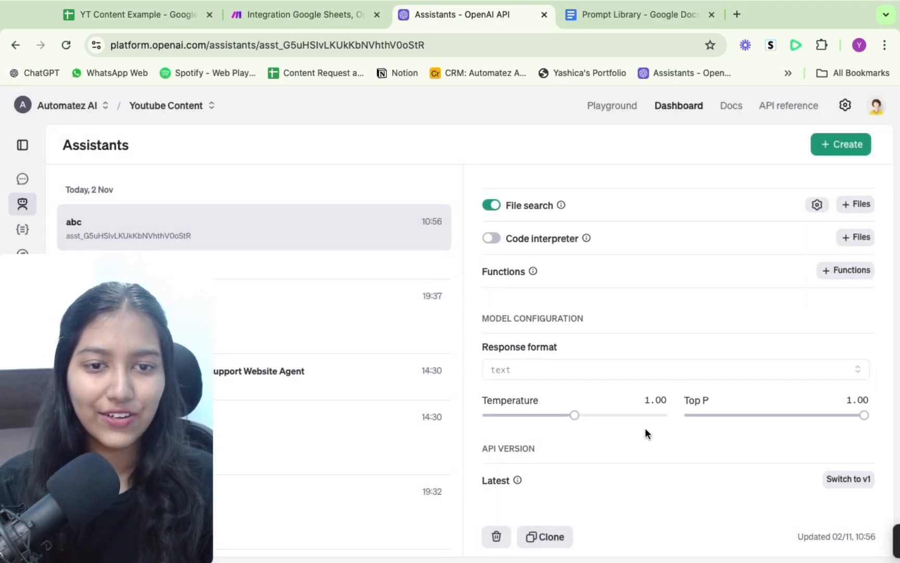
scroll(646, 427, up, 5)
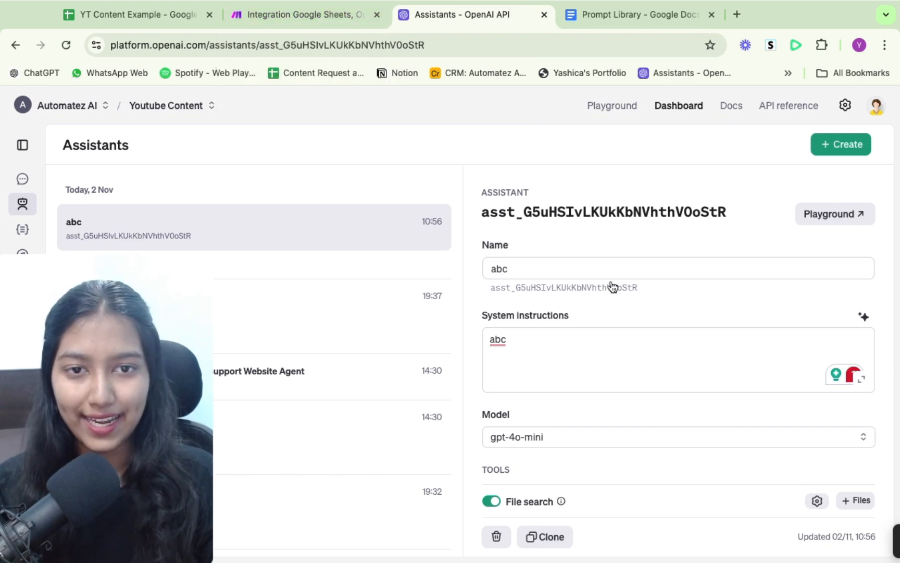
Step: Open the existing Twitter Post Template assistant and expand its system instructions for editing
click(308, 15)
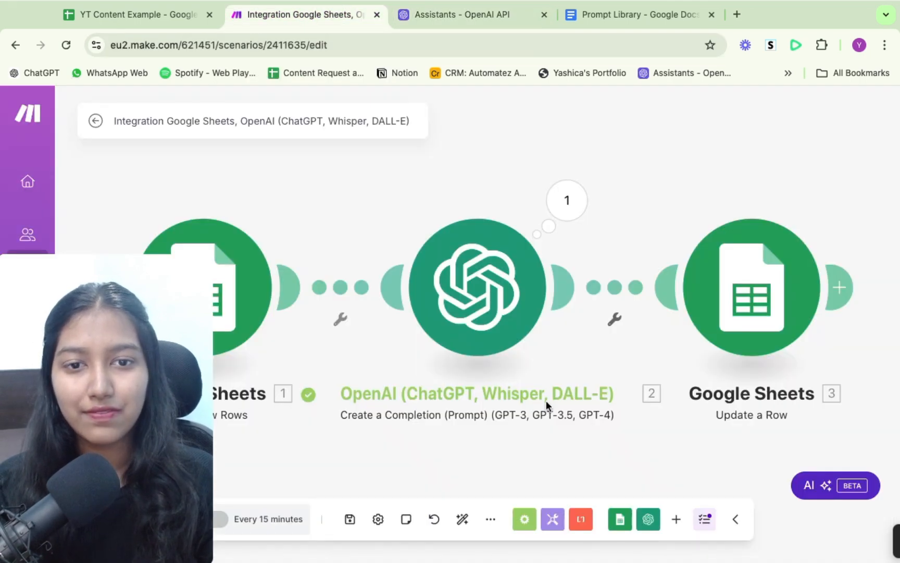
key(ctrl+Tab)
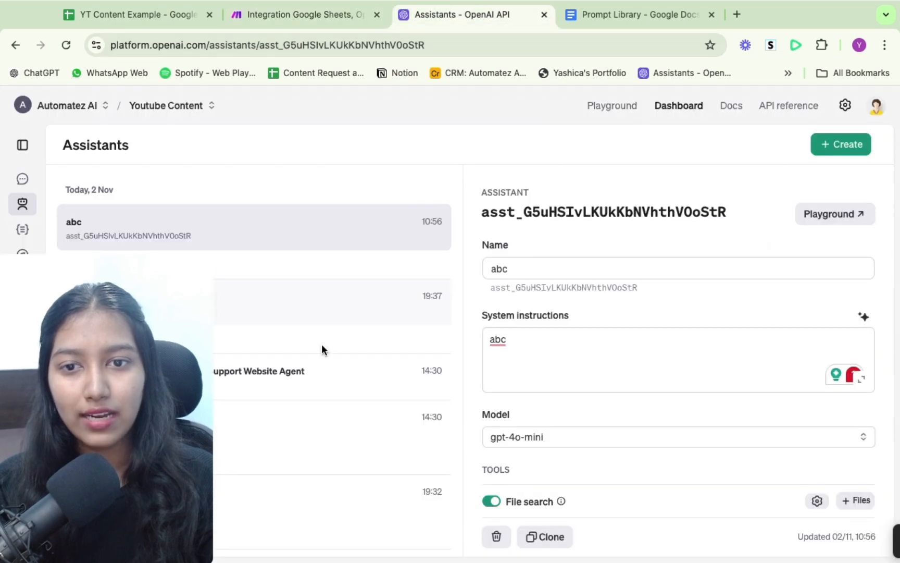
scroll(322, 343, down, 10)
scroll(322, 349, down, 2)
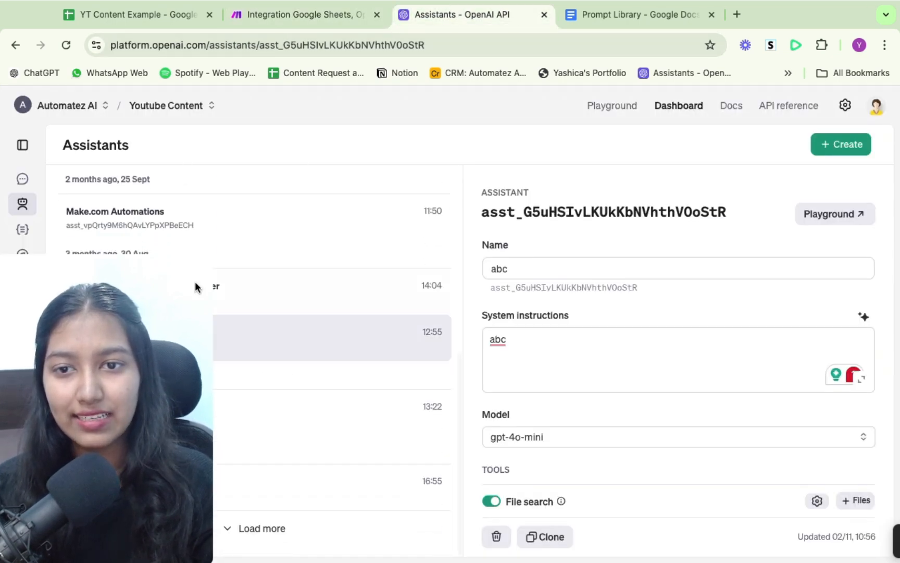
click(263, 292)
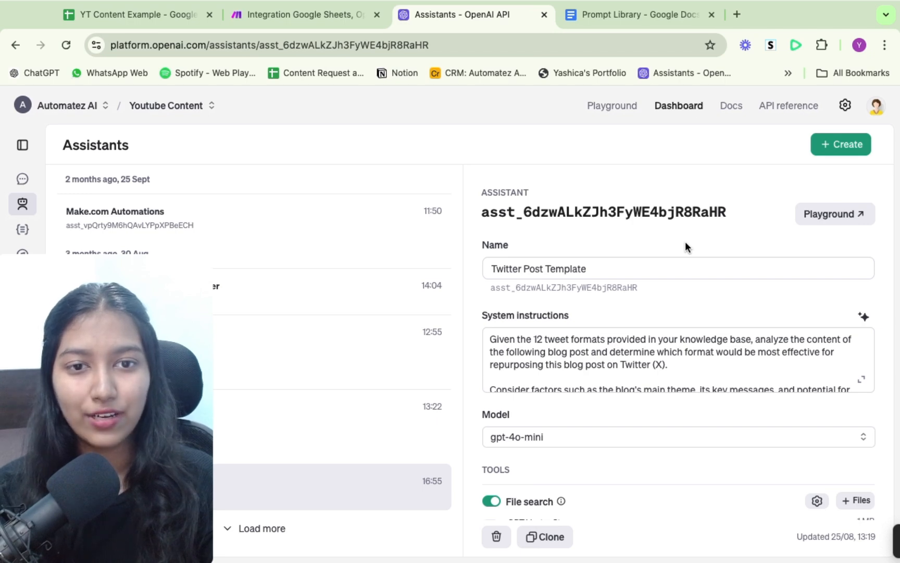
click(861, 379)
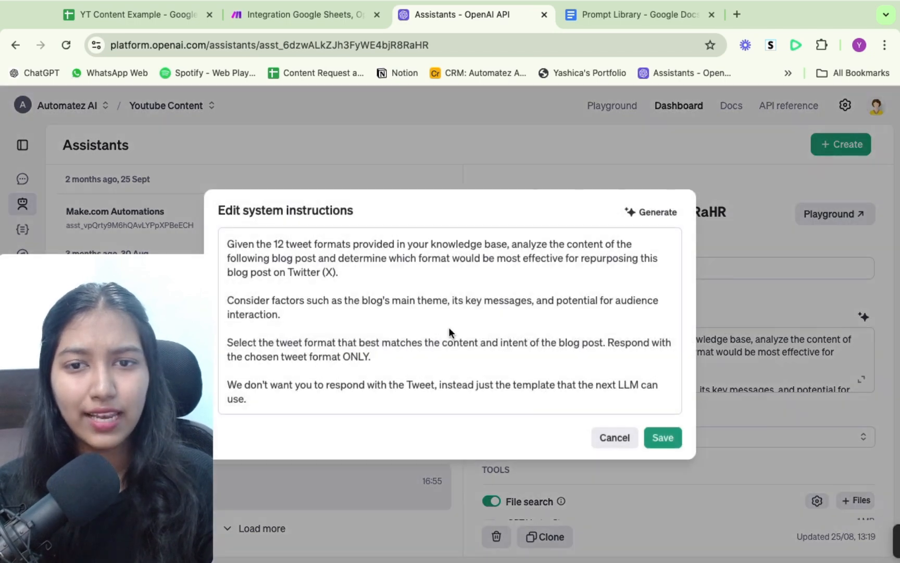
Step: In the Prompt Library document, copy the Assistant prompt under "Assistants API: Viral Twitter Templates for this Content Idea"
click(579, 13)
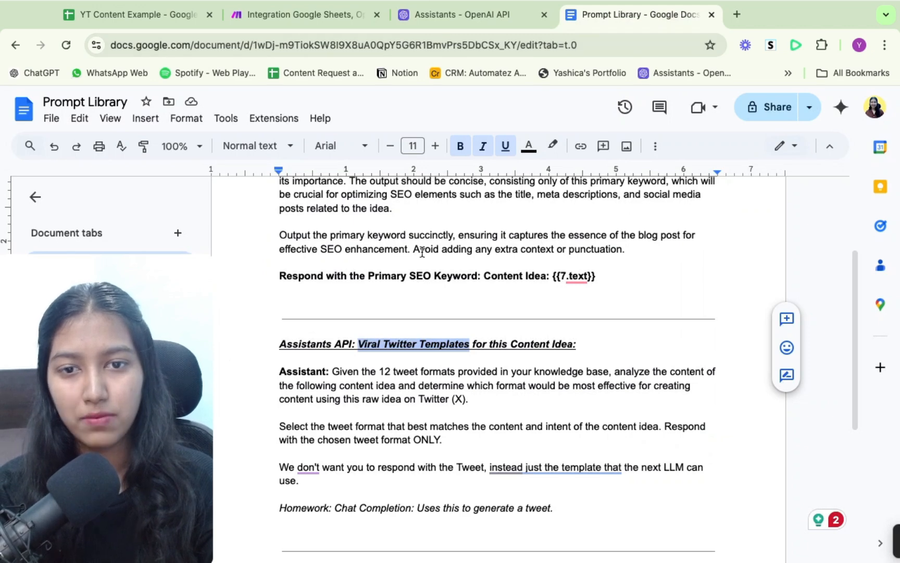
click(410, 381)
scroll(410, 381, down, 2)
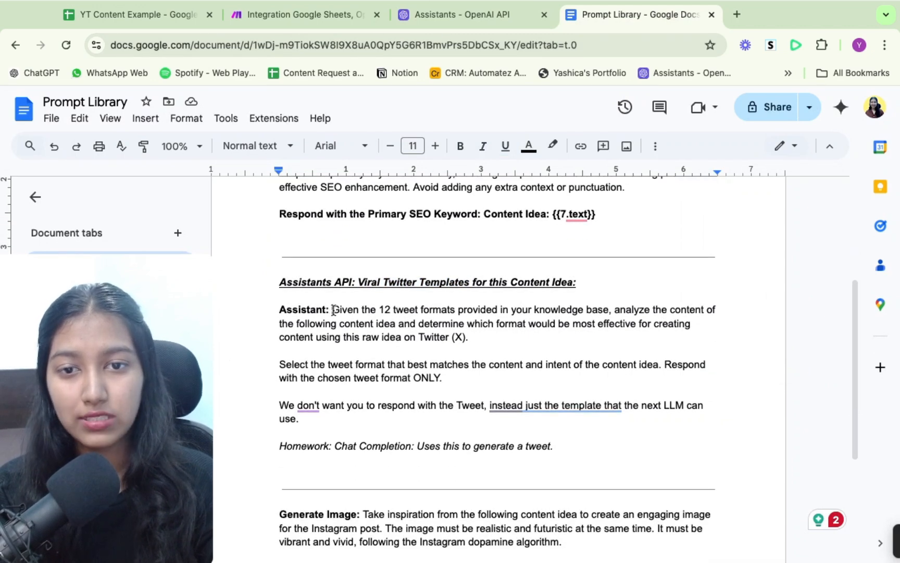
drag(331, 310, 371, 424)
key(ctrl+c)
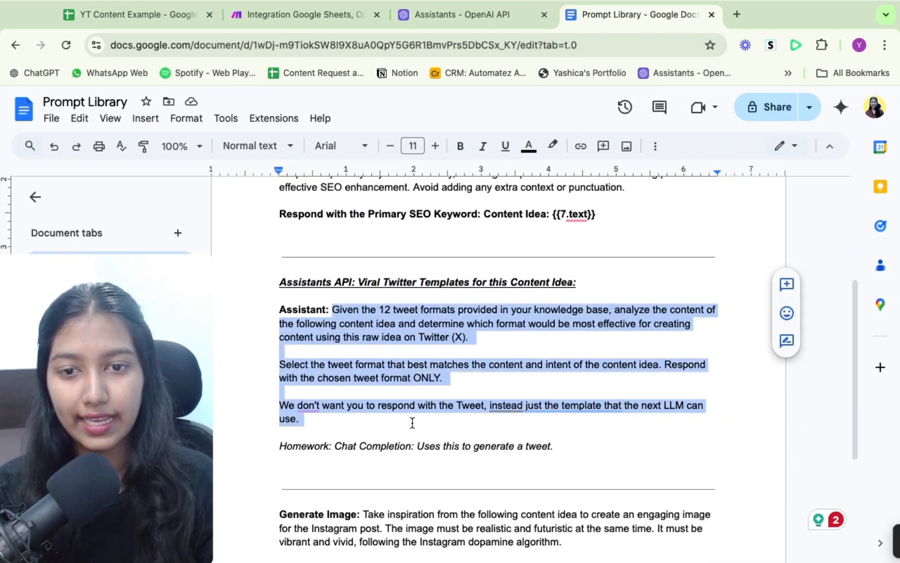
Step: Back in the OpenAI dashboard, replace the Twitter Post Template assistant's system instructions with the copied prompt and save them
click(476, 14)
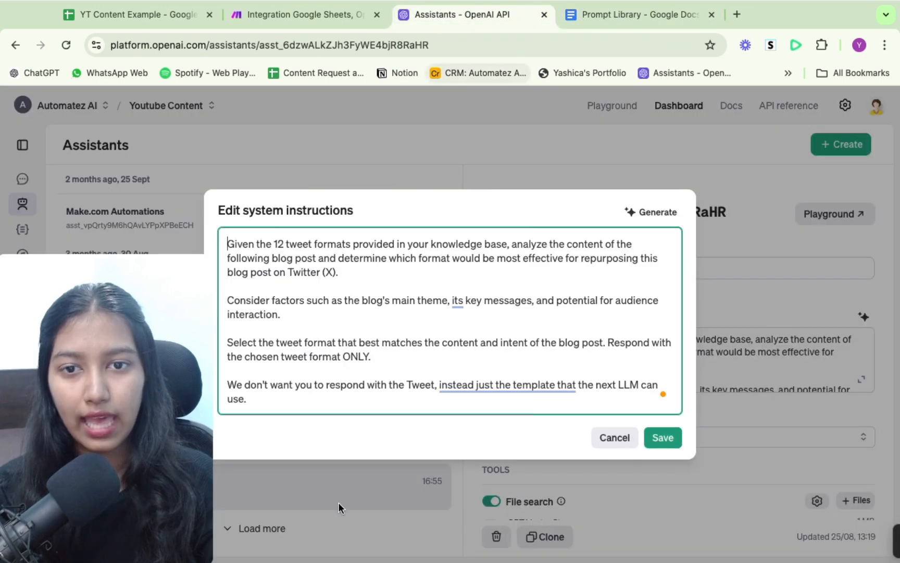
key(ctrl+a)
key(ctrl+v)
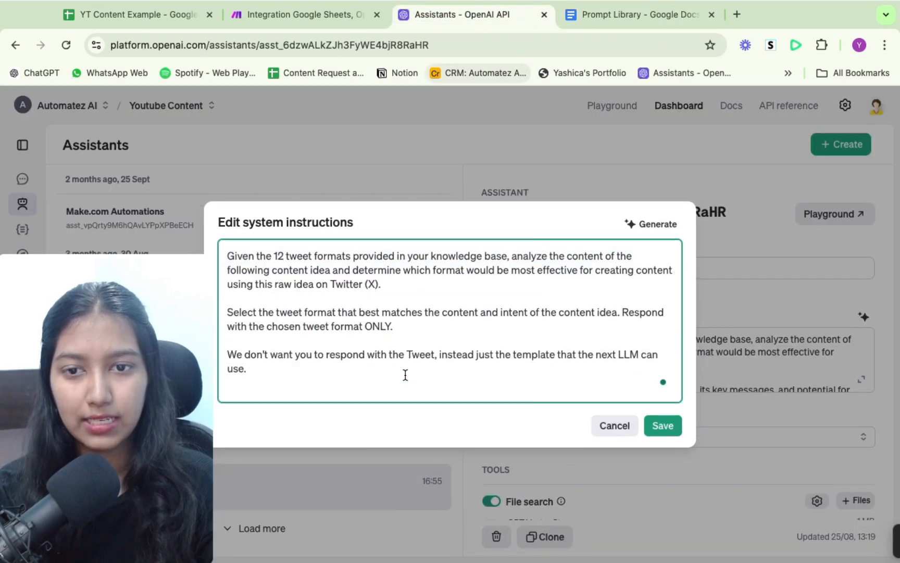
click(663, 425)
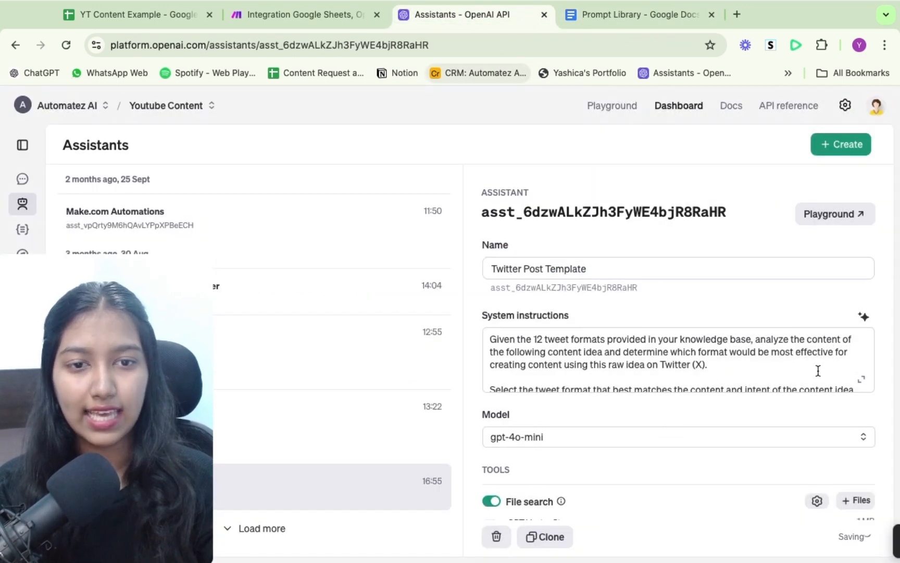
Step: Review the Twitter Post Template assistant's system instructions and the files in its attached GPT Vector Store
click(861, 379)
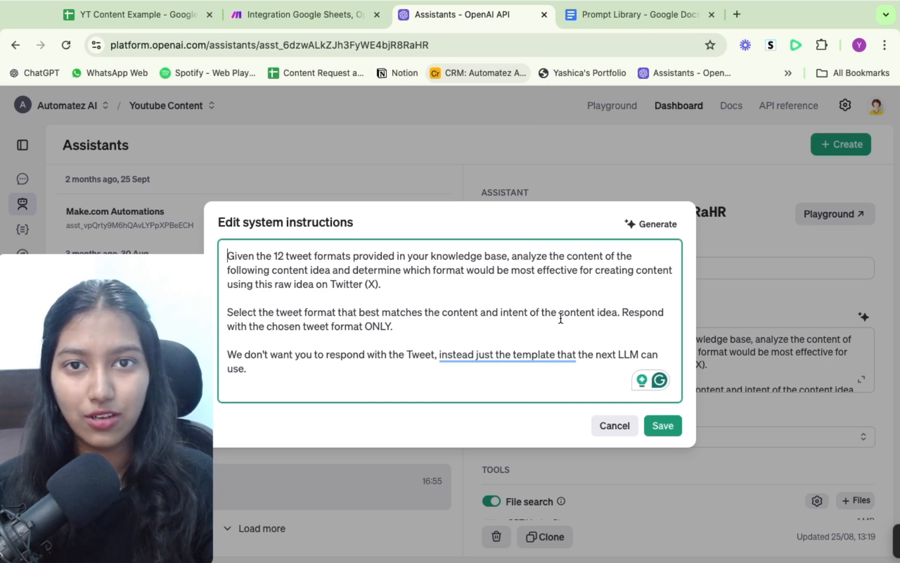
click(780, 347)
scroll(779, 348, down, 5)
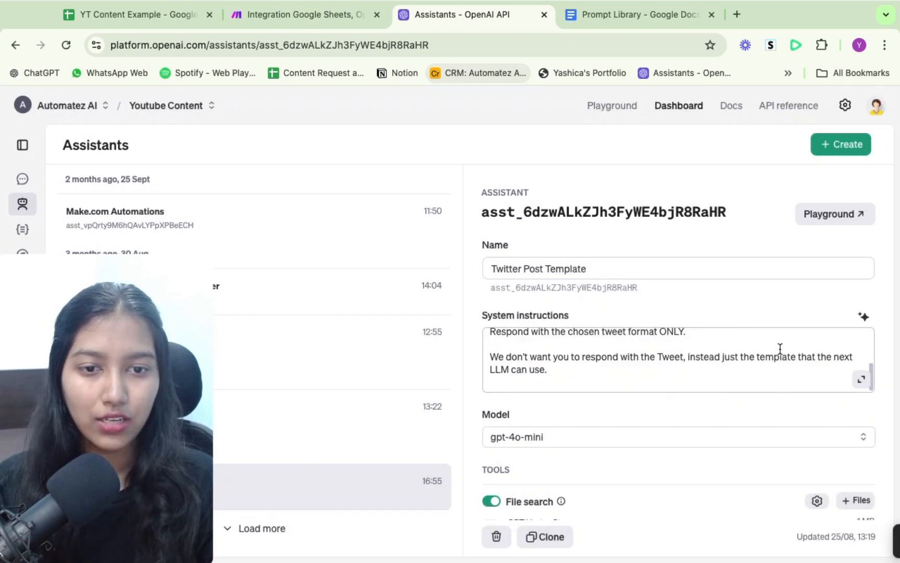
scroll(638, 385, down, 3)
click(539, 335)
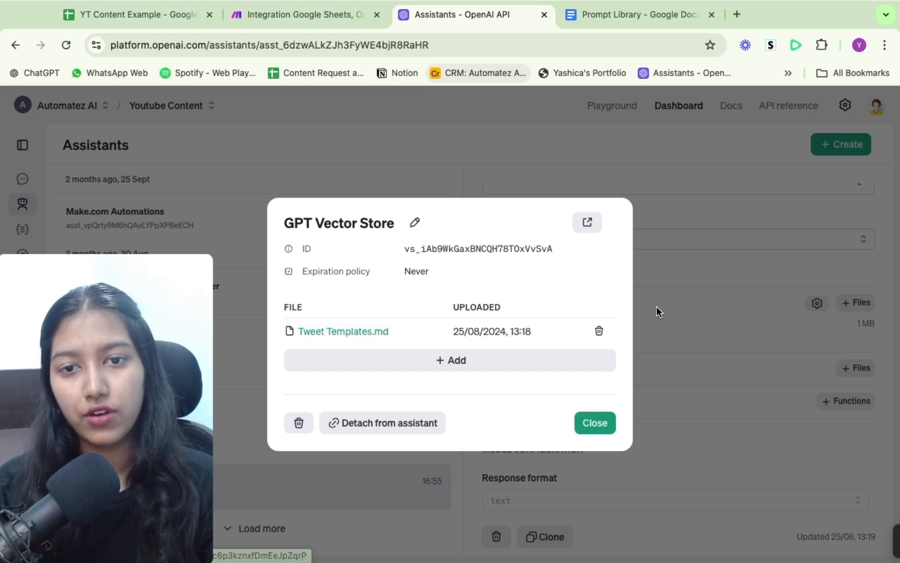
click(697, 270)
scroll(697, 270, up, 4)
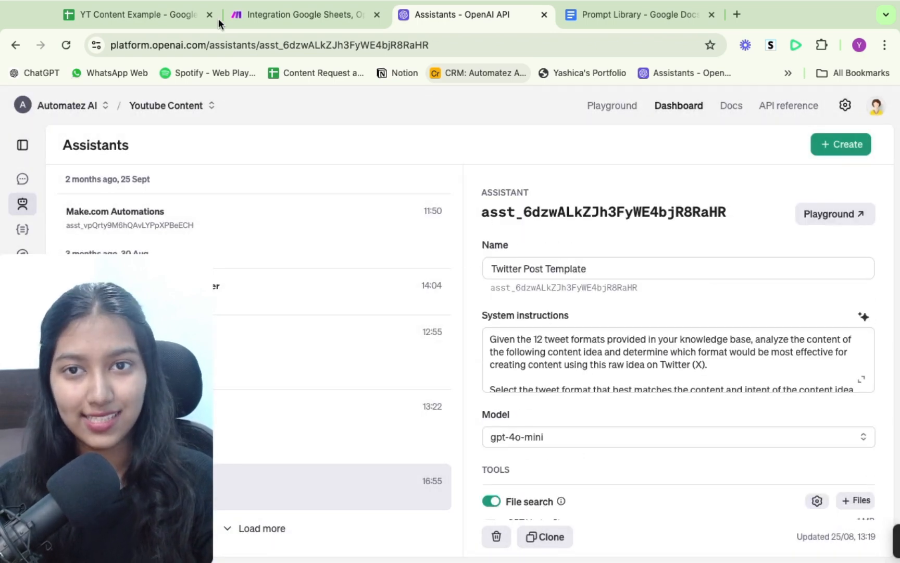
Step: Switch to the Make scenario and rename it "Open AI and Make Tutorial"
click(257, 15)
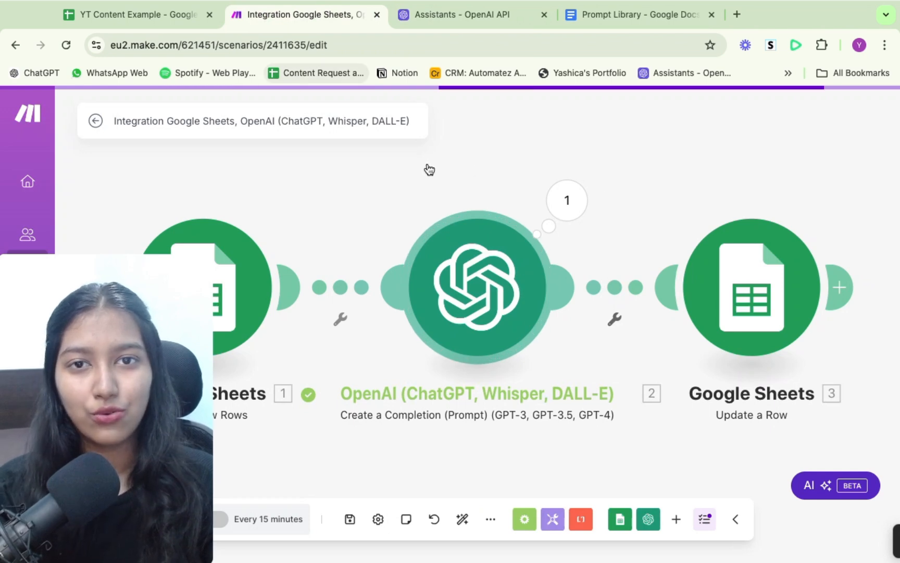
triple_click(273, 121)
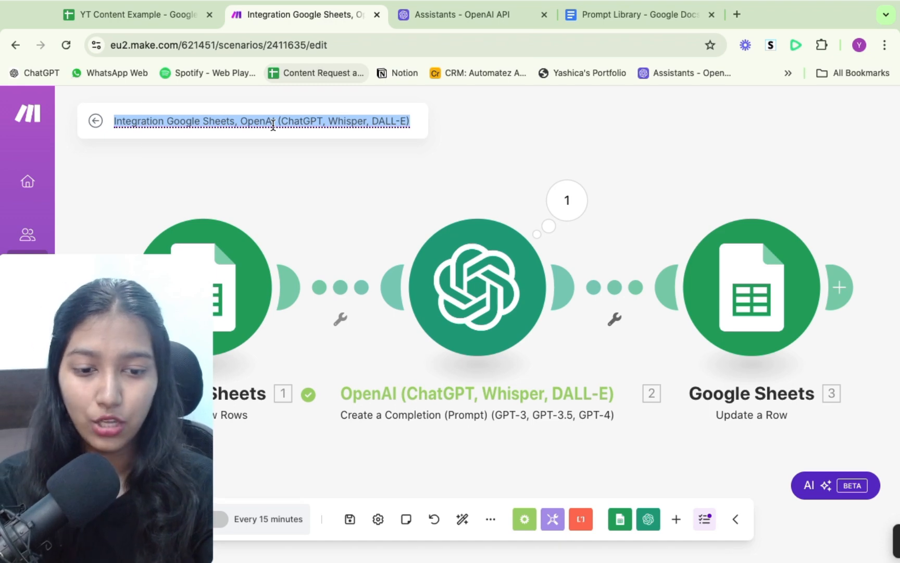
text(Open AI a)
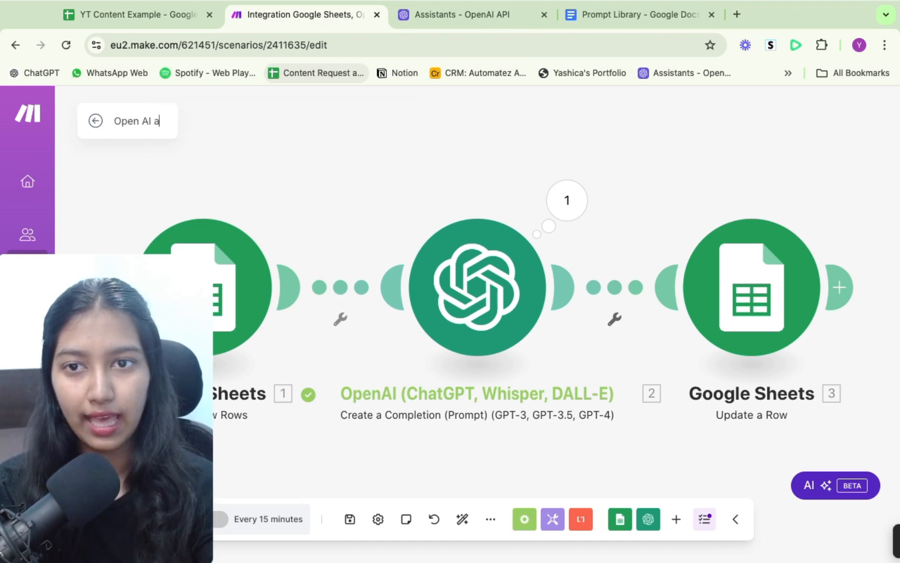
text(nd Make)
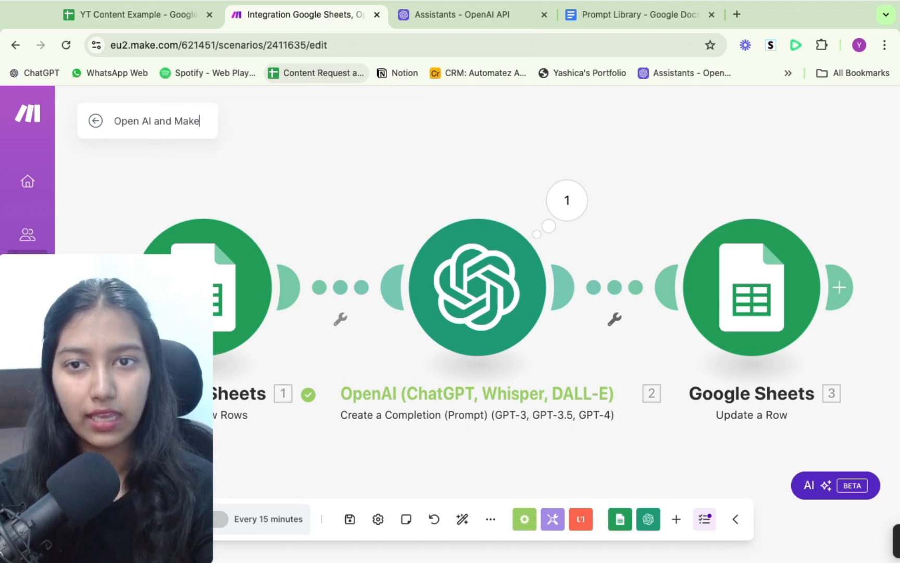
text( Tutorial)
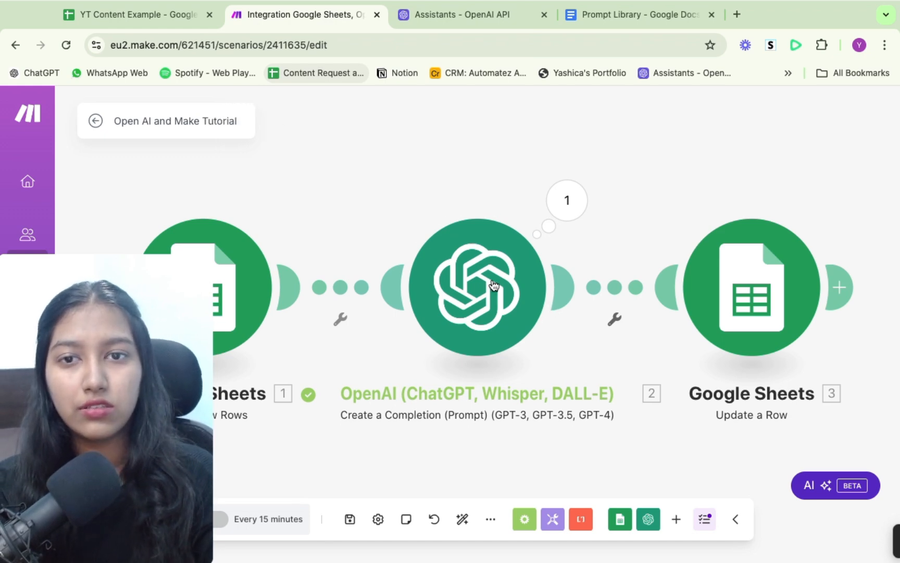
Step: In the YT Content Example spreadsheet, add the header "Tweet Template" in cell C1
click(172, 14)
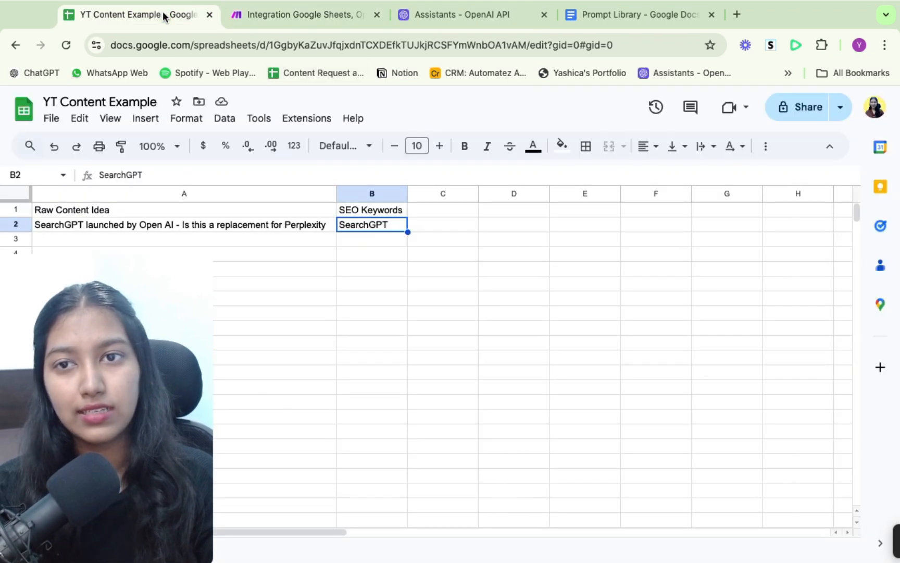
click(435, 212)
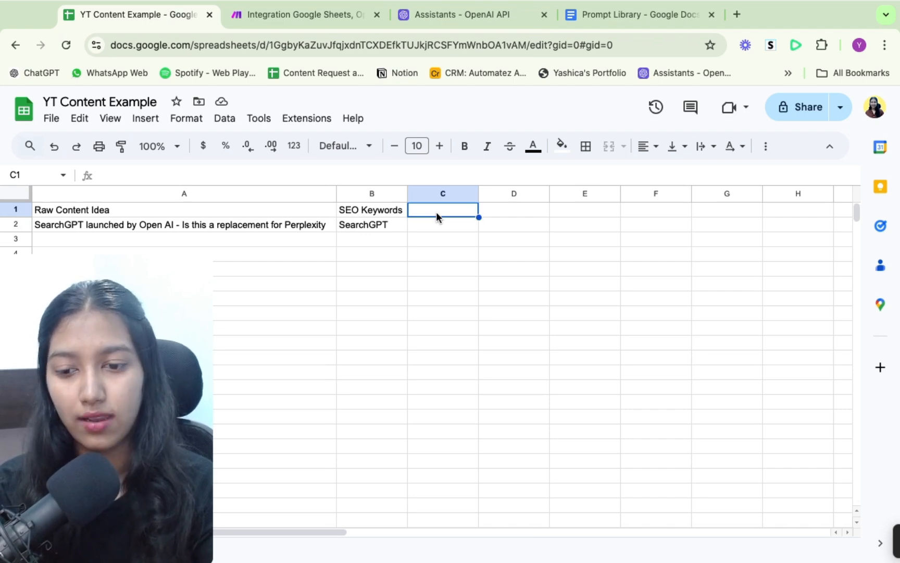
text(Tweet)
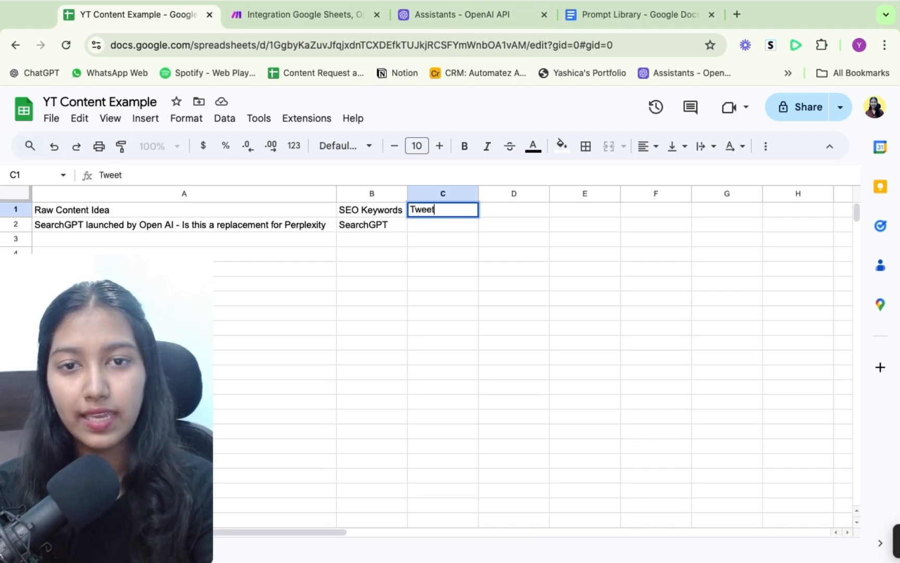
text( Template)
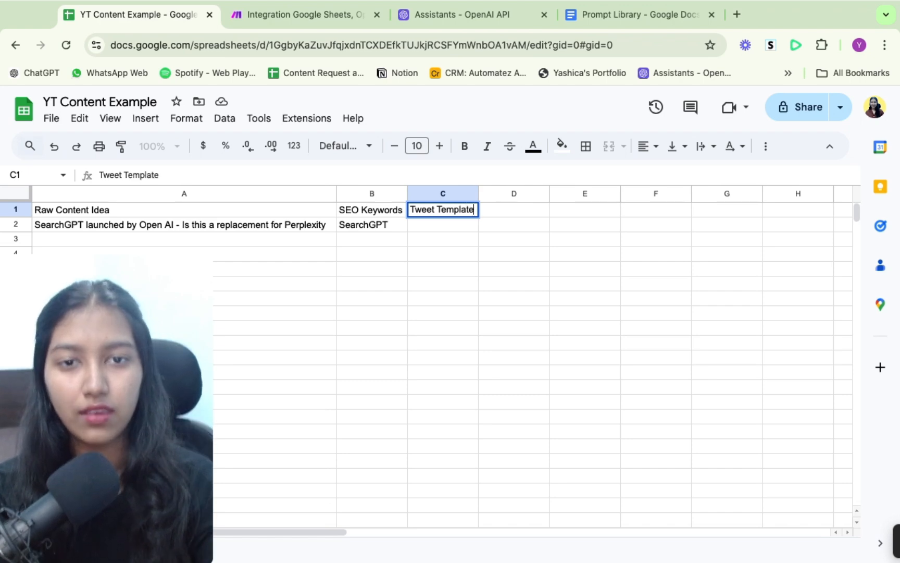
click(499, 348)
Step: In the Make scenario, insert an OpenAI "Message an Assistant" module between the completion module and the Google Sheets "Update a Row" module
click(275, 14)
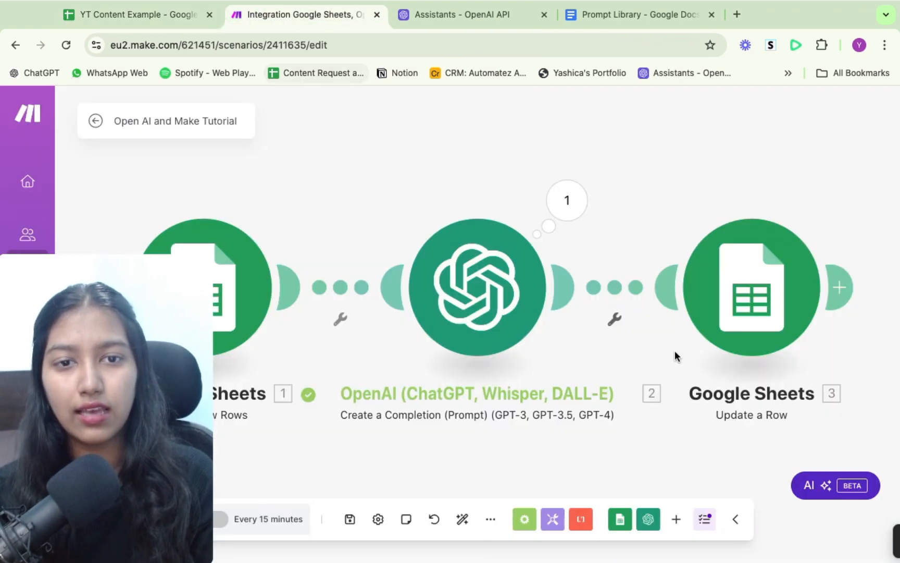
right_click(605, 286)
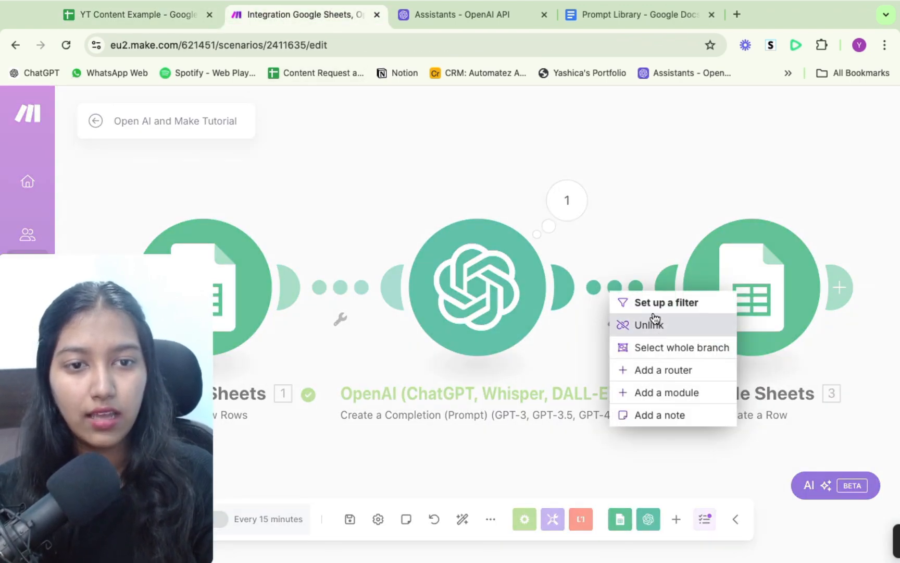
click(664, 392)
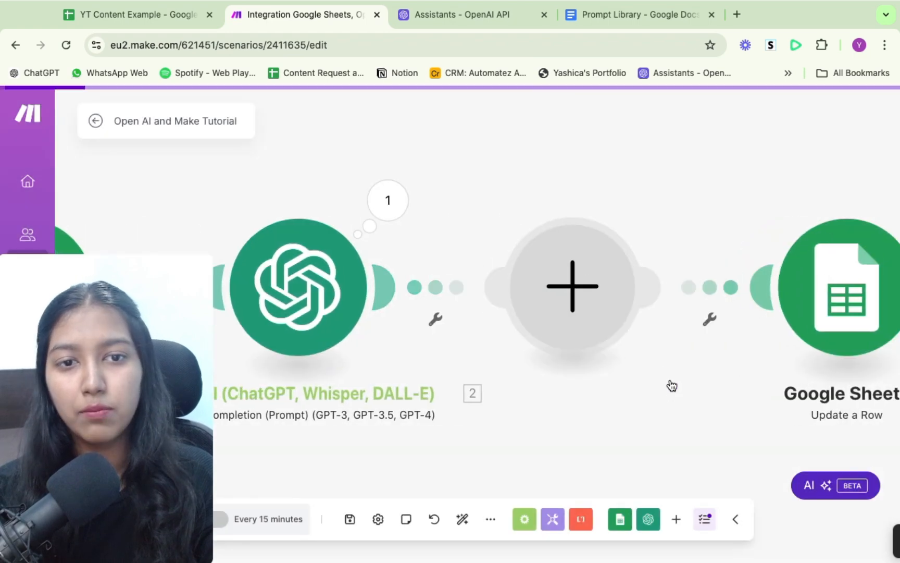
click(658, 206)
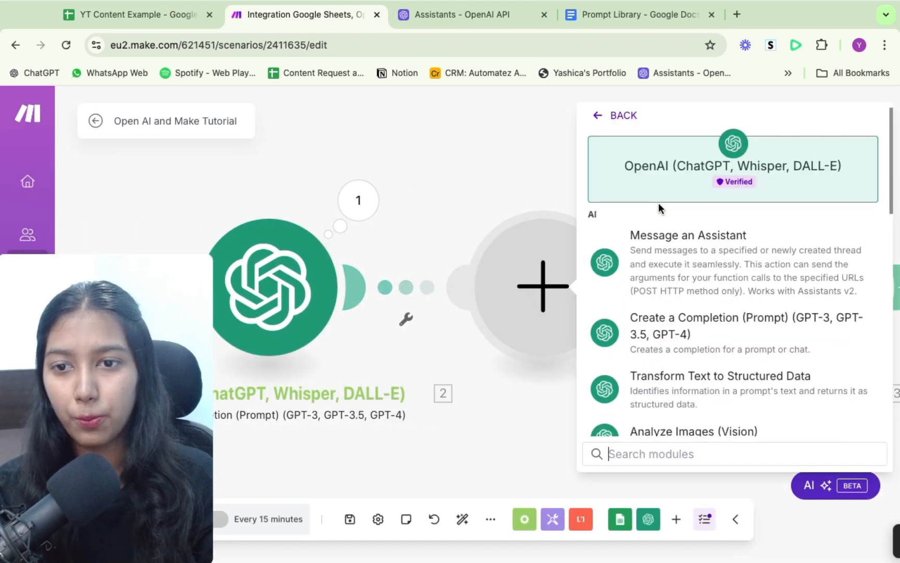
scroll(659, 203, down, 2)
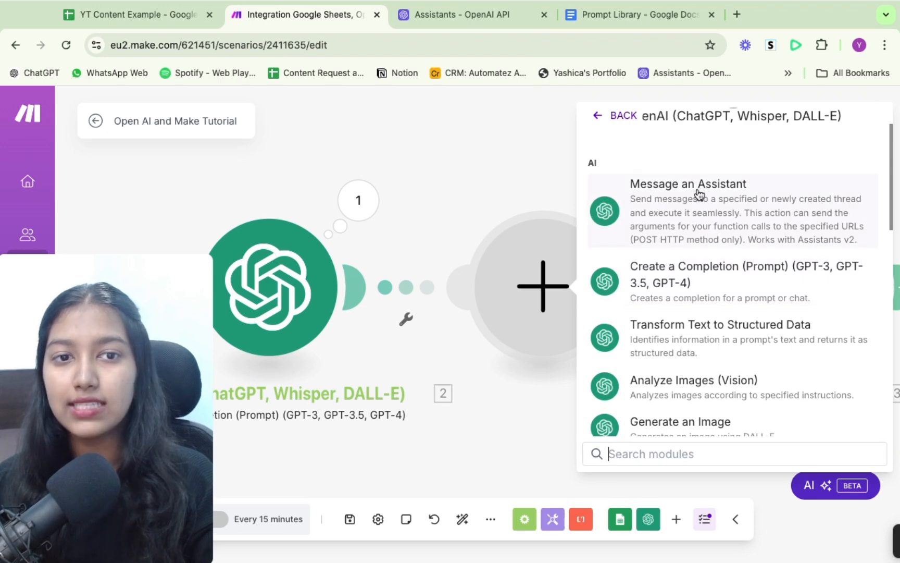
click(706, 220)
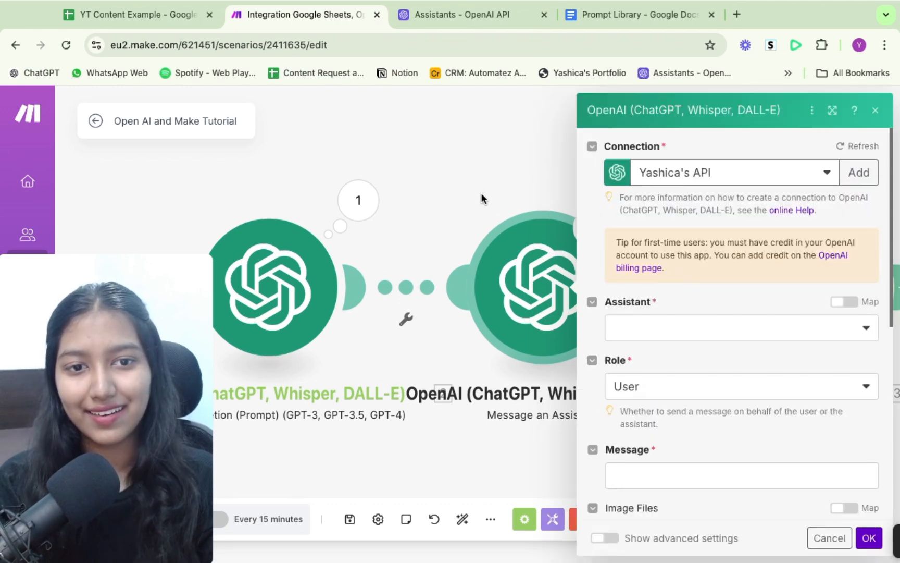
Step: Choose Twitter Post Template (gpt-4o-mini) as the assistant for the new OpenAI module
click(669, 330)
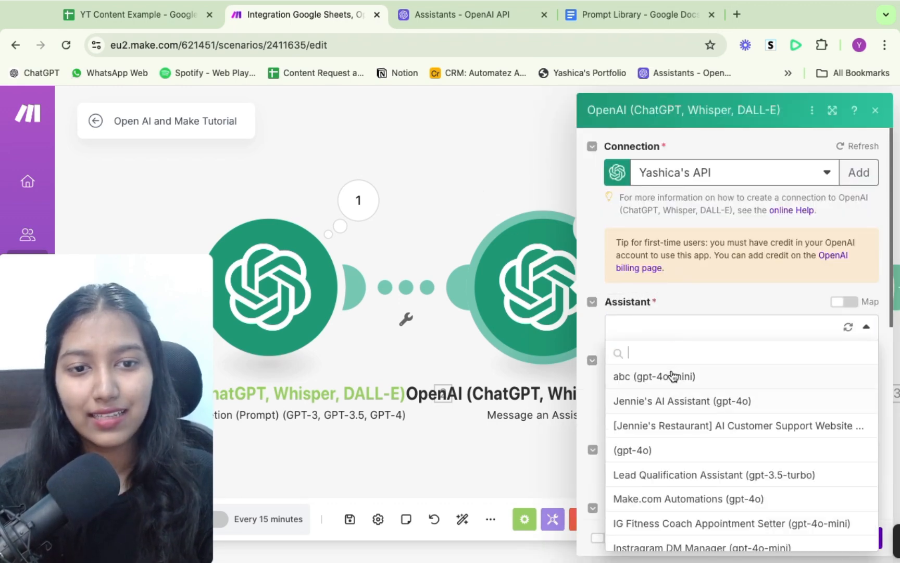
scroll(669, 466, down, 3)
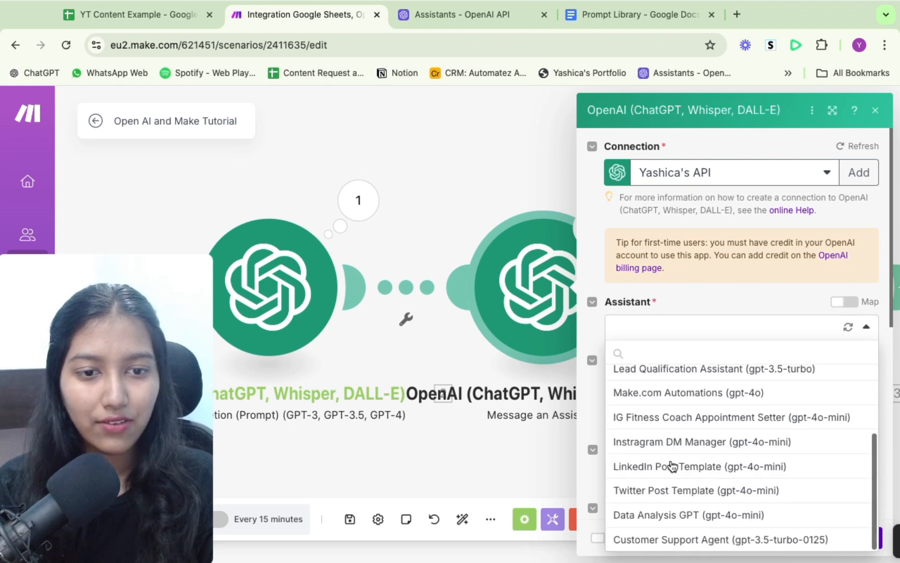
click(634, 492)
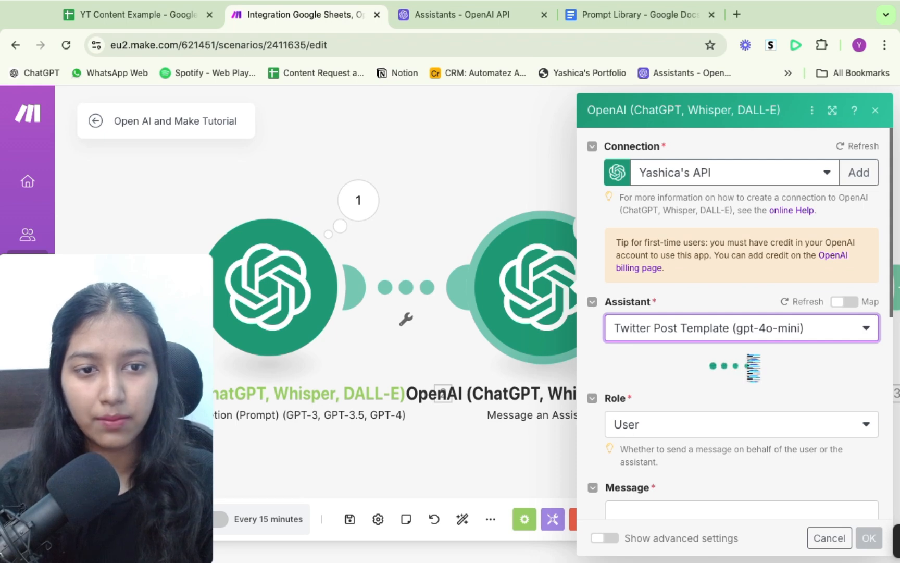
scroll(747, 356, down, 3)
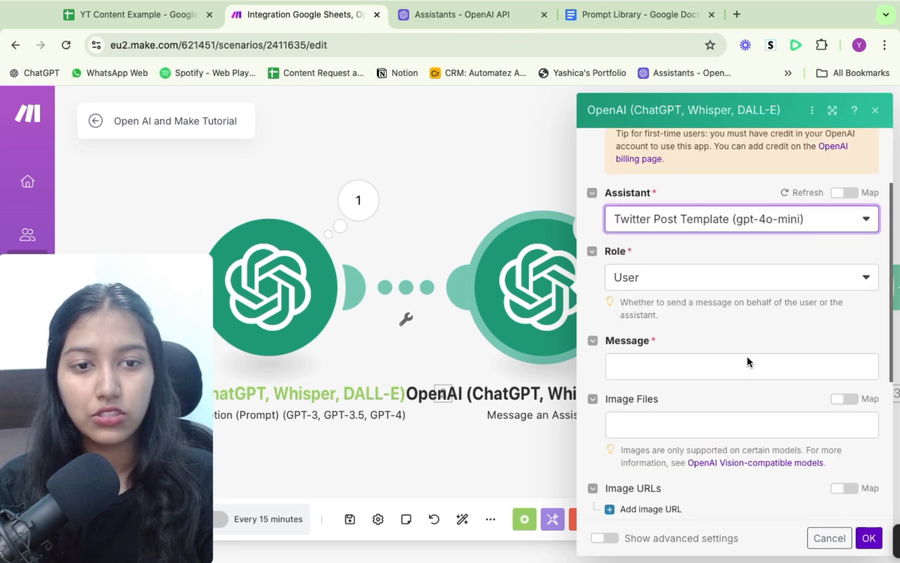
Step: Check the Twitter Post Template assistant's system instructions and the matching prompt in the Prompt Library before filling in the module's message
click(679, 333)
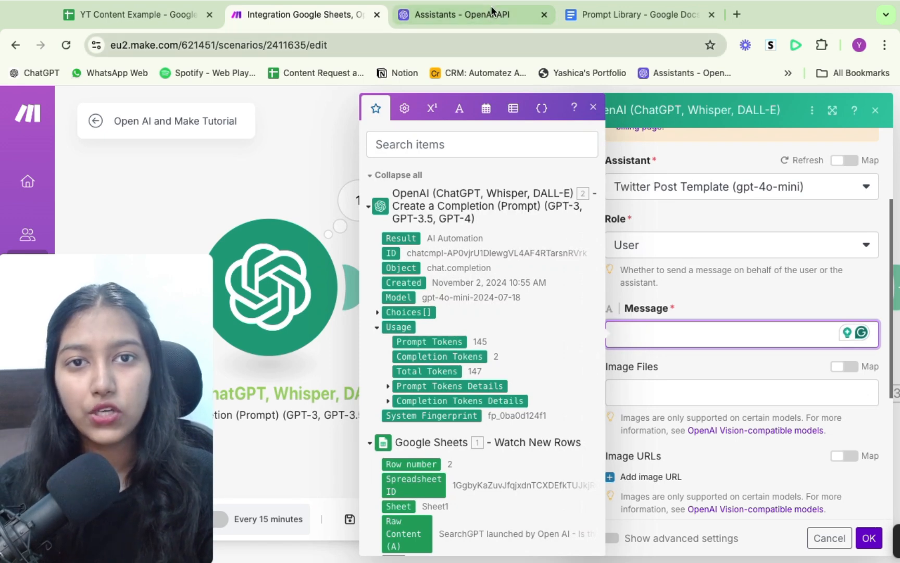
click(491, 15)
scroll(645, 353, down, 5)
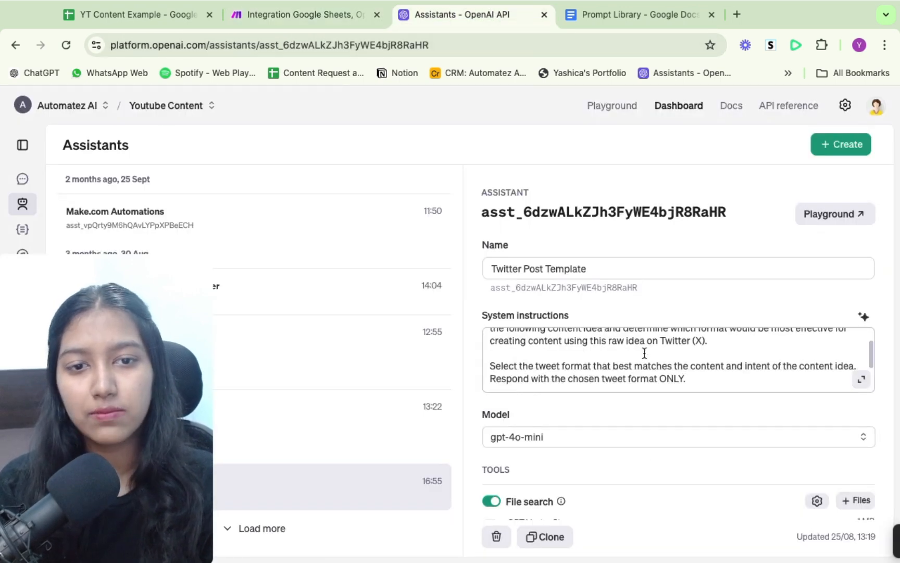
click(311, 14)
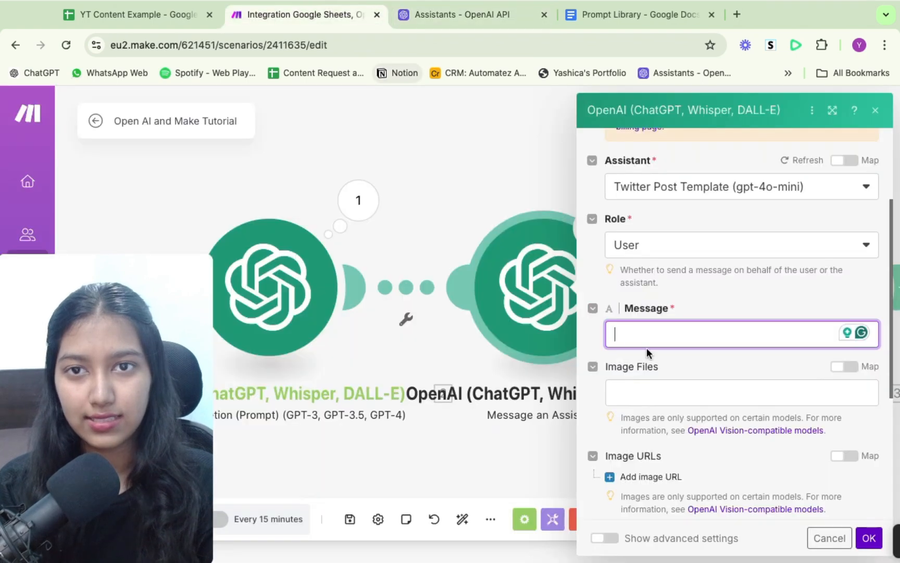
click(609, 14)
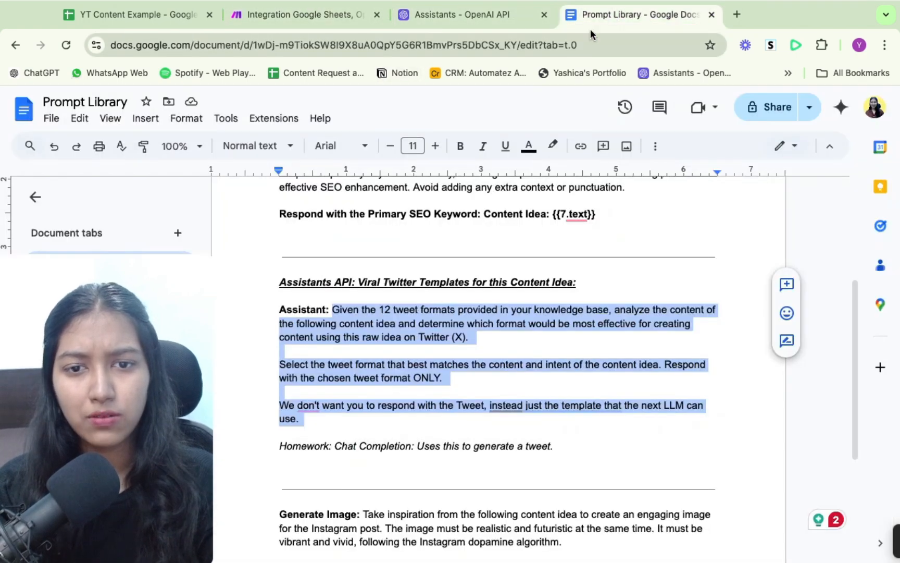
click(302, 5)
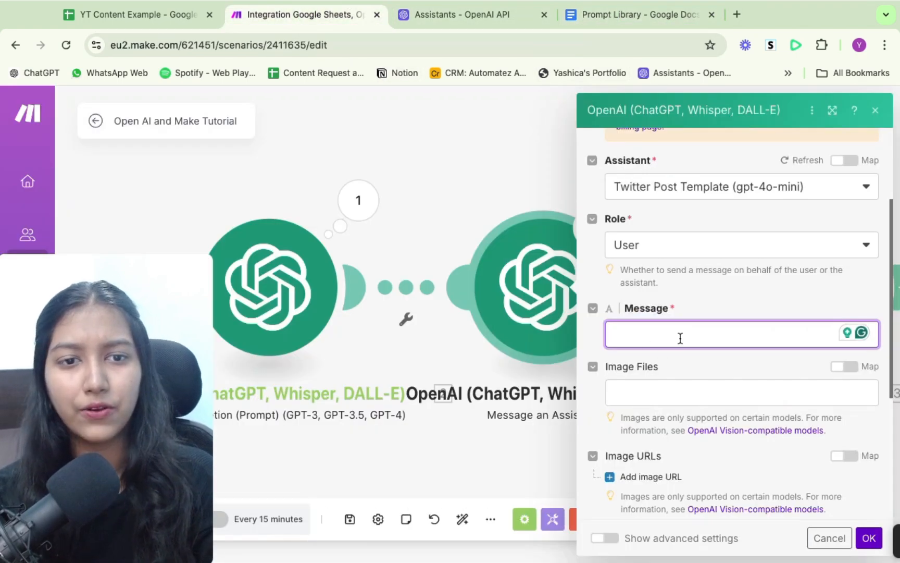
Step: Set the assistant module's message to "My Raw Content Idea is:" followed by the Raw Content (A) value from Google Sheets, and save the module
text(My Raw Content Idea is:)
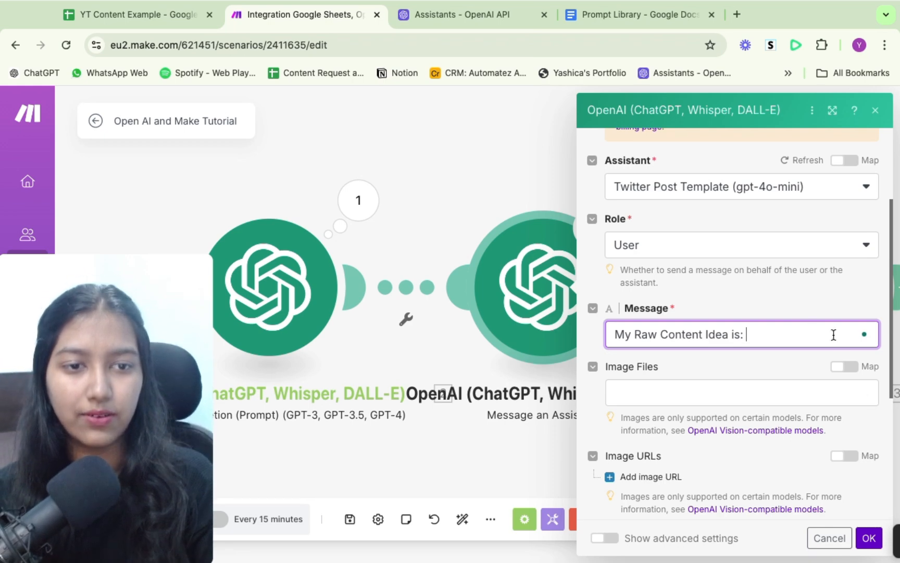
click(801, 338)
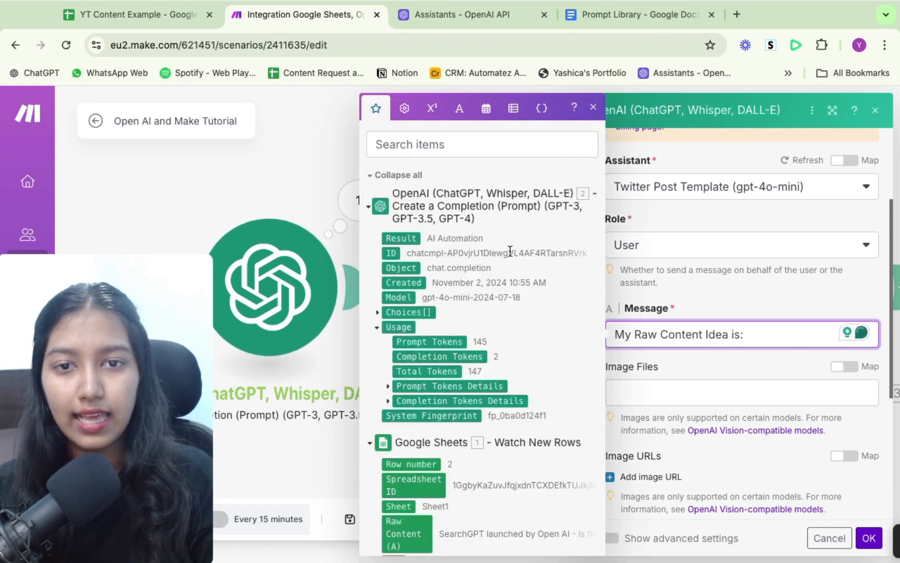
scroll(510, 251, down, 6)
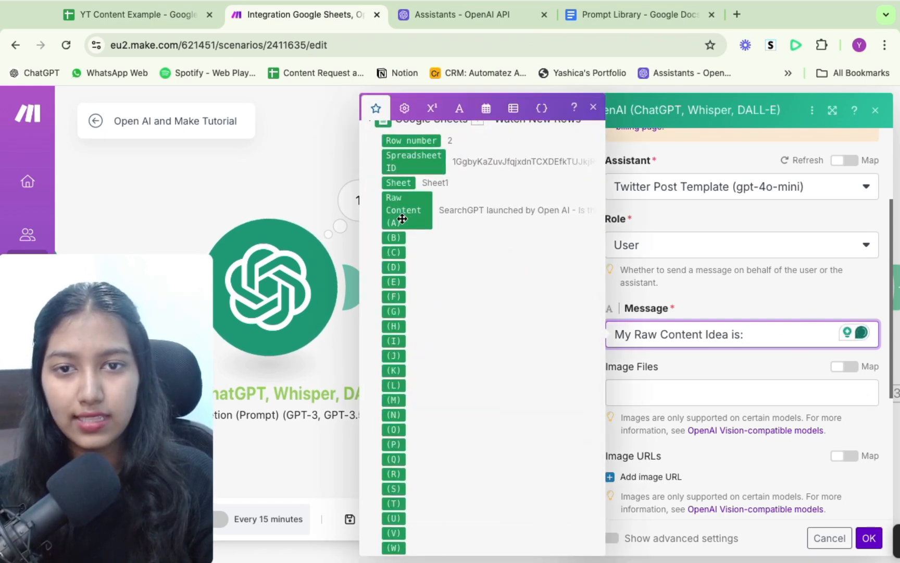
click(405, 211)
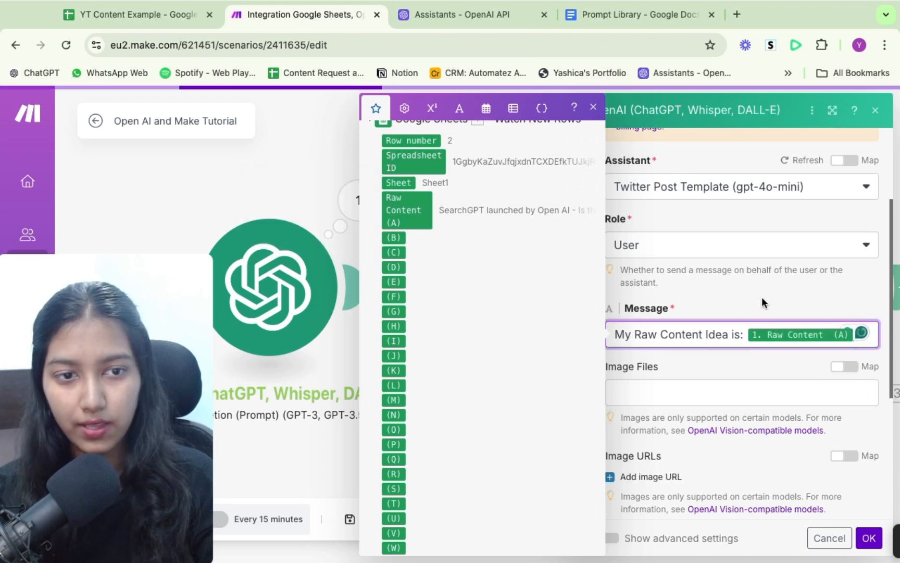
click(755, 311)
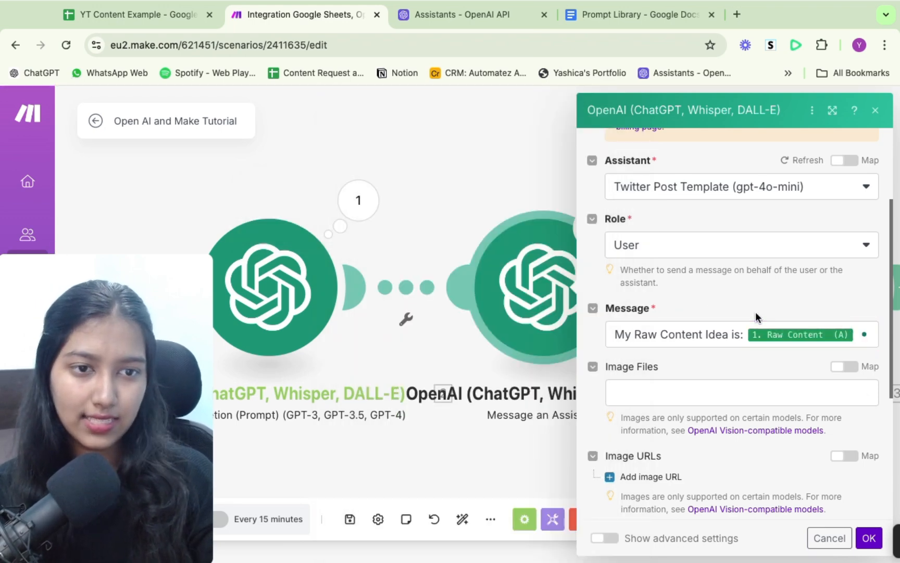
scroll(756, 311, down, 5)
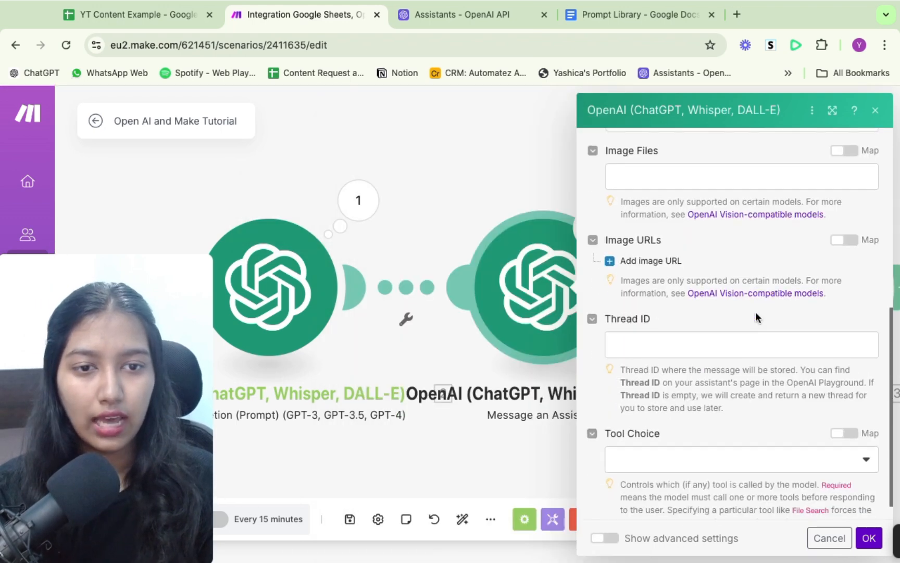
scroll(755, 315, up, 5)
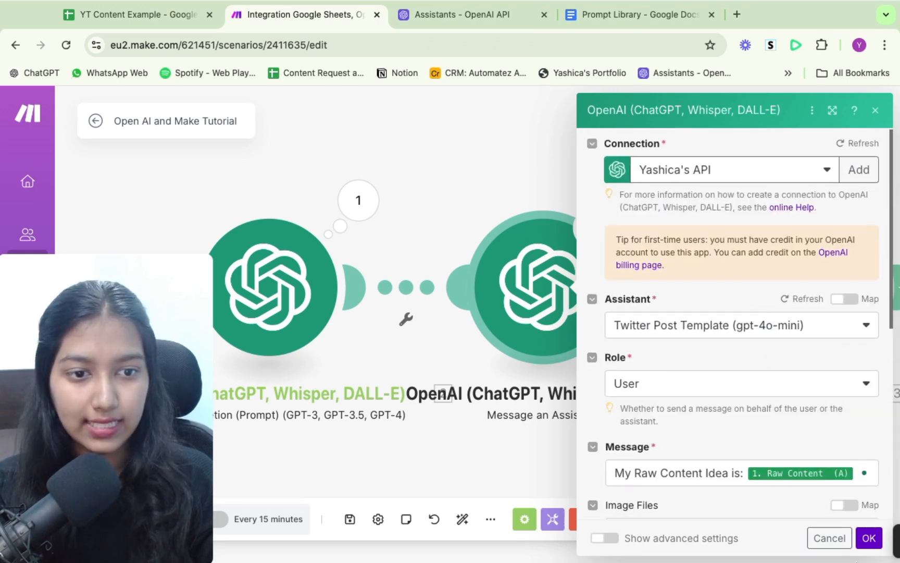
click(868, 539)
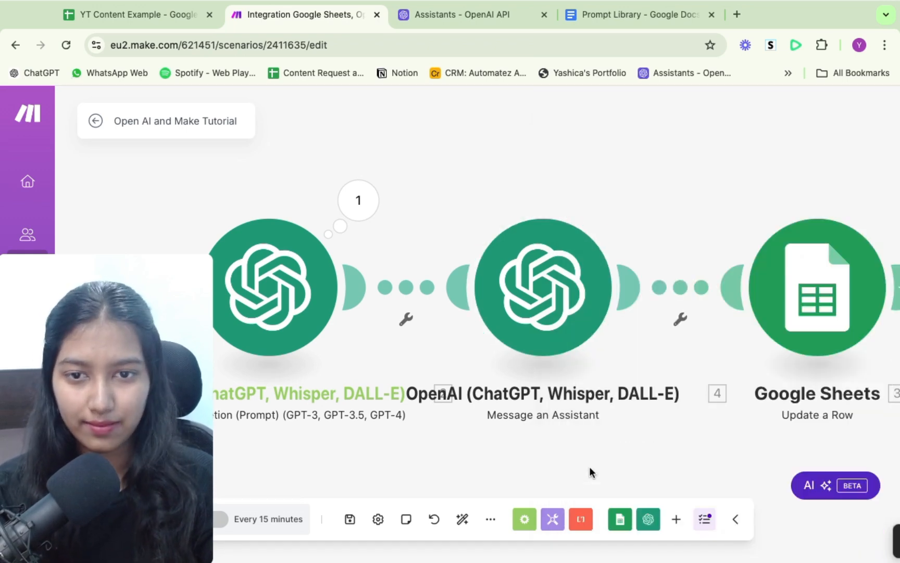
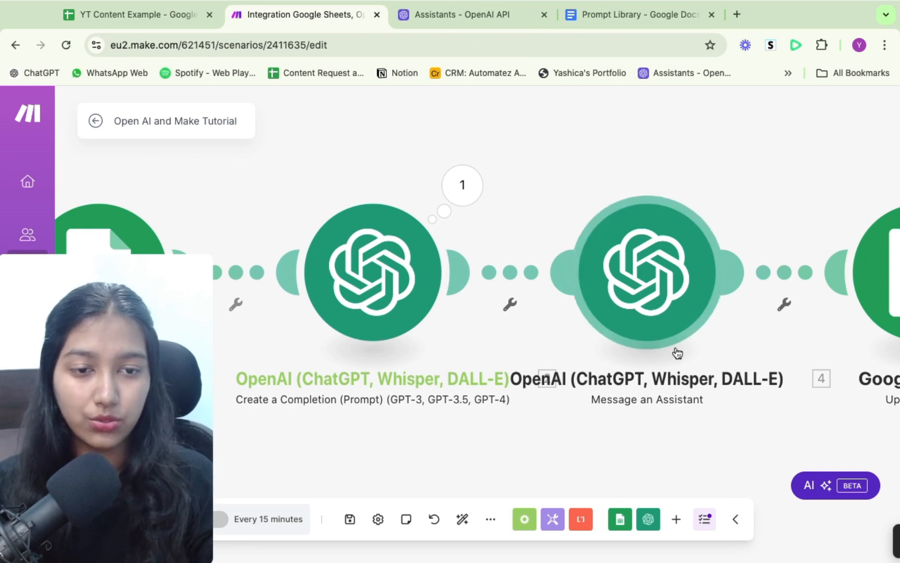
click(465, 13)
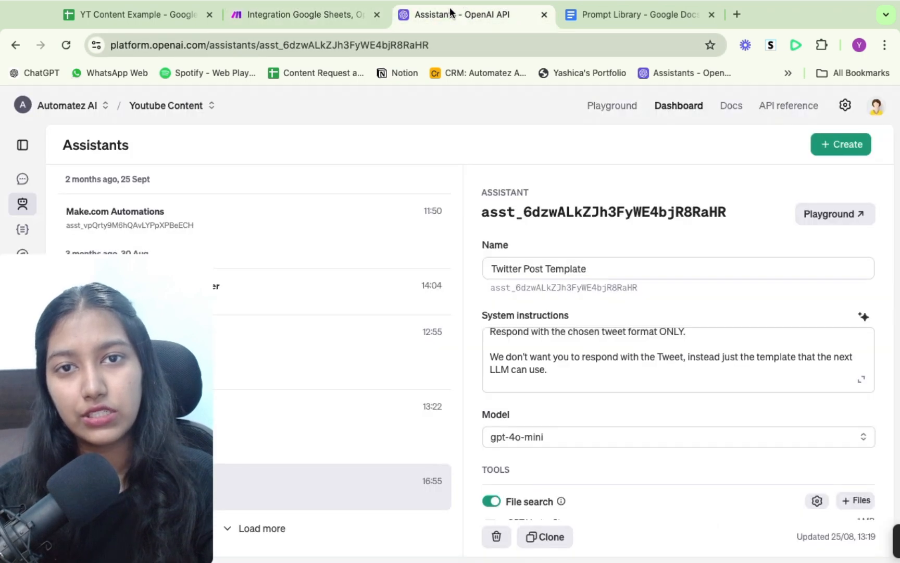
click(324, 13)
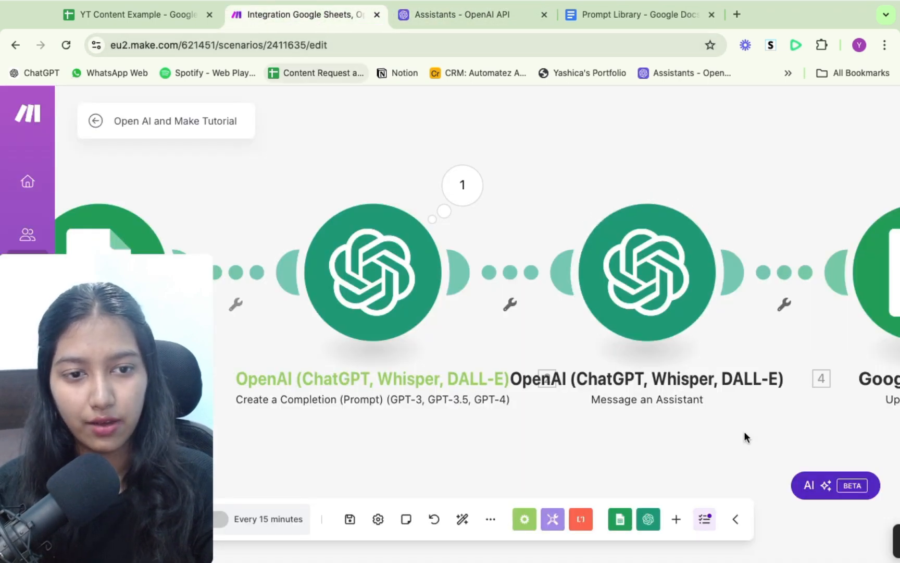
Step: Save the scenario, then map the Message an Assistant module's Result to column C in the Google Sheets "Update a Row" module
drag(744, 432, 582, 435)
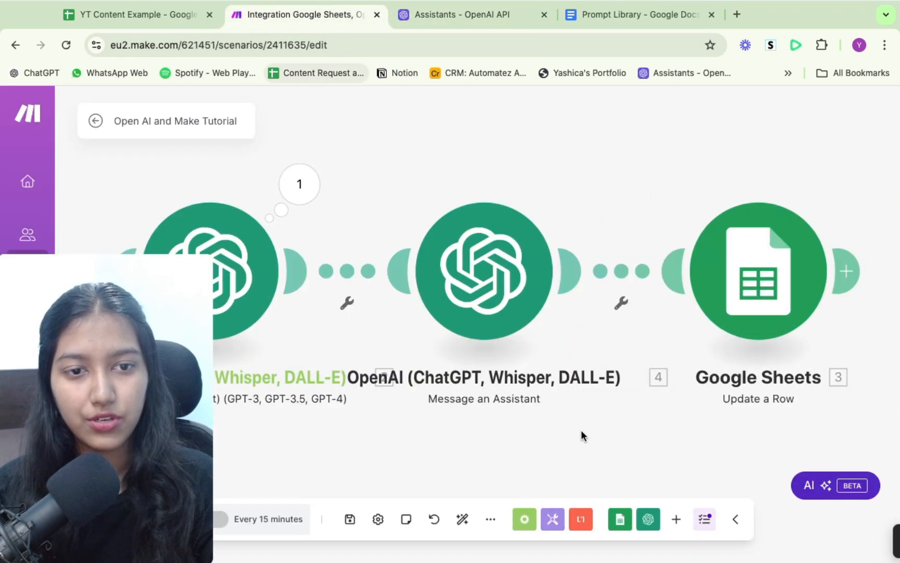
click(349, 519)
click(726, 268)
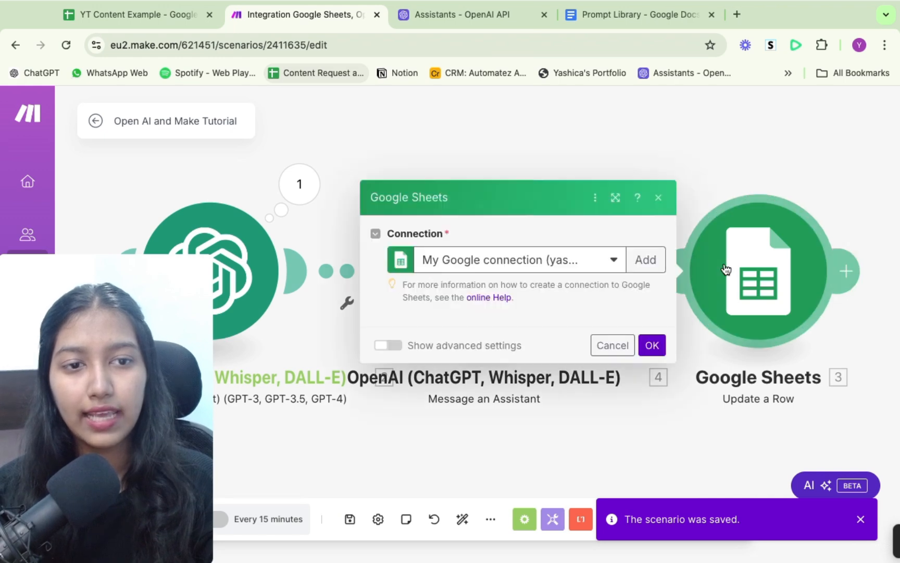
scroll(542, 307, down, 5)
scroll(527, 327, down, 3)
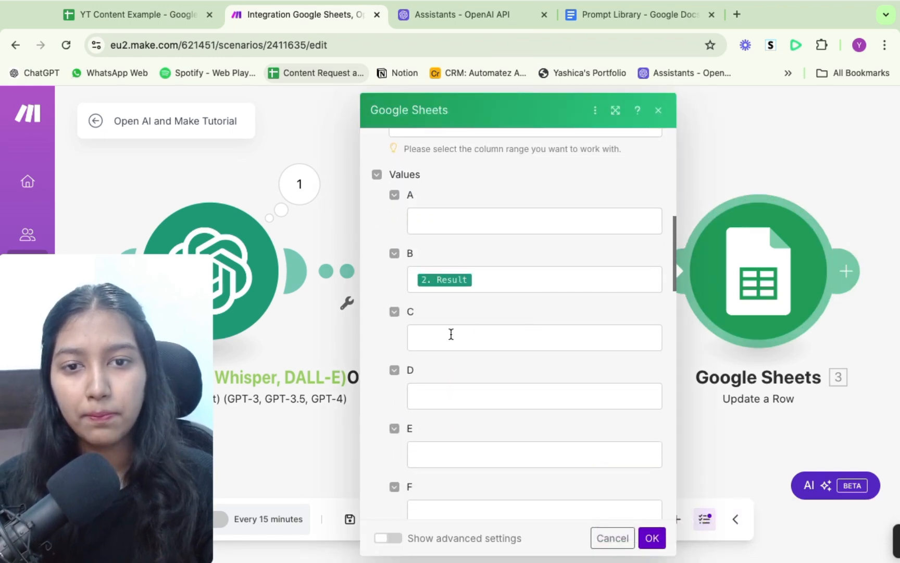
click(429, 339)
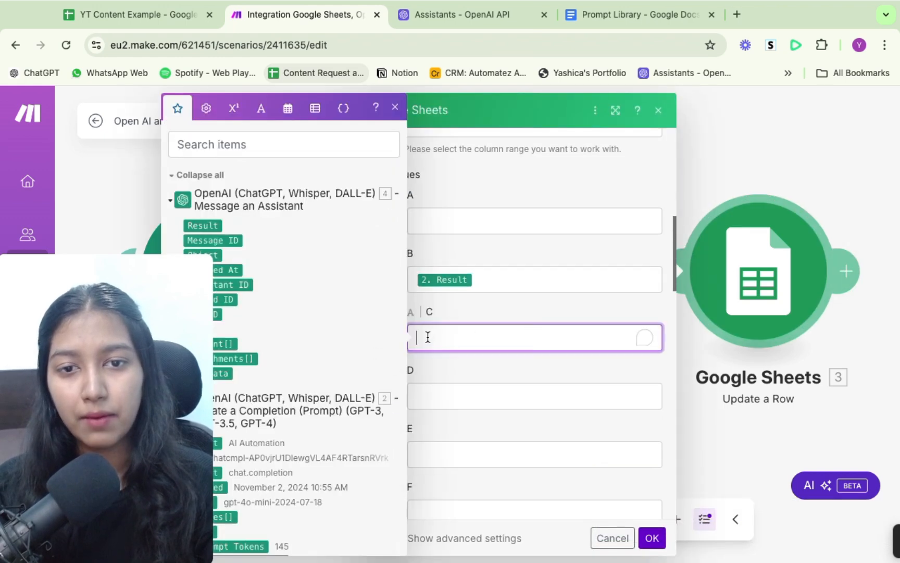
click(202, 226)
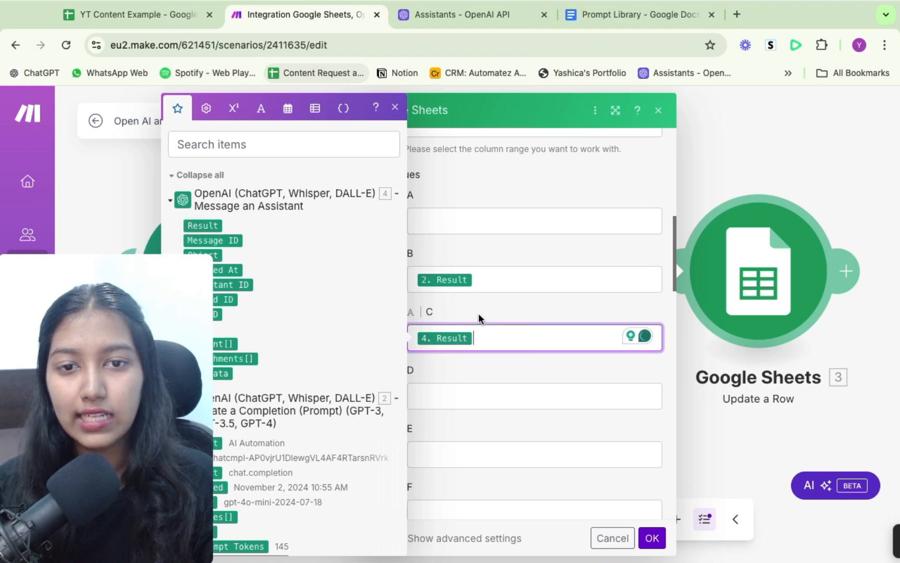
click(492, 308)
click(652, 537)
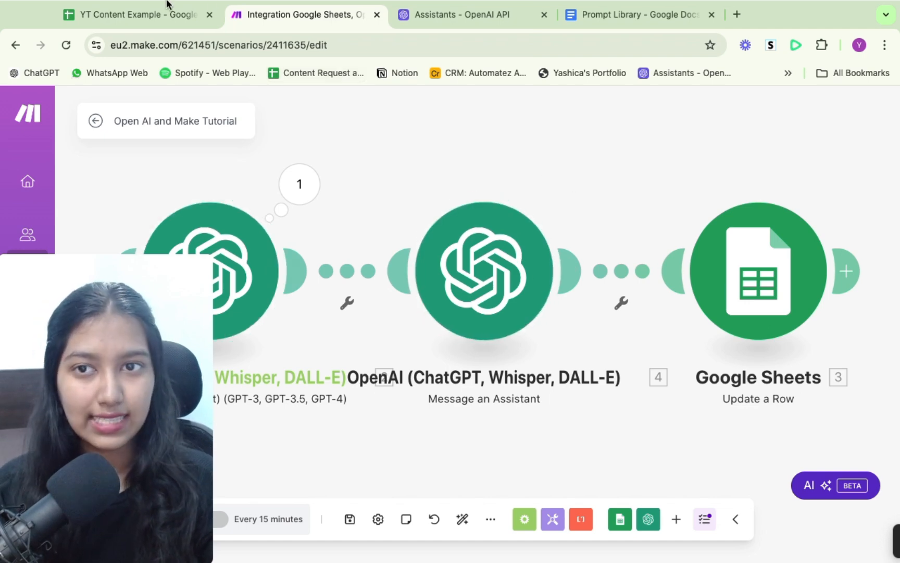
Step: In the YT Content Example Google Sheet, bold the headers in A1:C1 and widen column C to fit "Tweet Template"
click(156, 14)
drag(189, 208, 432, 211)
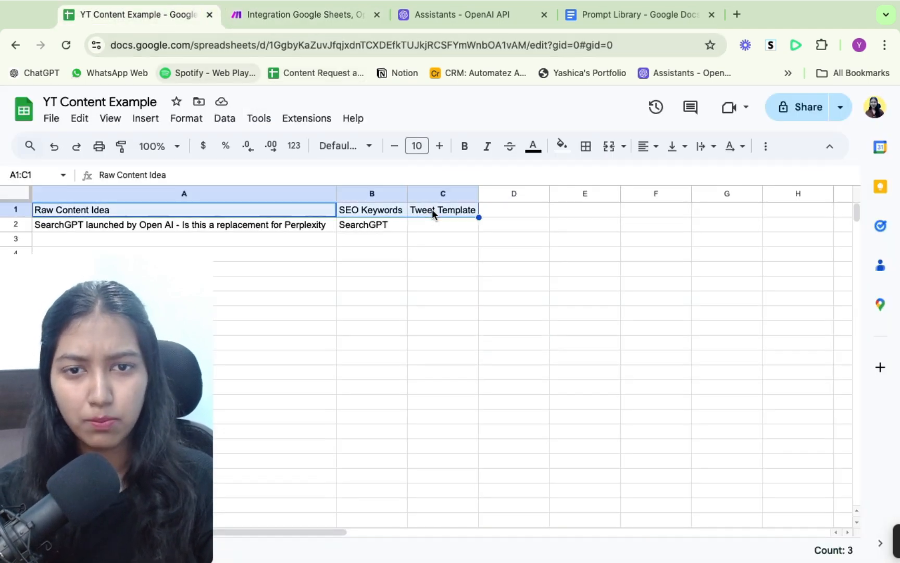
key(ctrl+b)
click(472, 234)
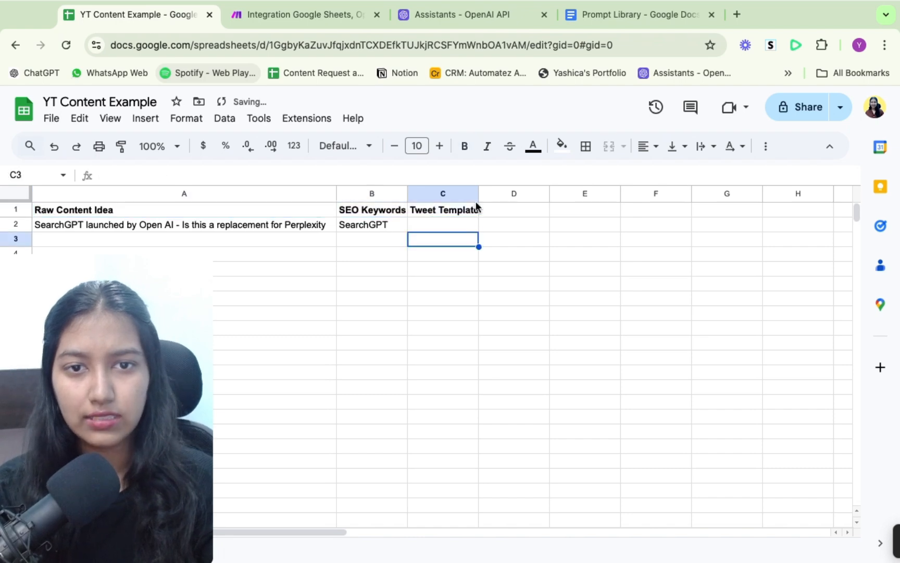
drag(478, 194, 493, 194)
click(497, 302)
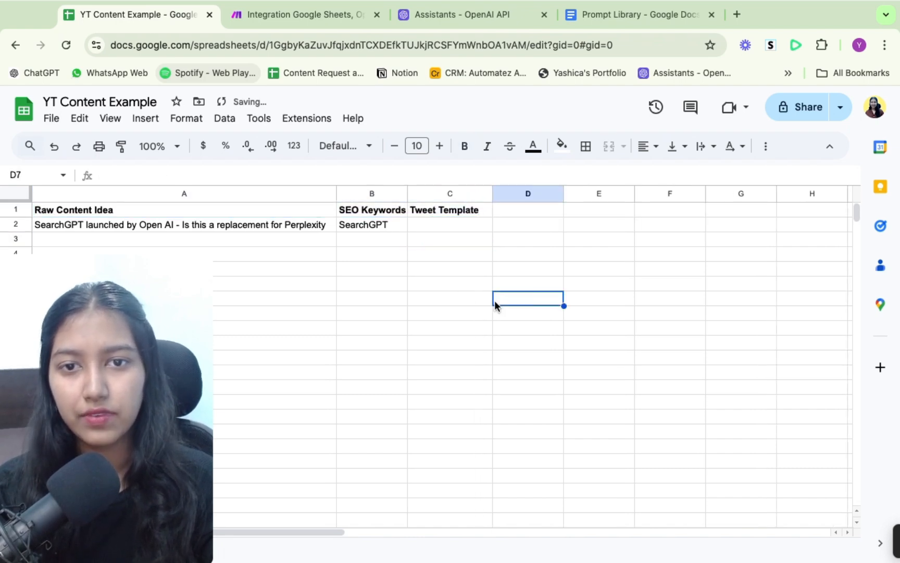
Step: Enter the raw content idea "Claude just released Claude Computer Use - end of jobs?" in cell A3
click(278, 241)
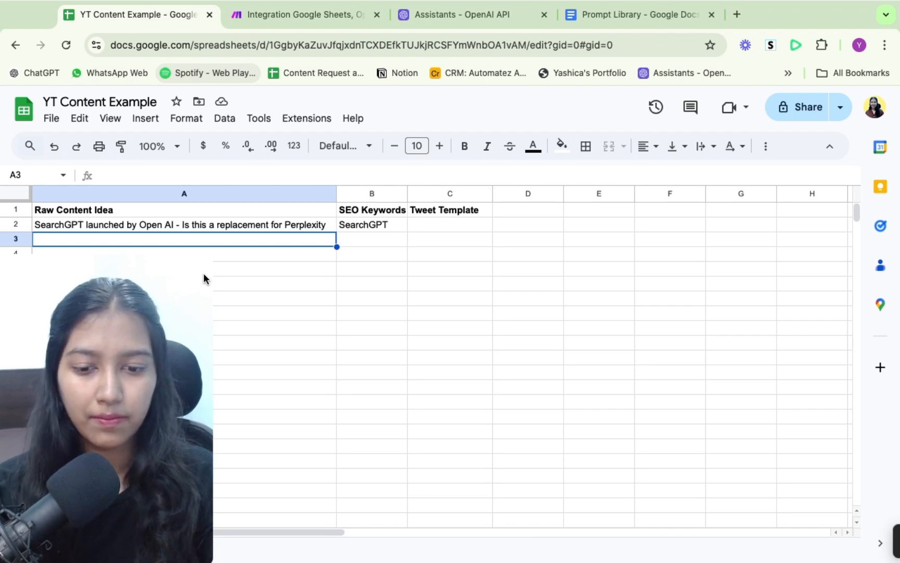
text(Claude just)
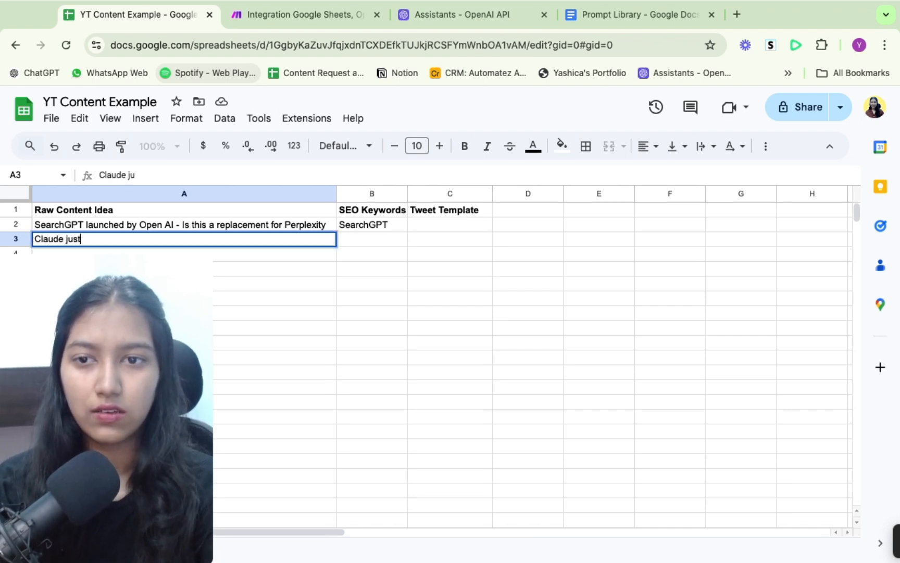
text( released )
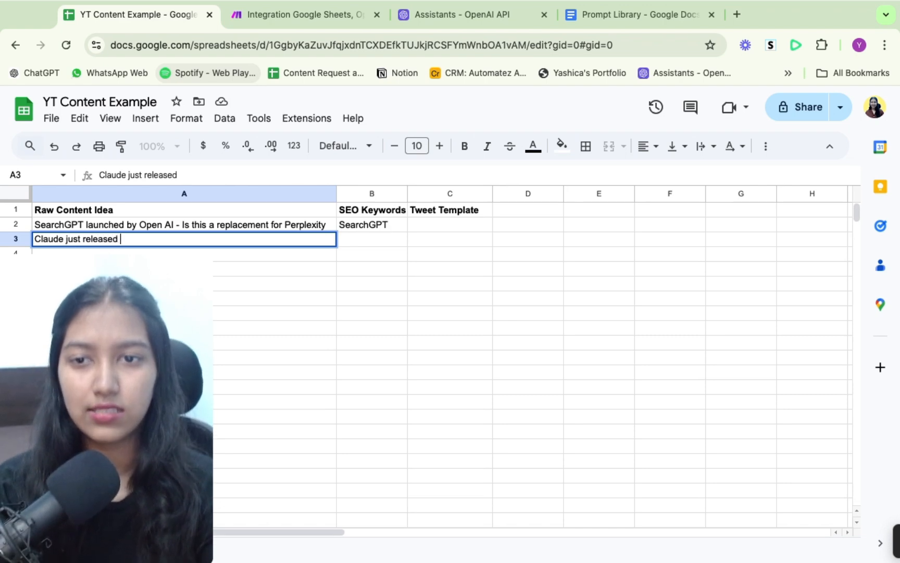
text(Claude C)
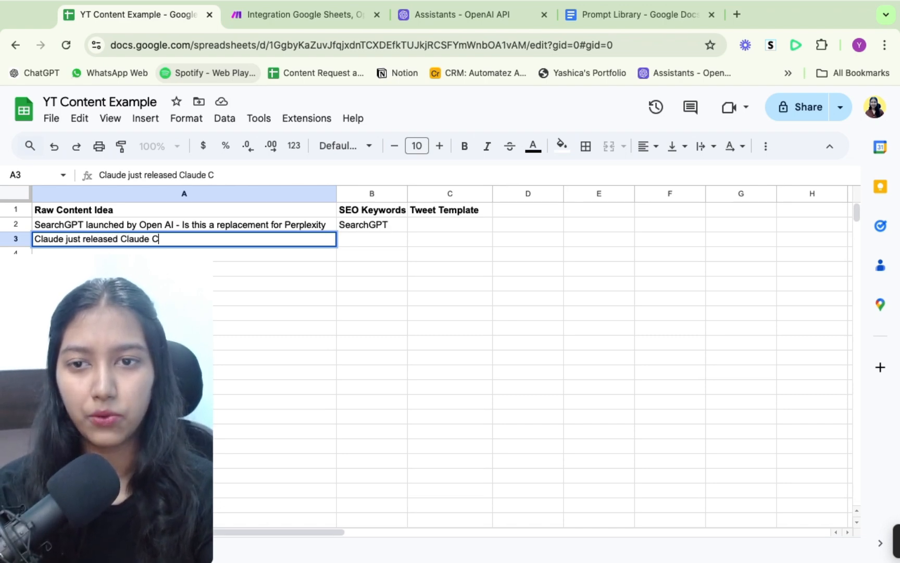
text(omputer )
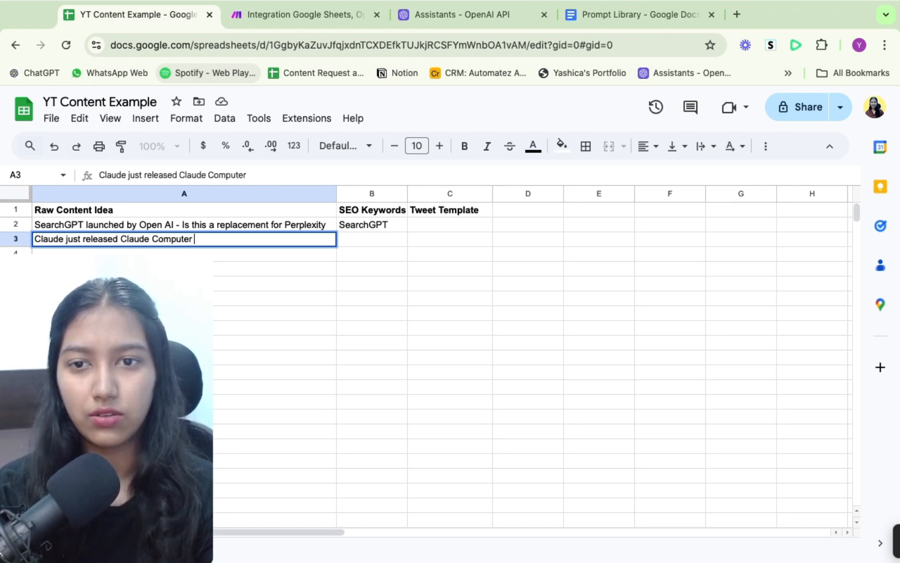
text(Use - )
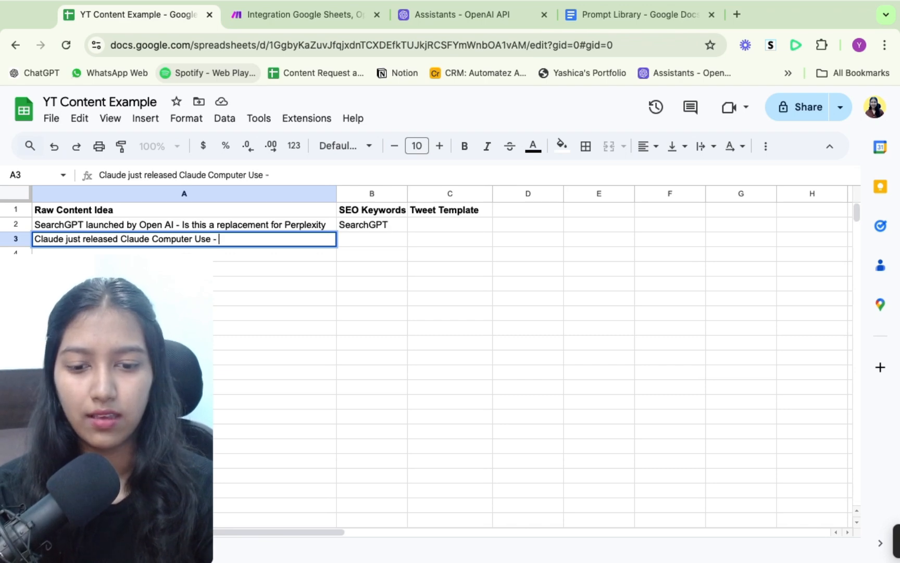
text(end of jobs)
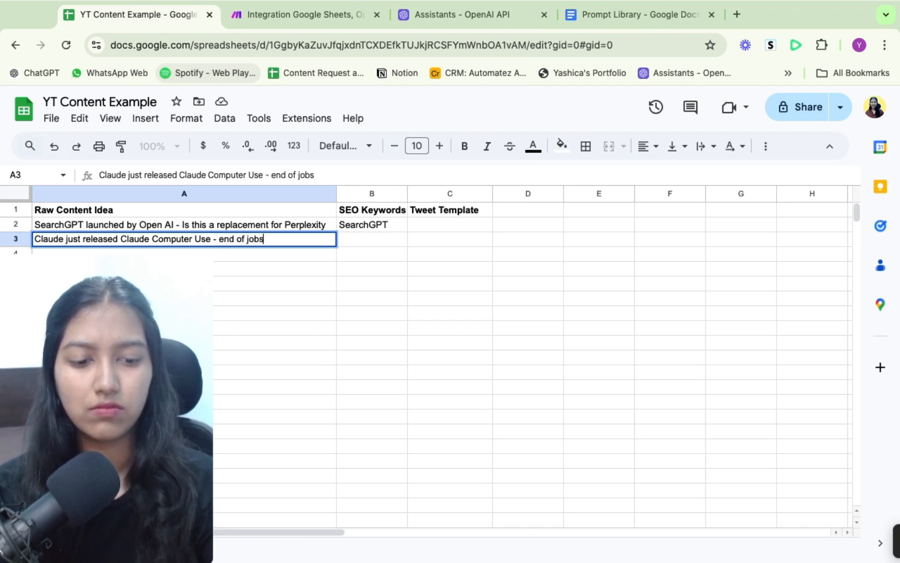
text(?)
click(271, 386)
Step: Run the Make scenario once and return to the YT Content Example sheet
click(303, 15)
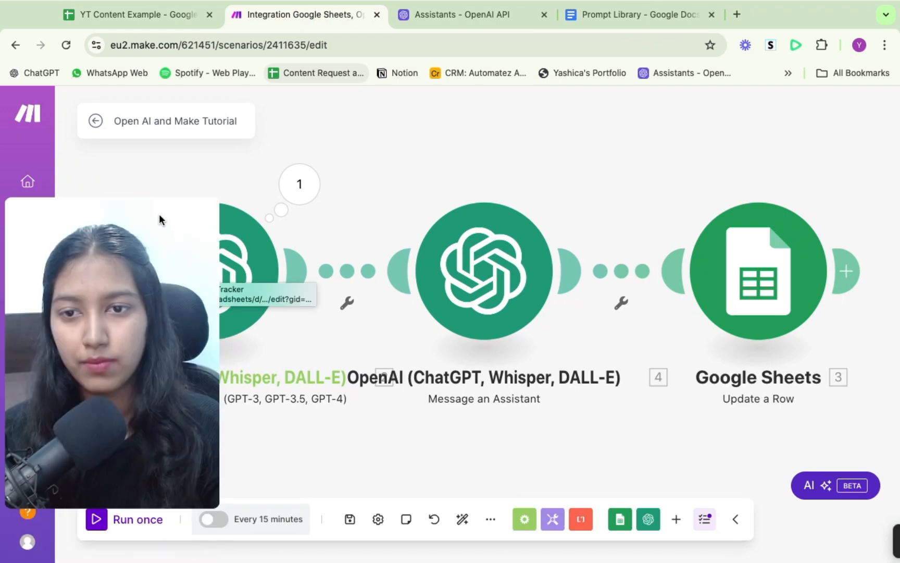
click(95, 519)
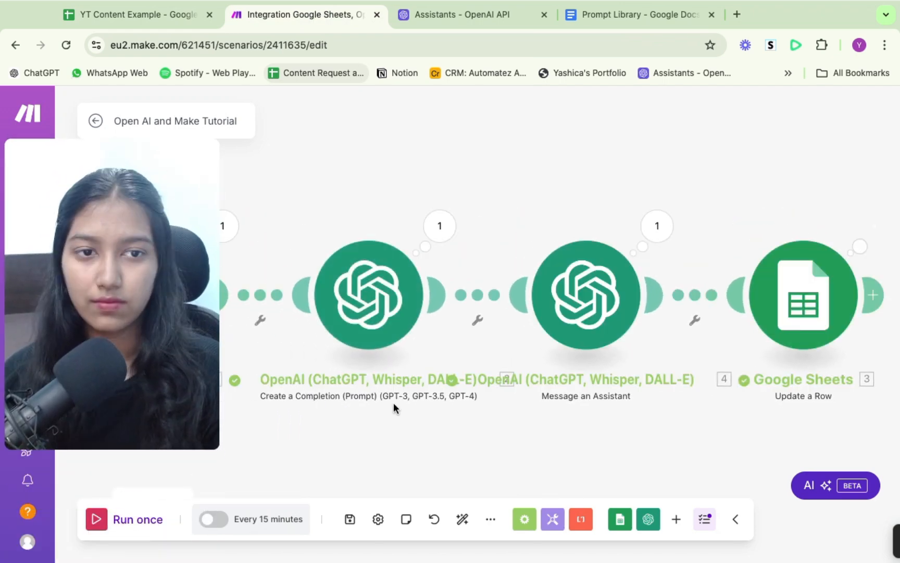
click(159, 12)
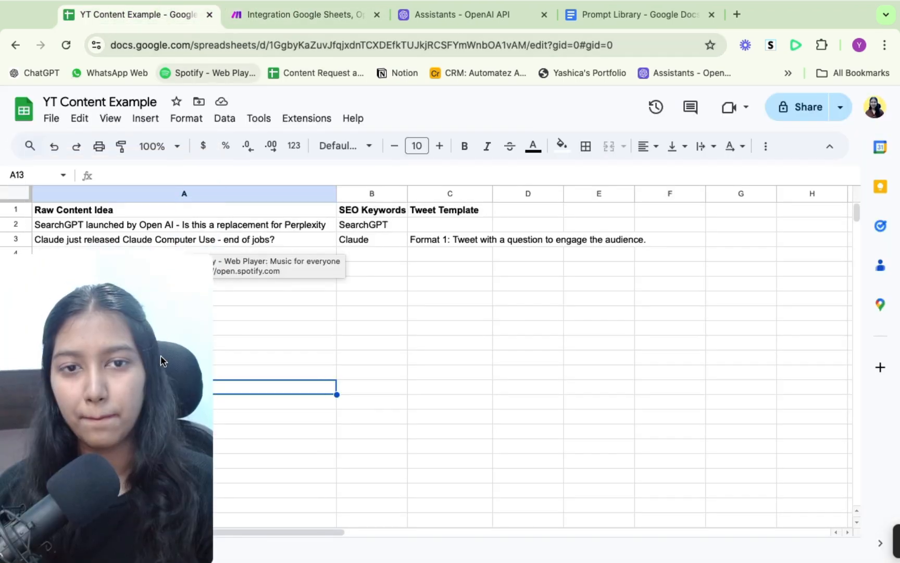
Step: Check the raw content idea, the generated SEO keyword and the full tweet template text in row 3
click(418, 298)
click(187, 239)
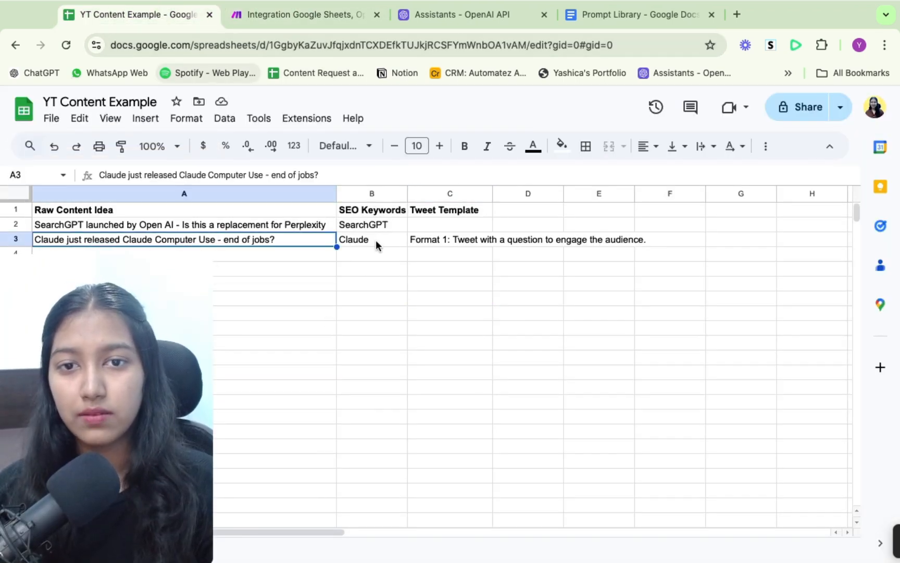
click(375, 241)
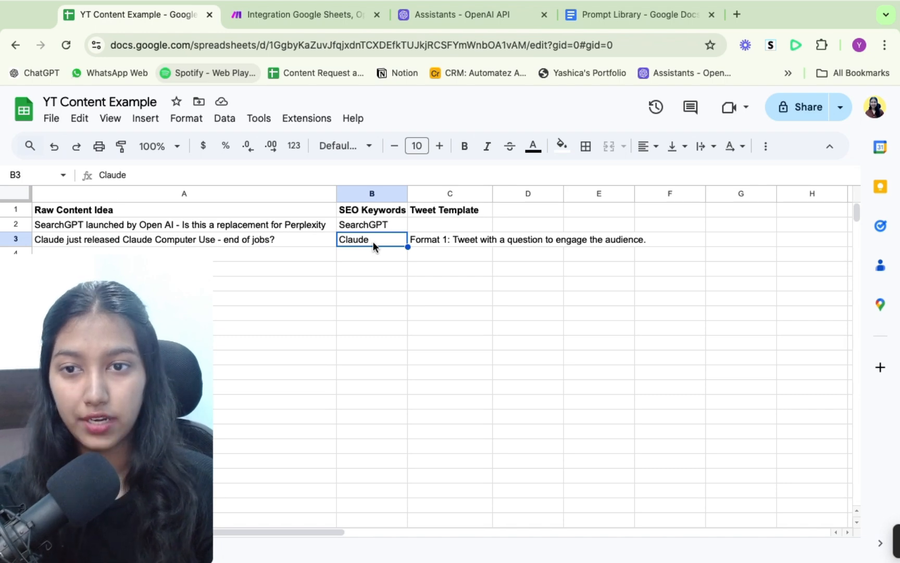
click(443, 237)
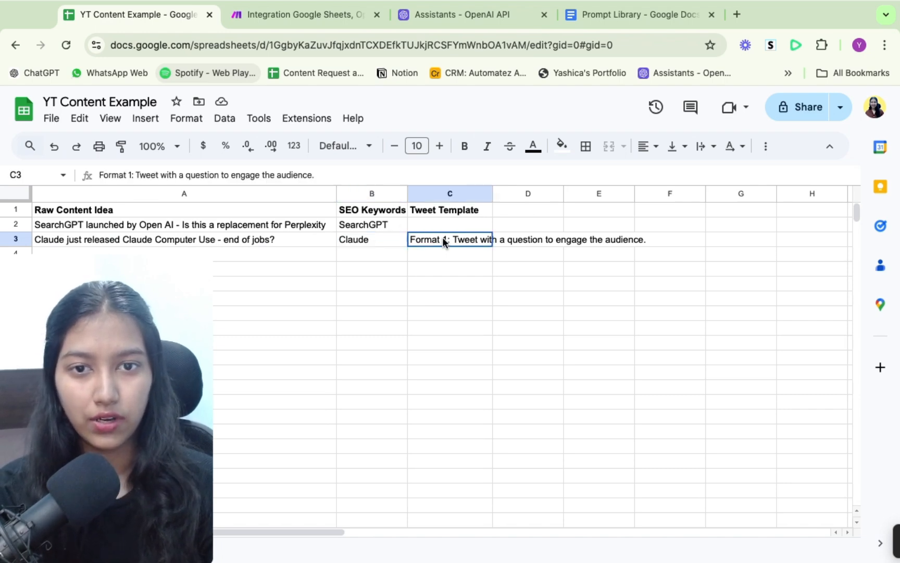
click(327, 175)
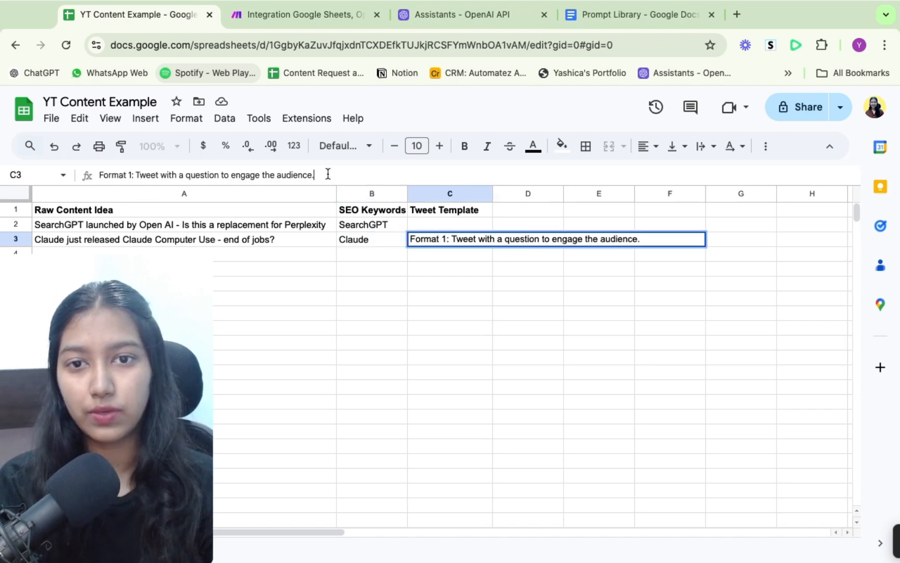
click(490, 255)
click(481, 240)
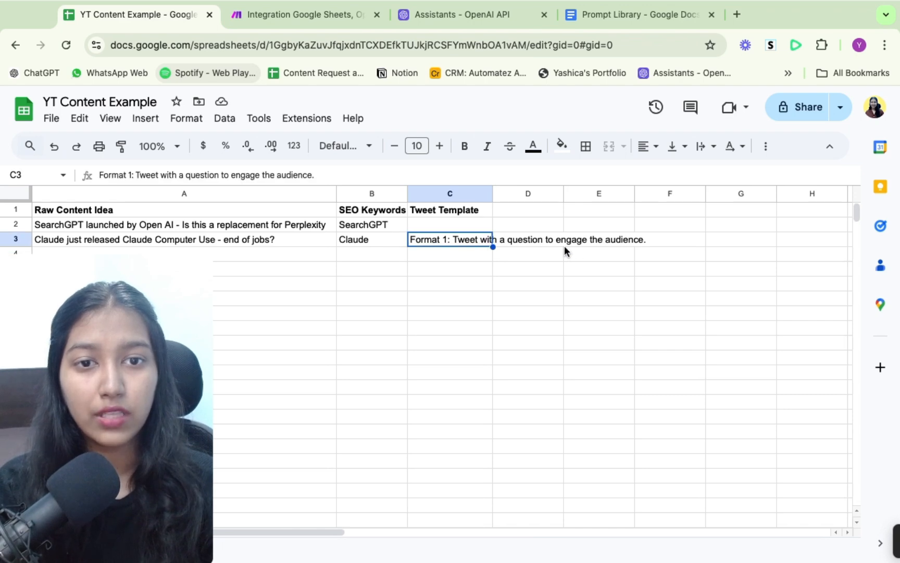
Step: Widen the Tweet Template column further and wrap the text in cell C3
drag(493, 193, 573, 193)
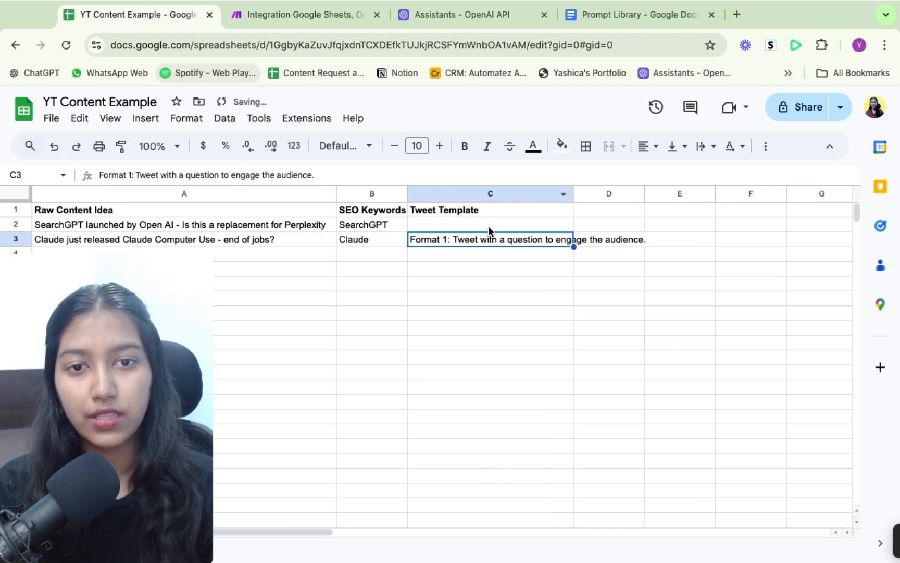
click(449, 251)
click(444, 238)
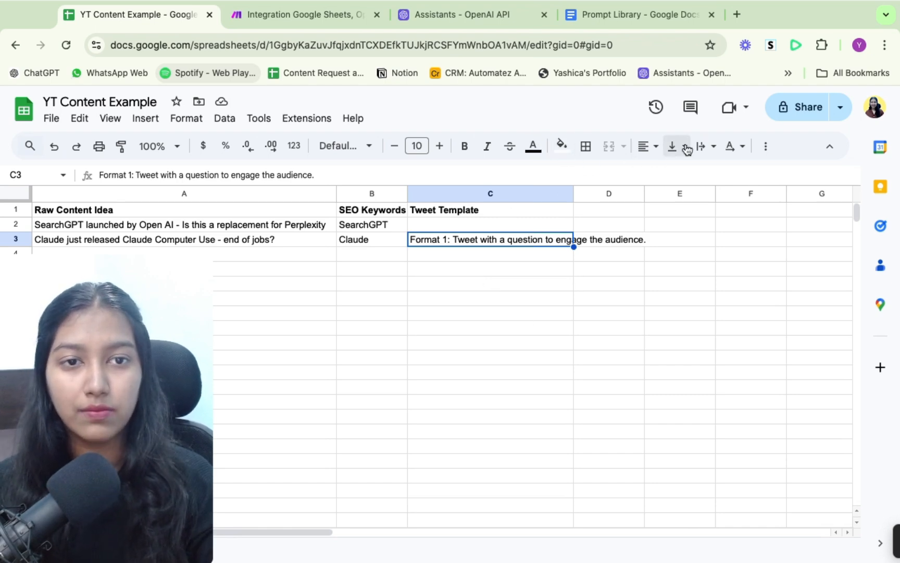
click(704, 146)
click(729, 176)
click(534, 284)
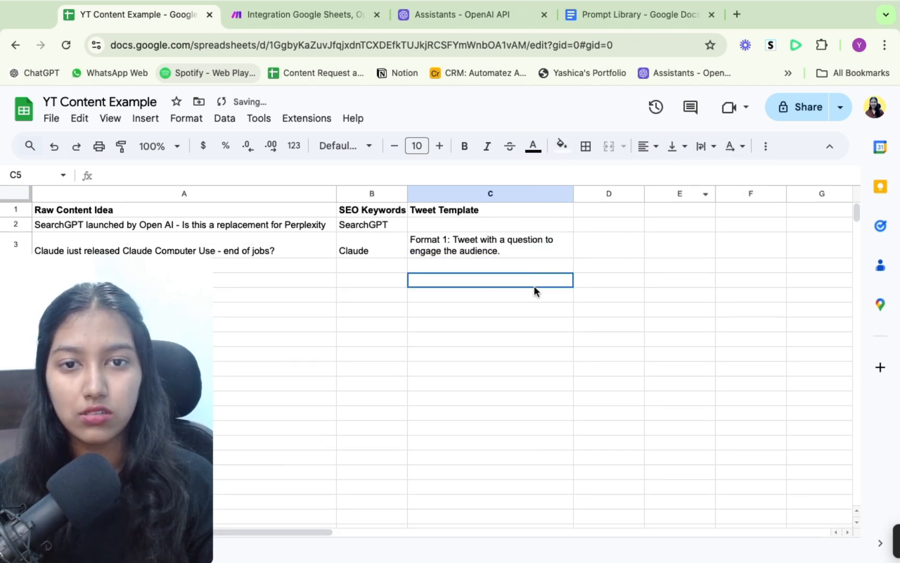
click(455, 222)
click(473, 249)
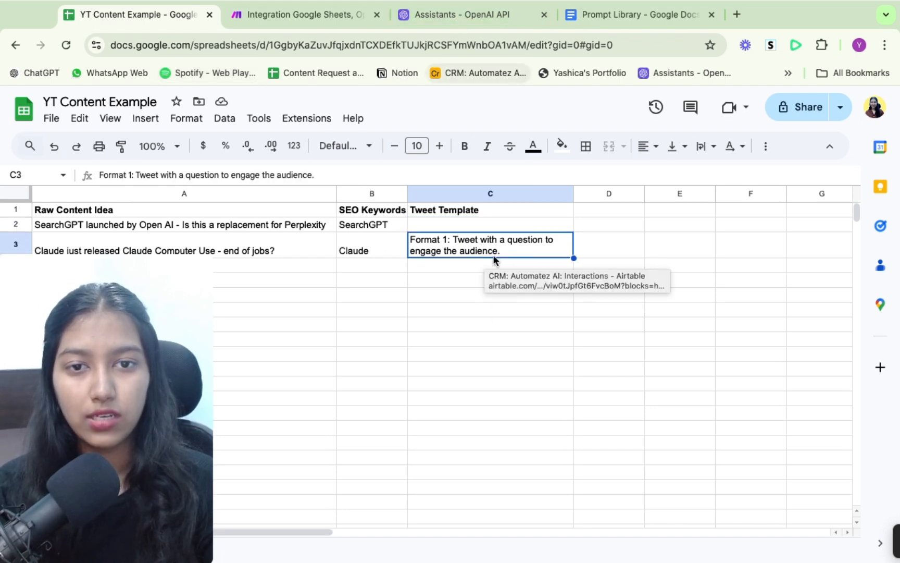
click(489, 285)
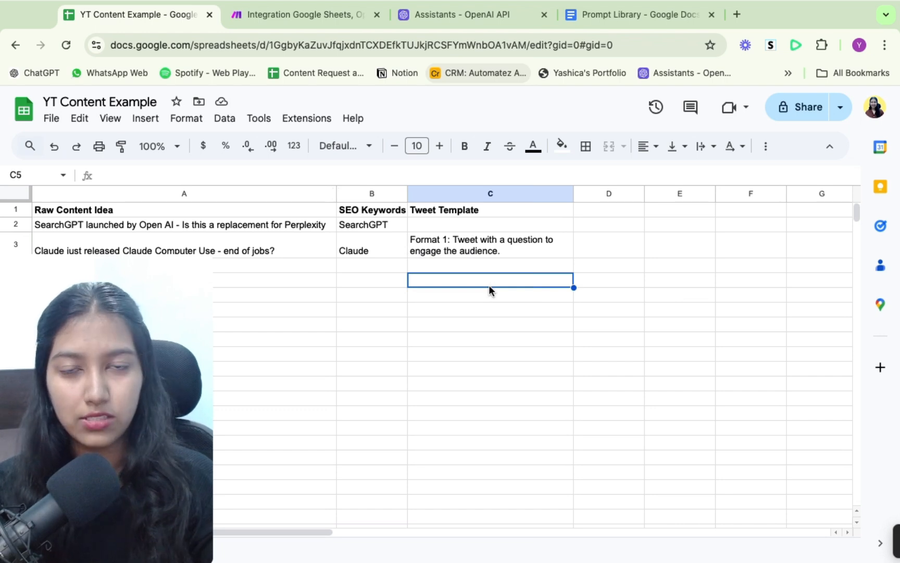
Step: After reviewing the module chain in Make, add a "Twitter Post" header in cell D1 of the sheet
click(331, 14)
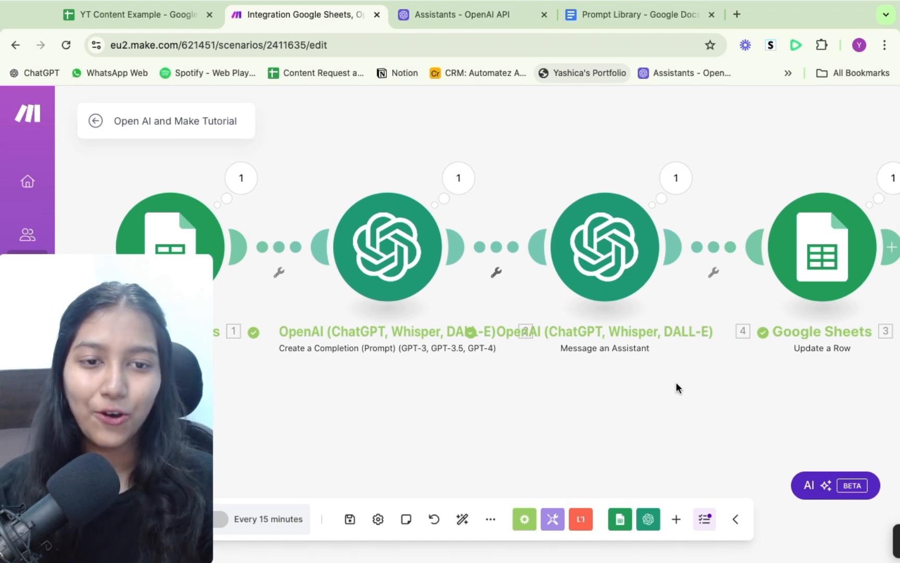
drag(676, 383, 584, 378)
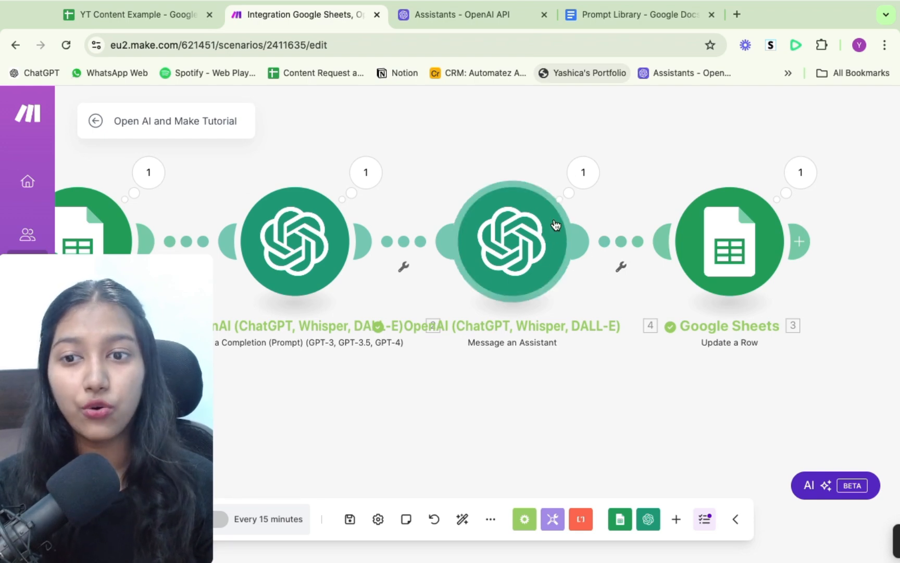
click(141, 11)
click(609, 206)
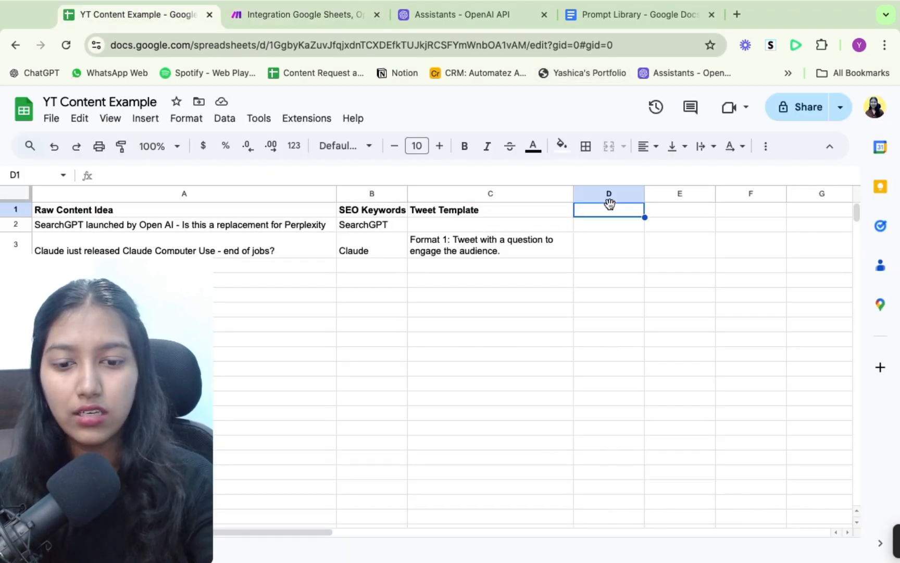
text(Twi)
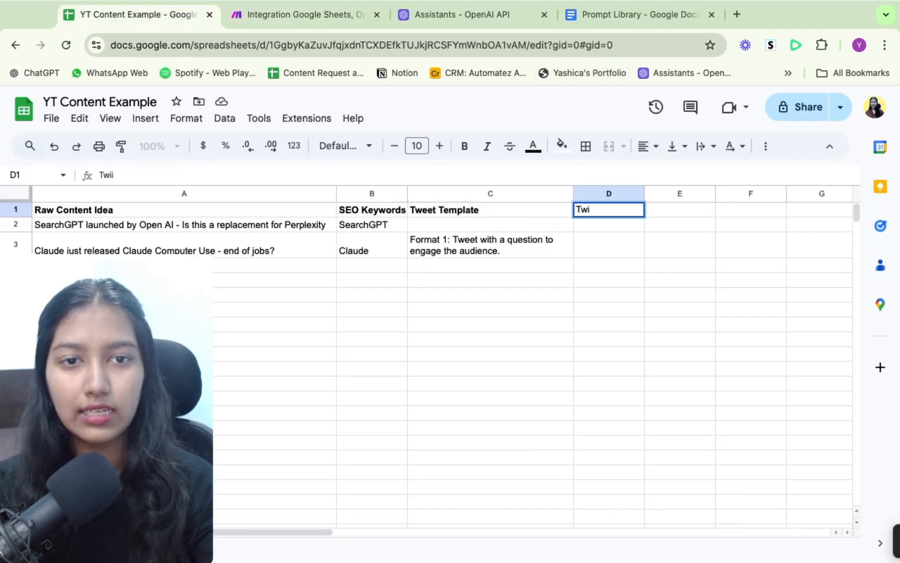
text(tter Post)
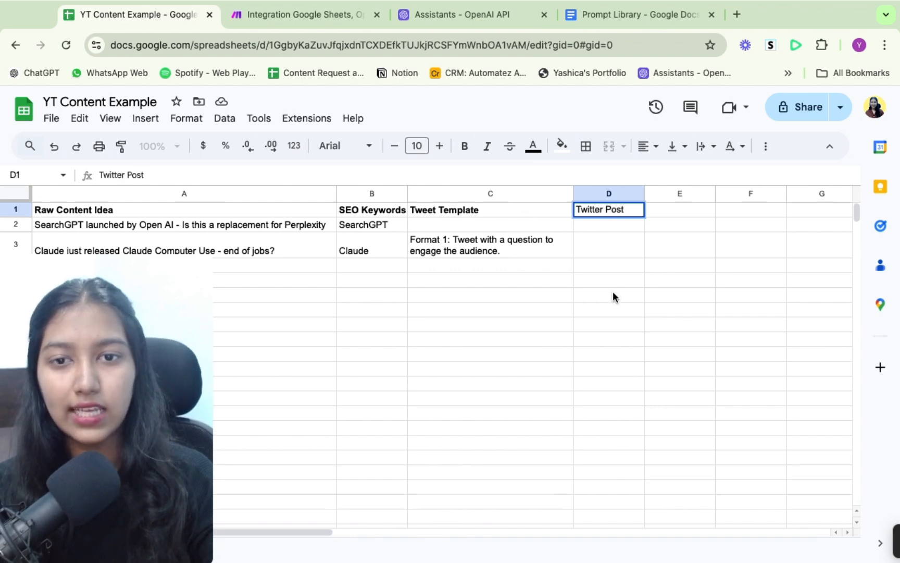
click(612, 291)
drag(284, 250, 471, 252)
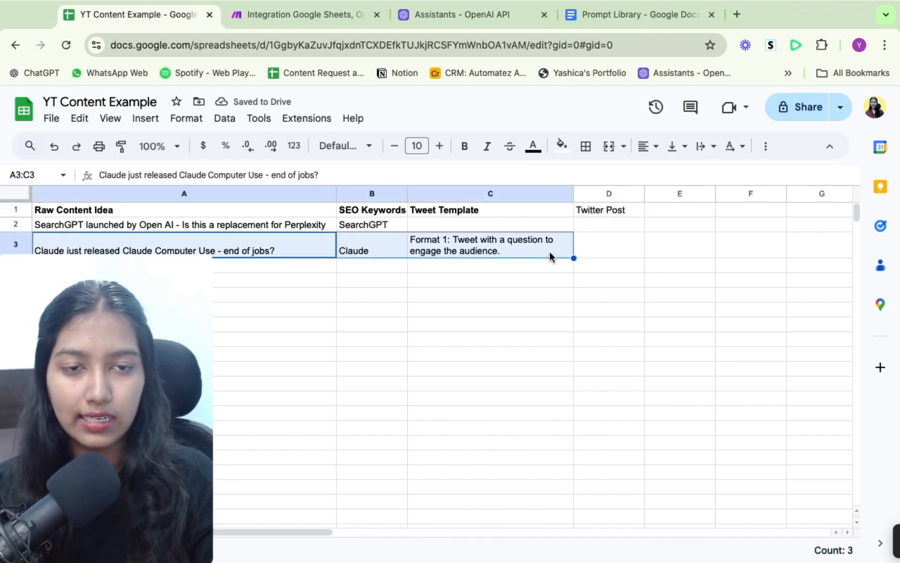
Step: Review the raw content idea, SEO keyword, tweet template and Twitter Post cells in row 3
click(602, 246)
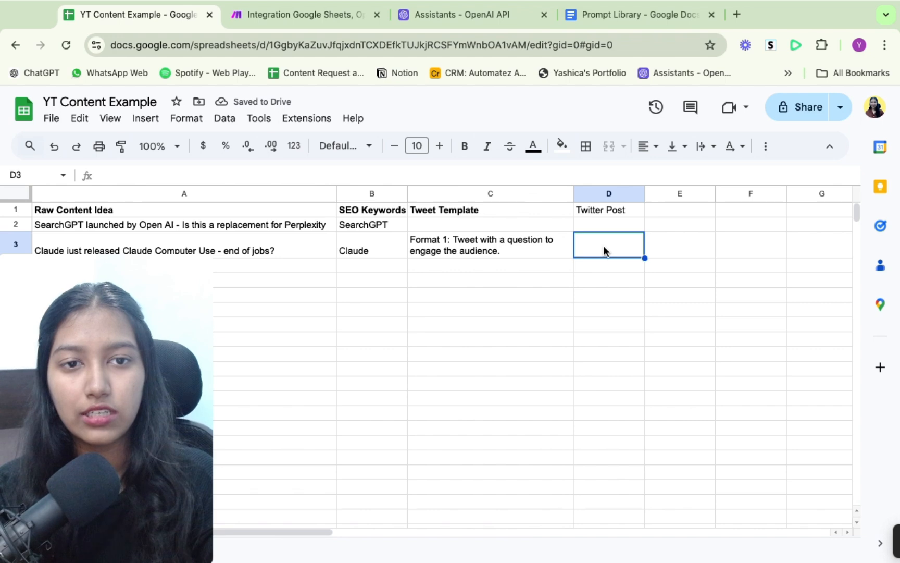
click(190, 247)
click(351, 252)
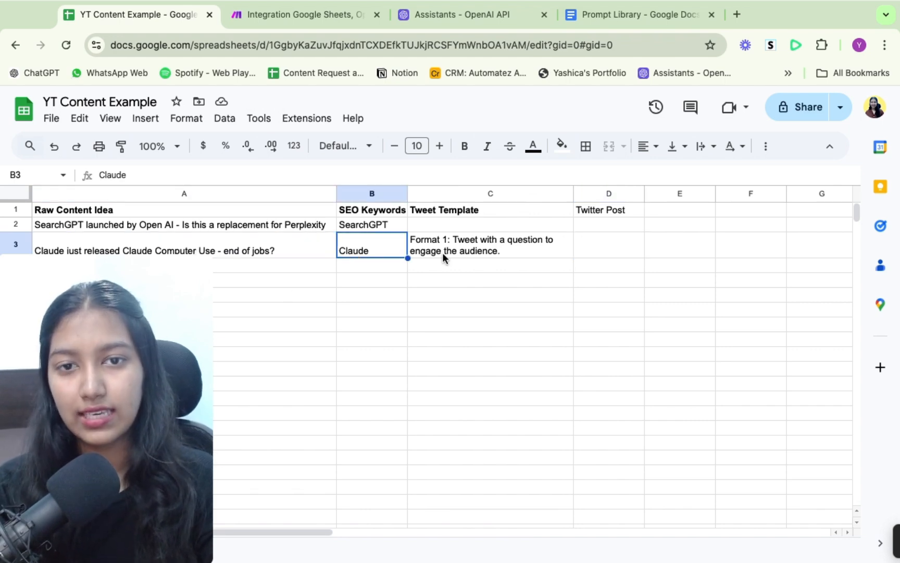
click(464, 251)
click(604, 256)
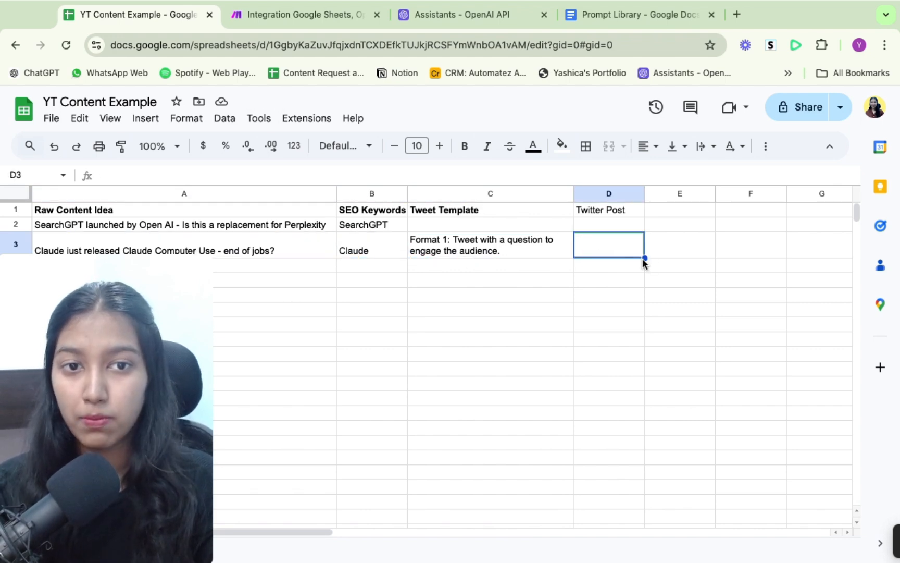
Step: Change the header in cell D1 to "Twitter Post(HW)" and widen column D to fit it
click(620, 210)
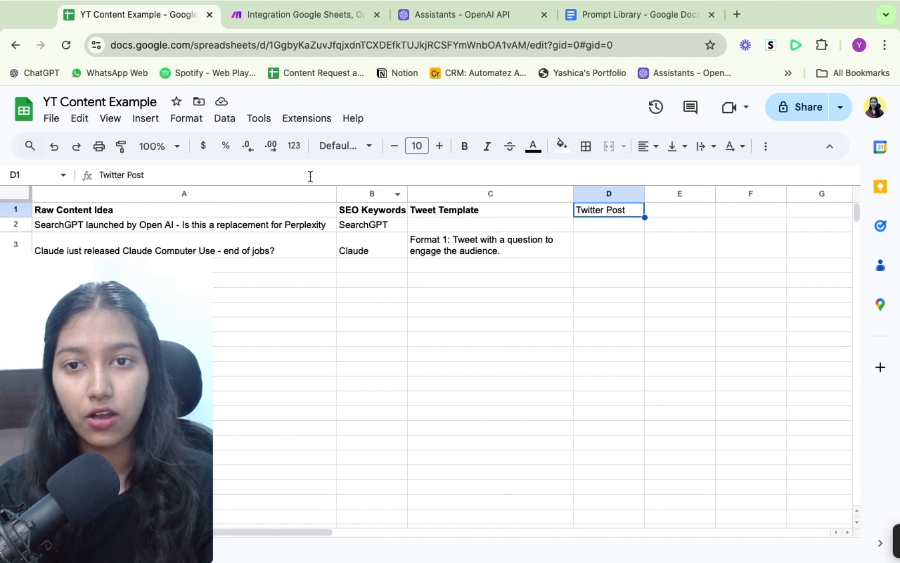
click(225, 173)
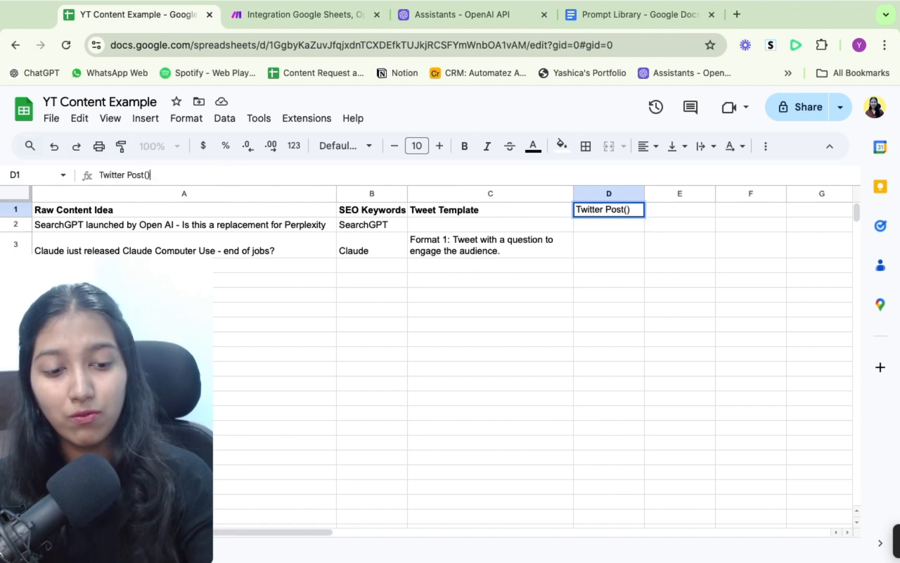
text((HW)
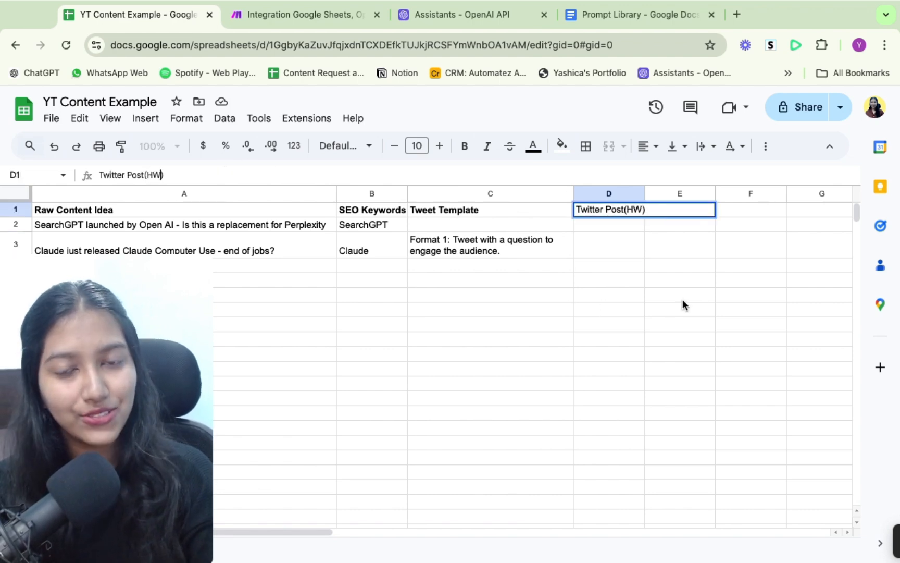
drag(678, 308, 697, 388)
drag(643, 195, 664, 194)
click(633, 265)
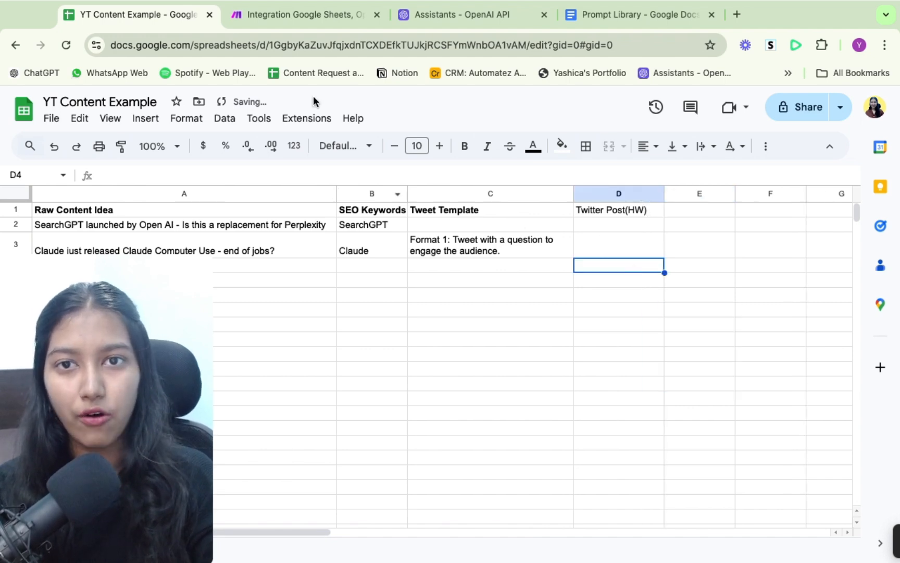
Step: In the Make scenario, insert an OpenAI Generate an Image module between Message an Assistant and Update a Row, using the Dall-E 3 model
click(292, 16)
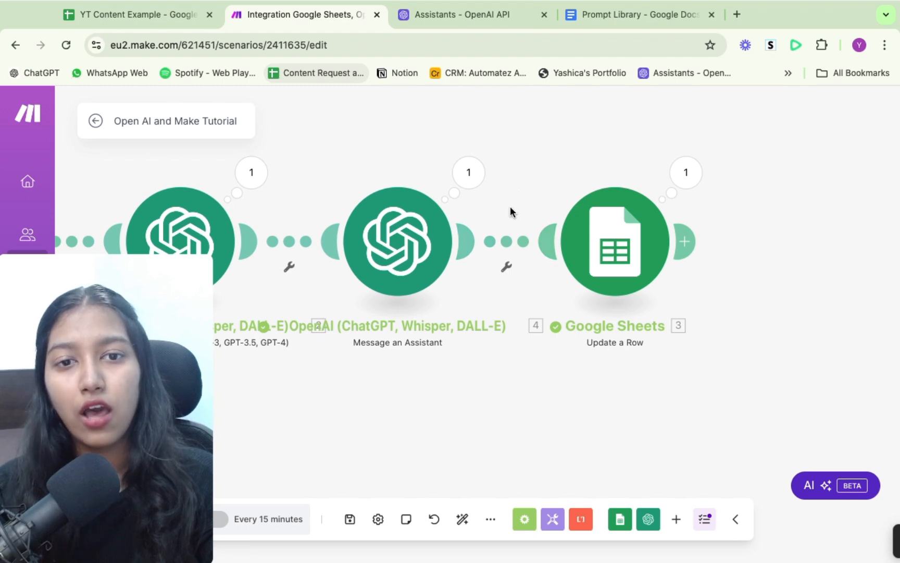
click(503, 246)
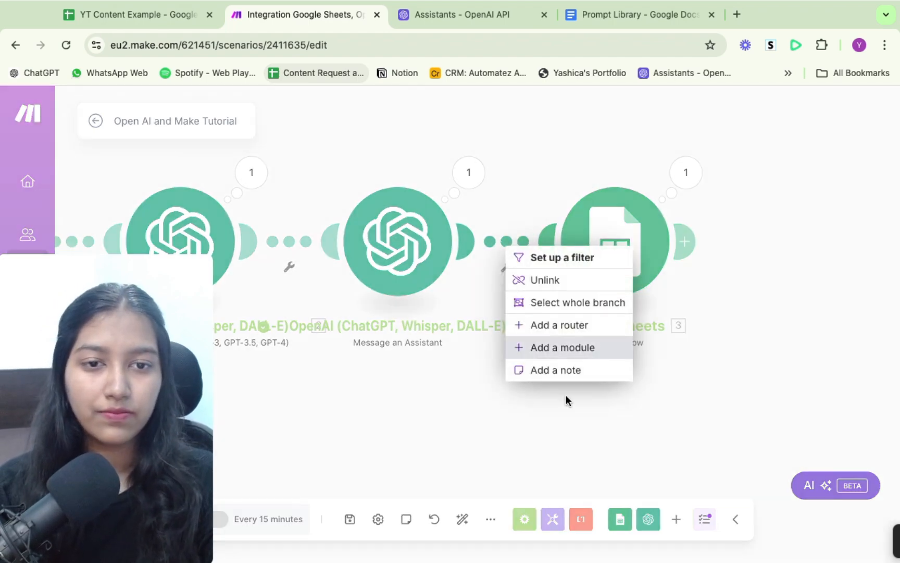
click(568, 355)
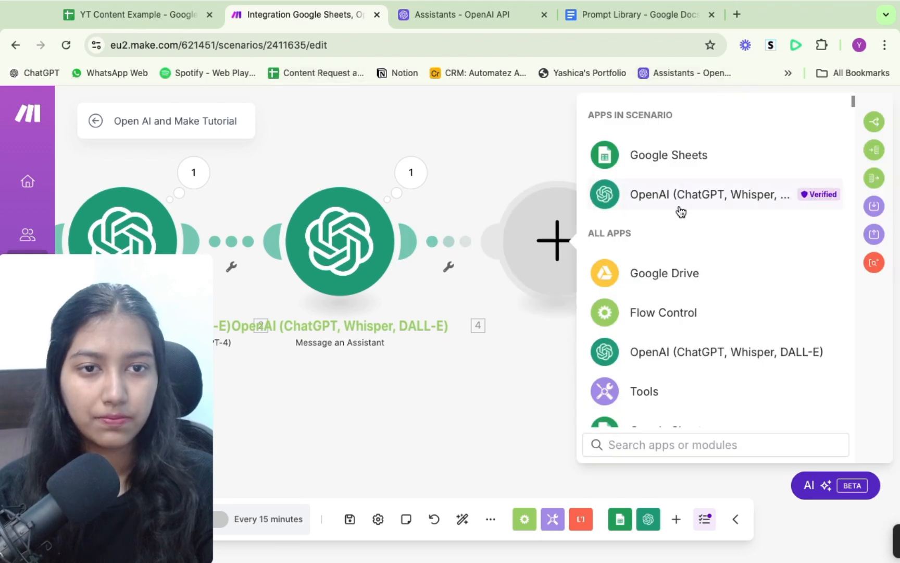
click(679, 206)
scroll(698, 296, down, 5)
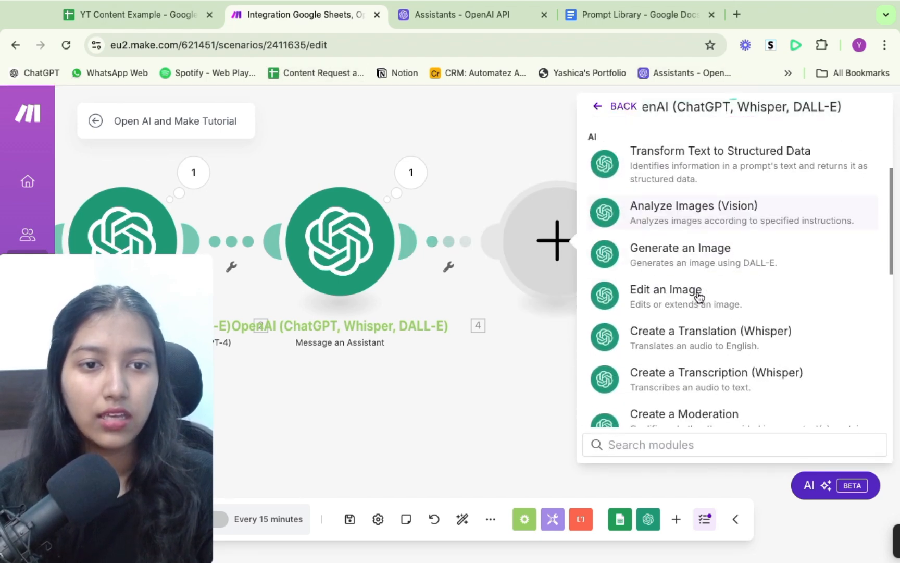
click(777, 256)
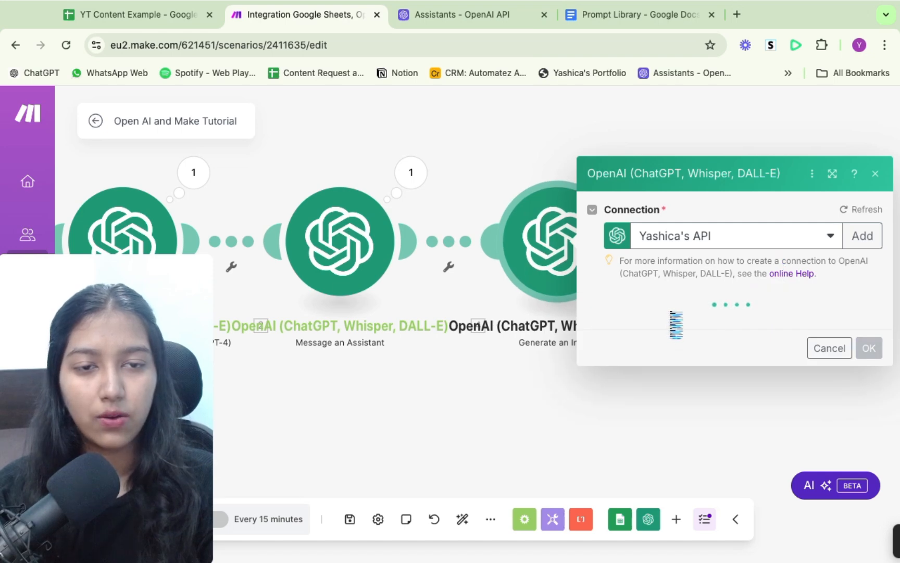
click(671, 327)
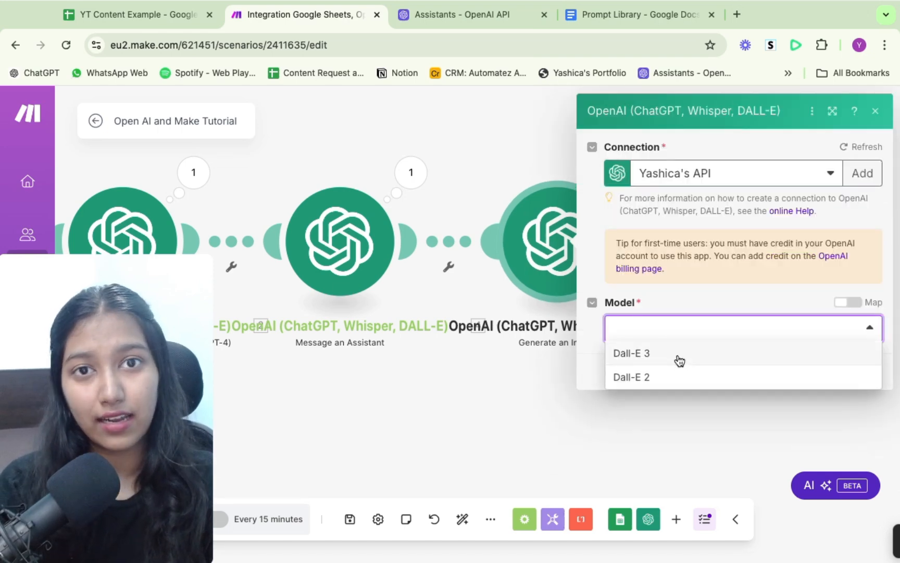
click(677, 355)
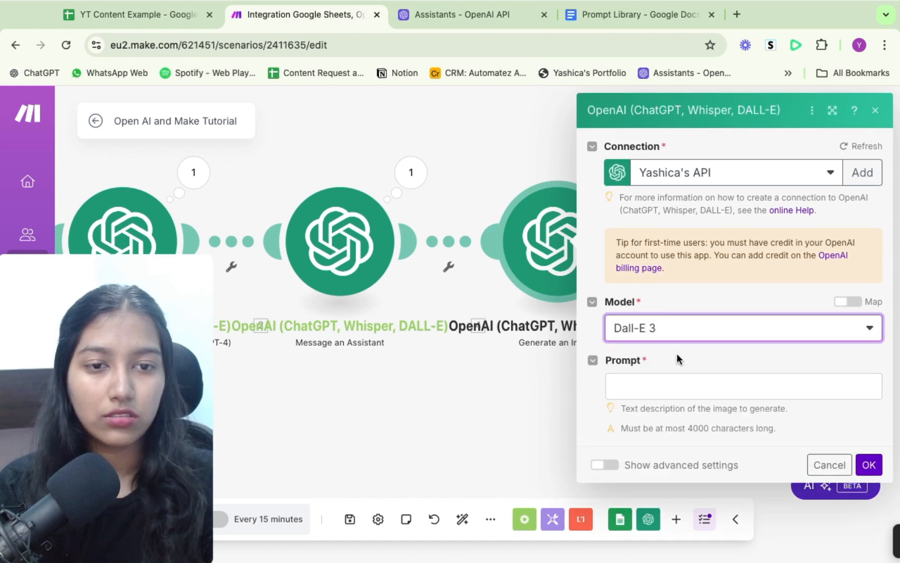
Step: Copy the Generate Image prompt text from the Prompt Library document into the image module's prompt in Make
click(659, 384)
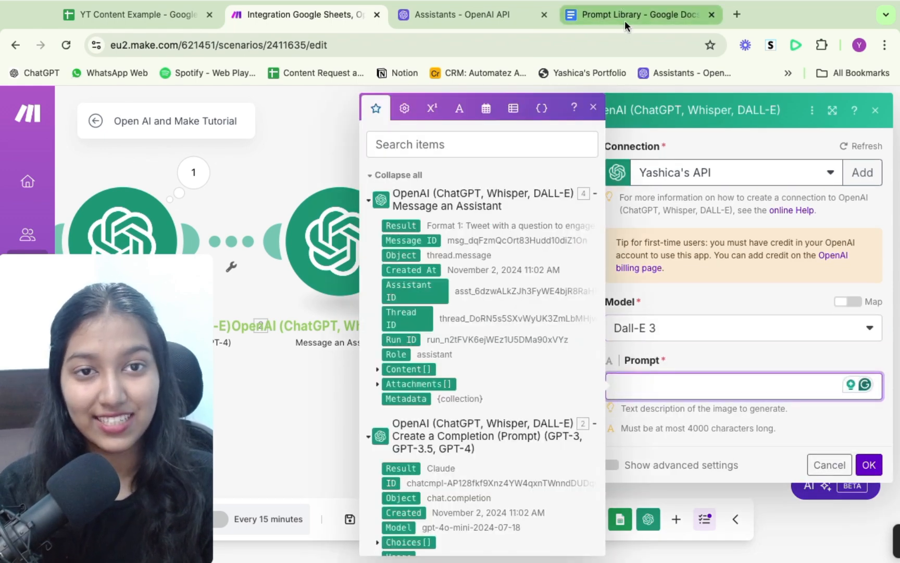
click(625, 20)
scroll(564, 361, down, 1)
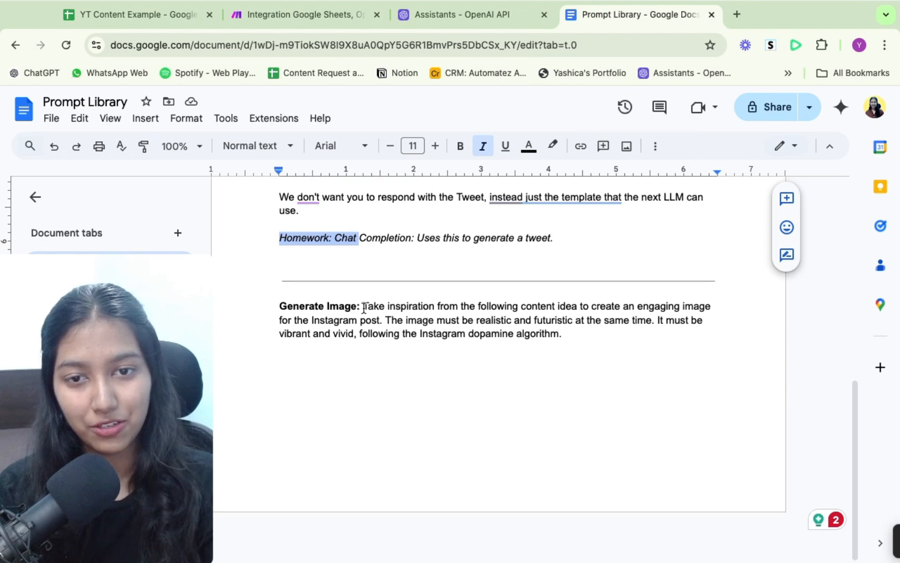
drag(364, 307, 595, 342)
key(ctrl+c)
click(264, 15)
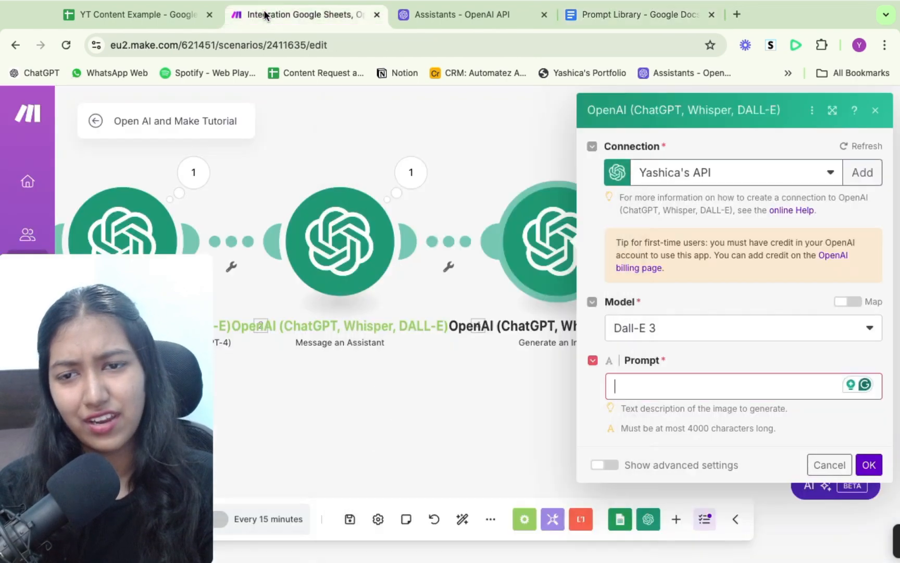
key(ctrl+v)
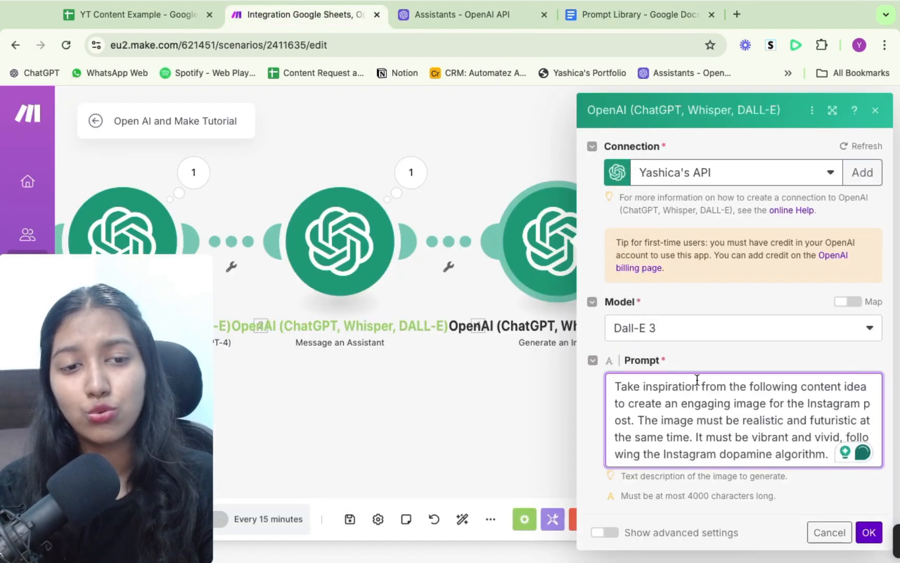
Step: Add a "Content Idea:" line below the image prompt, followed by the Raw Content (A) value from Google Sheets
click(834, 454)
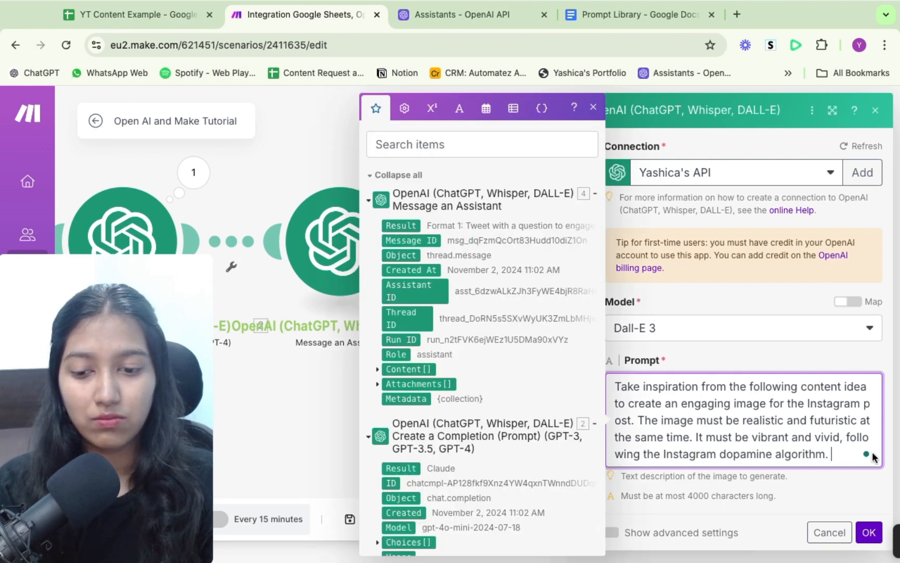
key(Return)
key(Return)
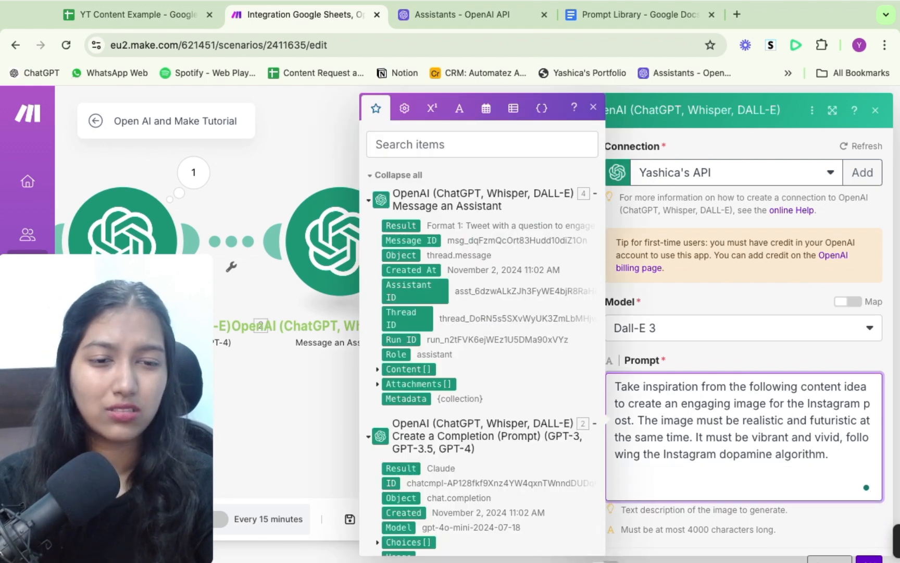
text(Content Idea:)
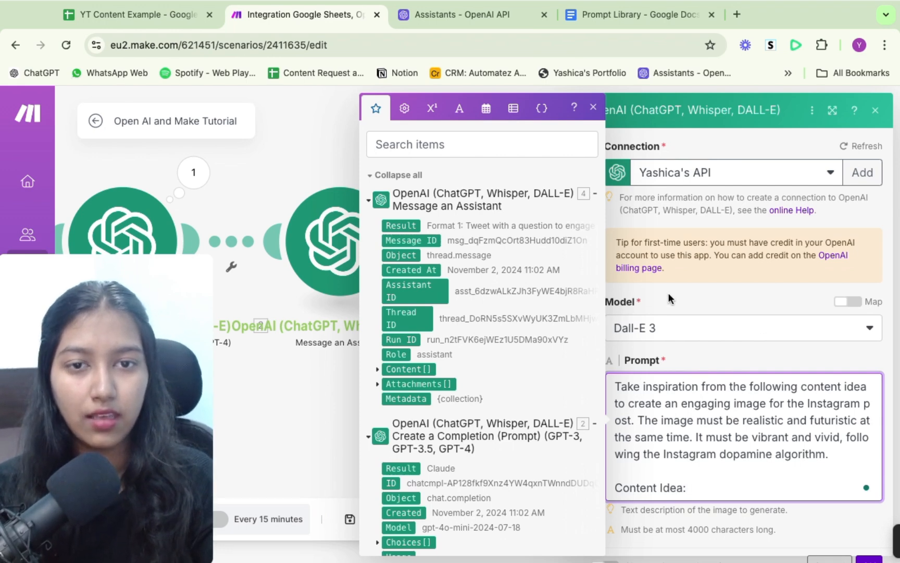
scroll(476, 351, down, 15)
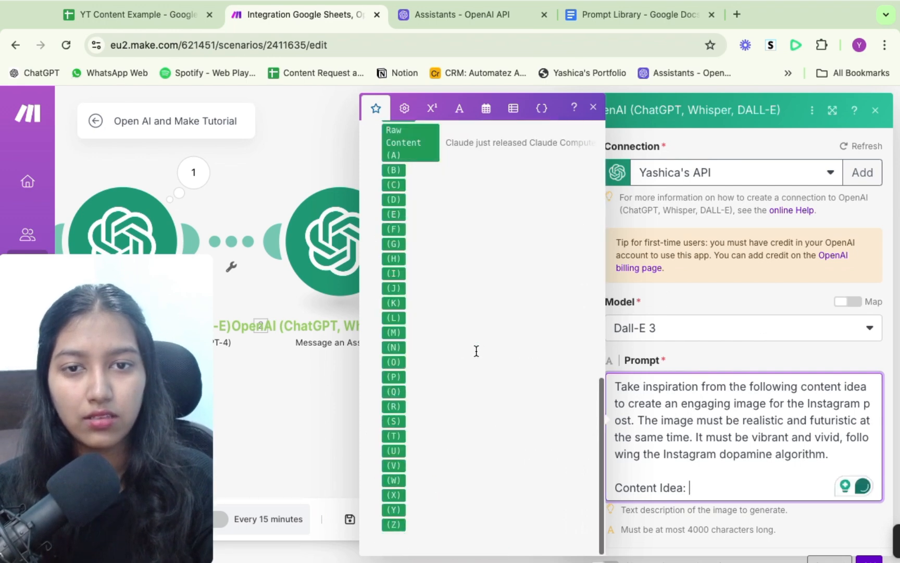
scroll(475, 350, up, 3)
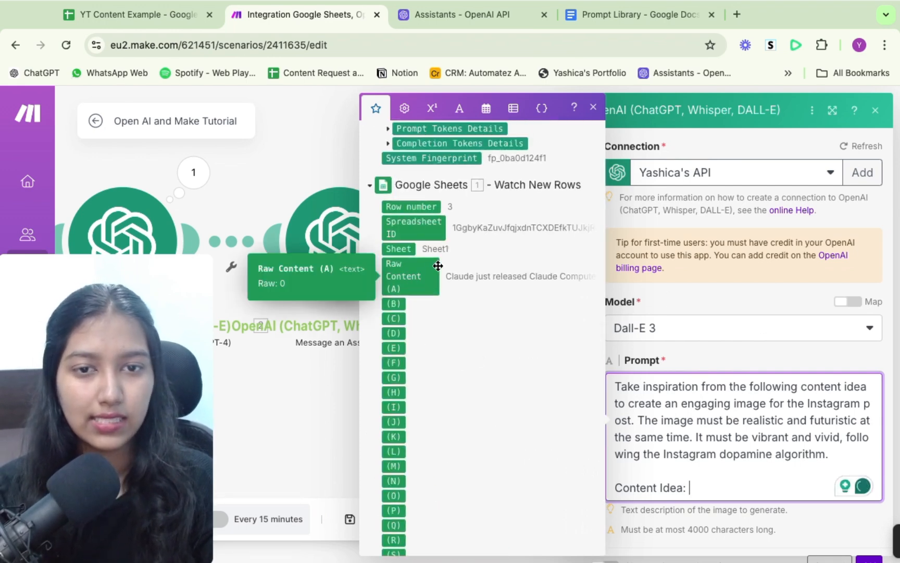
click(430, 279)
click(737, 354)
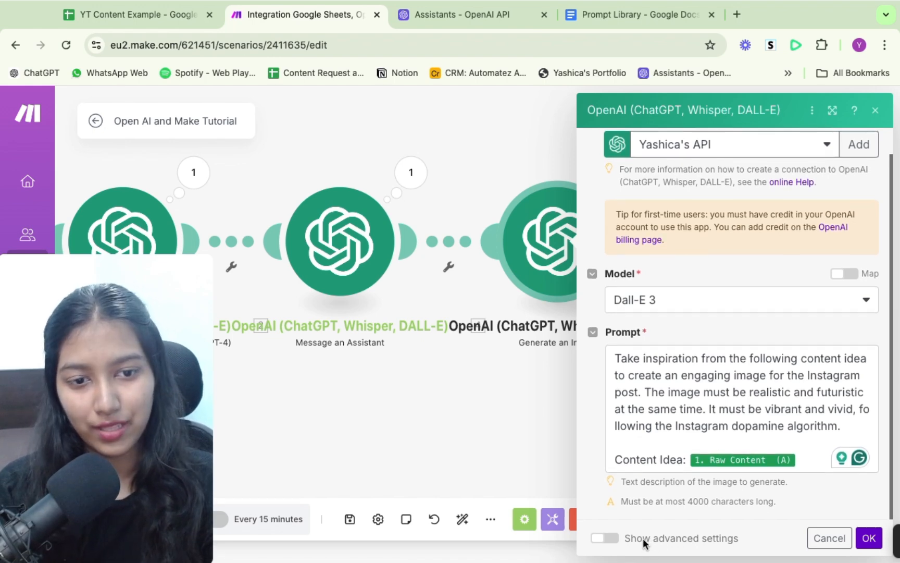
Step: In the image module's advanced settings, choose HD quality, Vivid style and URL response format, apply them and save the scenario
click(604, 540)
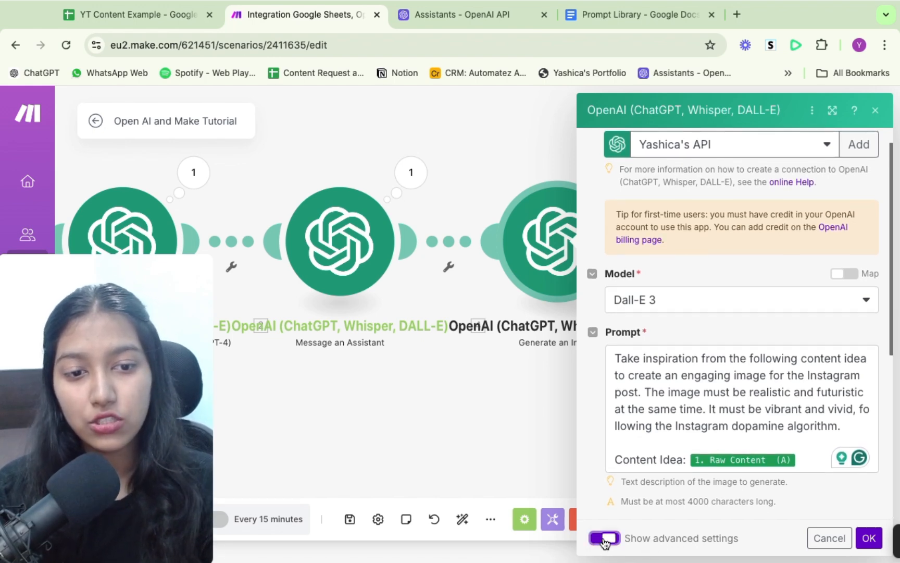
scroll(724, 460, down, 5)
click(659, 252)
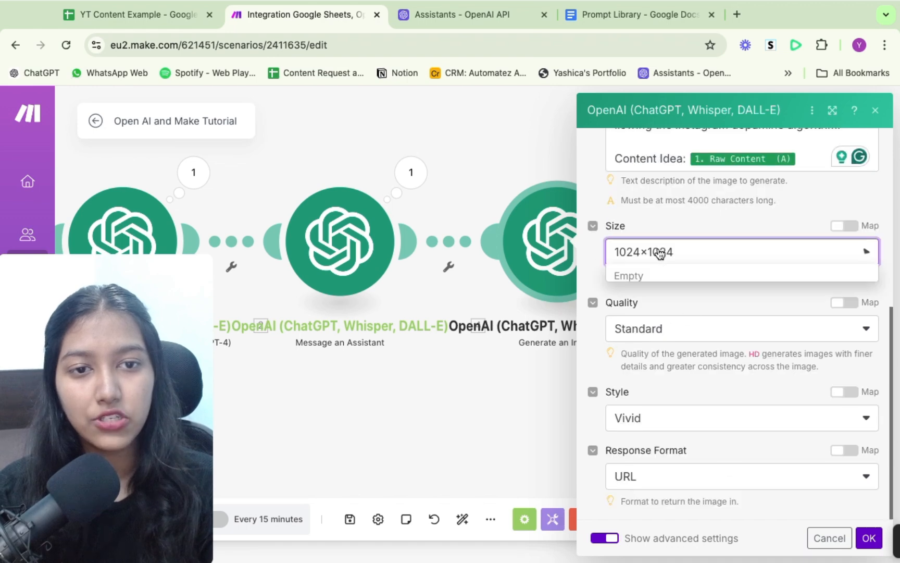
click(660, 253)
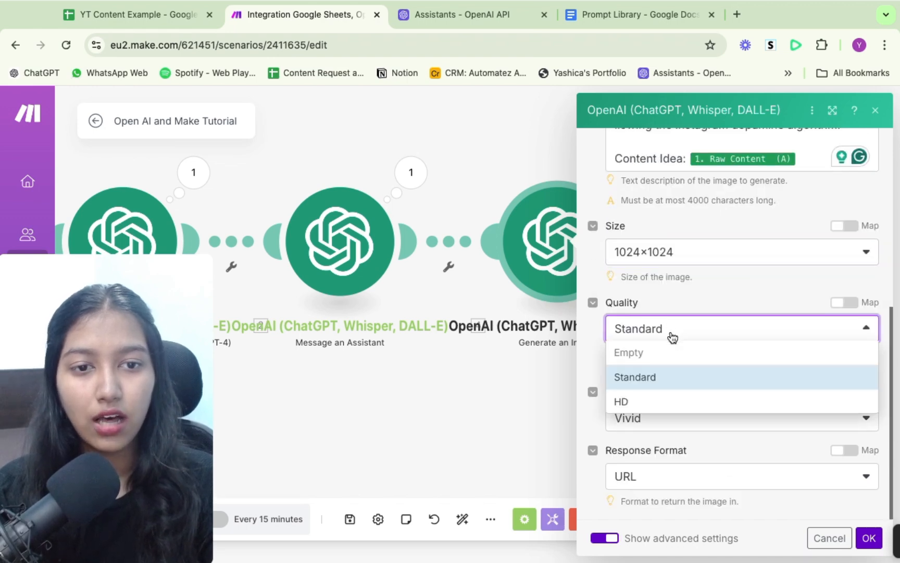
click(671, 400)
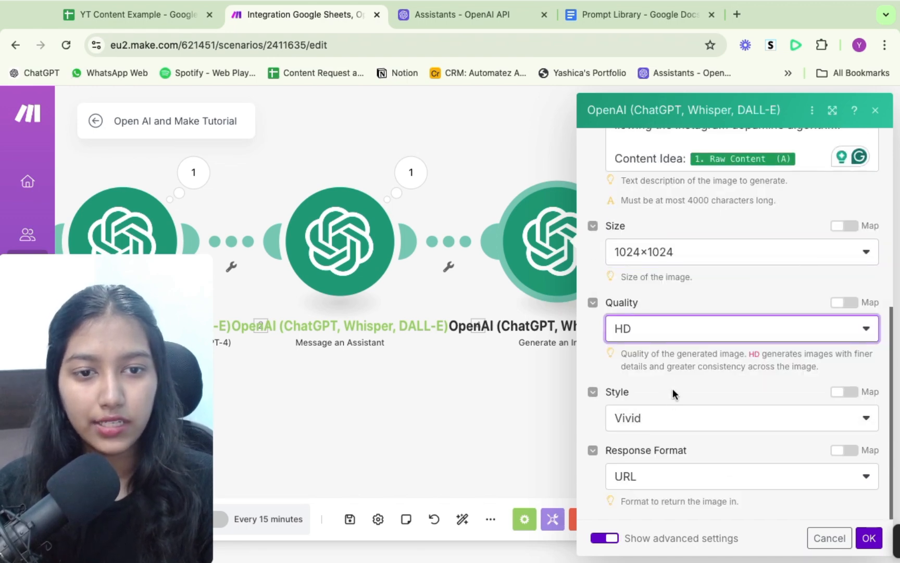
click(670, 428)
click(670, 423)
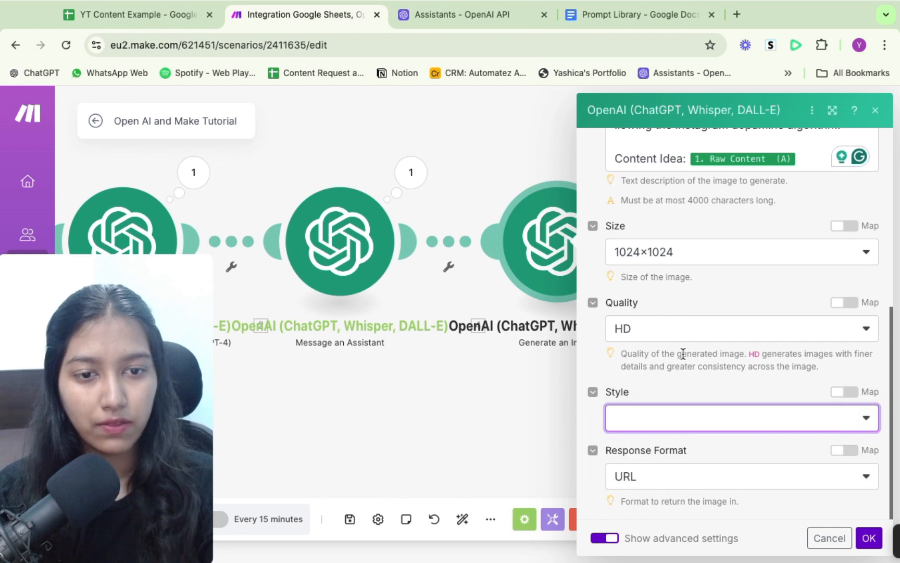
click(681, 420)
click(679, 440)
click(680, 476)
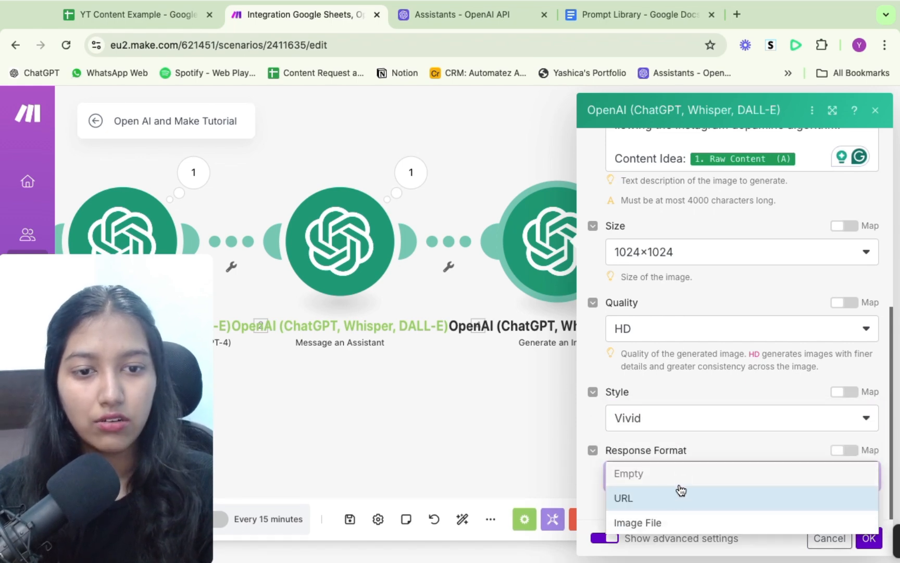
click(677, 499)
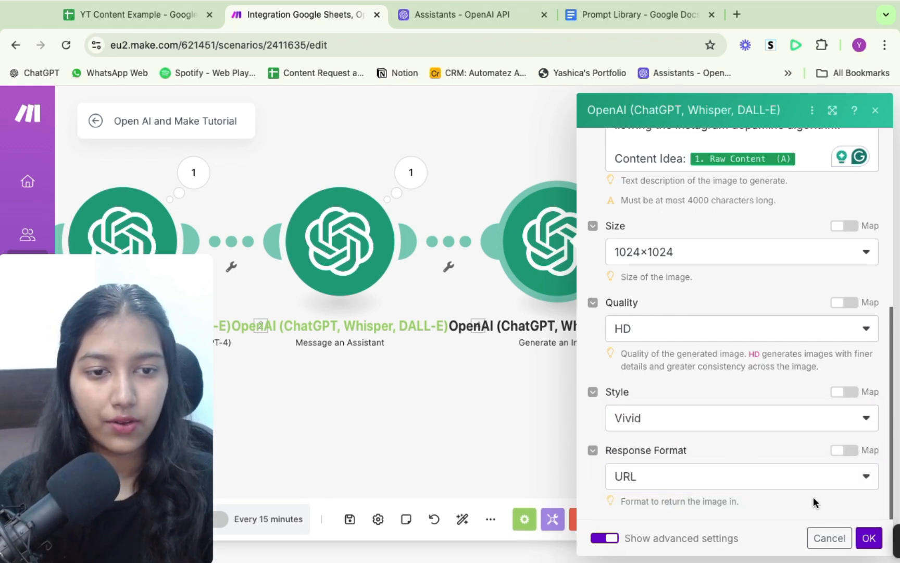
click(868, 540)
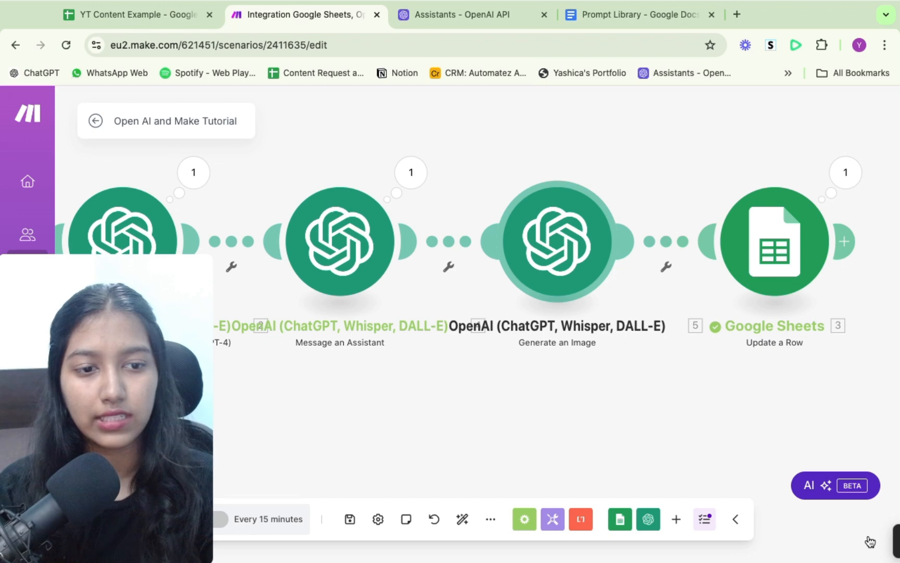
click(350, 519)
Step: In the scenario's Google Sheets Update a Row module, set the value for column D to "Homework"
click(774, 245)
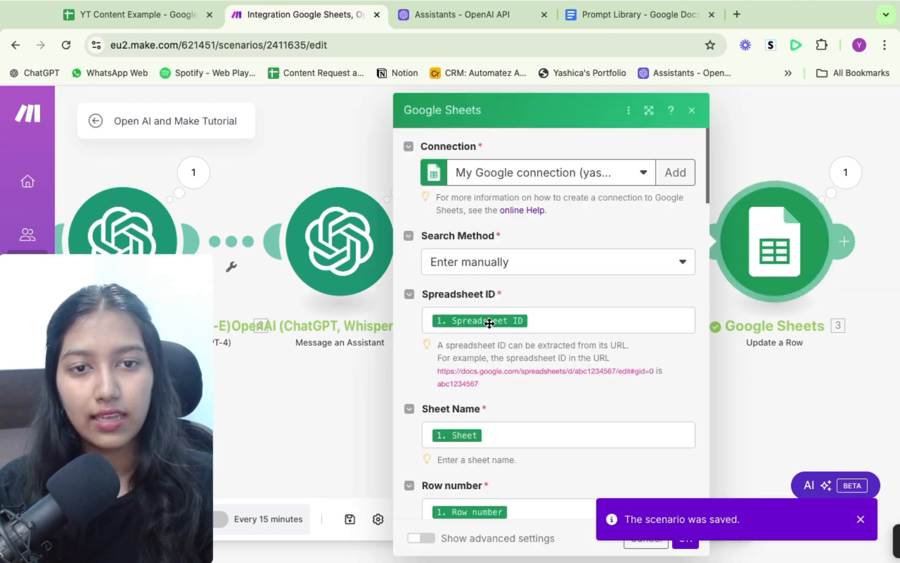
scroll(489, 323, down, 3)
scroll(490, 324, down, 5)
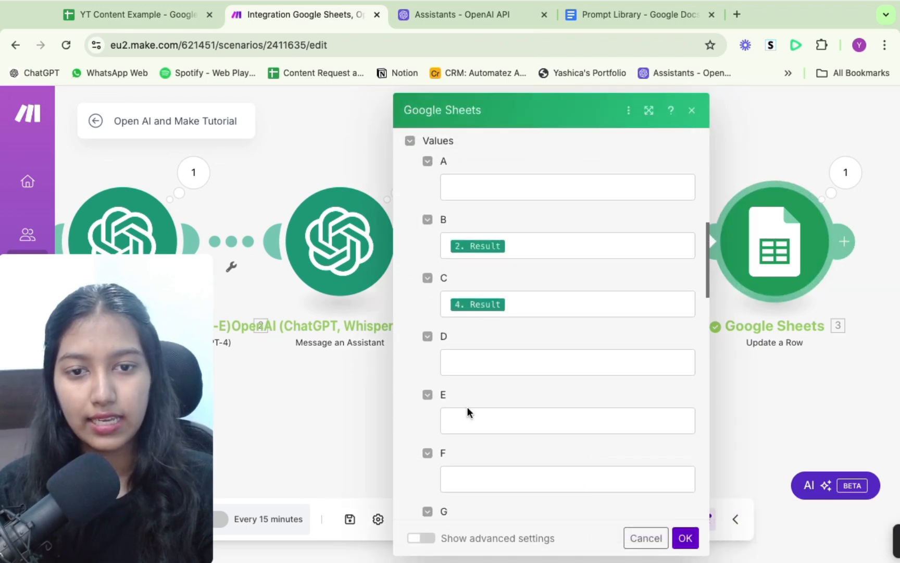
click(468, 411)
click(177, 12)
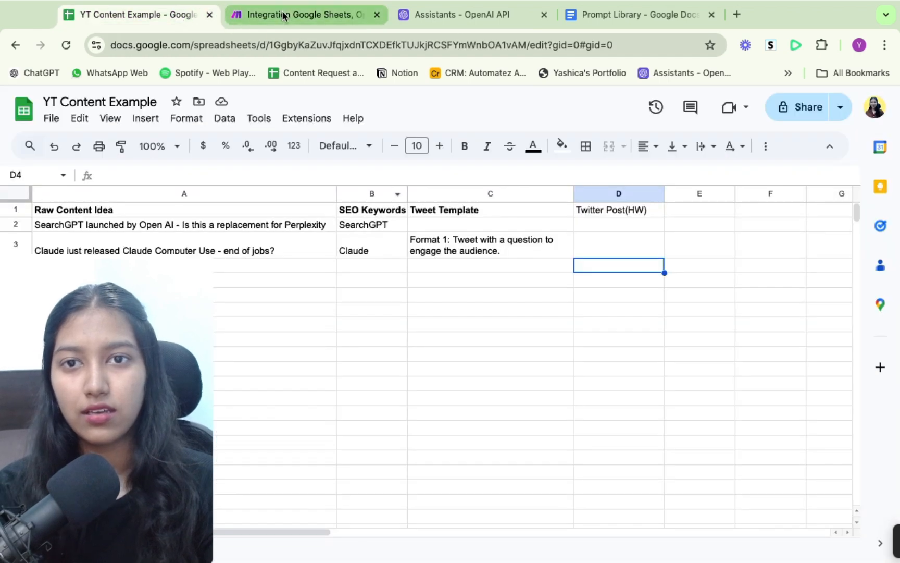
click(281, 14)
click(485, 366)
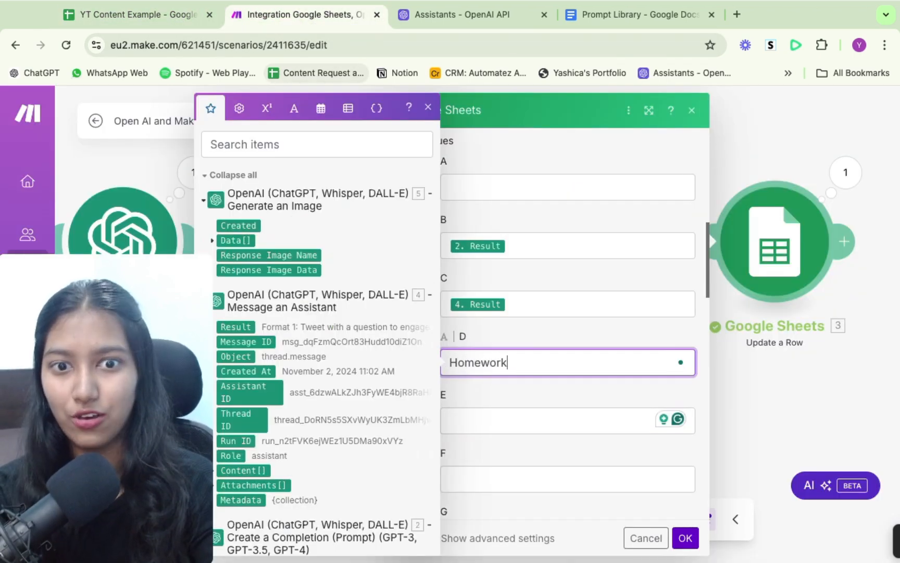
Step: Add an "Image URL" header in cell E1 of the YT Content Example spreadsheet
click(476, 418)
click(177, 14)
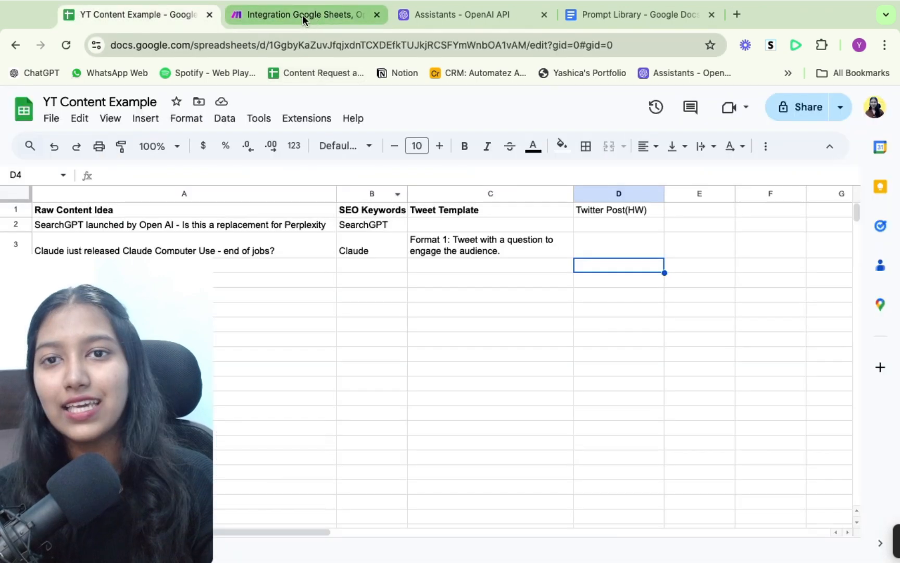
click(699, 212)
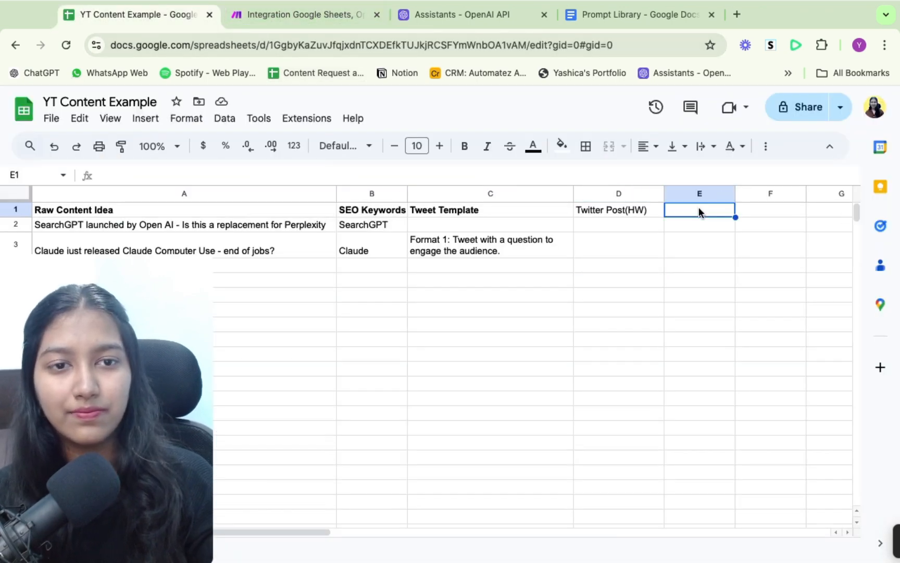
text(Image URL)
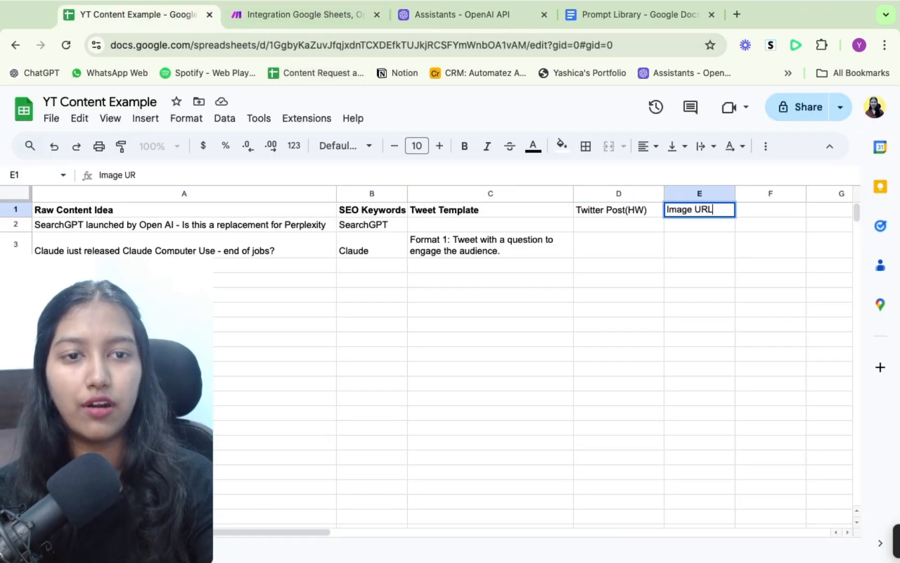
Step: Back in Make, map the Generate an Image module's Data[] URL to column E of Update a Row, apply it and save the scenario
click(239, 11)
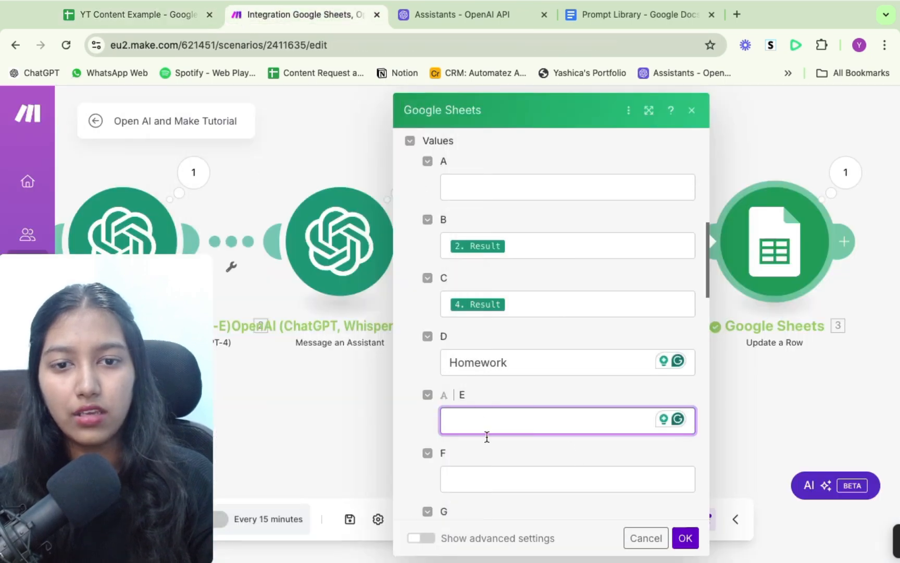
click(468, 413)
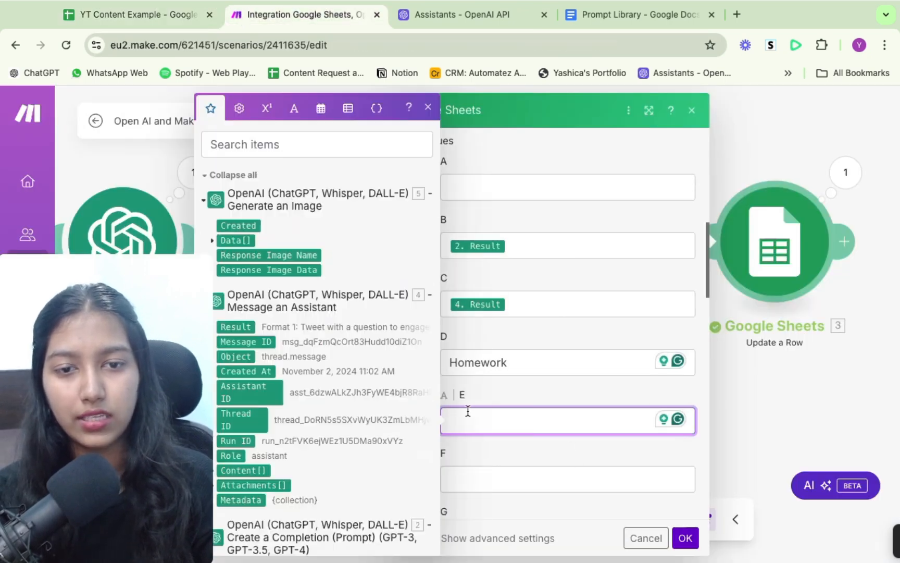
click(213, 242)
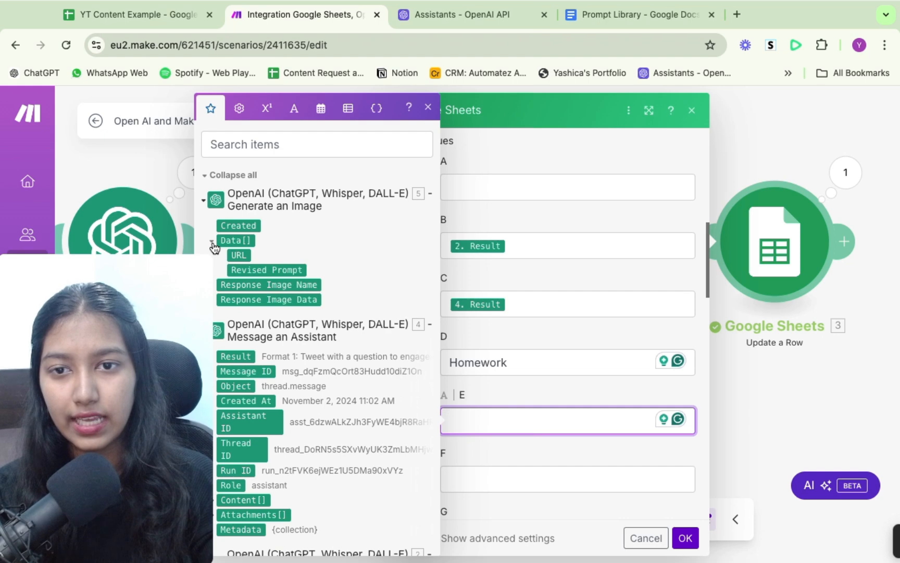
click(241, 255)
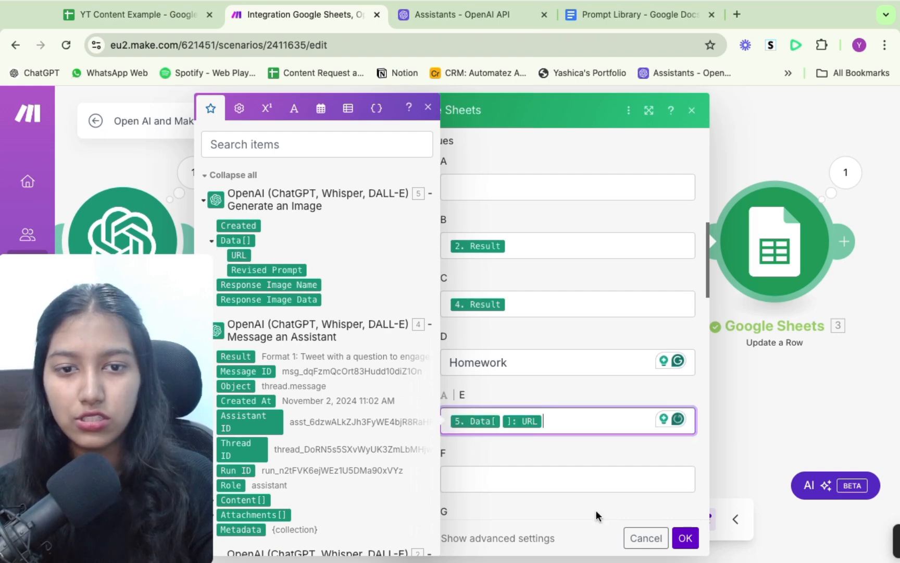
click(545, 394)
click(684, 540)
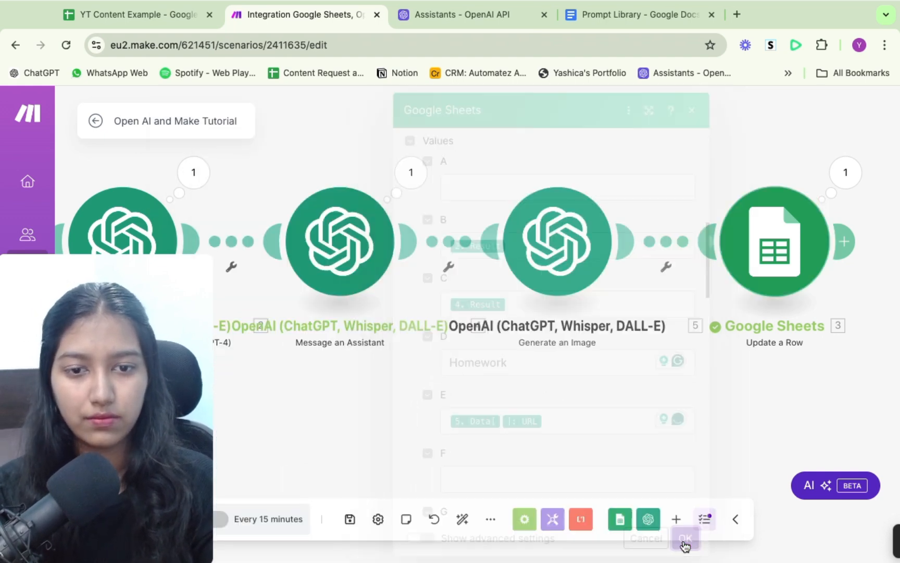
click(350, 519)
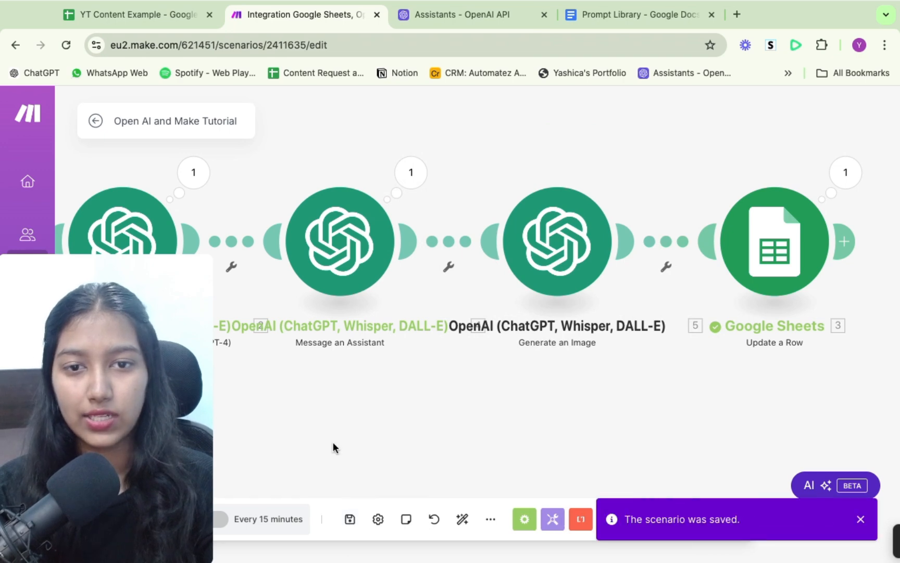
Step: In the spreadsheet, enter the content idea "Gemini is also allowing Google Searches using it's LLM after Chatgpt" in cell A4
drag(333, 441, 504, 402)
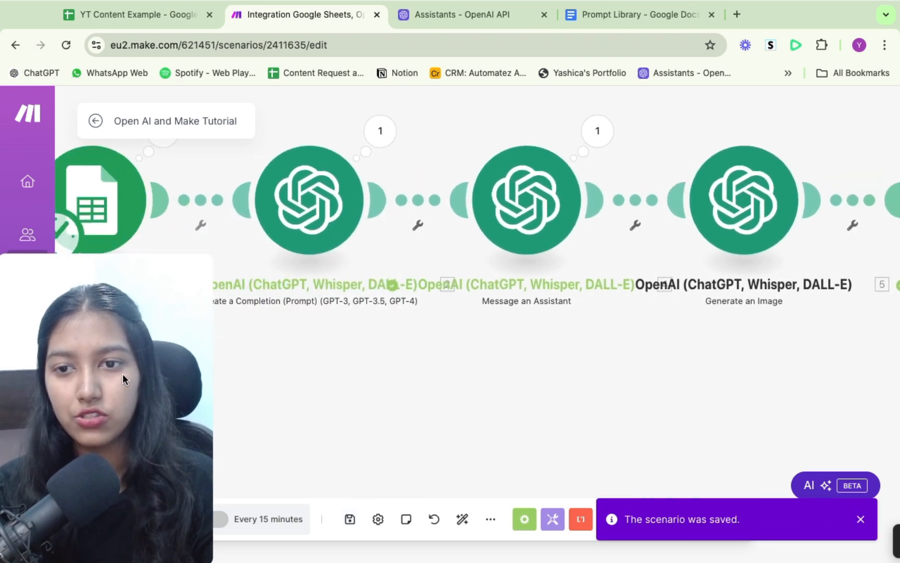
click(144, 12)
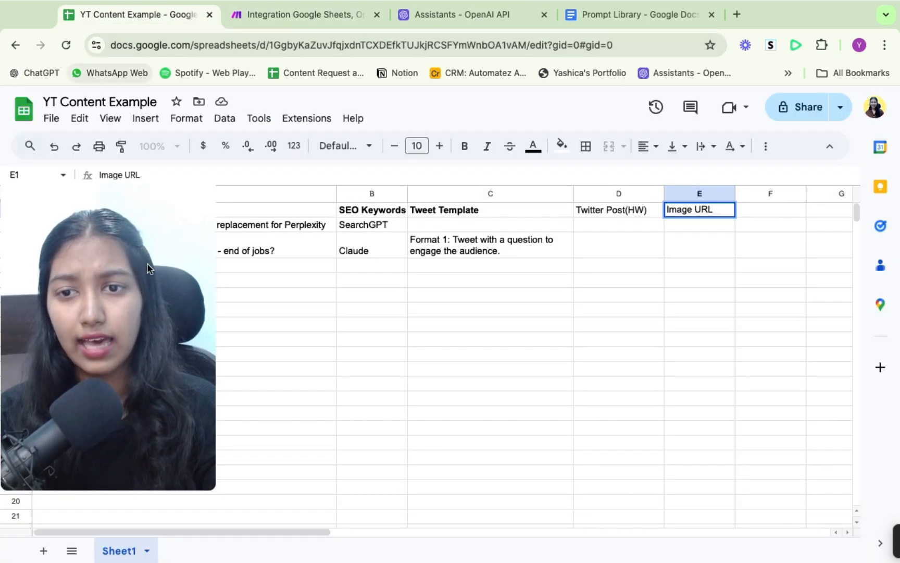
click(277, 263)
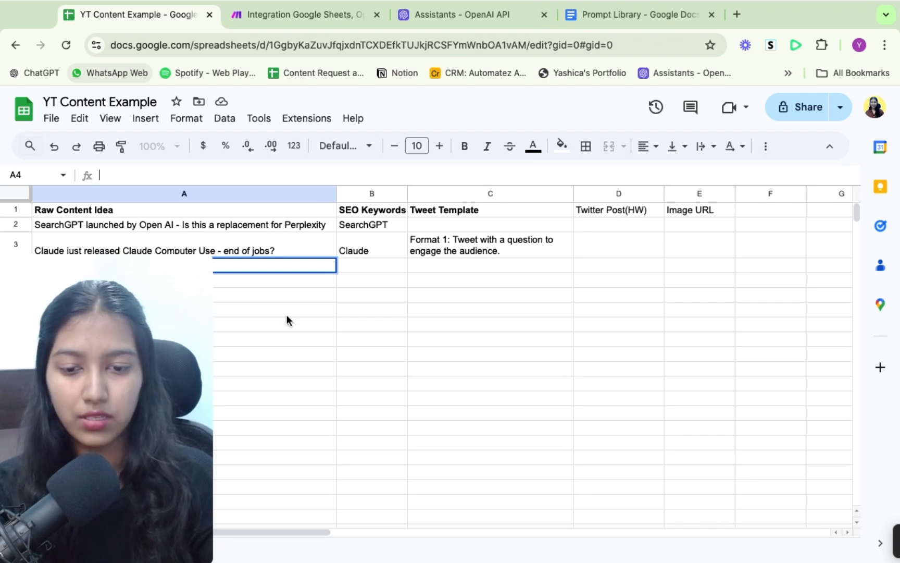
text(G)
text(emin)
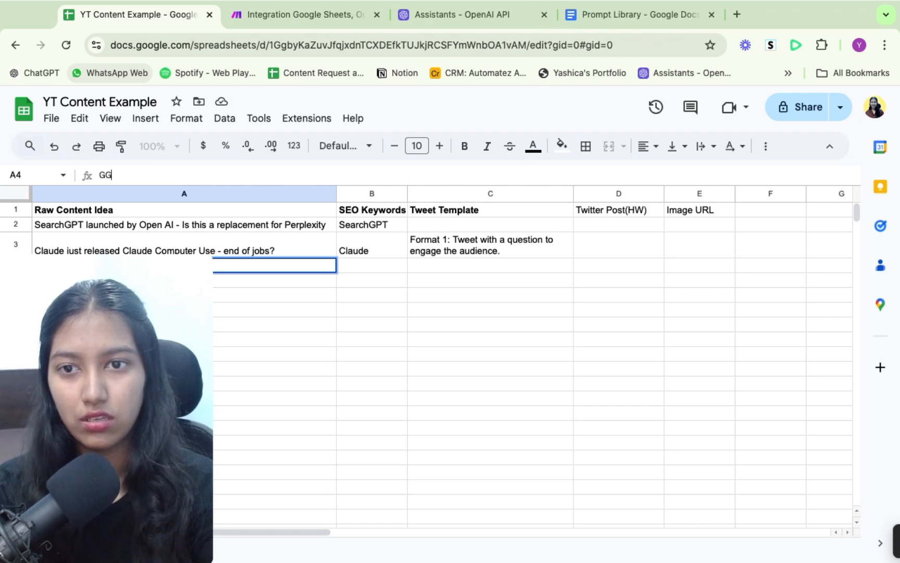
text(i )
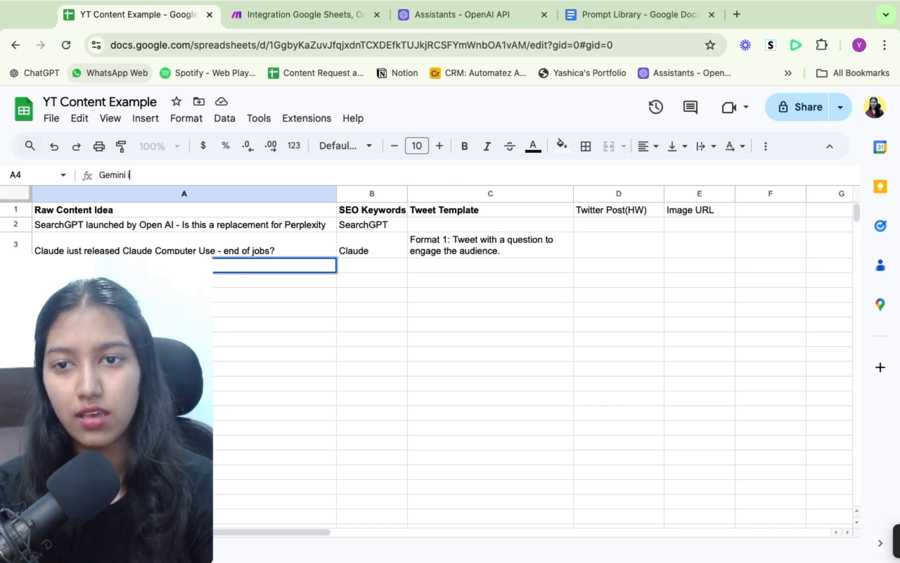
text(is also)
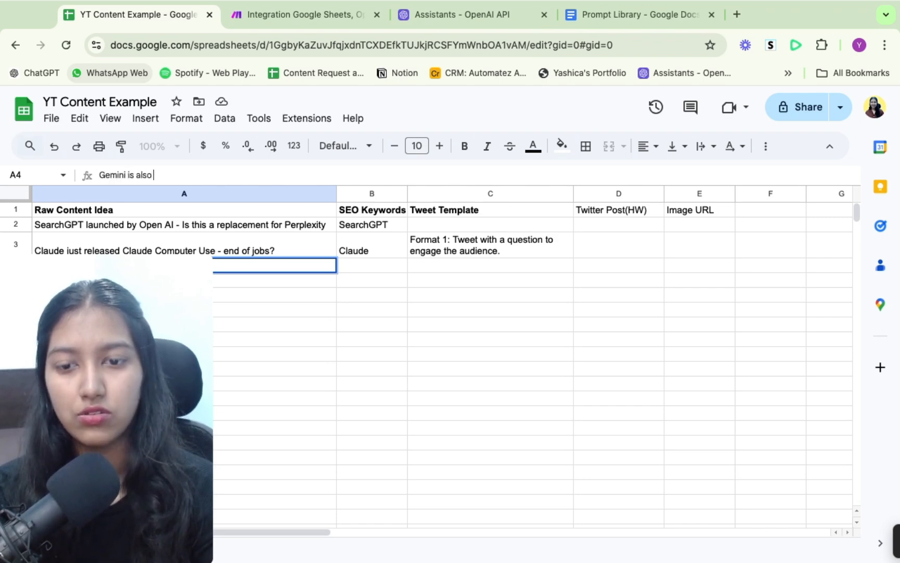
text( allowing)
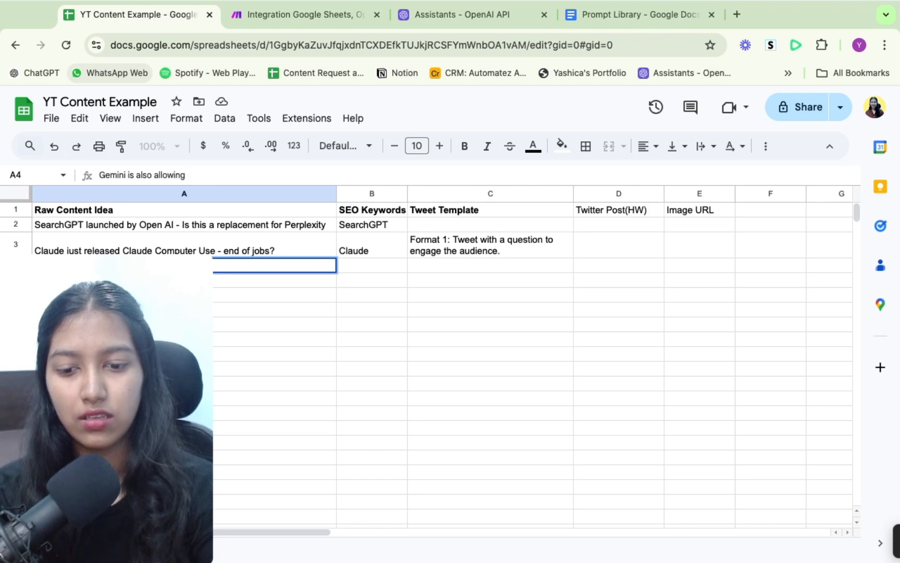
text( Google Sear)
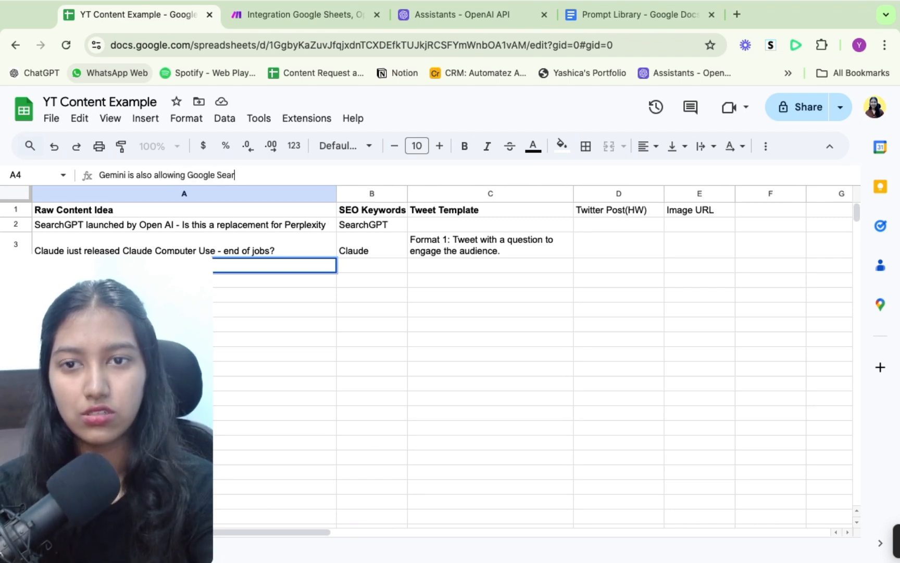
text(ches using it's LLM after Chatgpt)
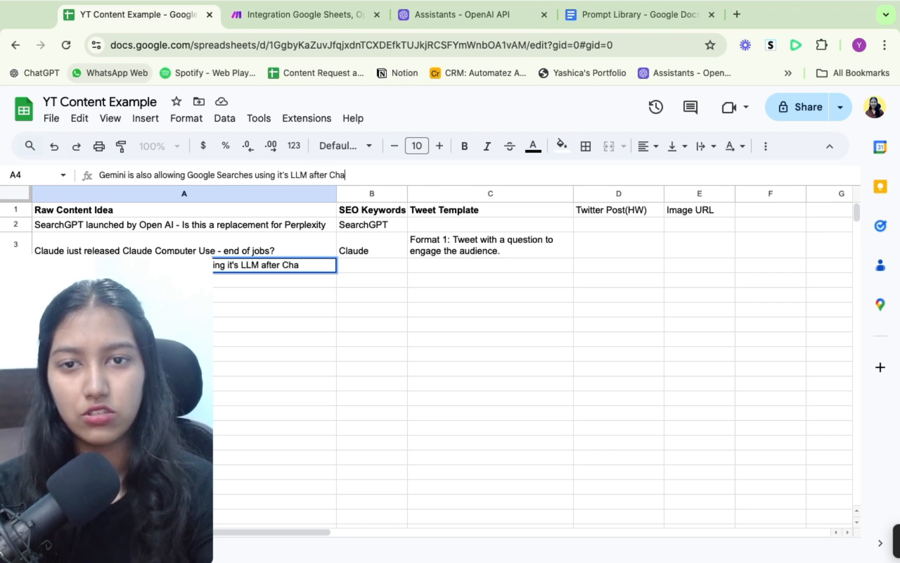
click(324, 390)
click(382, 263)
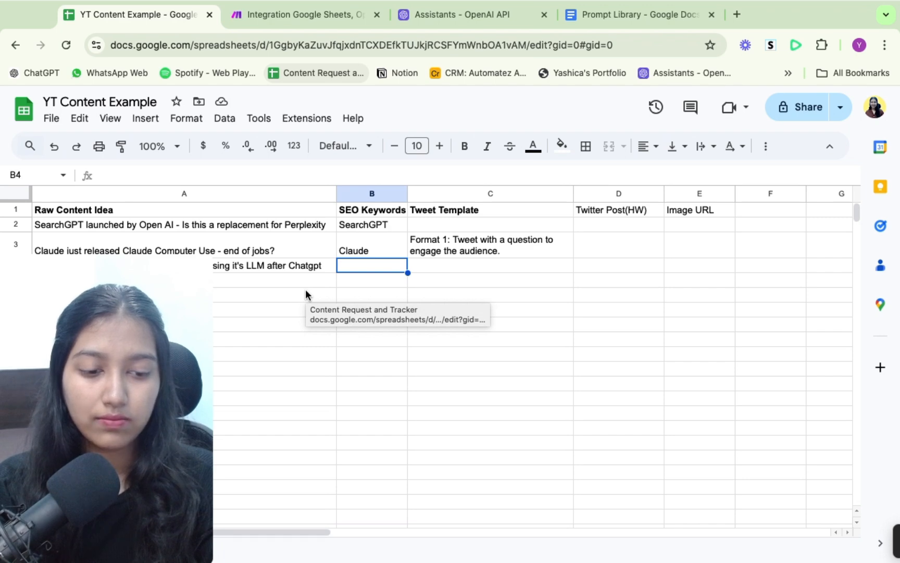
Step: Correct "it's" to "its" in the Gemini content idea in cell A4
click(277, 267)
click(296, 174)
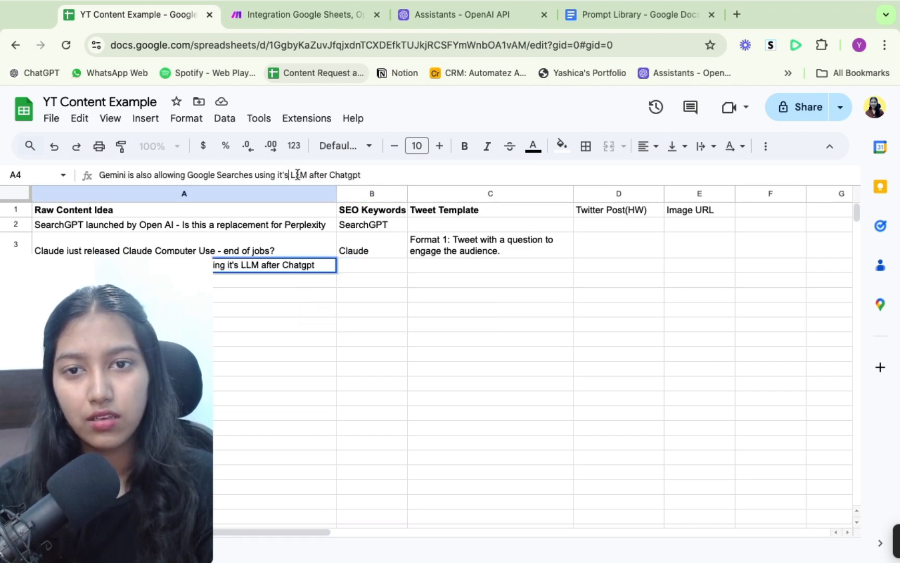
key(Left)
key(BackSpace)
key(BackSpace)
text(s)
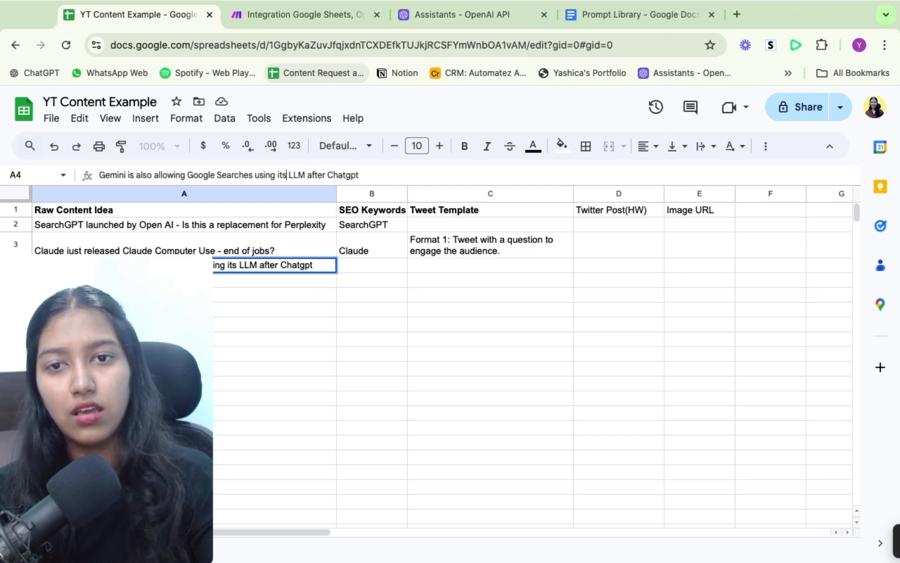
click(318, 272)
Step: Save the scenario in Make and run it once
click(315, 14)
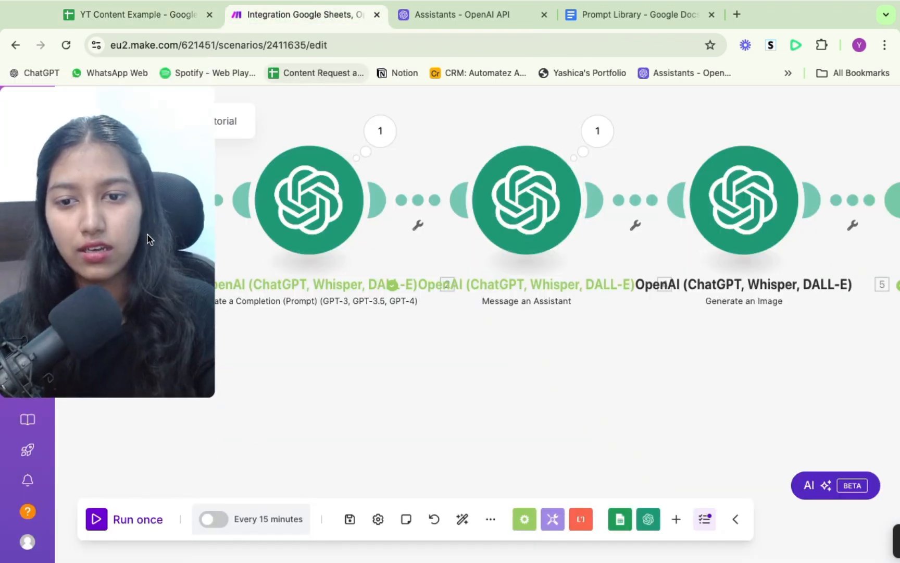
click(350, 519)
click(115, 519)
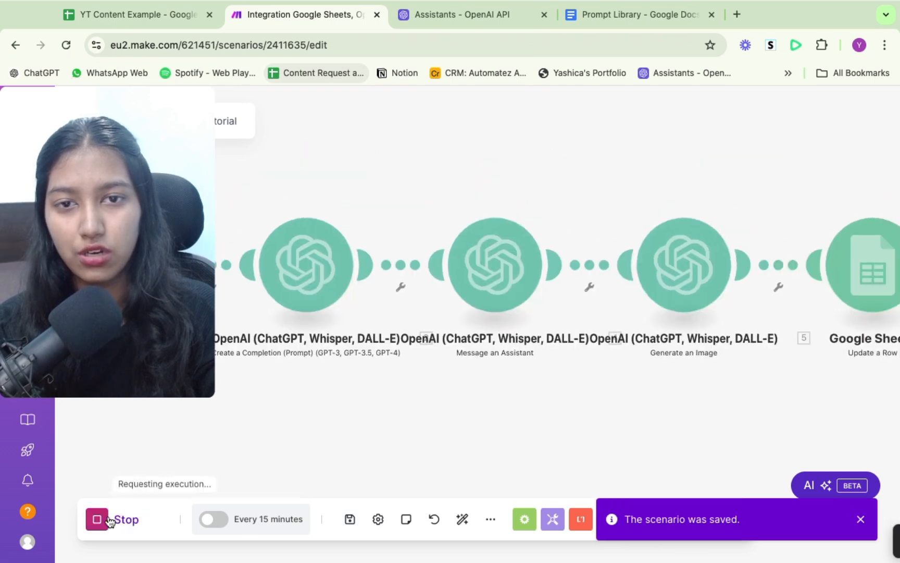
Step: Examine the SEO keyword, tweet template and Twitter post values written to row 4 of the spreadsheet
click(132, 14)
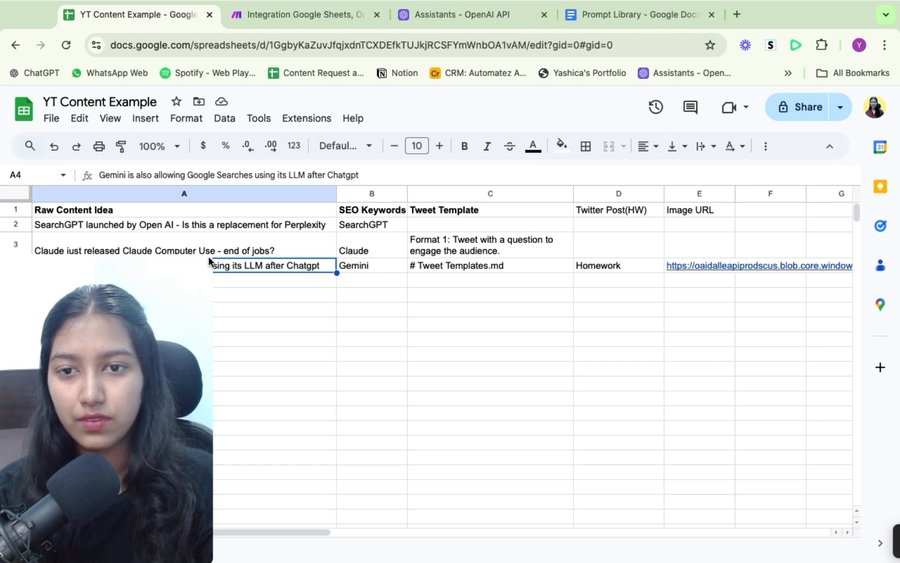
click(326, 337)
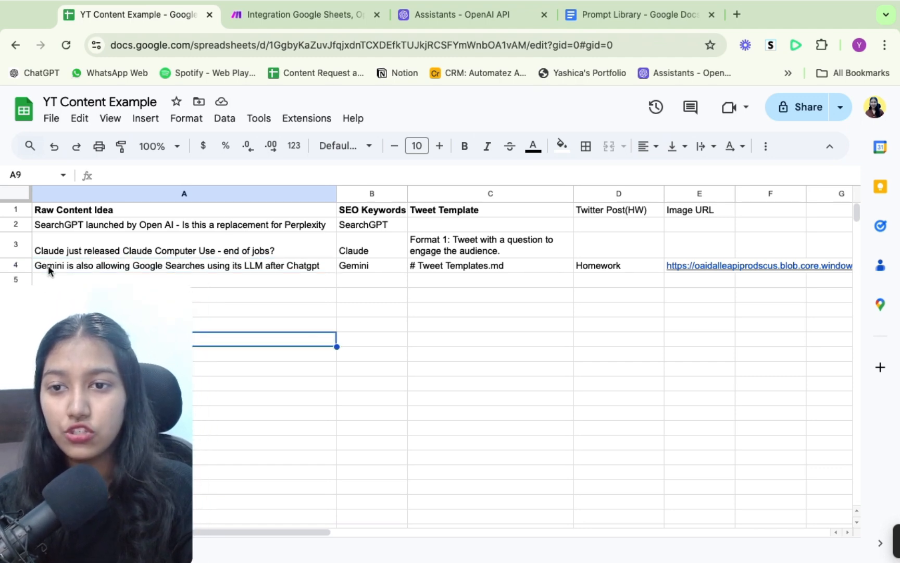
click(199, 267)
click(372, 270)
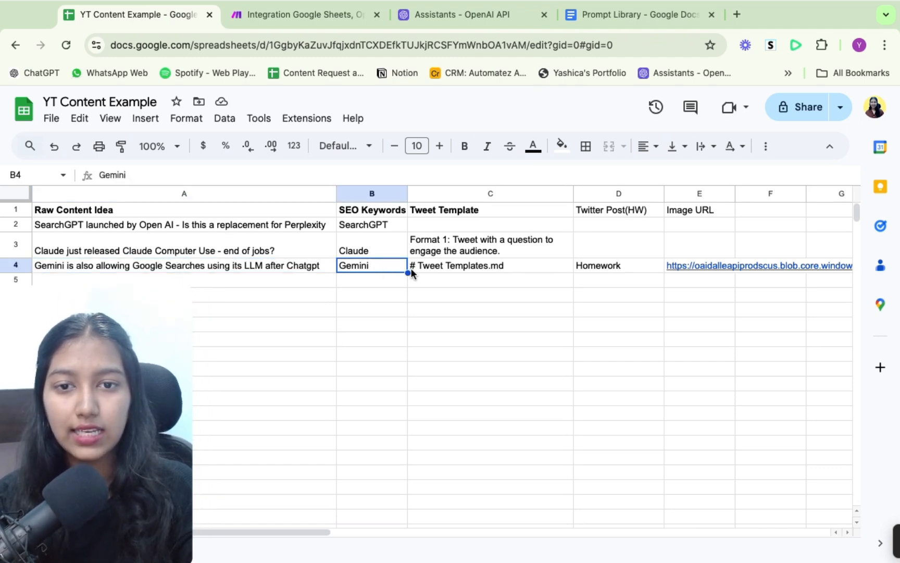
scroll(373, 274, right, 3)
click(366, 268)
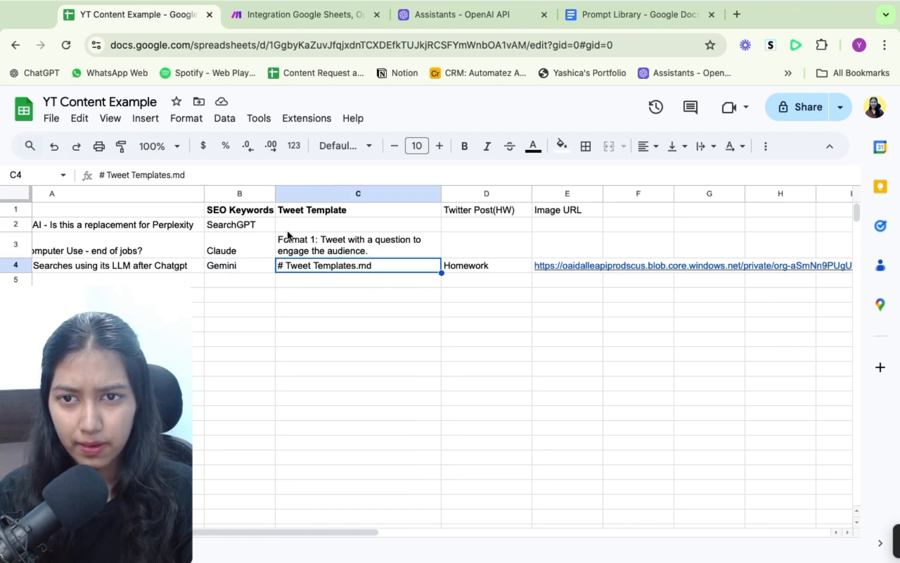
drag(192, 174, 114, 174)
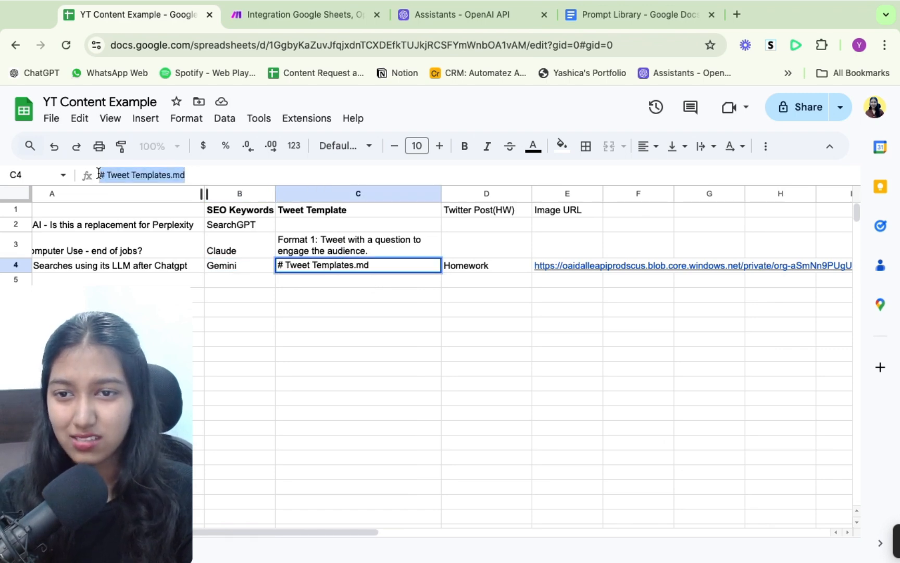
click(509, 250)
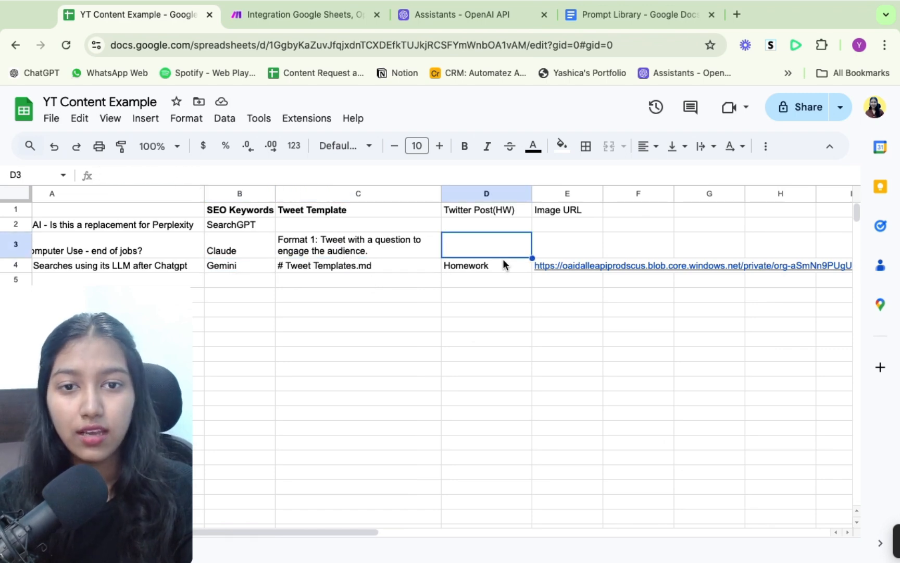
click(498, 265)
Step: Open the generated image from the Image URL link in cell E4
scroll(497, 265, right, 5)
click(408, 265)
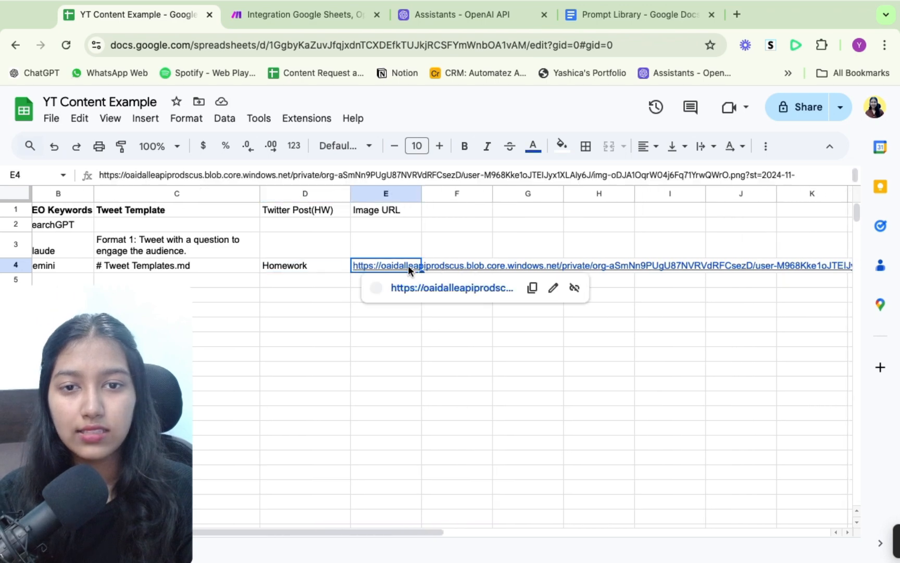
click(443, 288)
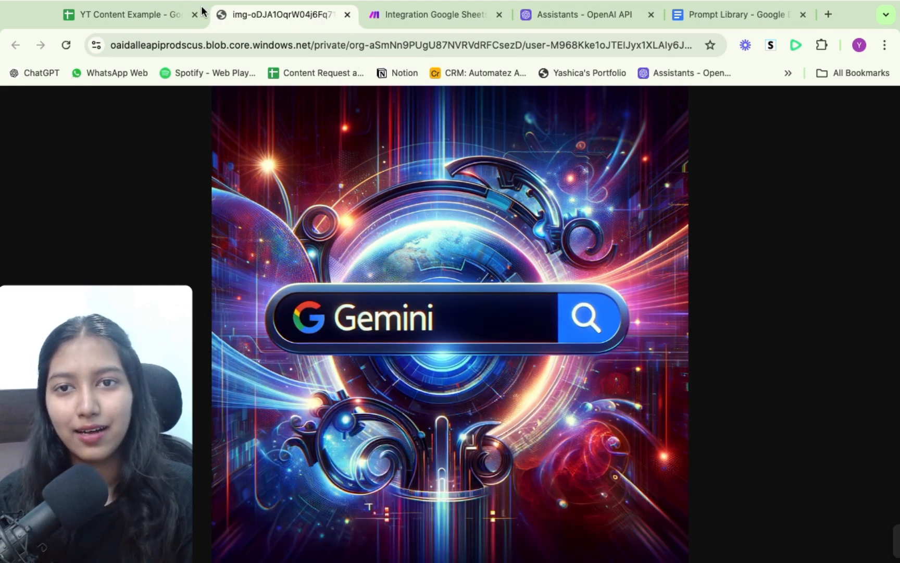
Step: Close the generated Gemini image and check the tweet template written to cell C4 of the YT Content Example spreadsheet
click(394, 14)
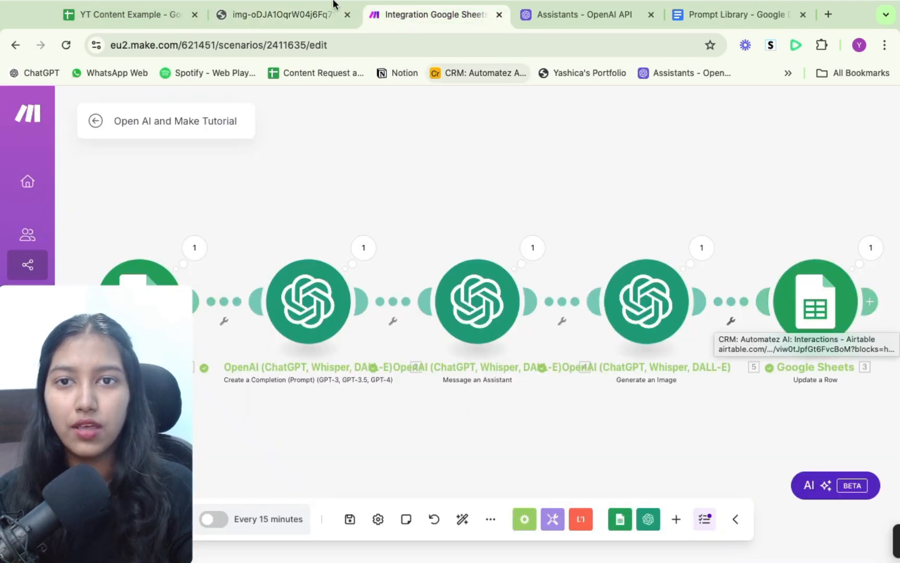
click(347, 14)
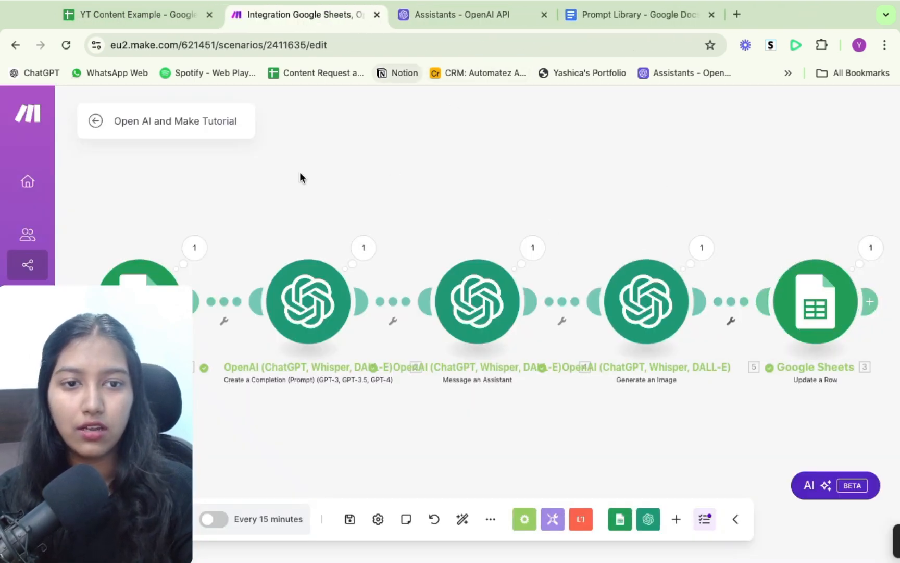
click(136, 13)
click(205, 263)
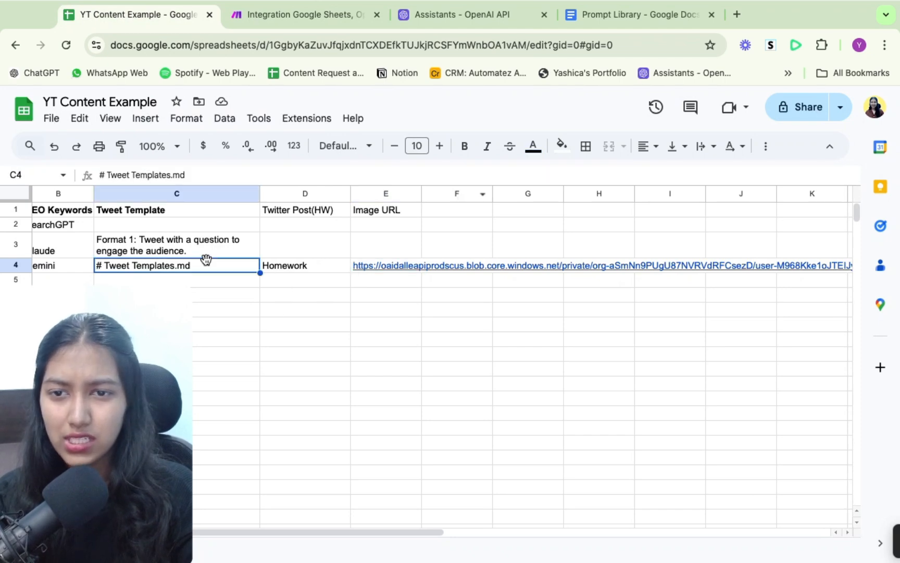
scroll(205, 258, left, 5)
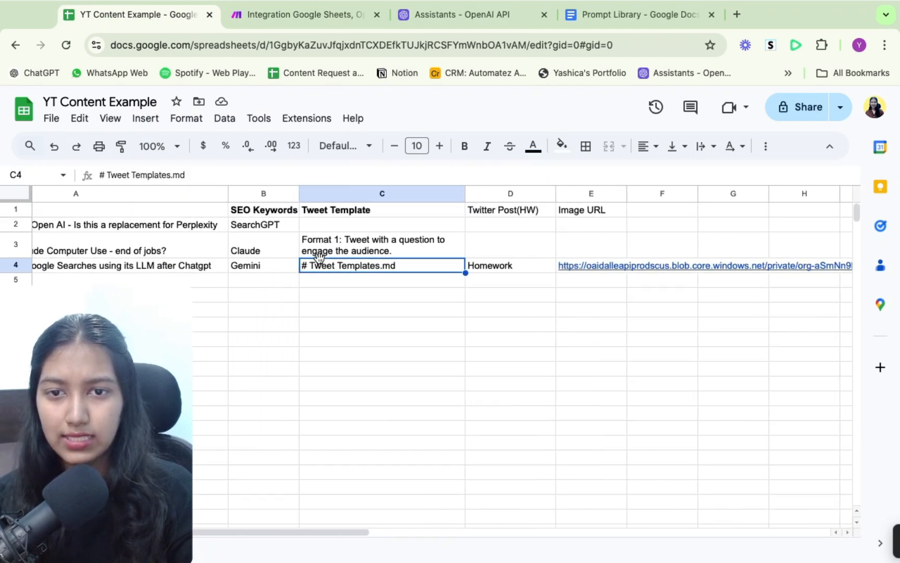
Step: In Make, inspect the Message an Assistant module's output bundle, expanding its content, text, annotations, attachments and metadata
click(270, 5)
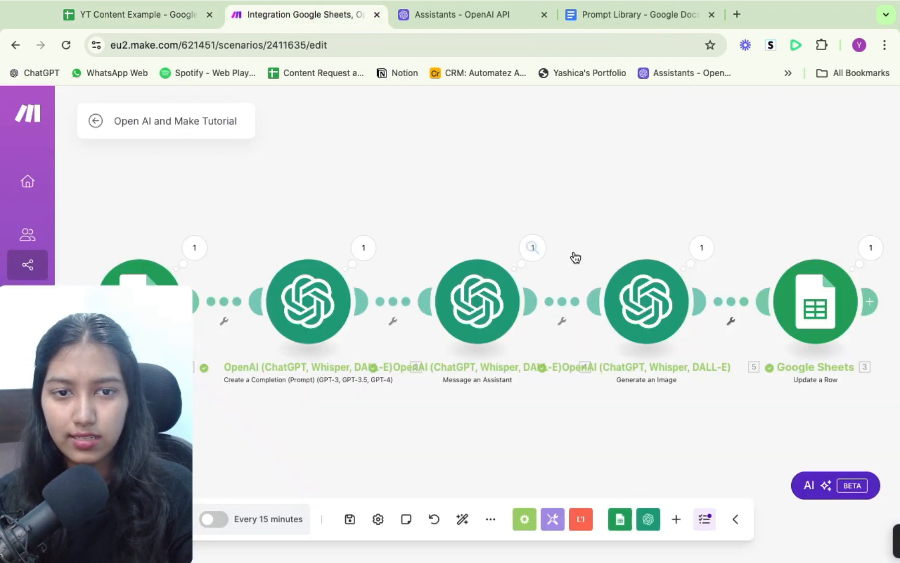
click(530, 260)
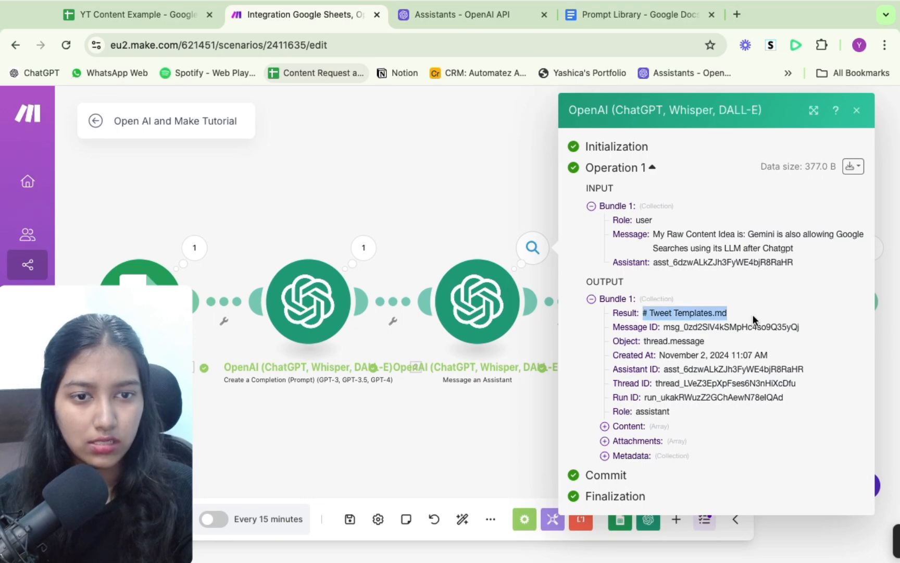
click(631, 444)
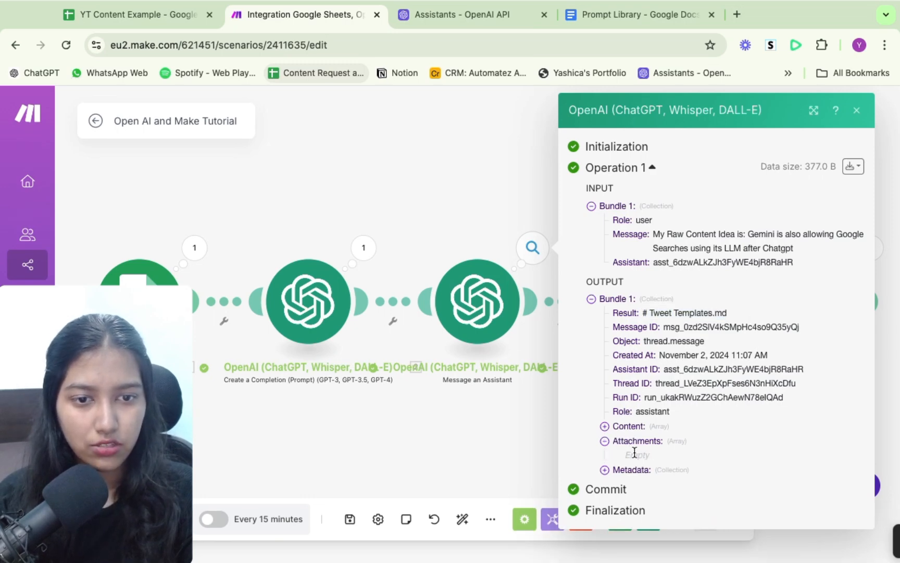
click(634, 470)
click(626, 427)
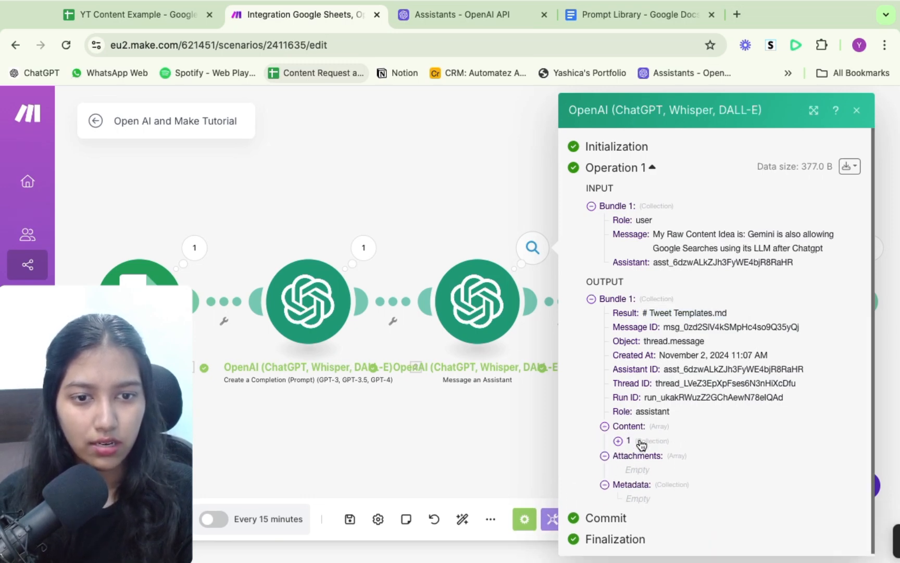
click(644, 443)
click(649, 470)
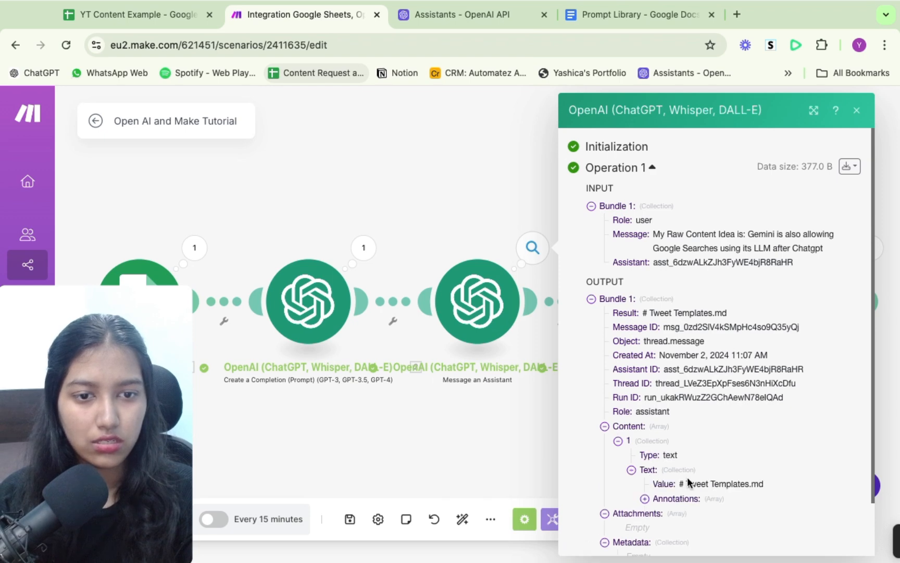
scroll(676, 499, down, 1)
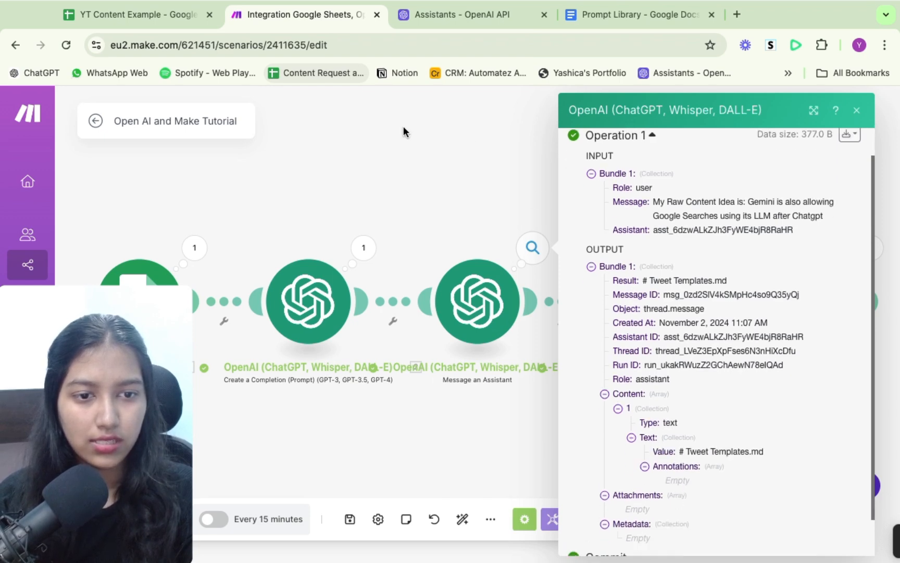
click(396, 162)
Step: In the OpenAI dashboard, view the Twitter Post Template assistant's GPT Vector Store and its file attachment dialog without attaching anything
click(611, 21)
click(490, 20)
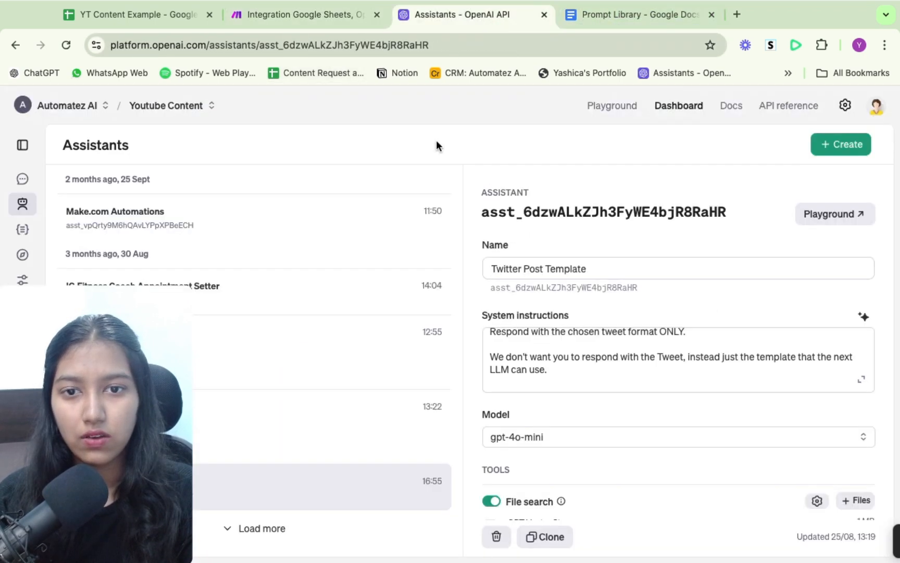
scroll(594, 318, down, 5)
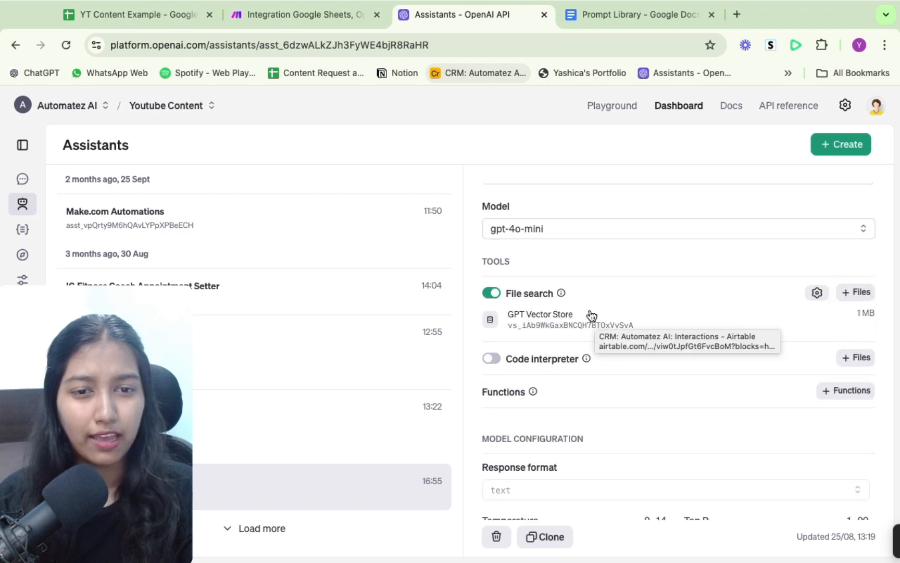
click(560, 319)
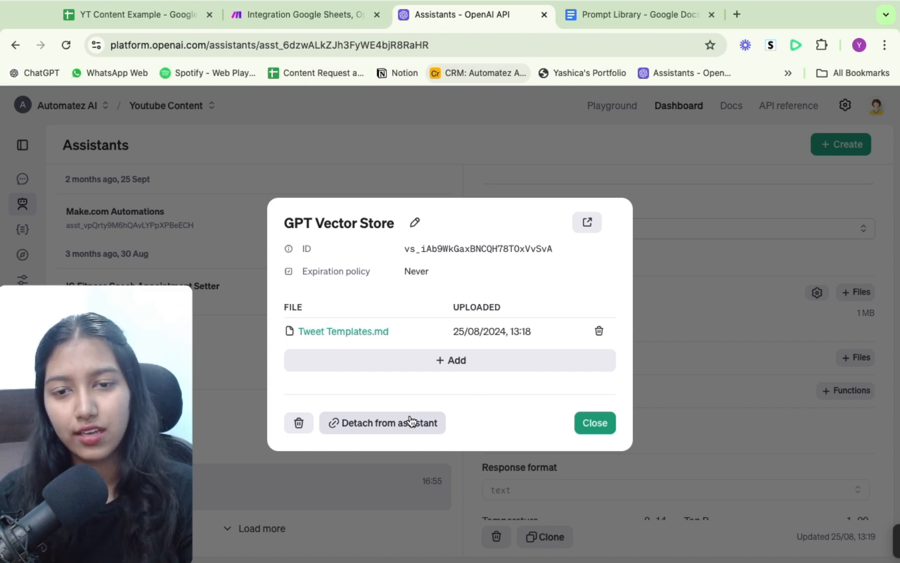
click(472, 360)
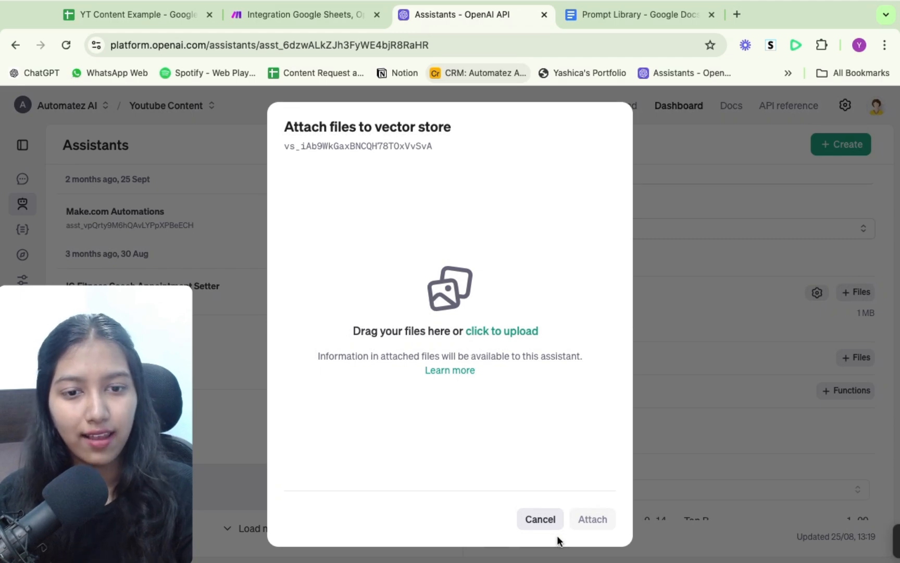
click(539, 519)
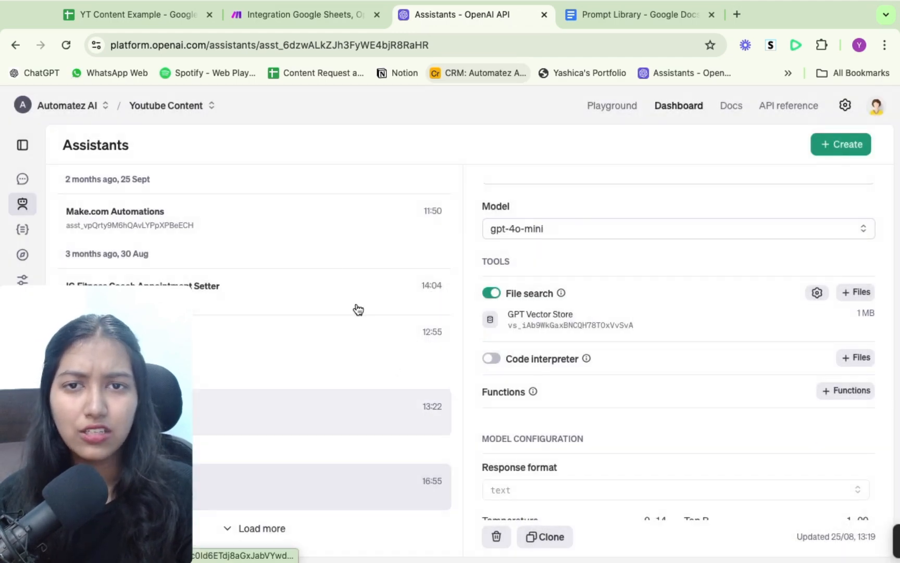
Step: Recheck the spreadsheet's tweet template, and review the Twitter Post Template assistant's instructions, model configuration and vector store file
click(138, 14)
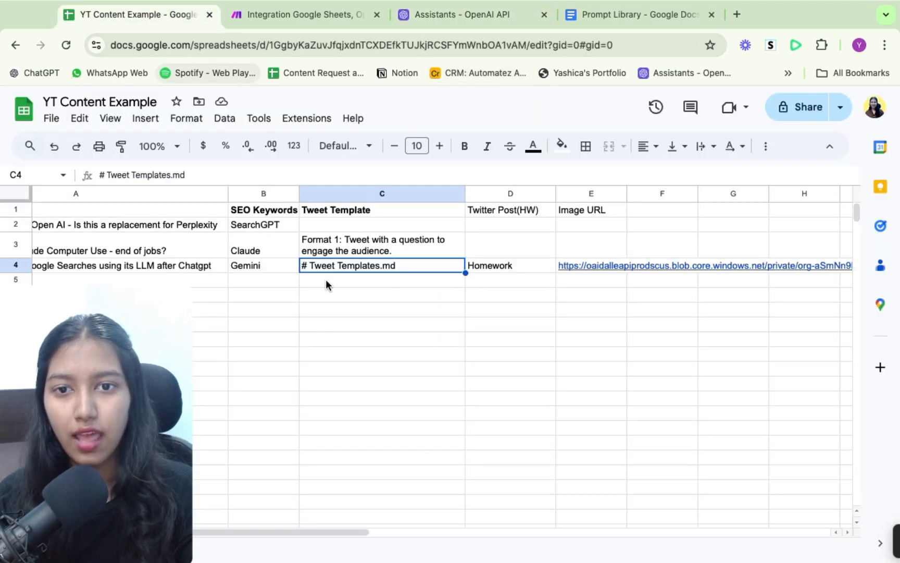
click(477, 16)
scroll(563, 360, up, 4)
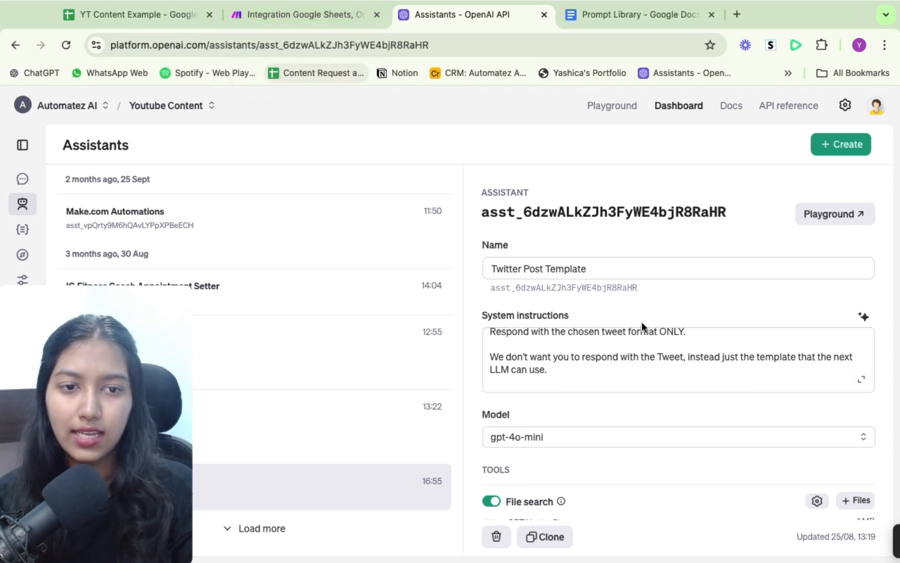
scroll(642, 326, down, 5)
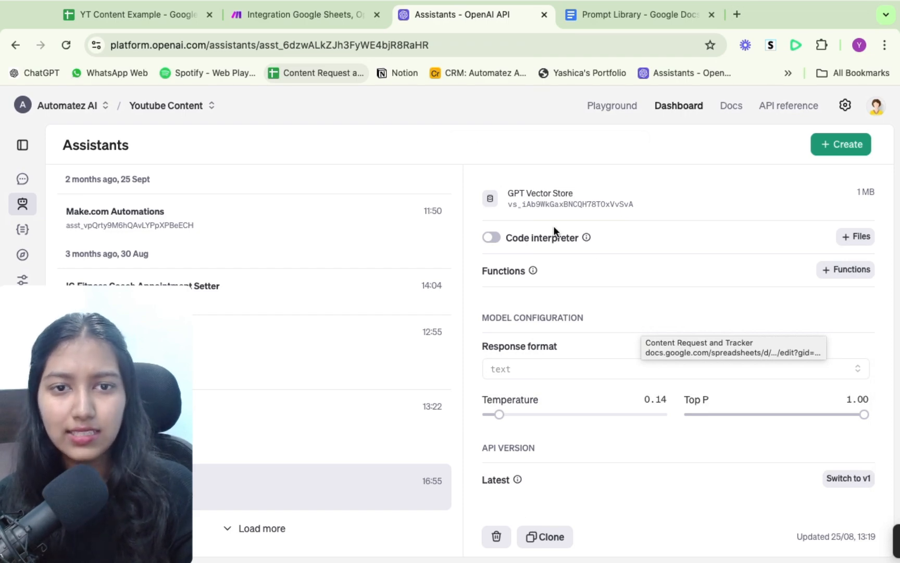
scroll(573, 307, up, 3)
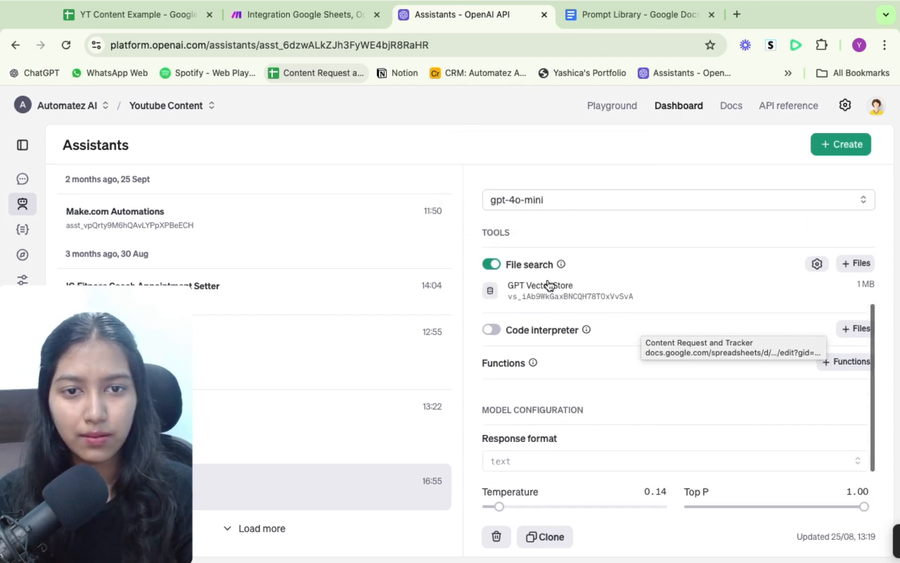
click(547, 287)
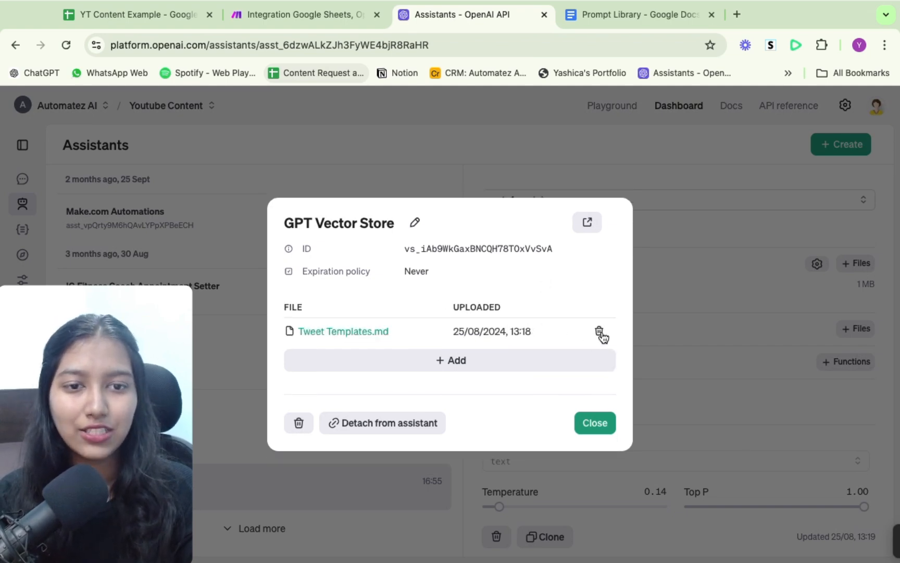
click(667, 307)
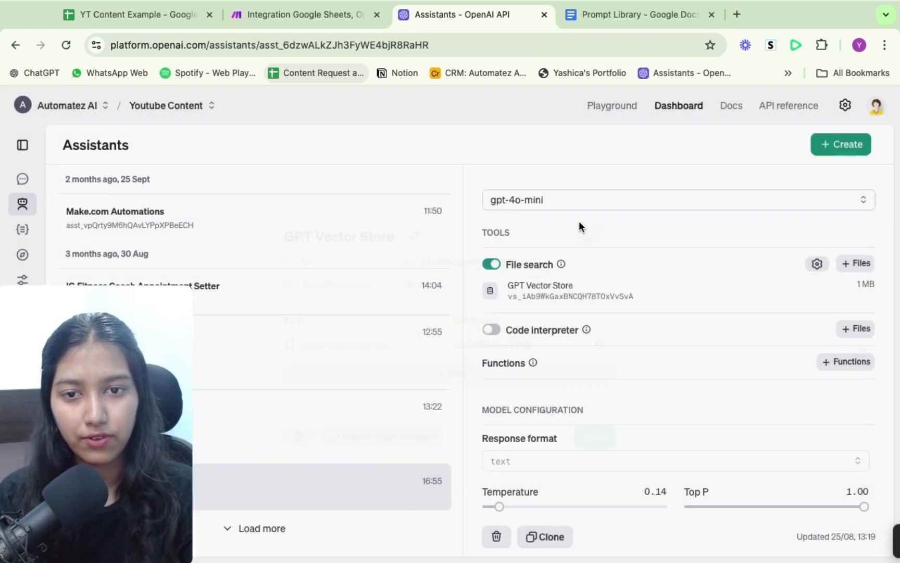
scroll(615, 368, up, 5)
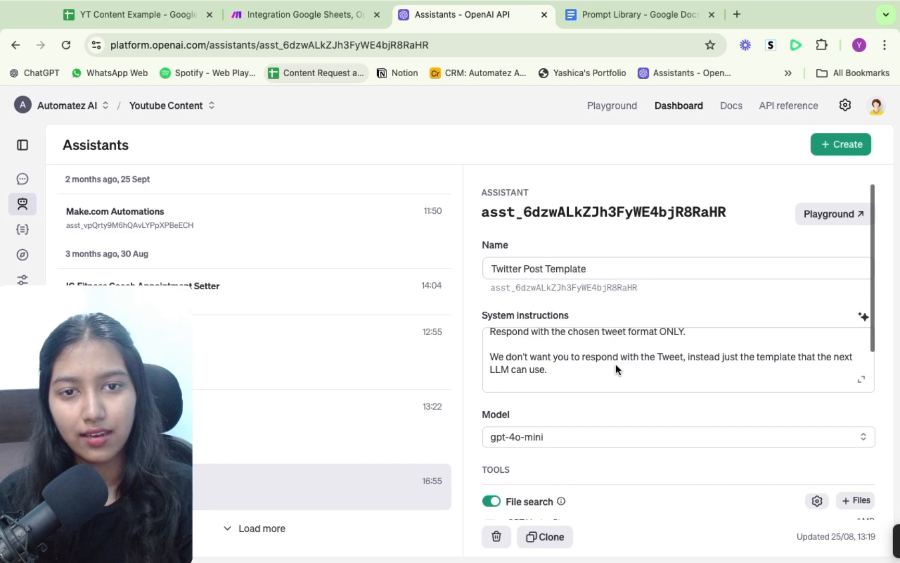
Step: Compare the tweet templates in cells C3 and C4 of the YT Content Example spreadsheet
click(156, 14)
click(376, 251)
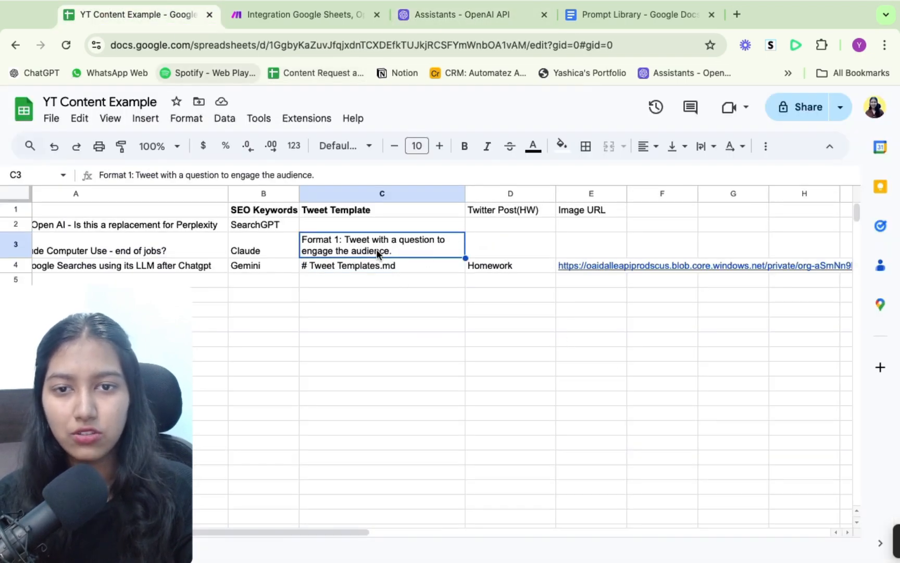
click(364, 264)
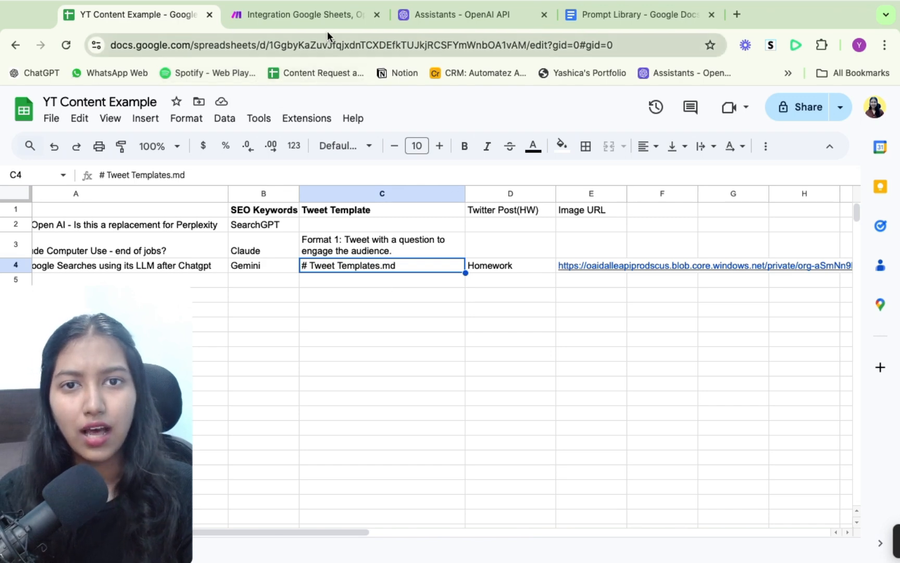
scroll(522, 274, right, 1)
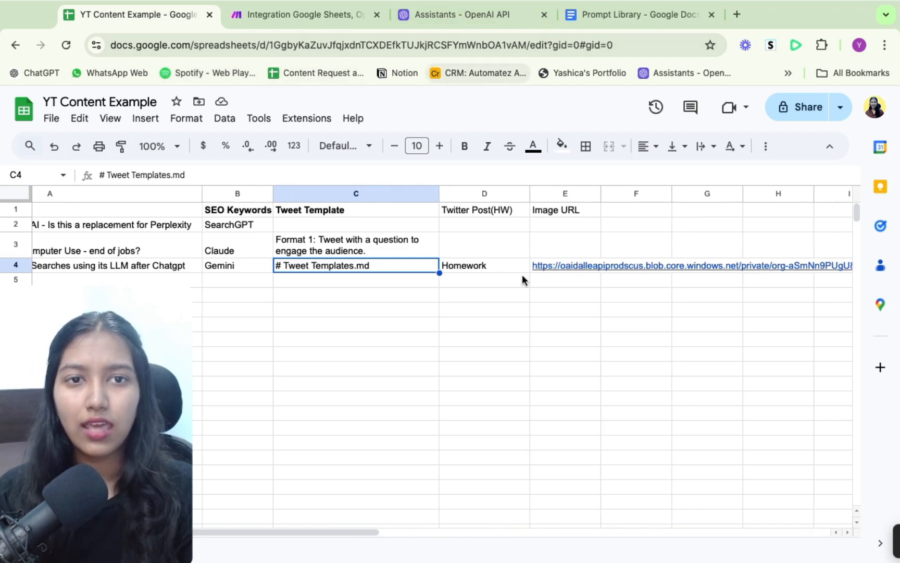
Step: Switch to Make and review the OpenAI module list, from Watch Batch Completed and Message an Assistant through Analyze Images (Vision)
click(454, 18)
click(307, 14)
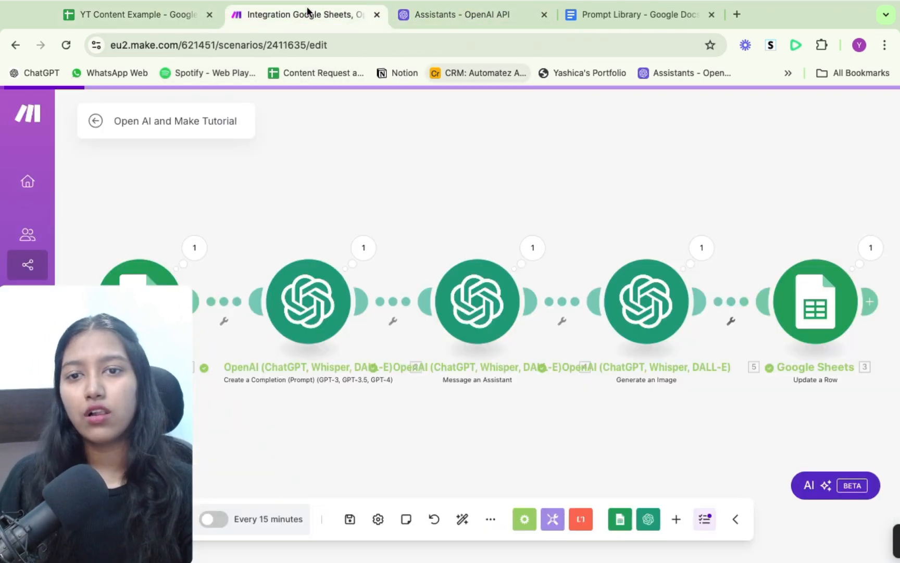
drag(537, 416, 541, 384)
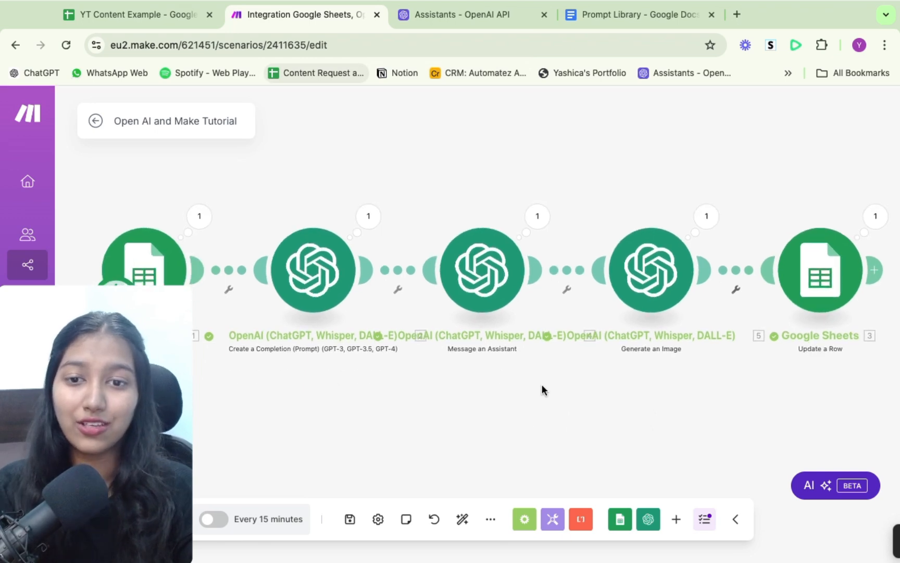
click(648, 521)
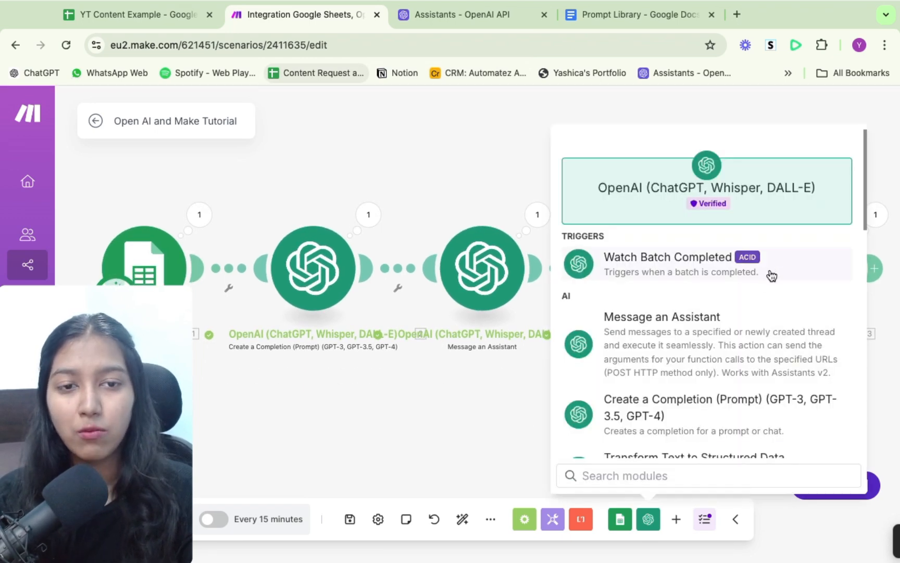
scroll(766, 278, down, 3)
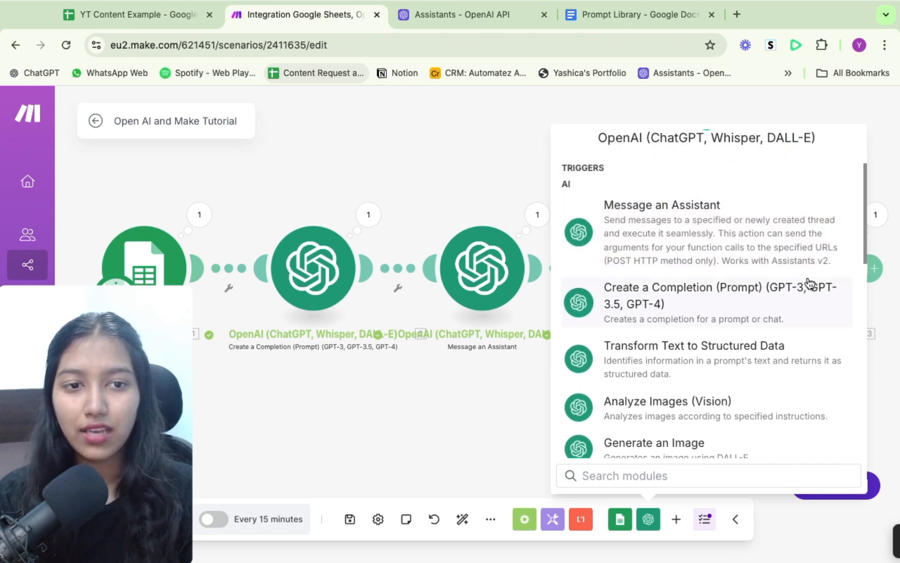
scroll(809, 283, down, 3)
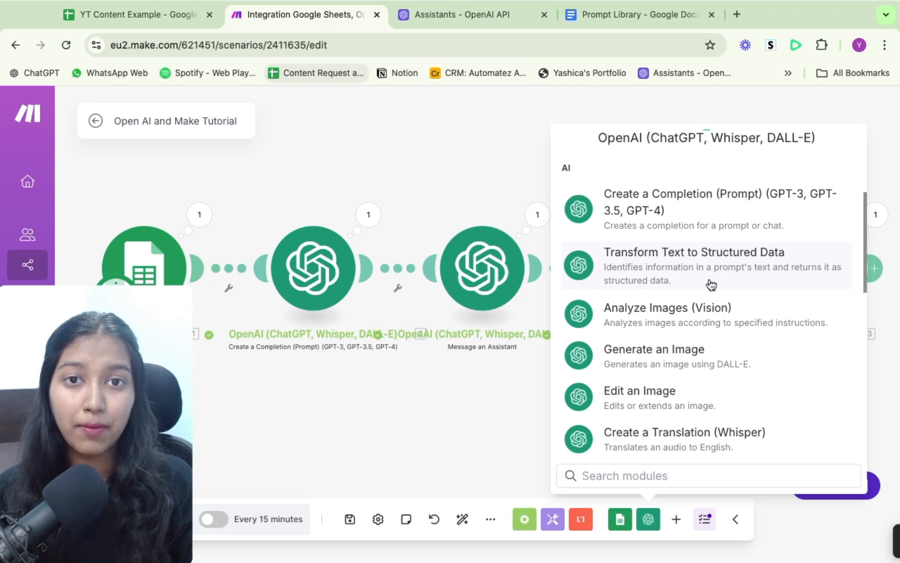
scroll(711, 284, down, 3)
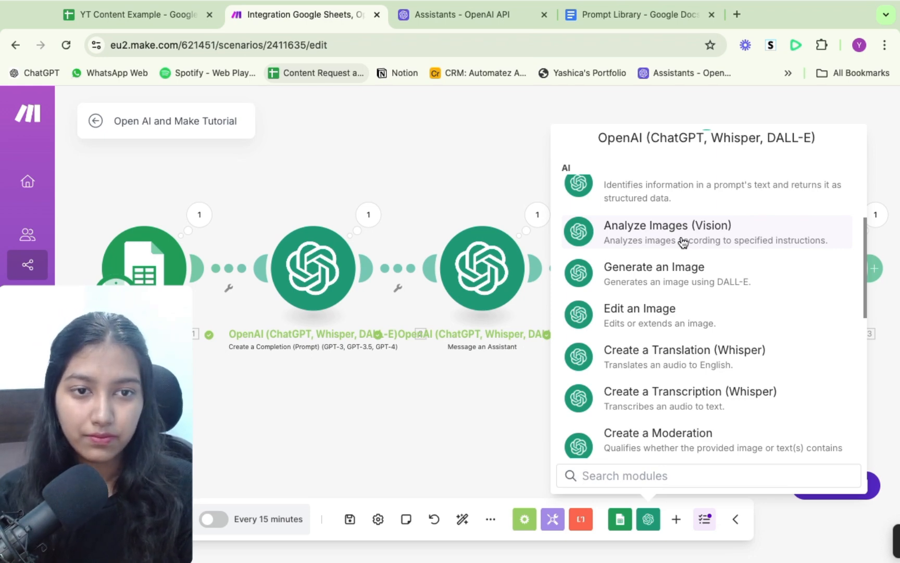
scroll(682, 241, up, 1)
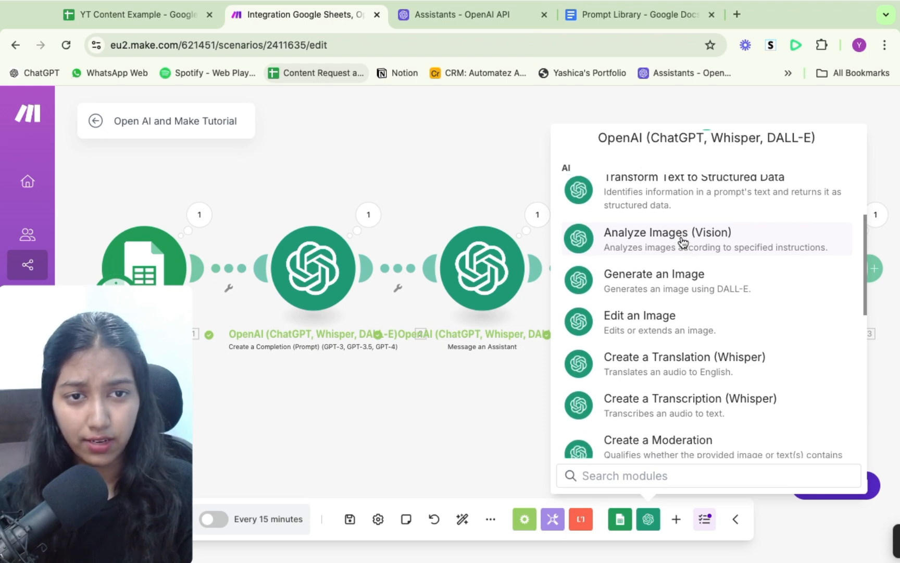
scroll(682, 241, up, 1)
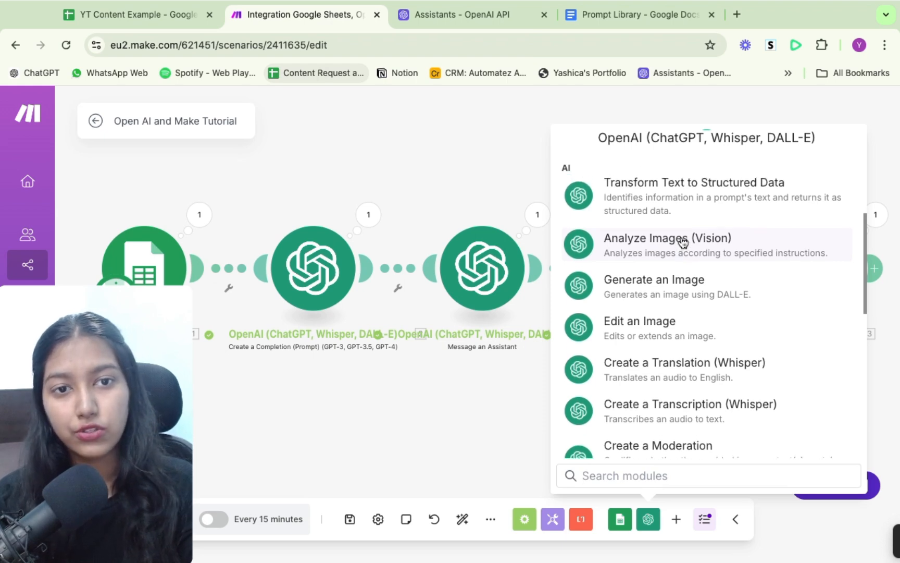
Step: Review the OpenAI modules for generating and editing images, Whisper translation and transcription, moderation and audio generation
scroll(682, 241, down, 5)
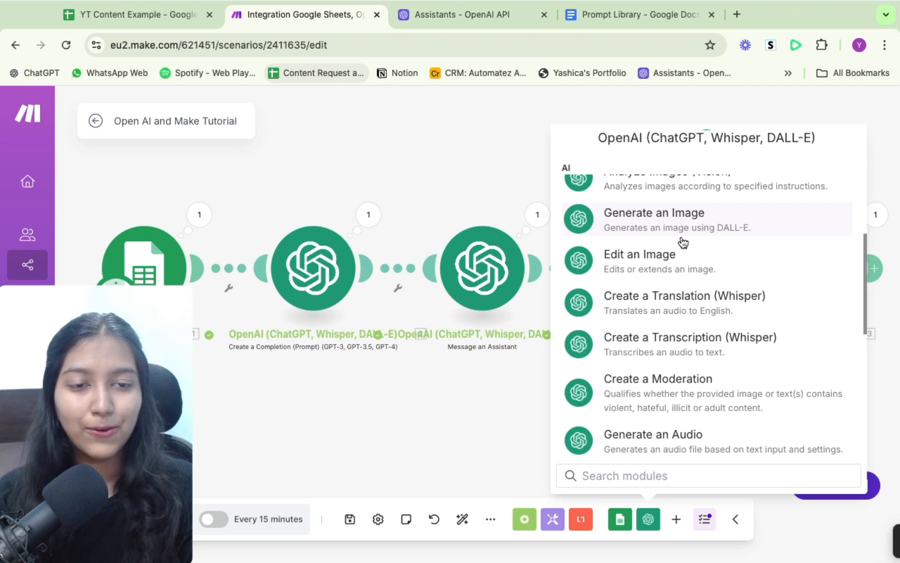
scroll(682, 241, down, 2)
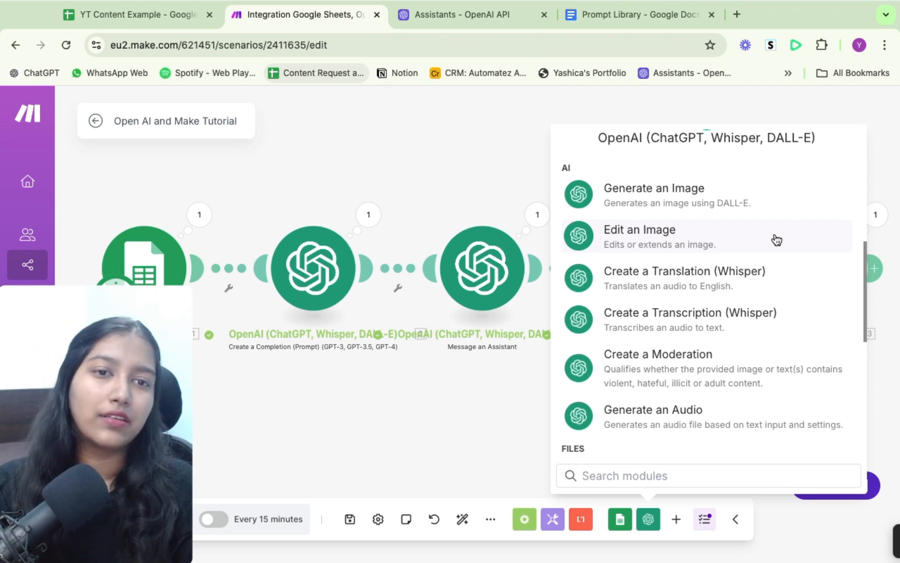
scroll(775, 239, down, 2)
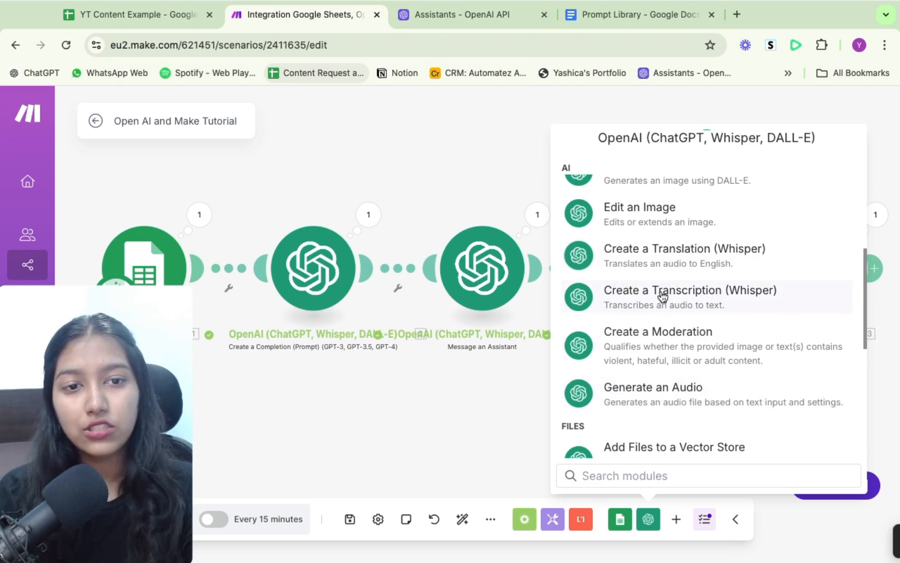
scroll(729, 354, down, 4)
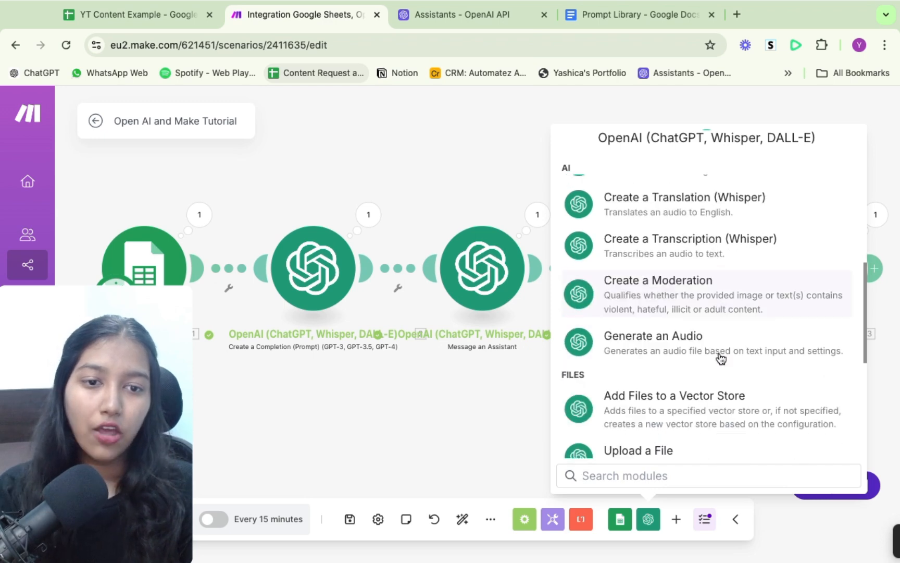
scroll(718, 357, up, 4)
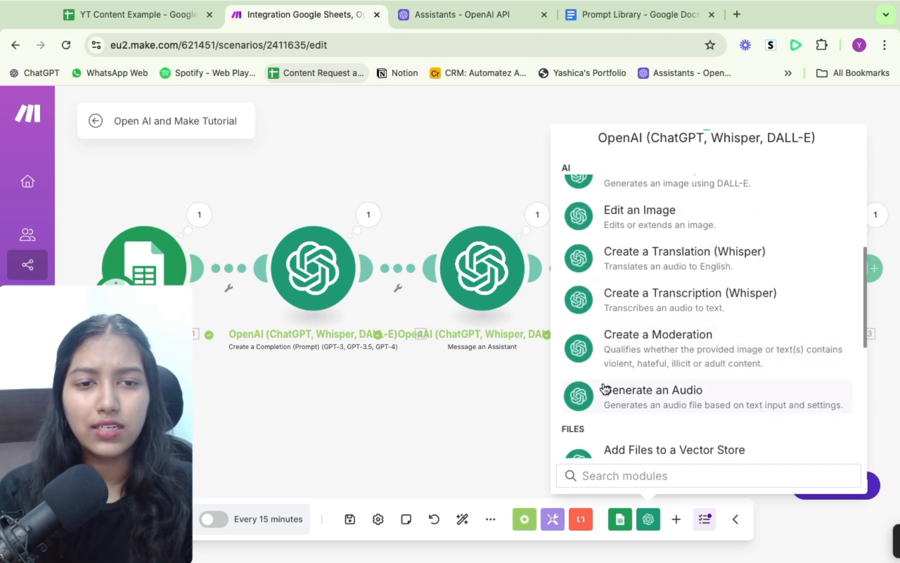
Step: Review the OpenAI file, batch and Make an API Call modules, and close the module list without adding any
scroll(680, 367, down, 4)
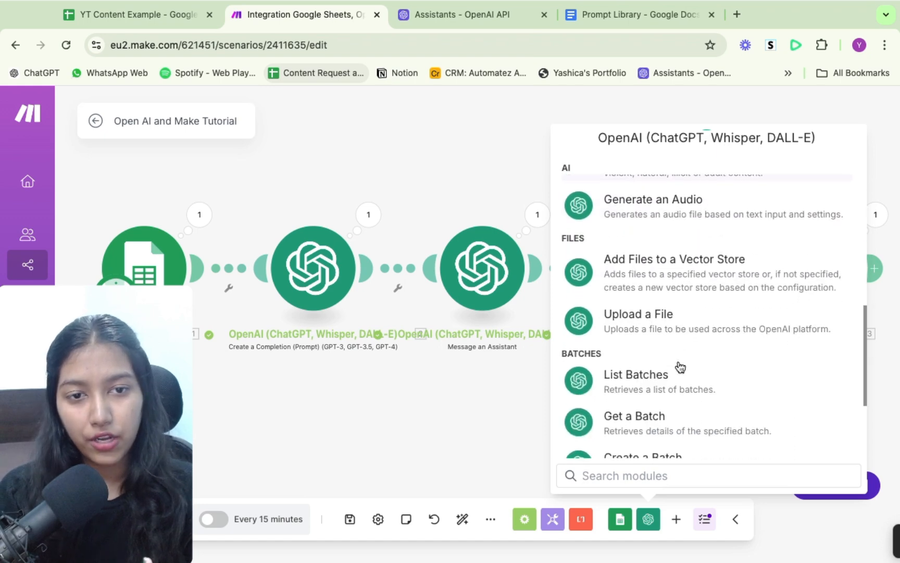
scroll(680, 307, down, 2)
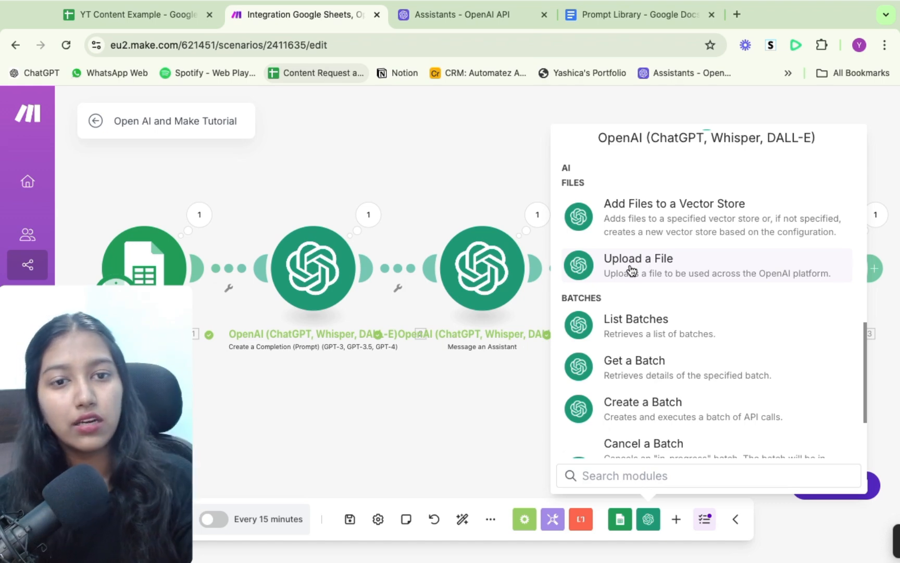
scroll(631, 269, down, 3)
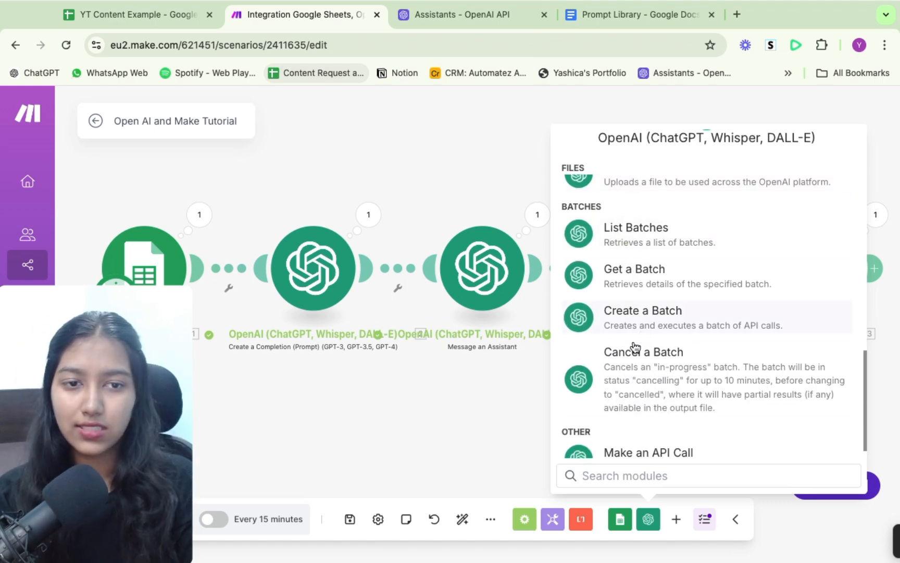
scroll(639, 357, down, 1)
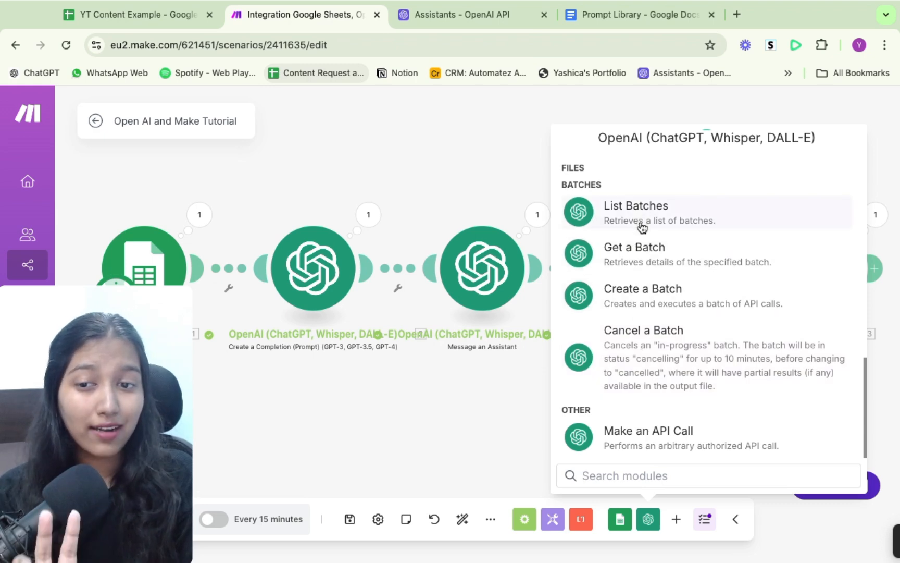
scroll(646, 382, up, 10)
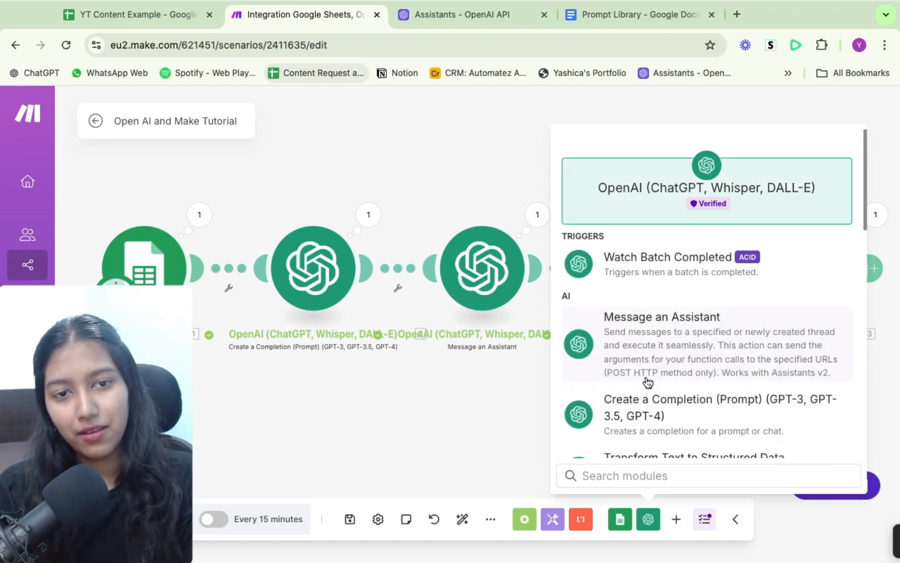
click(437, 415)
Step: Save the Open AI and Make Tutorial scenario, and glance at the Generate Image prompt in the Prompt Library document
click(351, 519)
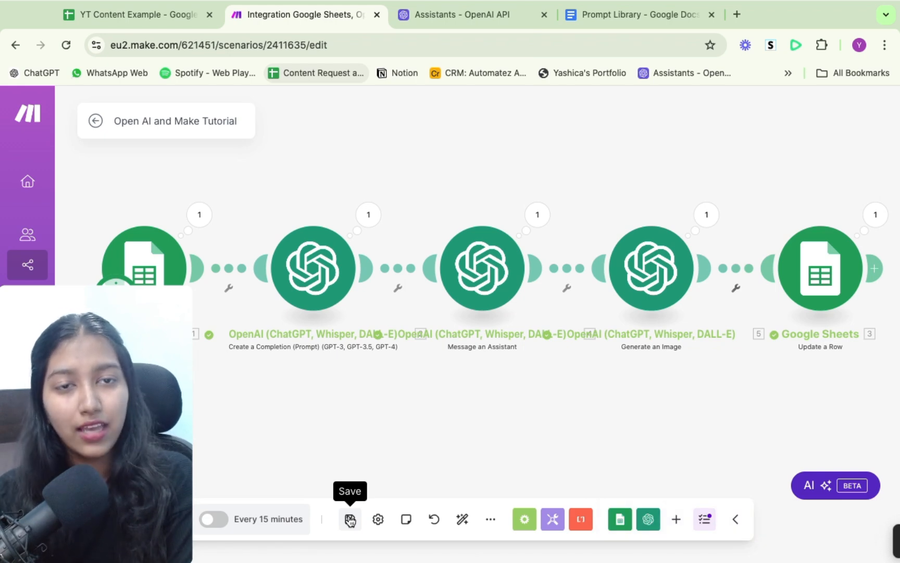
click(618, 20)
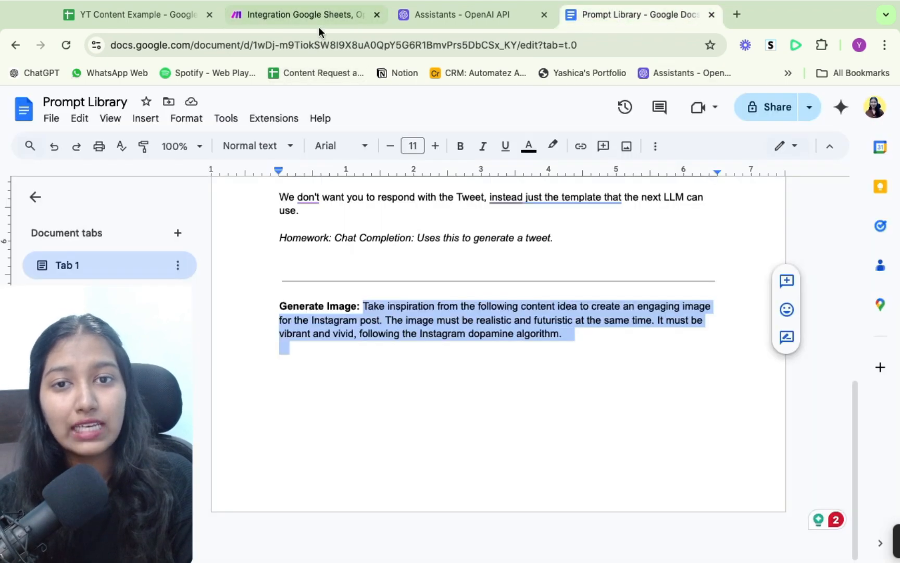
click(306, 16)
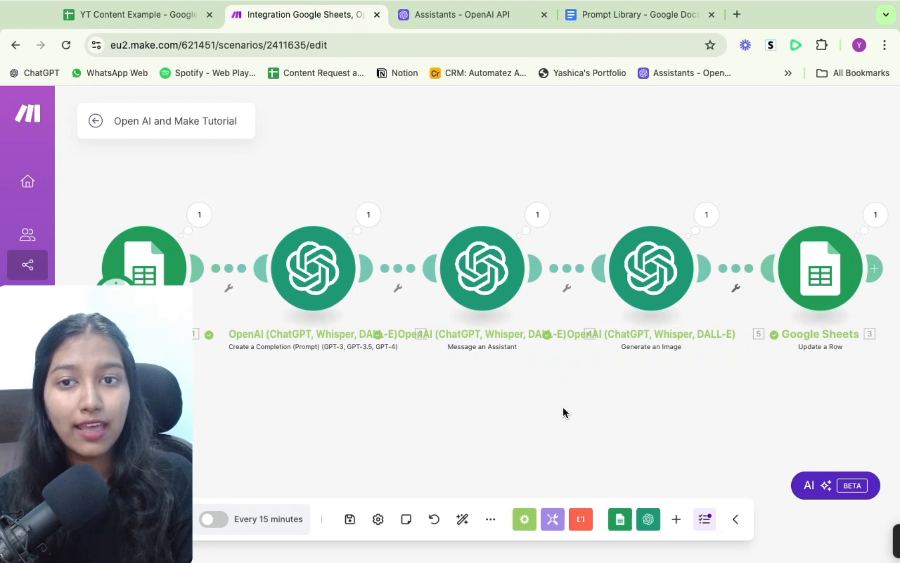